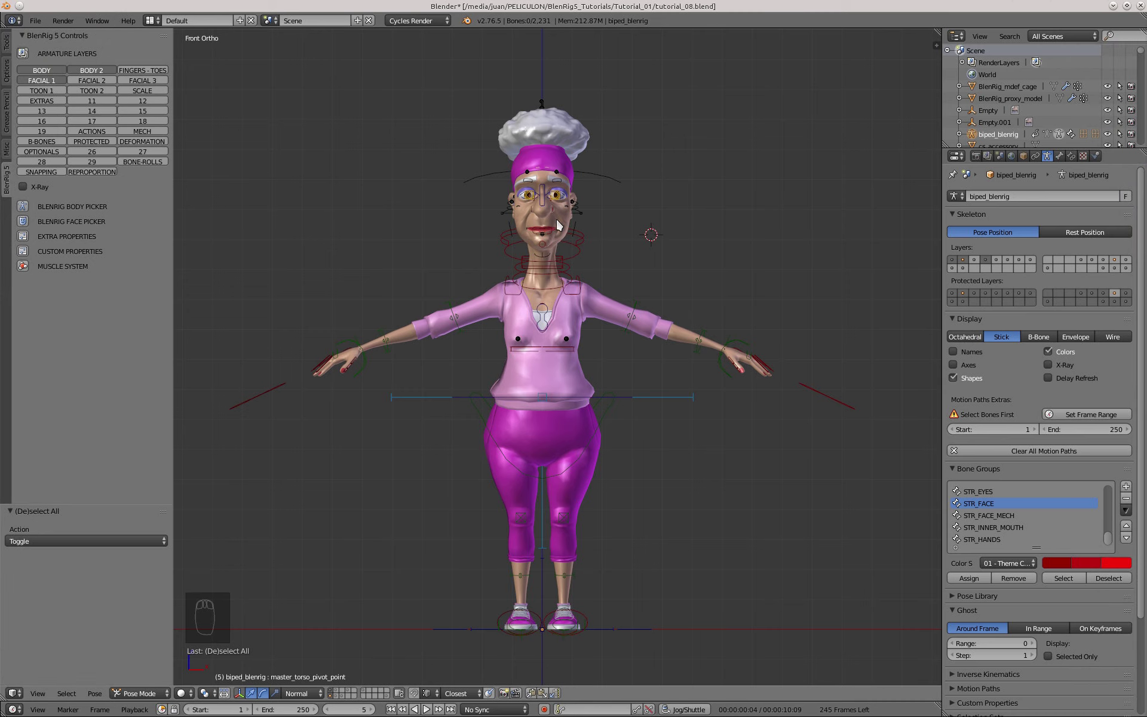
- Frame the character's face closely and try moving the cheek_ctrl_L control
scroll(546, 176, "up", 9)
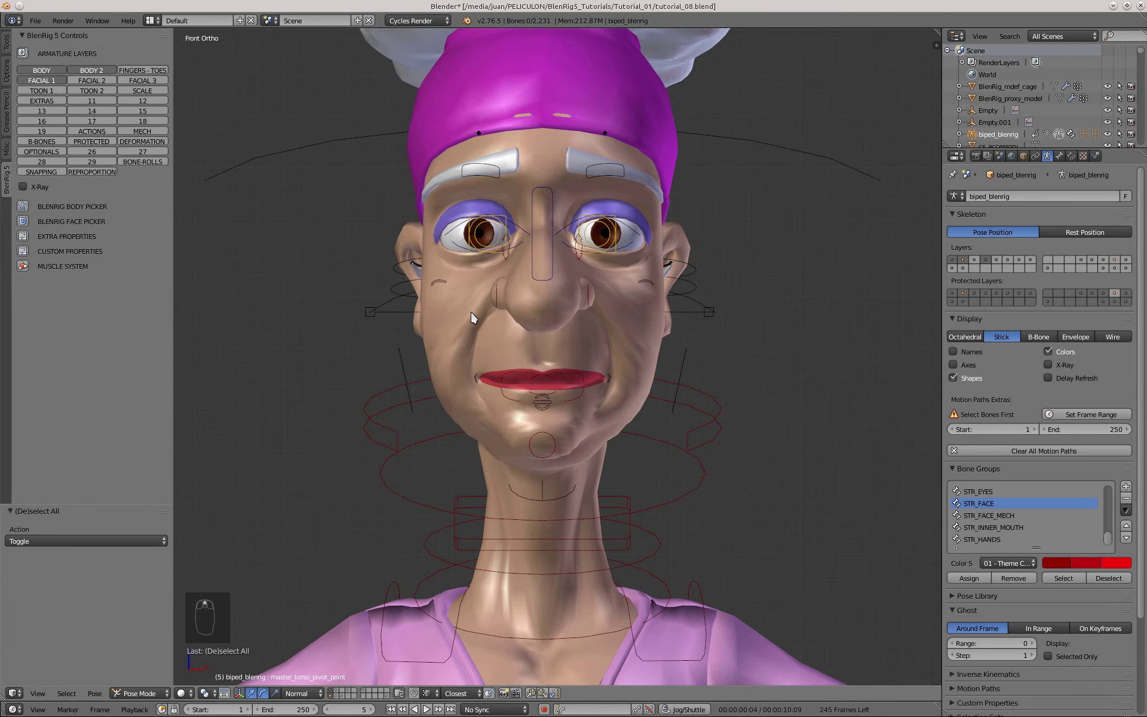
scroll(583, 441, "up", 3)
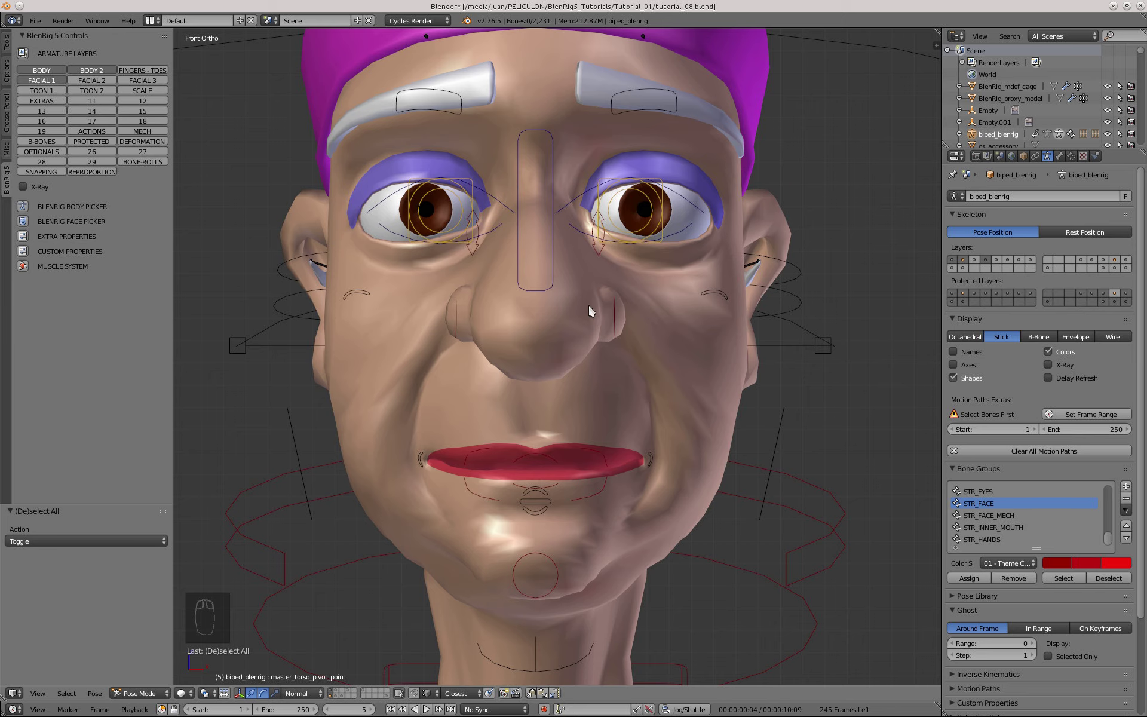
right_click(701, 297)
key("g")
right_click(643, 472)
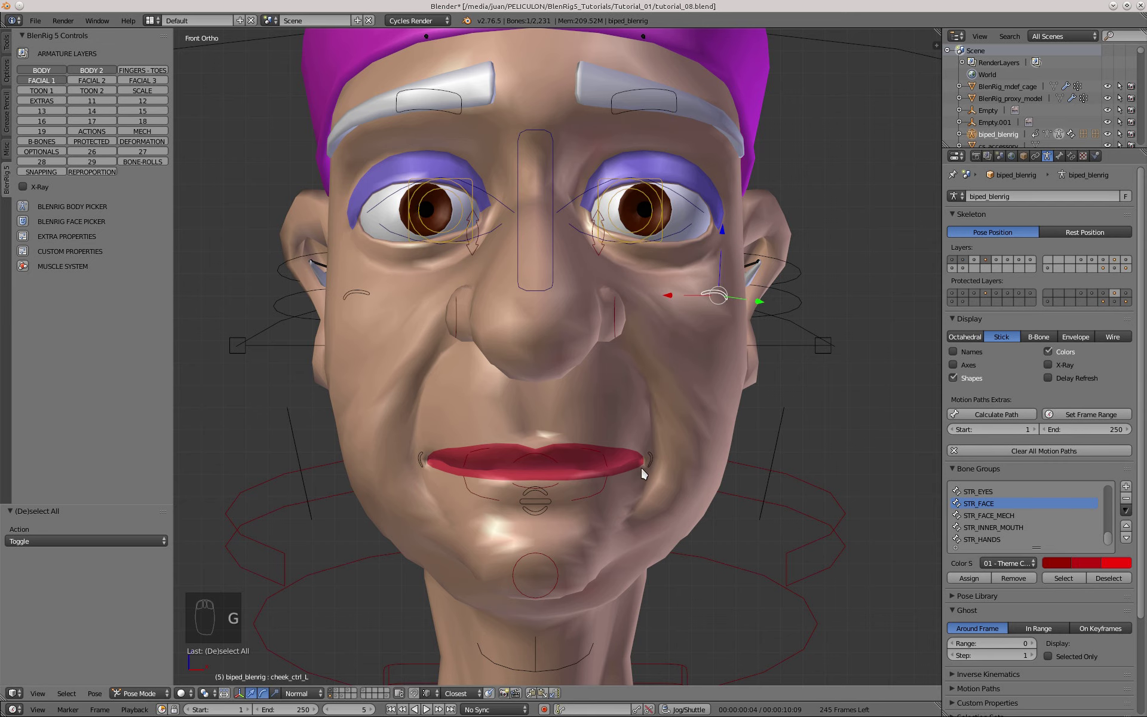
- Select the mouth_corner_L control and try moving it while viewing the face at an angle
right_click(641, 468)
middle_click_drag(642, 469, 664, 424)
key("g")
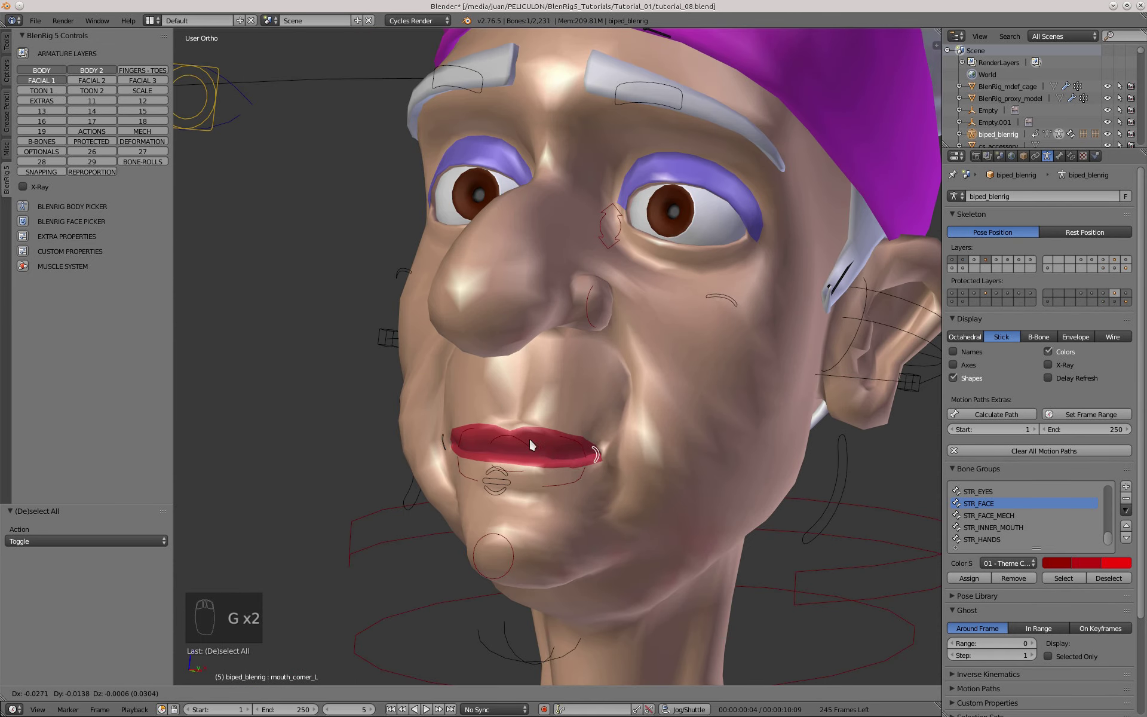
right_click(555, 446)
middle_click_drag(550, 447, 579, 449)
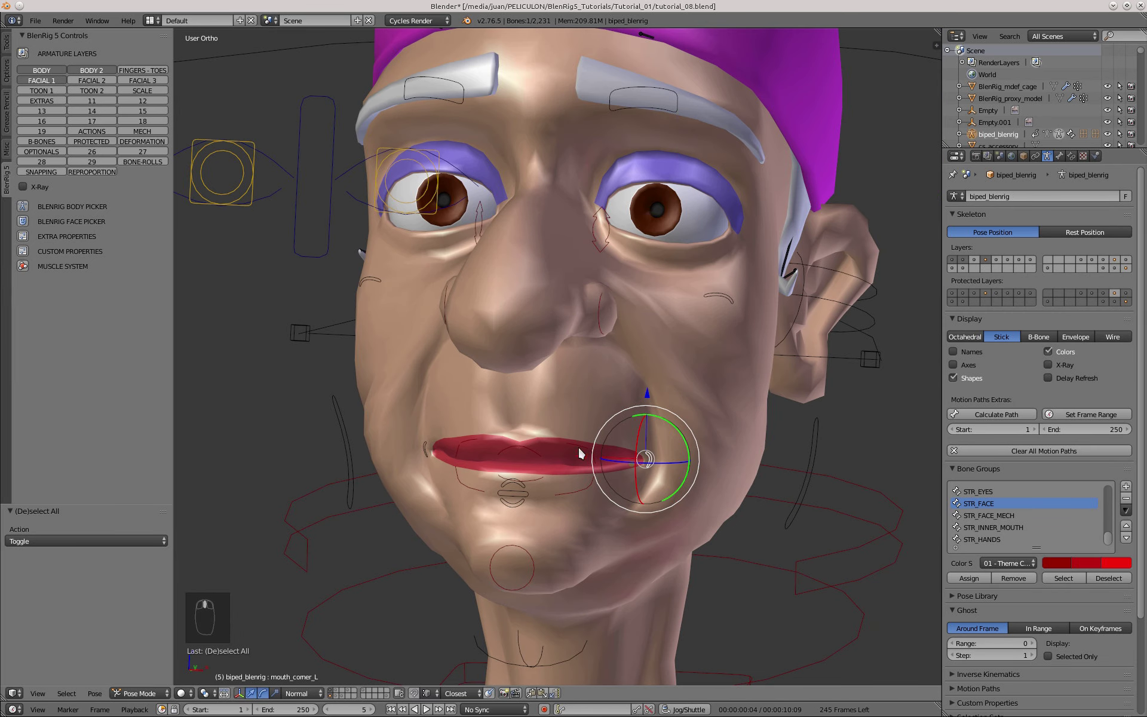
- Select the mouth_ctrl control below the lower lip and try shifting the whole mouth sideways
right_click(524, 502)
middle_click_drag(524, 502, 544, 479)
key("g")
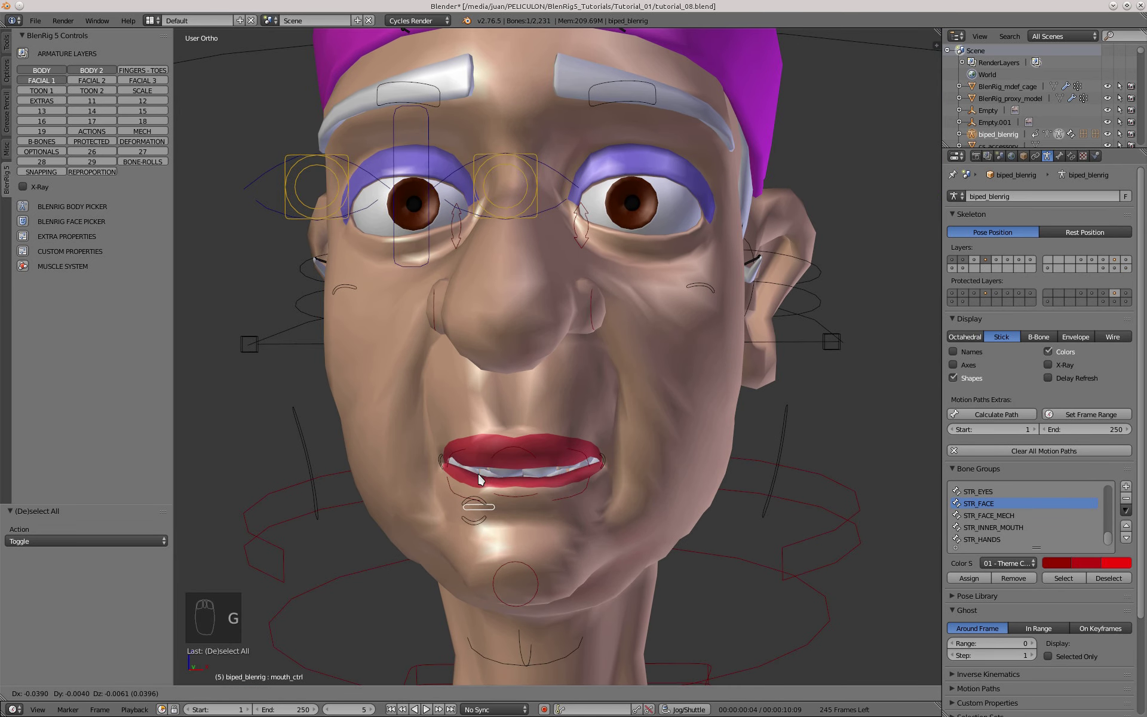
right_click(530, 502)
- Try moving the mouth_corner_L control, and try raising the cheek_ctrl_L control
right_click(635, 453)
key("g")
right_click(680, 420)
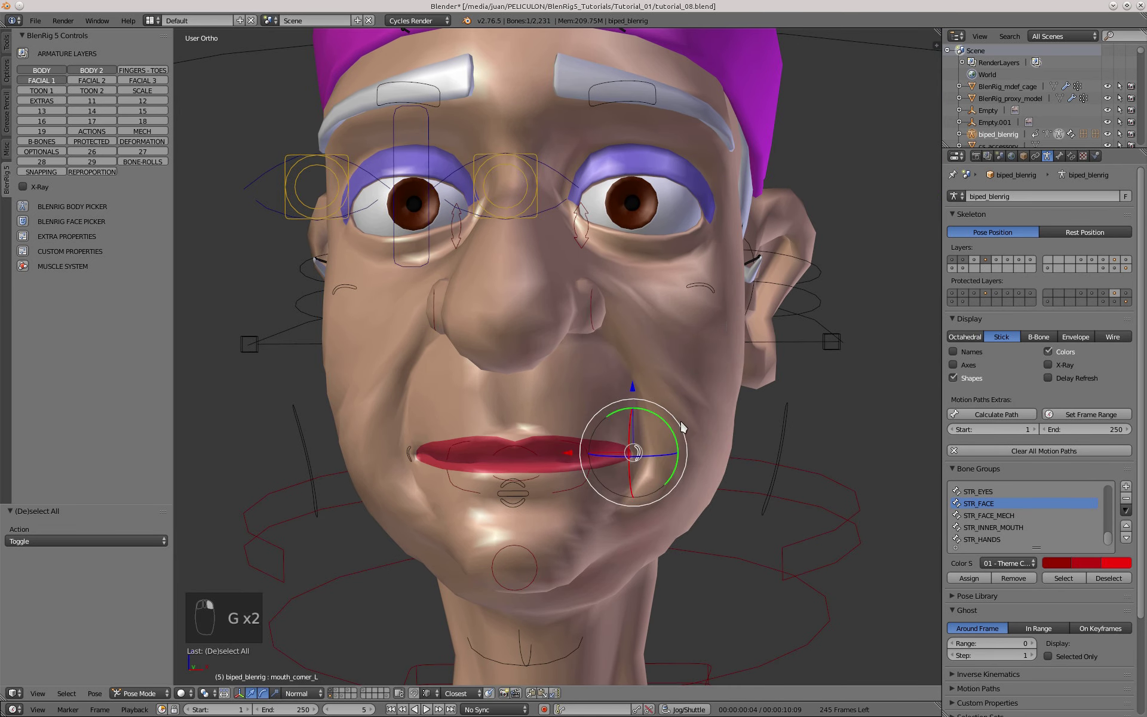
right_click(693, 286)
key("g")
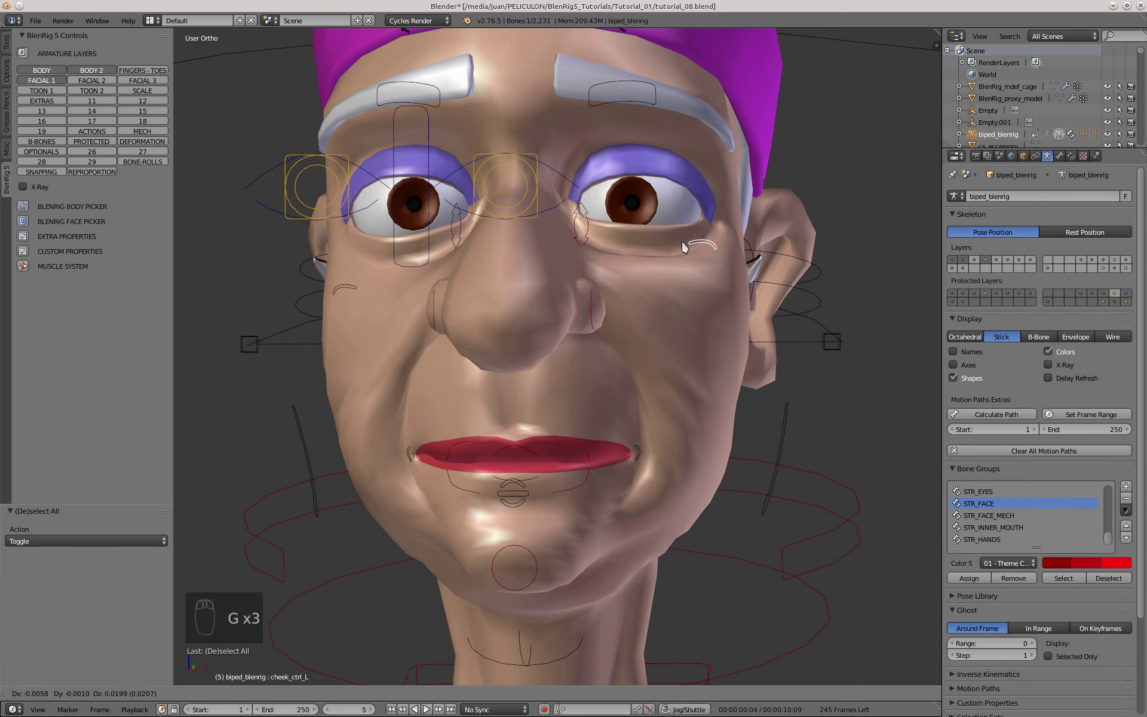
right_click(681, 239)
- Select the eyelid_up_ctrl_L control and try lowering the upper eyelid
right_click(639, 169)
key("g")
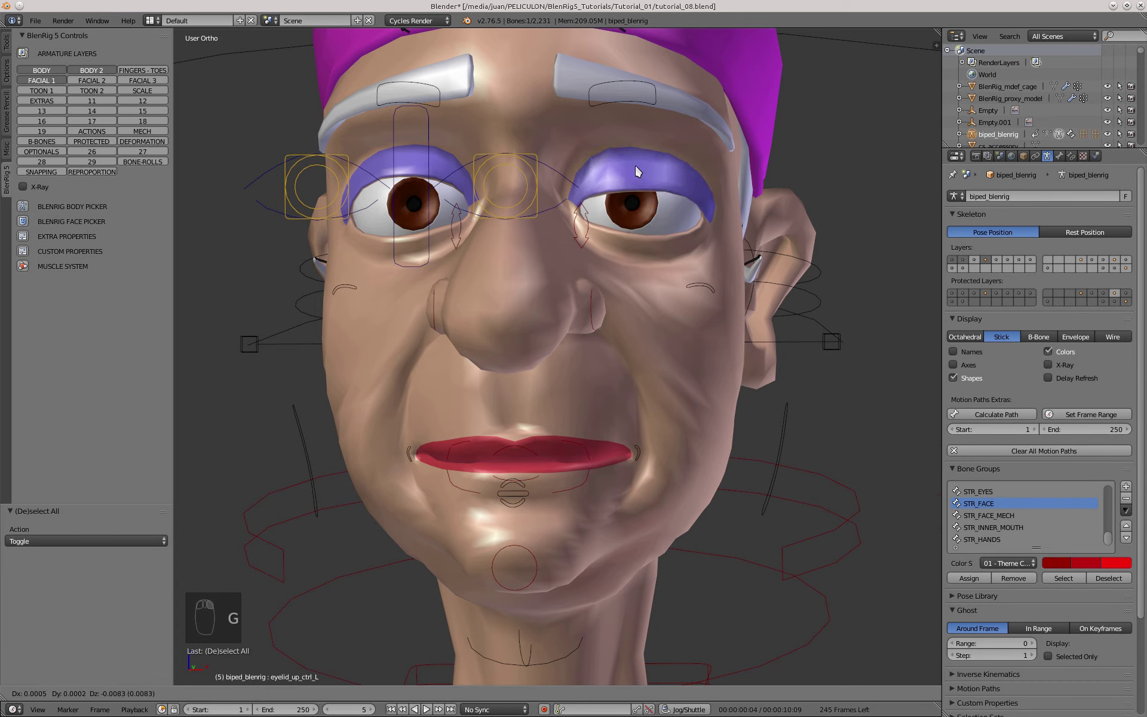
key("g")
right_click(637, 168)
- Turn on X-Ray for the armature and try moving the eyelid_up_ctrl_L and eyelid_low_ctrl_L controls
middle_click_drag(712, 300, 678, 329)
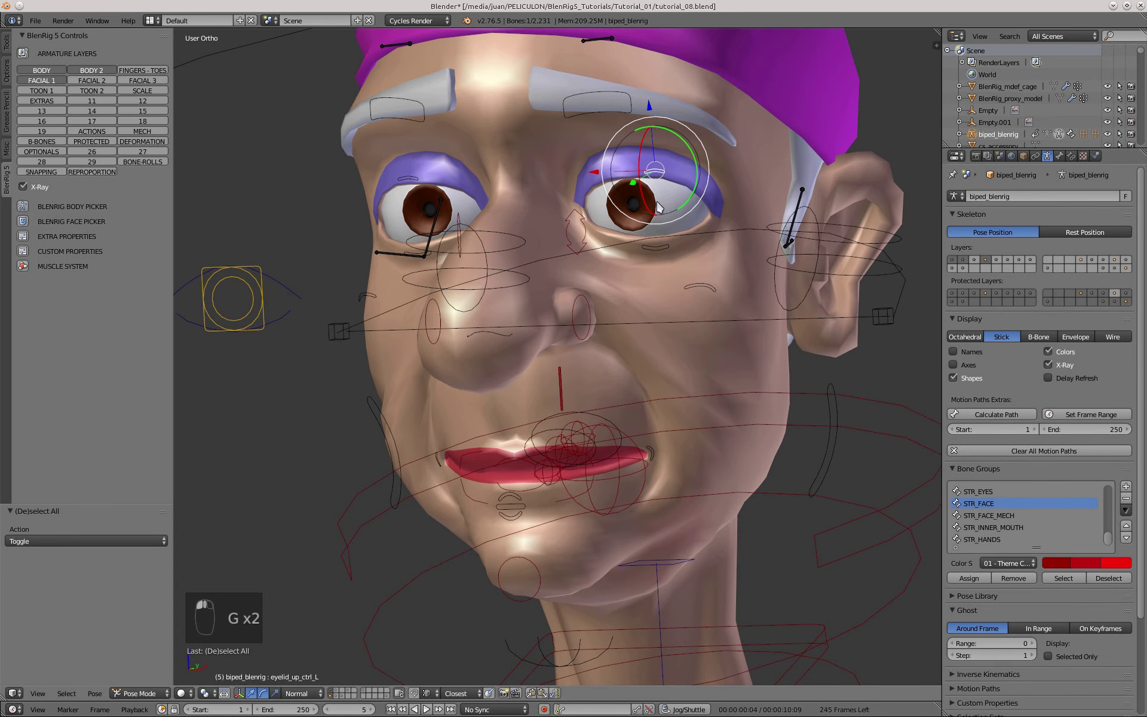
key("g")
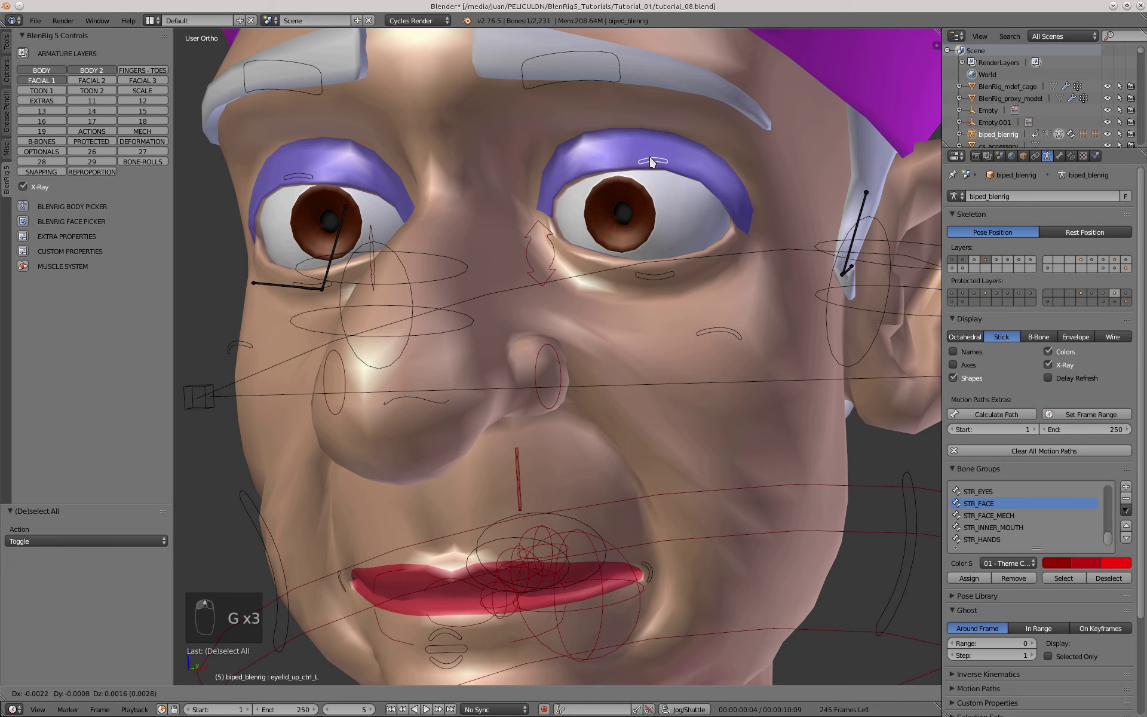
key("g")
right_click(643, 257)
scroll(622, 254, "down", 2)
middle_click_drag(615, 254, 645, 251)
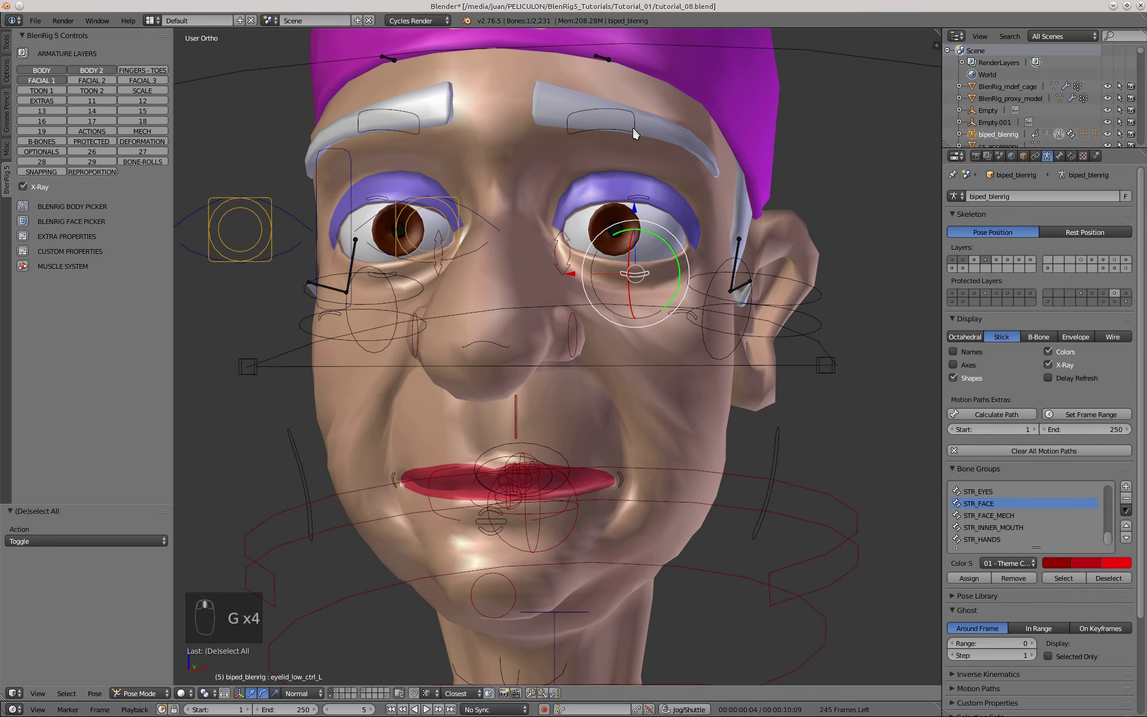
- Try moving the brow_ctrl_L control and select the nose_frown_ctrl_L control beside the nose bridge
right_click(632, 127)
key("g")
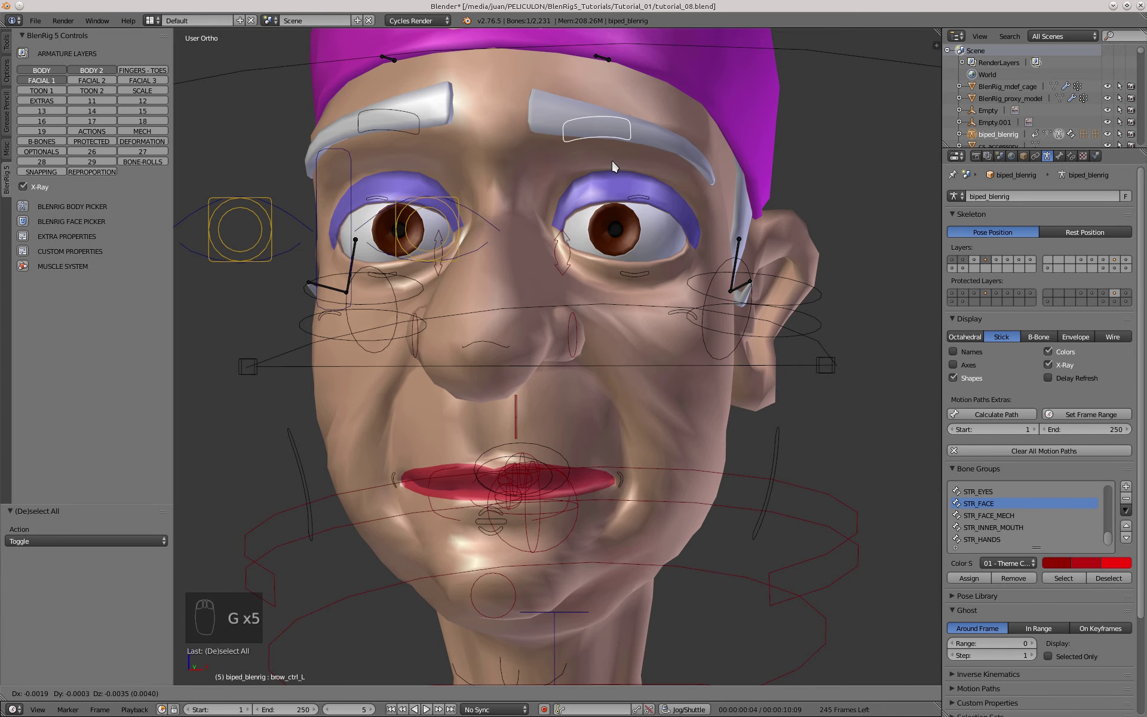
right_click(613, 161)
middle_click_drag(619, 298, 596, 279)
right_click(572, 273)
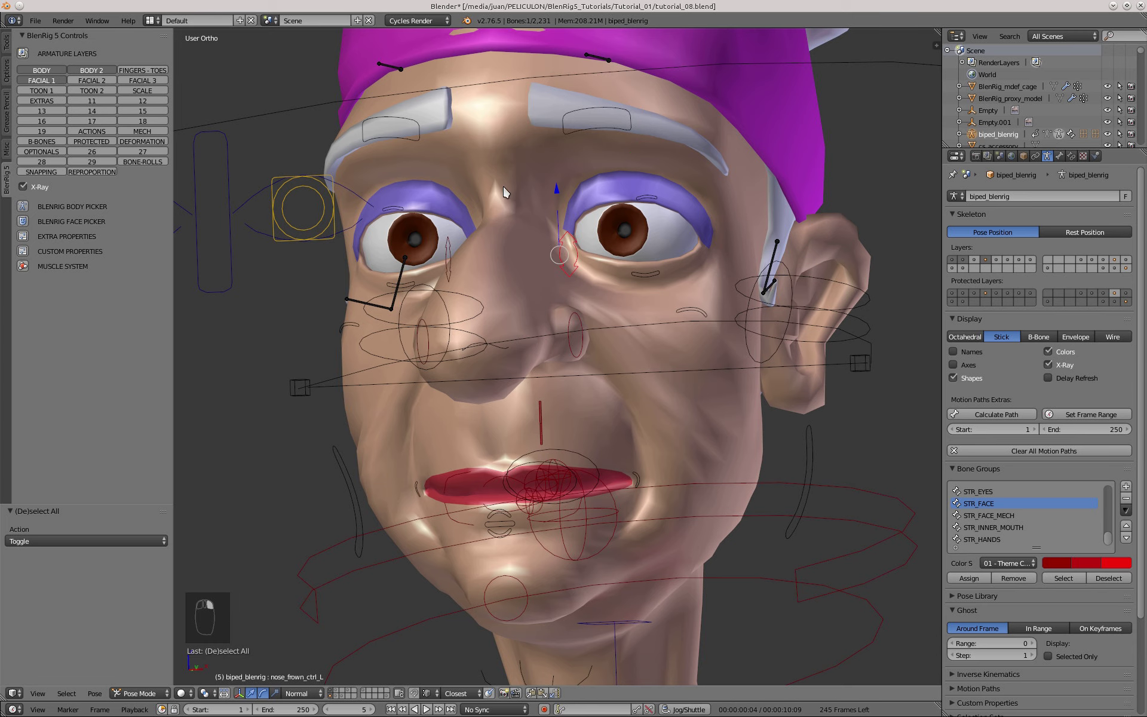
- Show the FACIAL 2 armature layer and view its controls around the mouth and eyes from the front
scroll(502, 190, "down", 2)
middle_click_drag(529, 231, 578, 253)
left_click(96, 80)
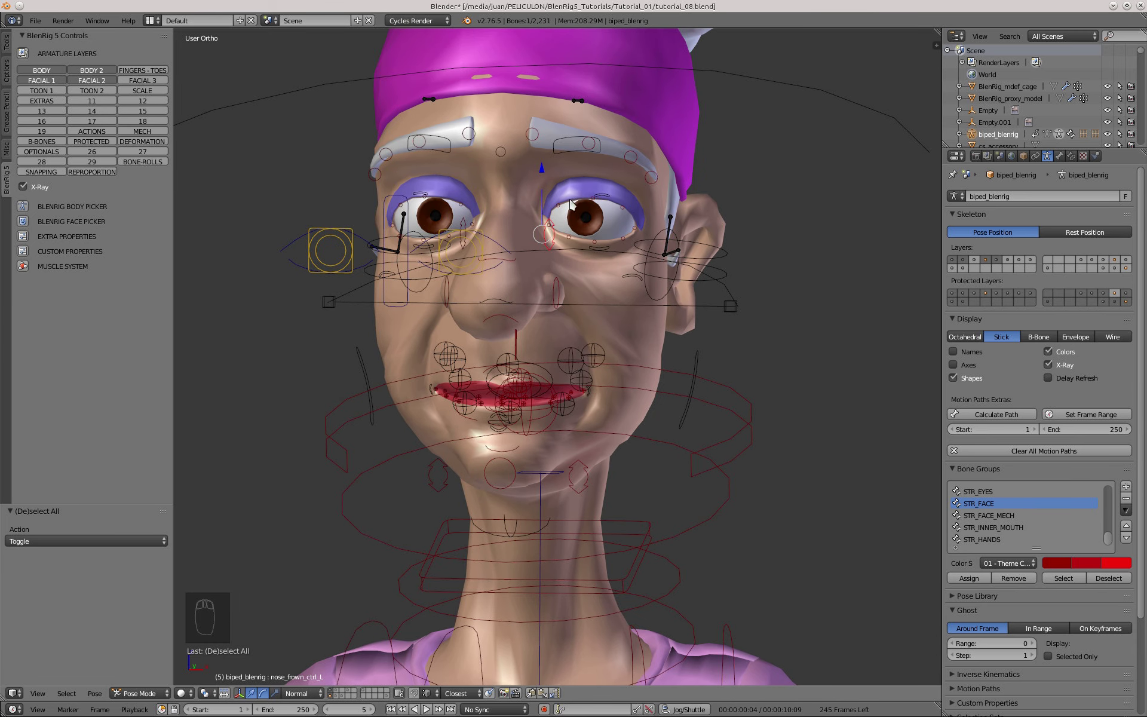
middle_click_drag(552, 303, 561, 310)
key("KP_1")
scroll(560, 310, "up", 4)
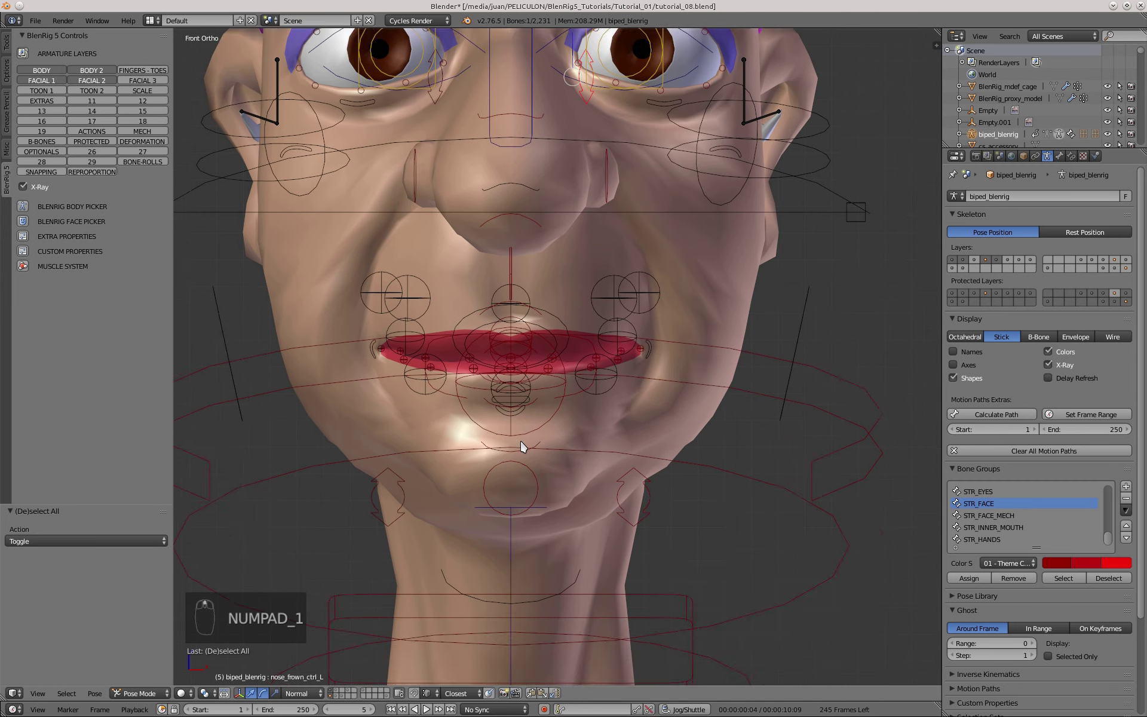
middle_click_drag(564, 417, 521, 402)
- Select the brow_ctrl_3_L control on the outer eyebrow and try moving it
right_click(736, 82)
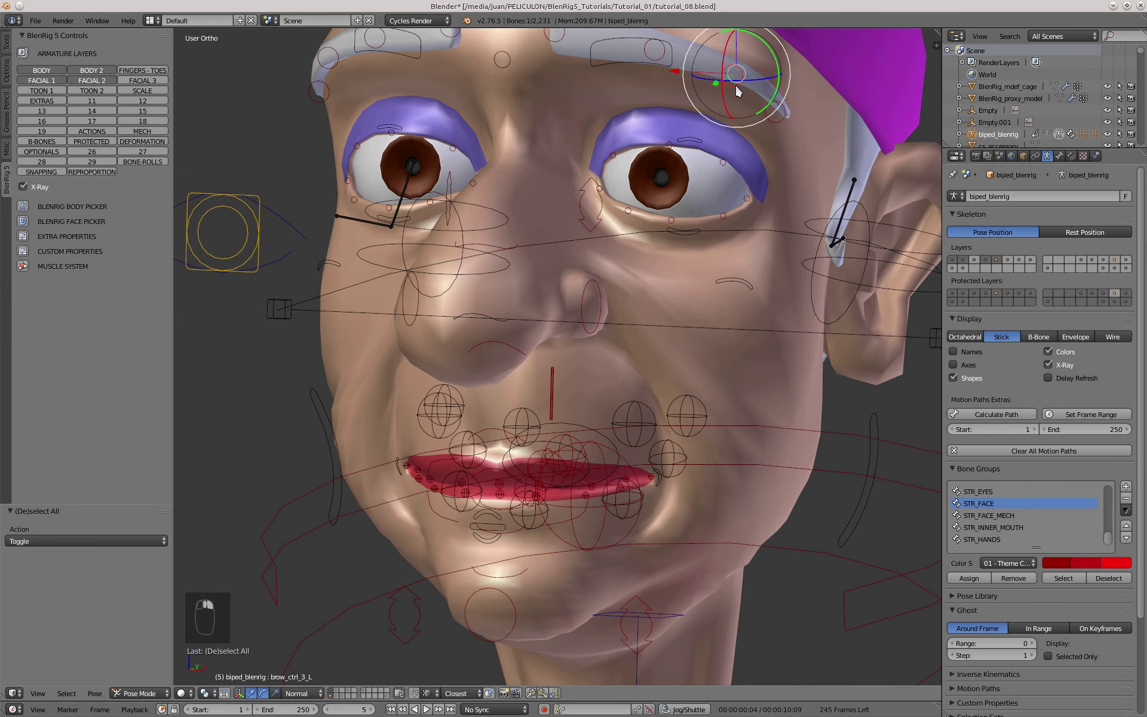
key("g")
right_click(750, 64)
scroll(588, 448, "down", 1)
key("g")
right_click(652, 201)
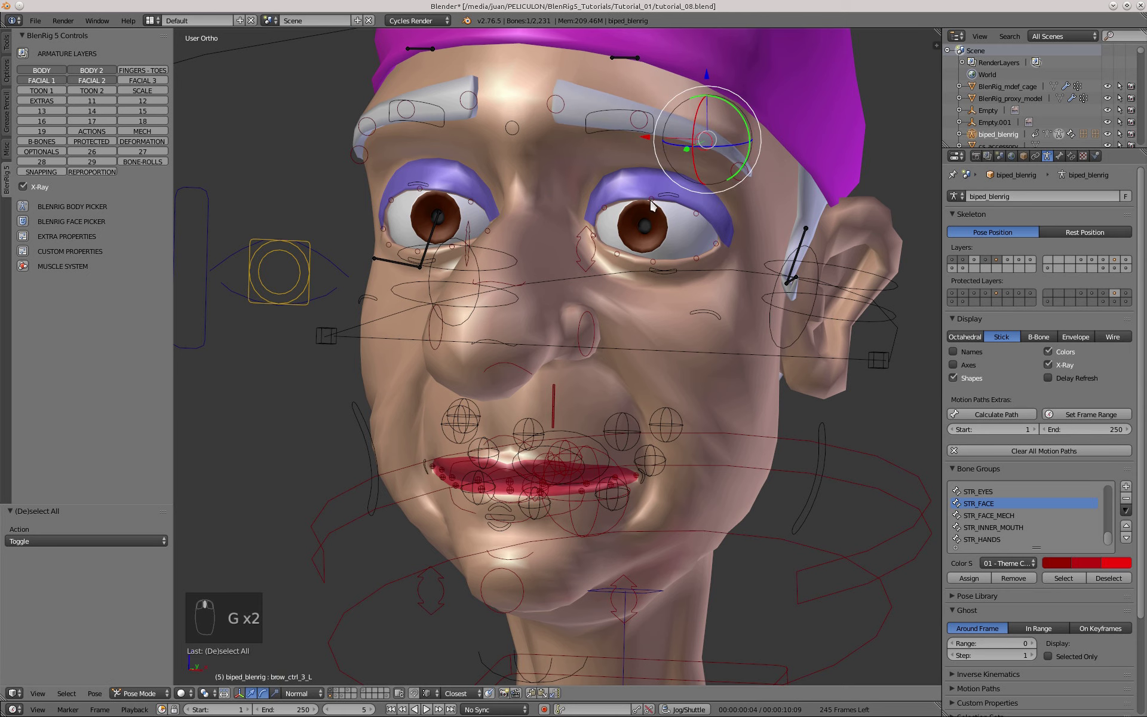
- Select the lip_low_ctrl_2_L control on the lower lip and try moving it
scroll(582, 491, "up", 2)
right_click(585, 492)
key("g")
right_click(575, 491)
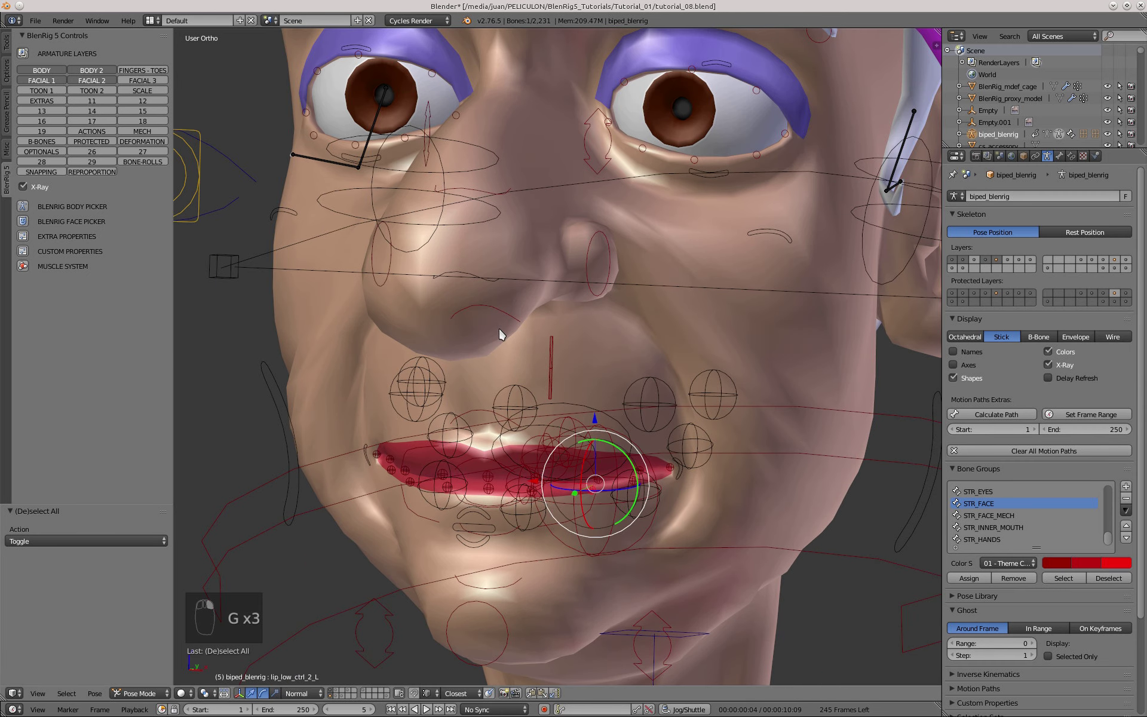
- Toggle the FACIAL 3 layer and temporarily display the deformation bones to examine the face's bone structure
scroll(498, 333, "down", 3)
middle_click_drag(552, 382, 595, 308)
left_click(149, 81)
left_click(1125, 260, "shift")
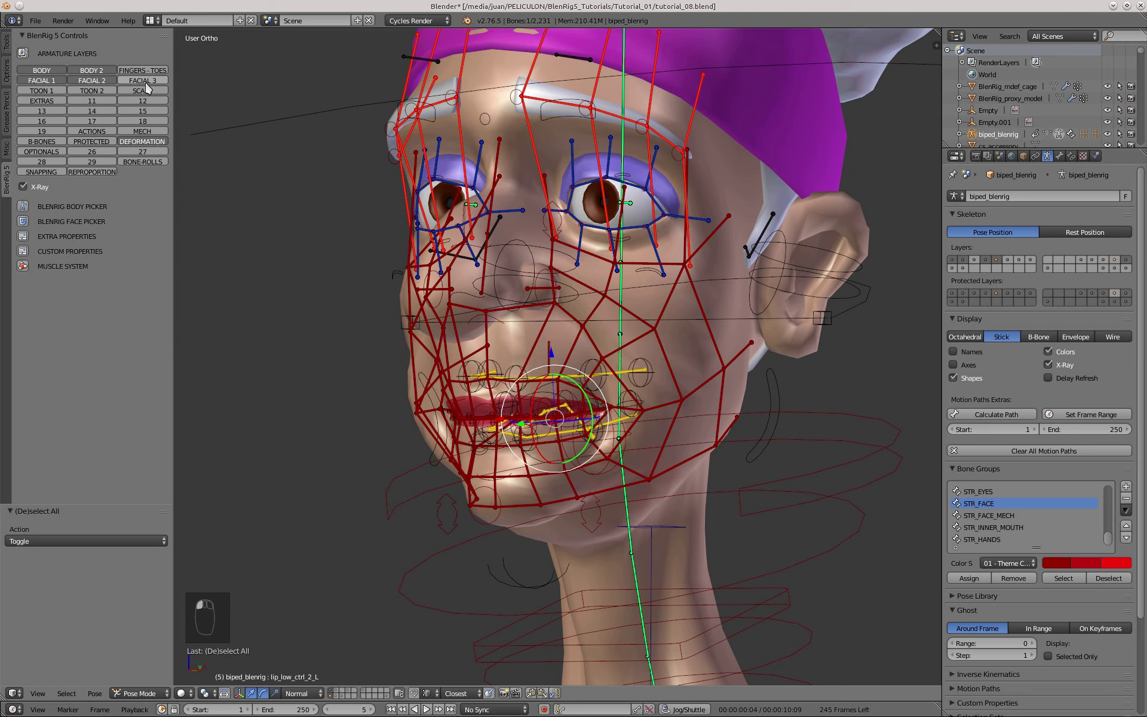
left_click(1128, 263, "shift")
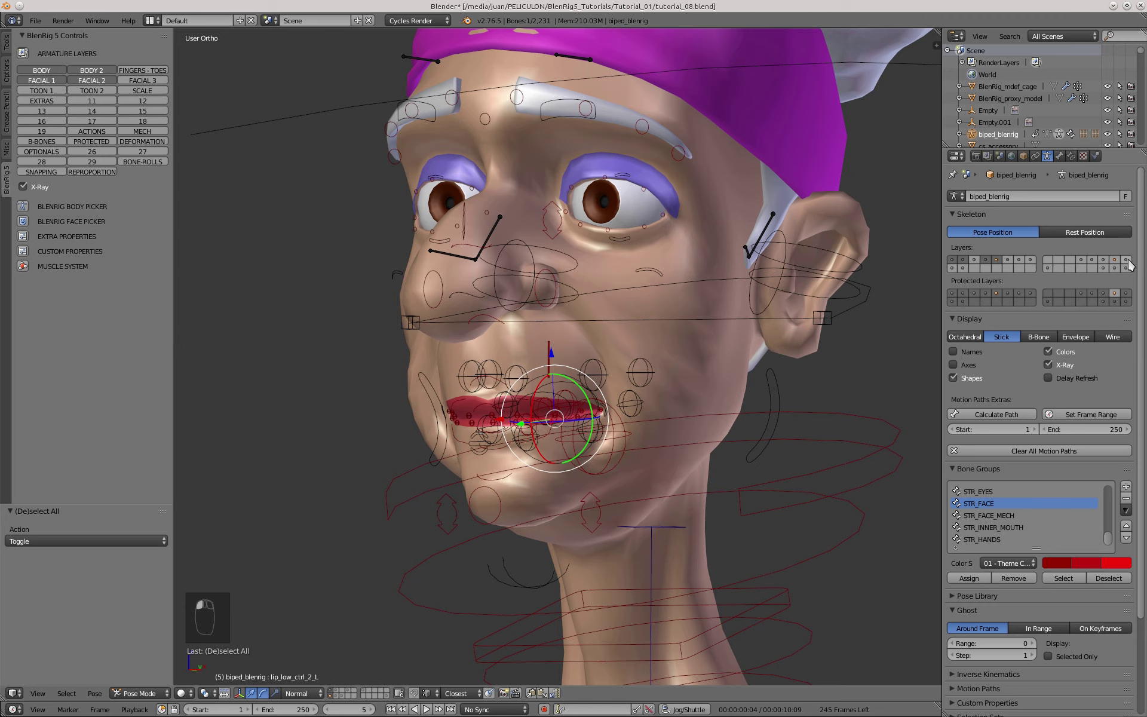
scroll(553, 358, "up", 4)
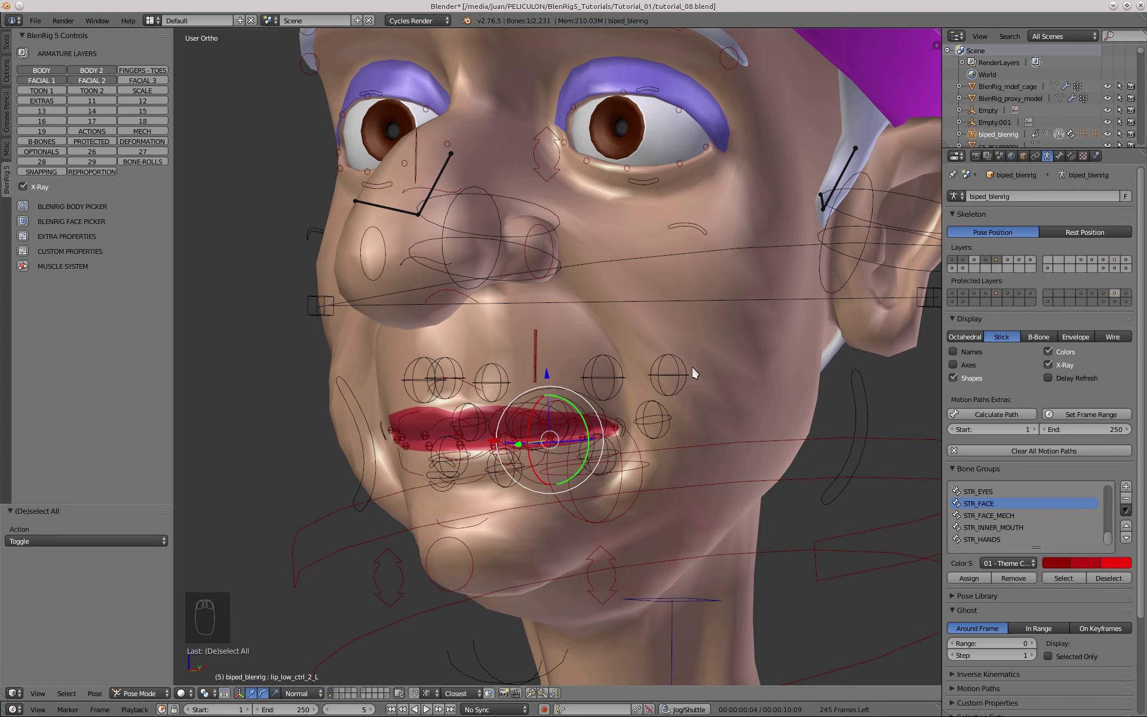
scroll(693, 373, "down", 4)
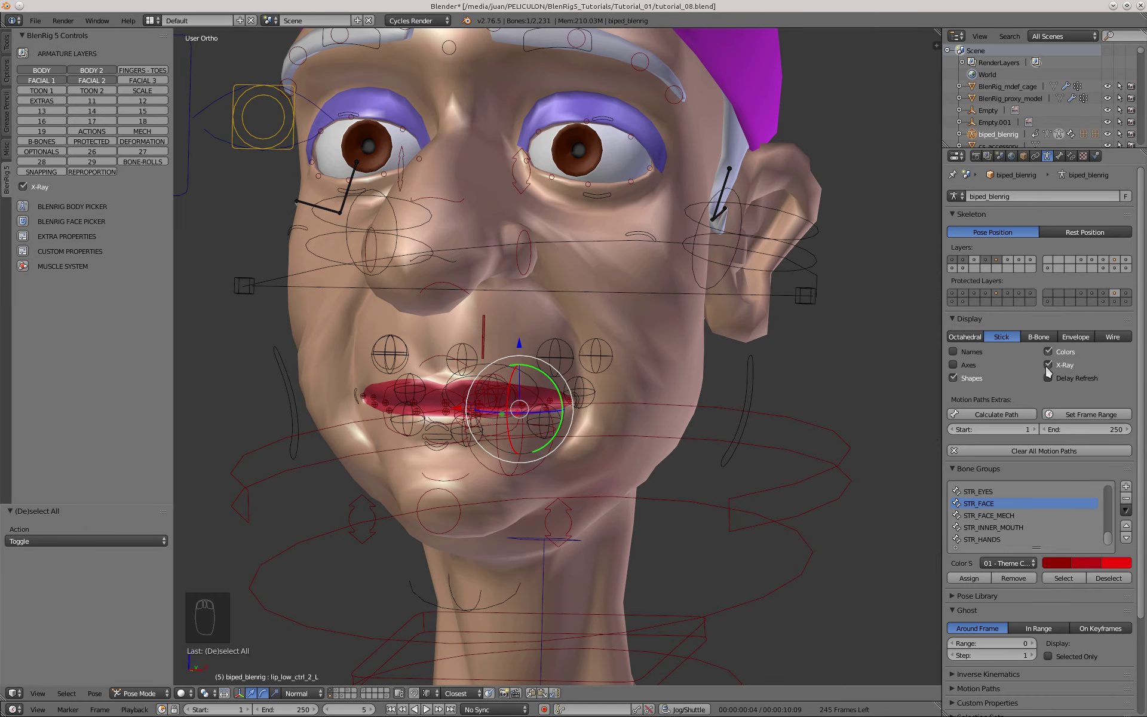
- Turn off X-Ray for the armature and hide the FACIAL 2 layer, with the face in front view
left_click(1048, 365)
scroll(491, 300, "down", 3)
key("KP_1")
left_click(91, 80)
scroll(475, 401, "up", 3)
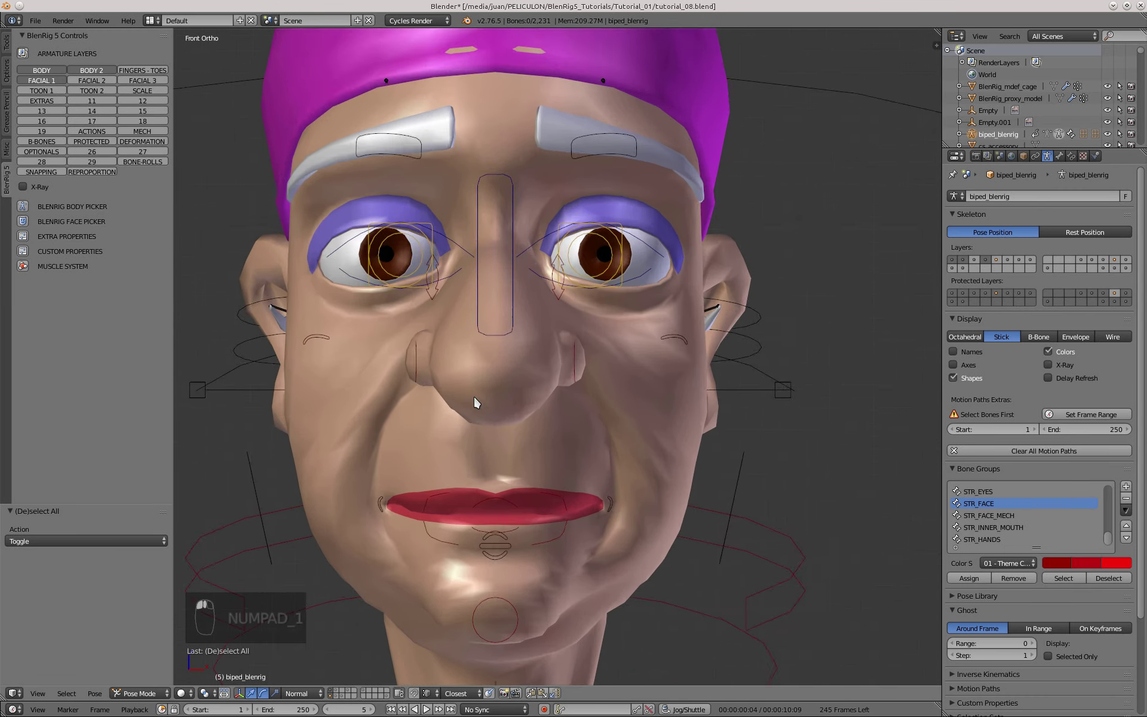
- Turn X-Ray back on for the armature and view the face at an angle
scroll(473, 396, "down", 2)
middle_click_drag(605, 379, 496, 344)
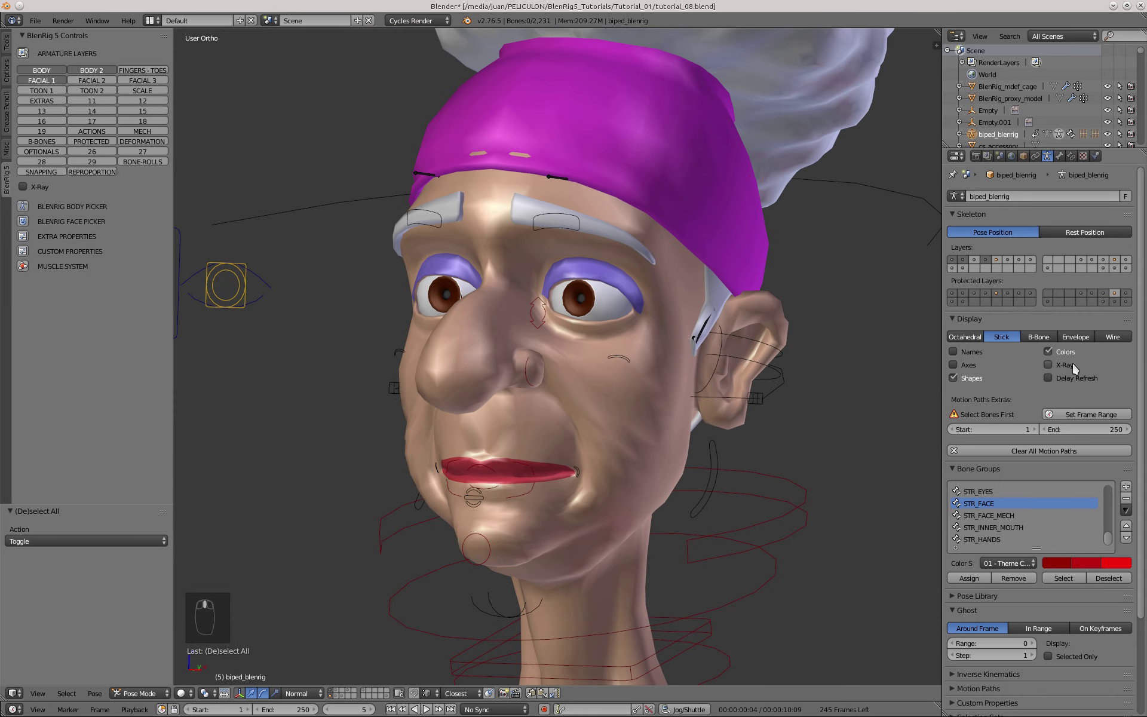
left_click(1073, 365)
scroll(526, 310, "up", 3)
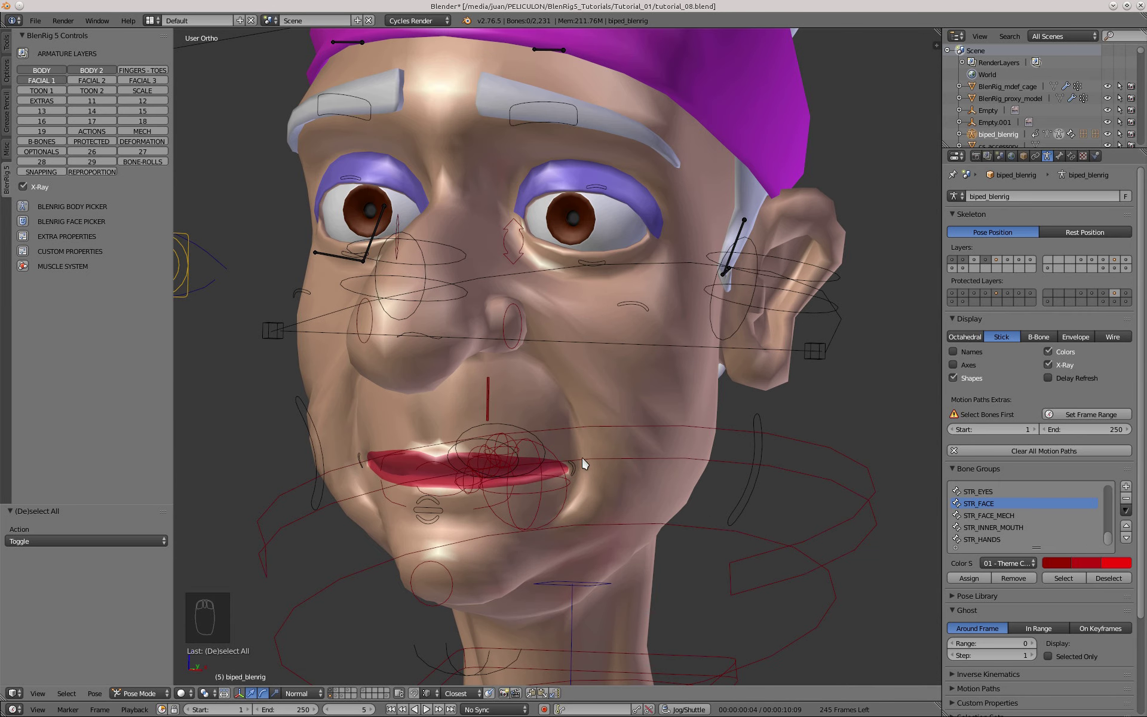
- Select the brow_ctrl_L control and try moving and rotating the eyebrow
right_click(556, 121)
key("g")
key("r")
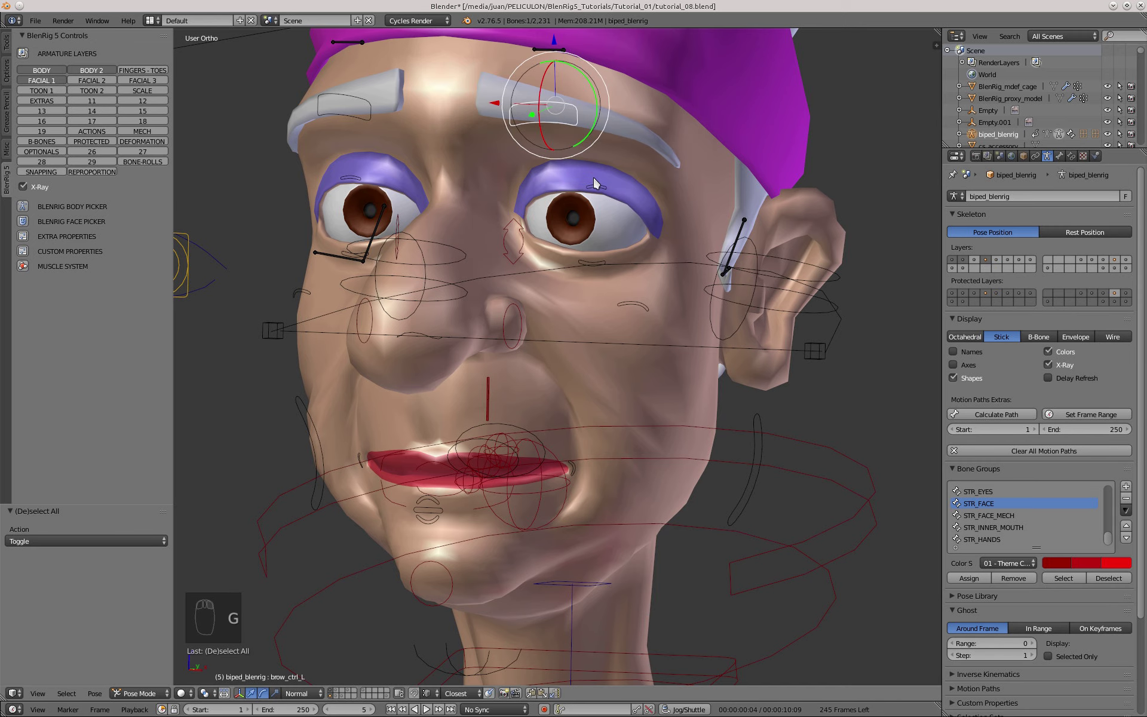
key("g")
left_click(601, 194)
middle_click_drag(621, 308, 658, 278)
key("g")
right_click(510, 285)
- Move the mouth_corner_L control outward and down by about X 0.021, Y 0.004, Z -0.028
scroll(507, 211, "down", 2)
middle_click_drag(465, 299, 491, 317)
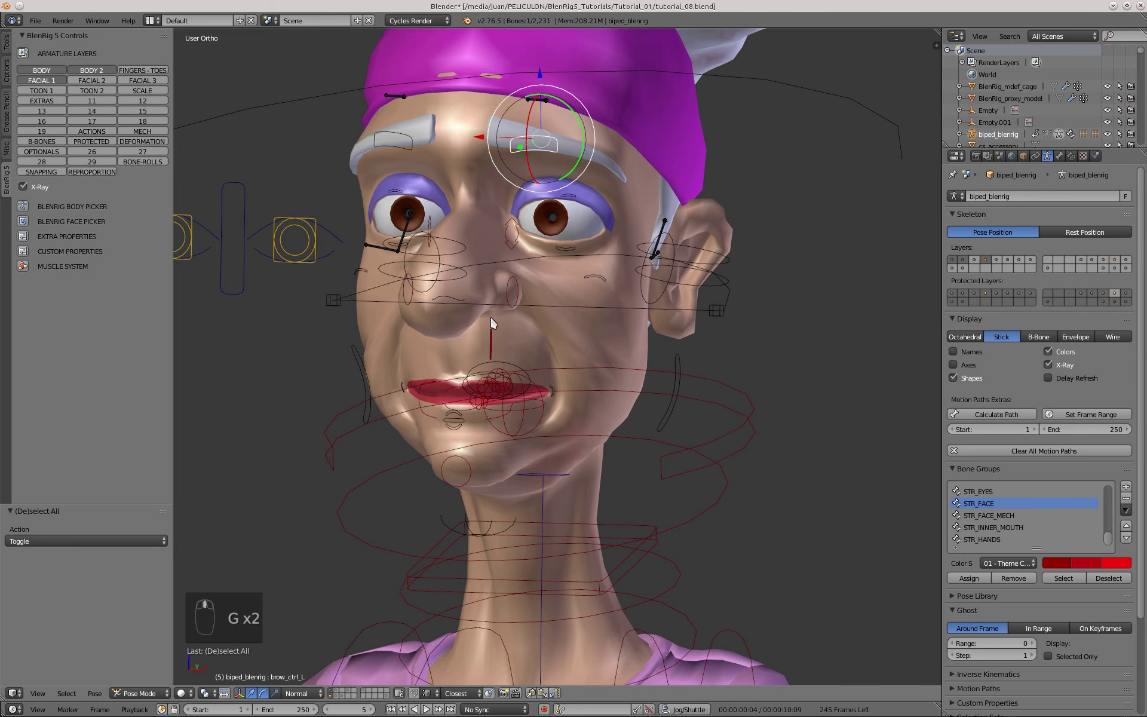
right_click(565, 387)
scroll(526, 412, "up", 5)
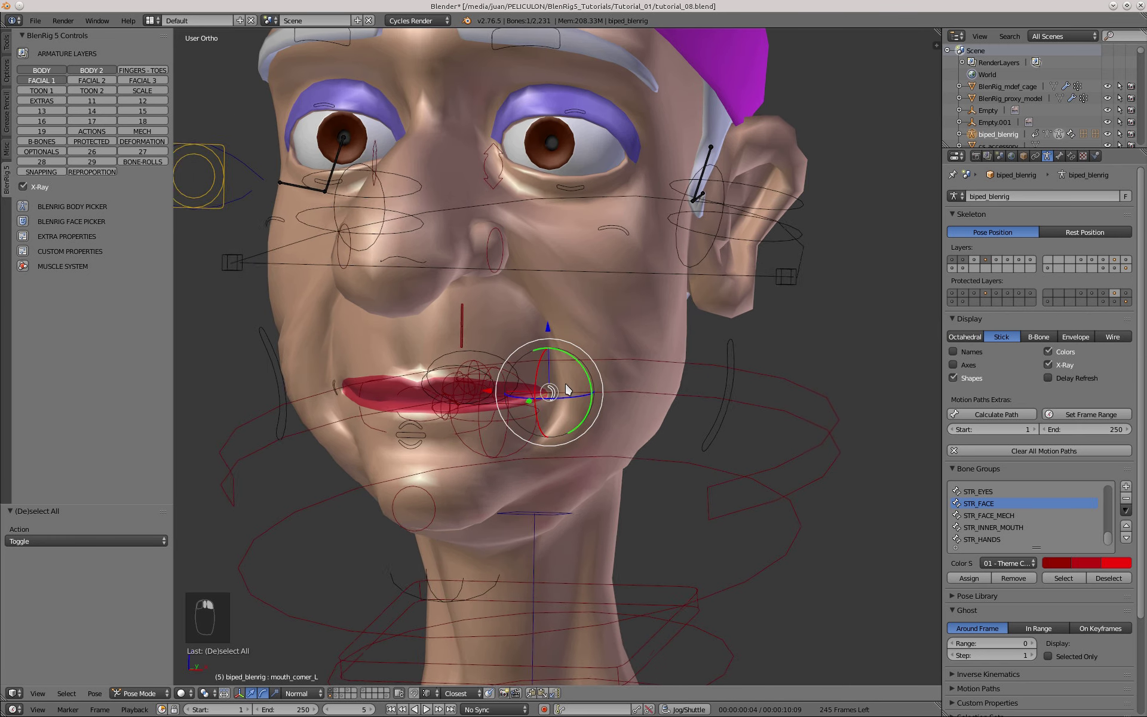
key("g")
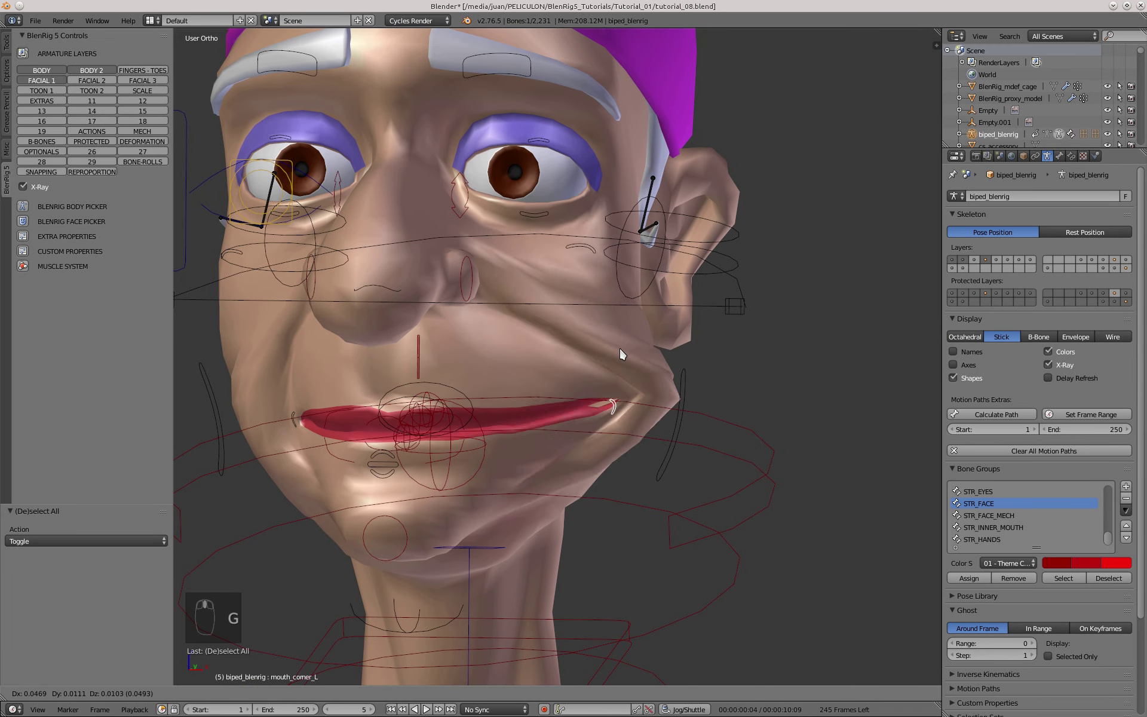
left_click(572, 471)
- Move the mouth_corner_L control again from the side view by about X 0.003, Y 0.016, Z 0.033
middle_click_drag(571, 471, 371, 334)
key("g")
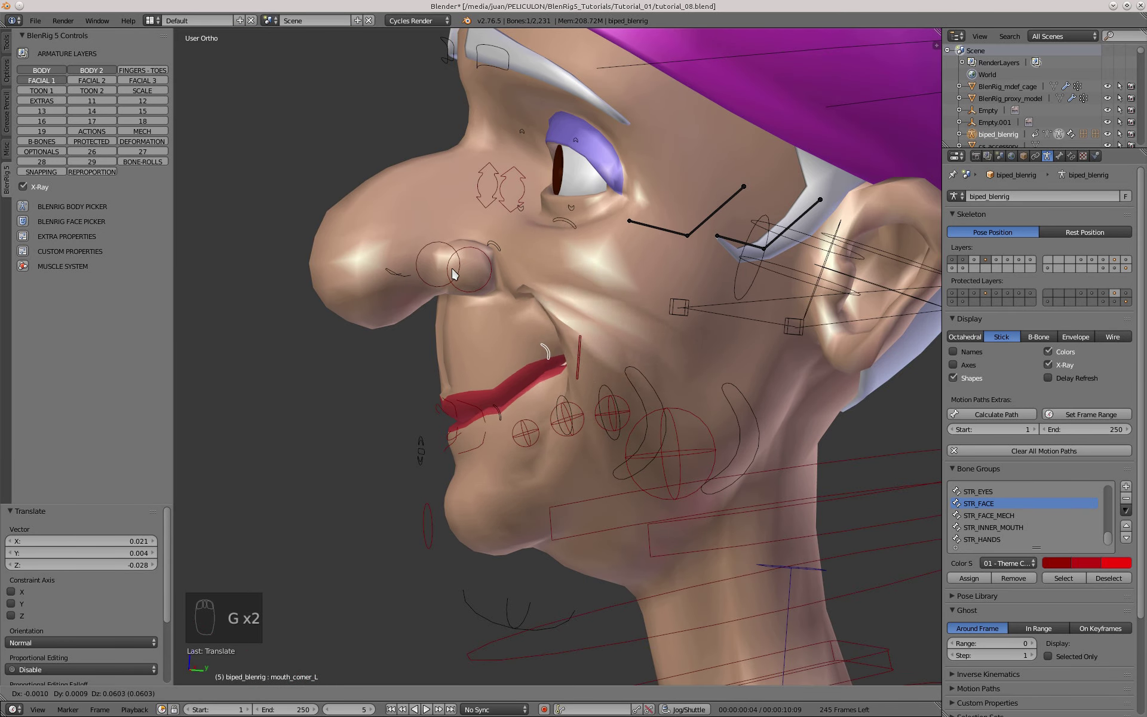
left_click(492, 322)
- Move the mouth_corner_L control once more from a front angle, then clear its pose location
middle_click_drag(492, 323, 531, 397)
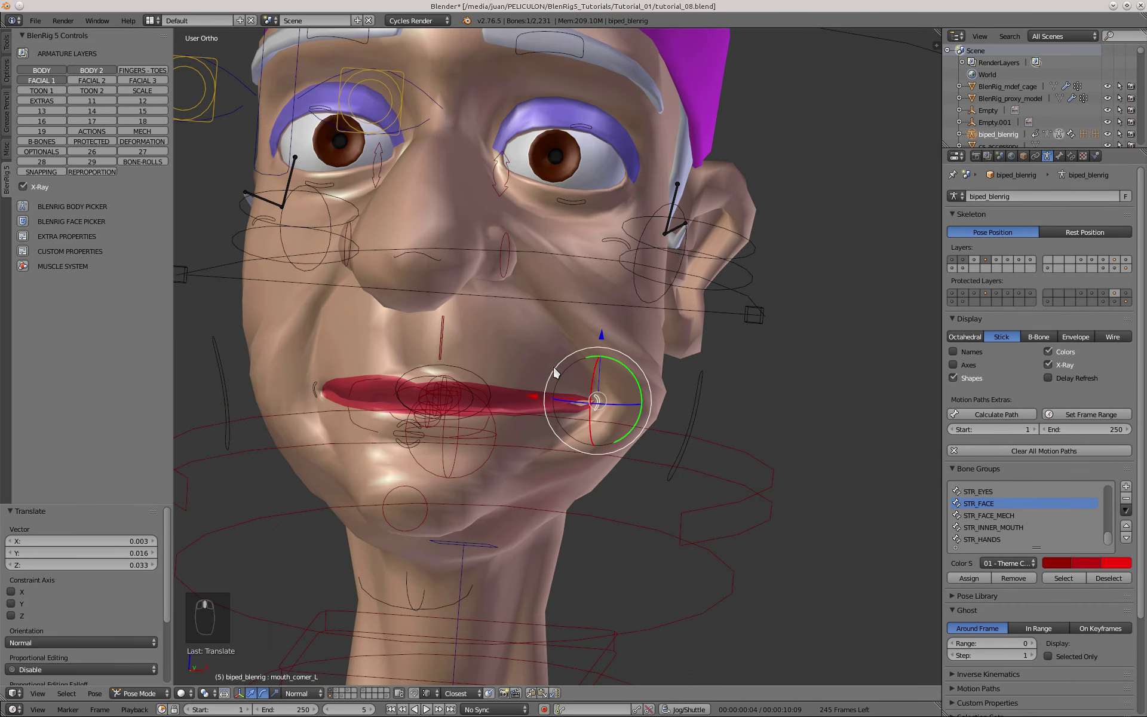
key("g")
left_click(540, 339)
key("alt+g")
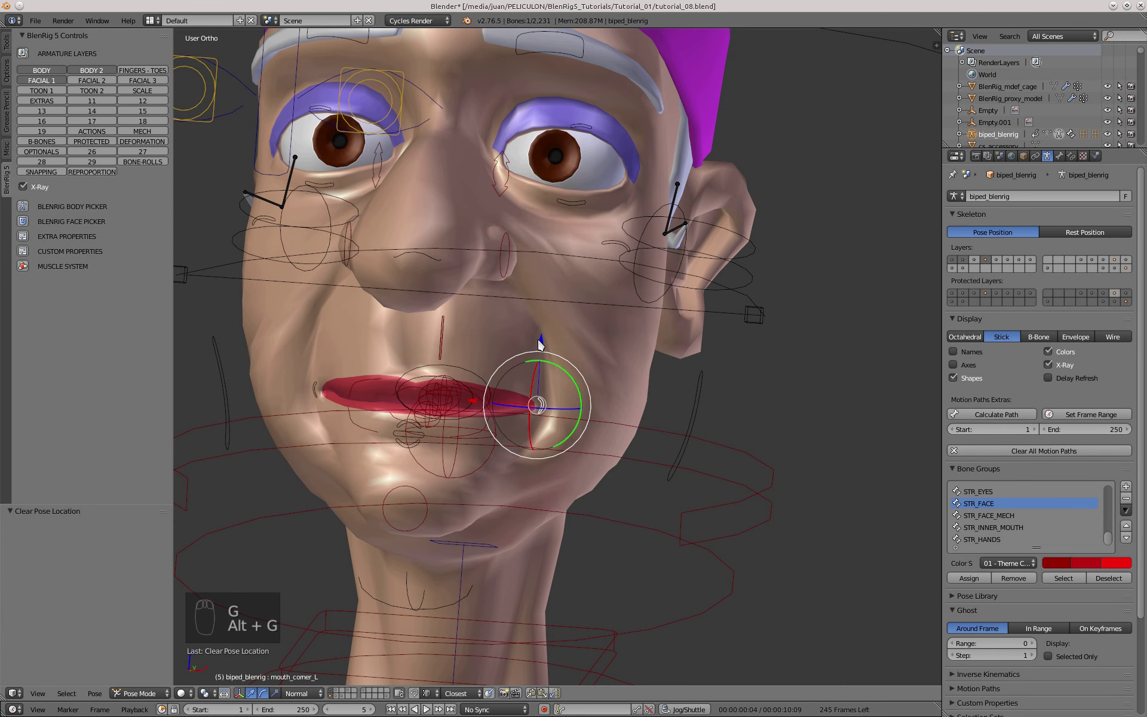
- Try pulling the mouth_corner_L control across the mouth, then reset its pose location
scroll(479, 383, "up", 1)
scroll(569, 351, "down", 2)
middle_click_drag(570, 349, 561, 310)
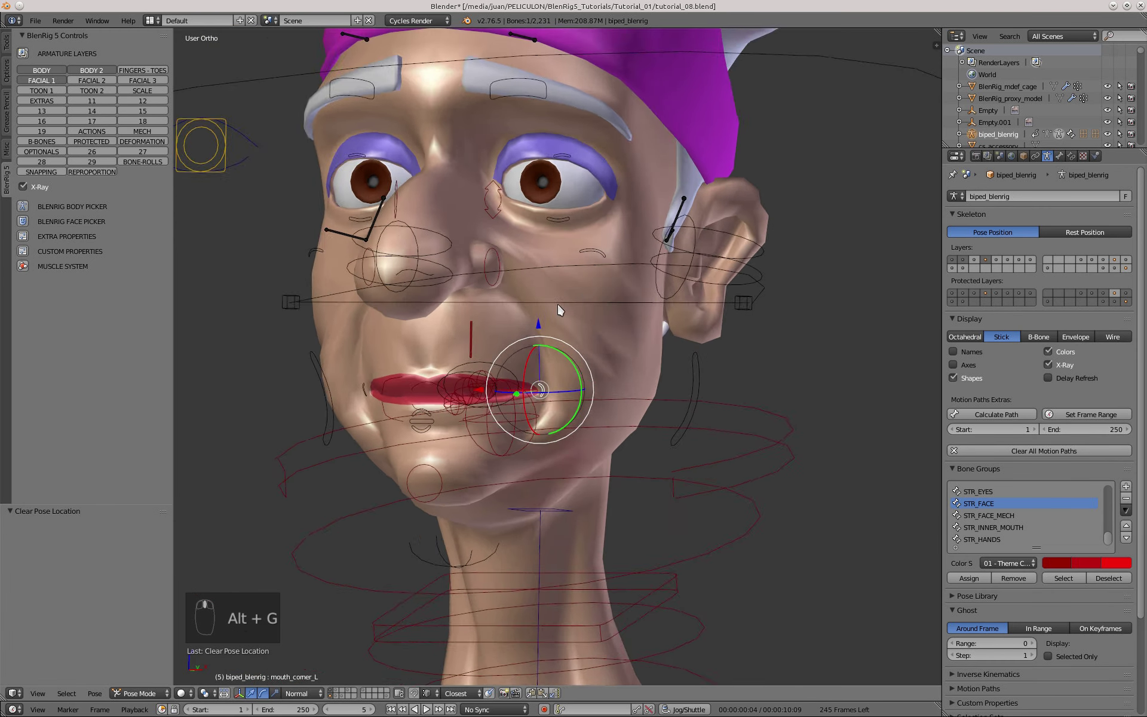
scroll(437, 396, "up", 3)
middle_click_drag(573, 395, 561, 389)
left_click_drag(550, 387, 349, 377)
key("alt+g")
- Try moving the mouth_ctrl control sideways and down by about X -0.028, Y -0.003, Z -0.014
right_click(455, 451)
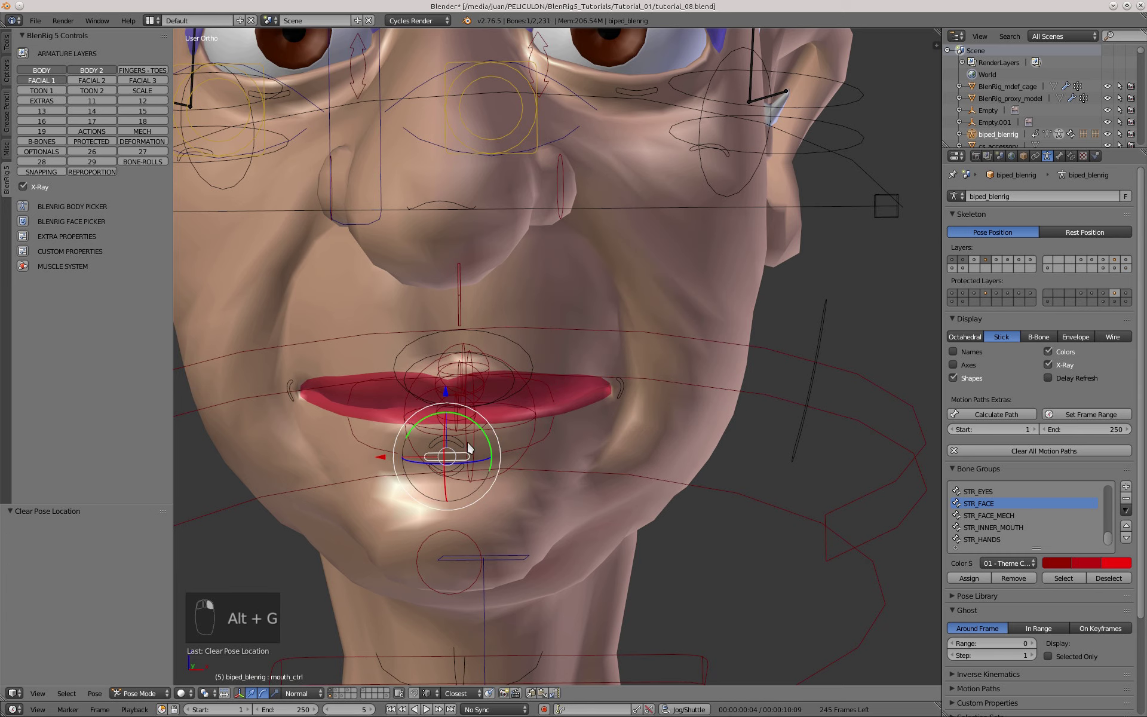
key("g")
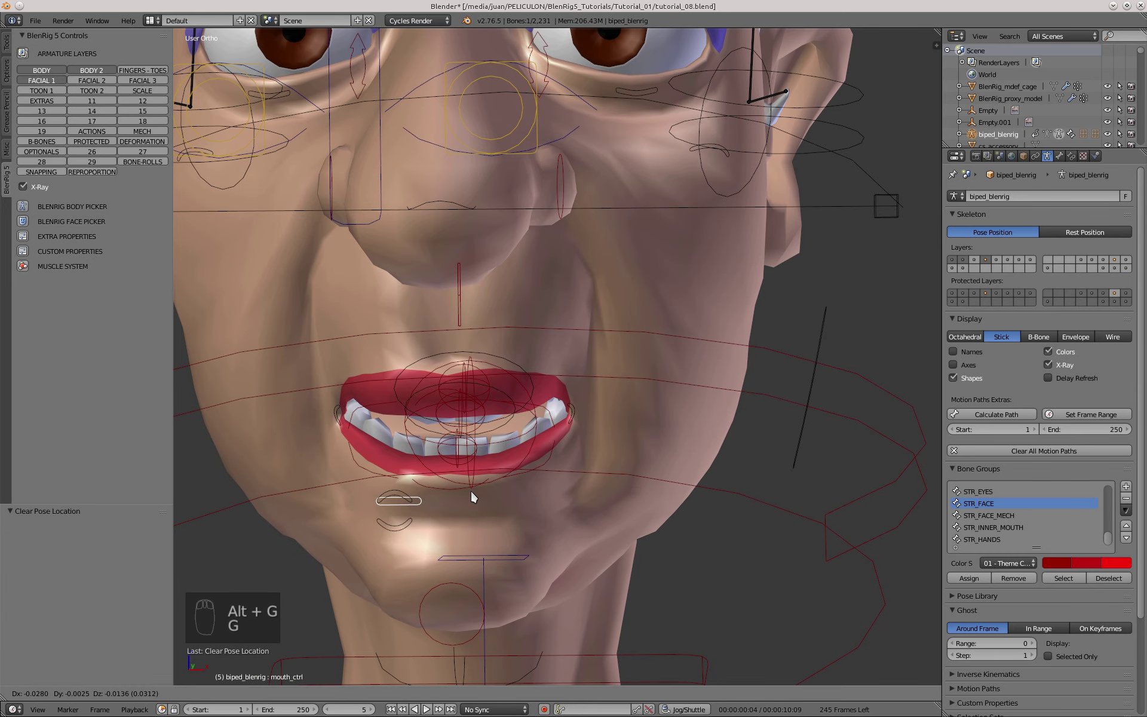
right_click(461, 474)
- Try raising the cheek_ctrl_L control by about X 0.004, Y 0.002, Z 0.024
scroll(547, 379, "down", 1)
middle_click_drag(547, 379, 569, 400)
right_click(662, 248)
key("g")
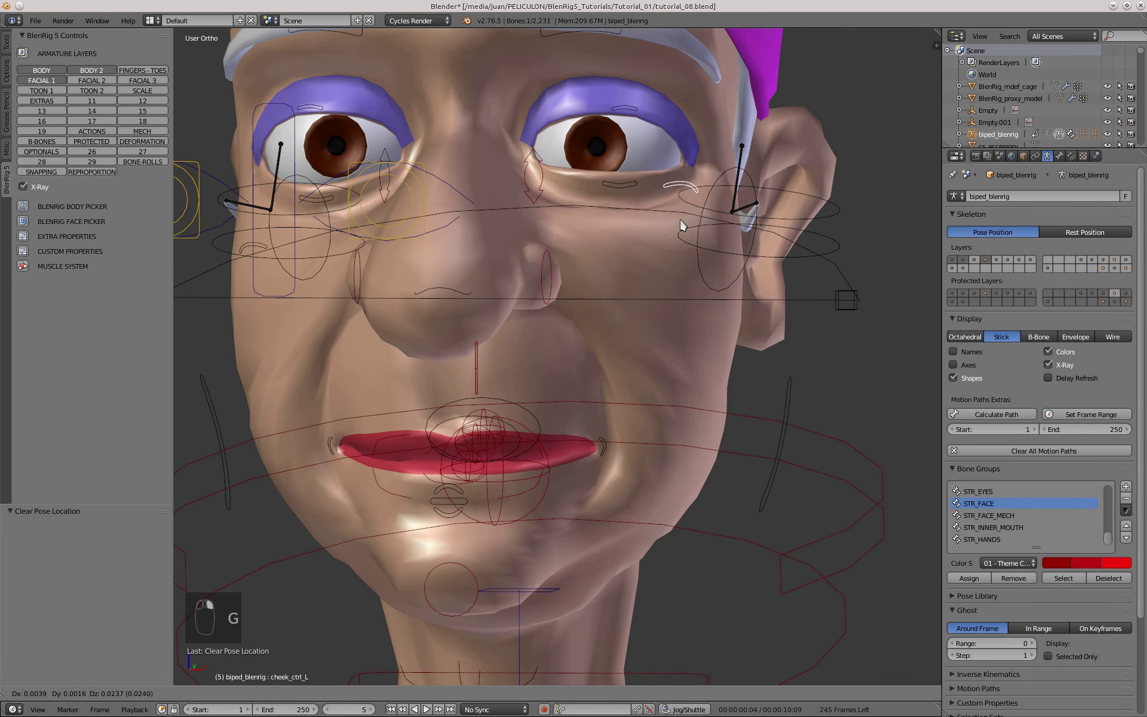
right_click(675, 212)
- Try lowering the eyelid_up_ctrl_L control by about Z -0.007 to test the upper eyelid
middle_click_drag(619, 139, 645, 211, "shift")
right_click(651, 181)
key("g")
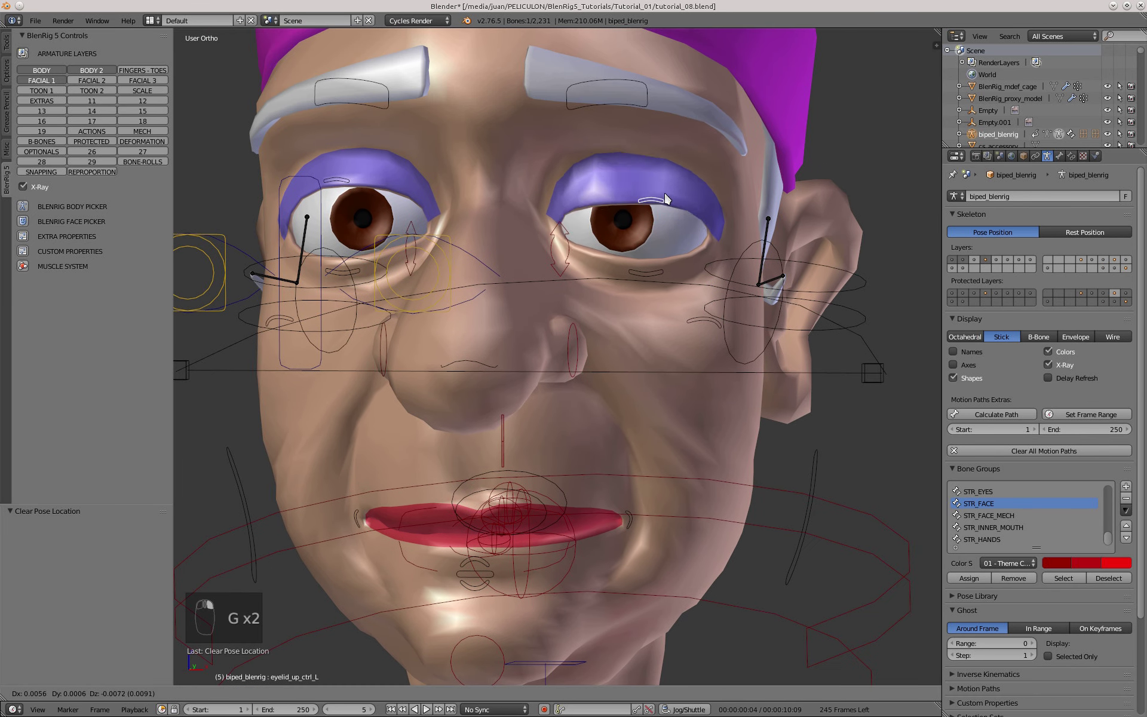
right_click(660, 201)
scroll(646, 209, "down", 2)
middle_click_drag(632, 382, 387, 260)
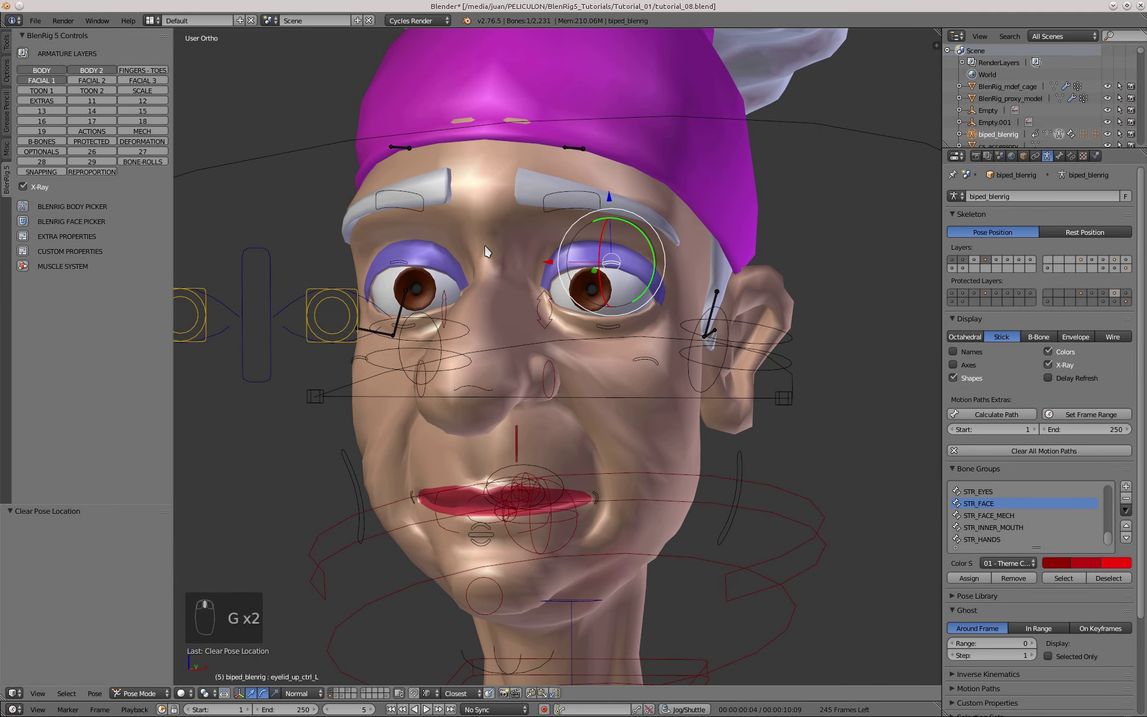
middle_click_drag(485, 251, 559, 258)
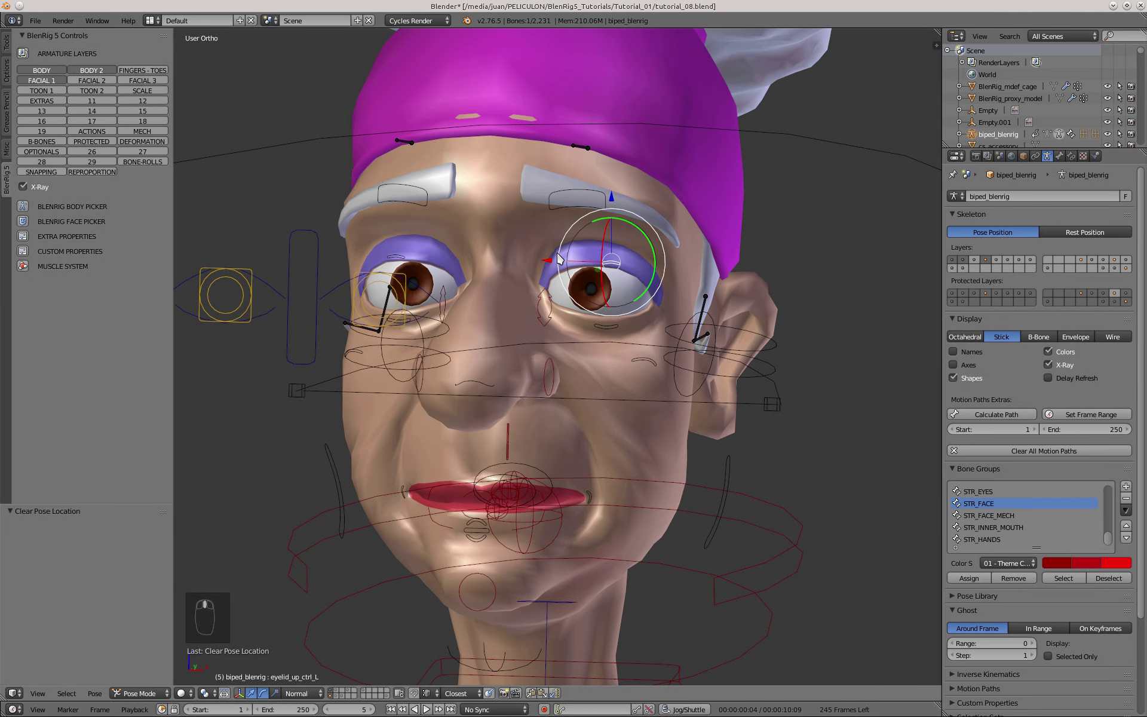
middle_click_drag(592, 321, 598, 370)
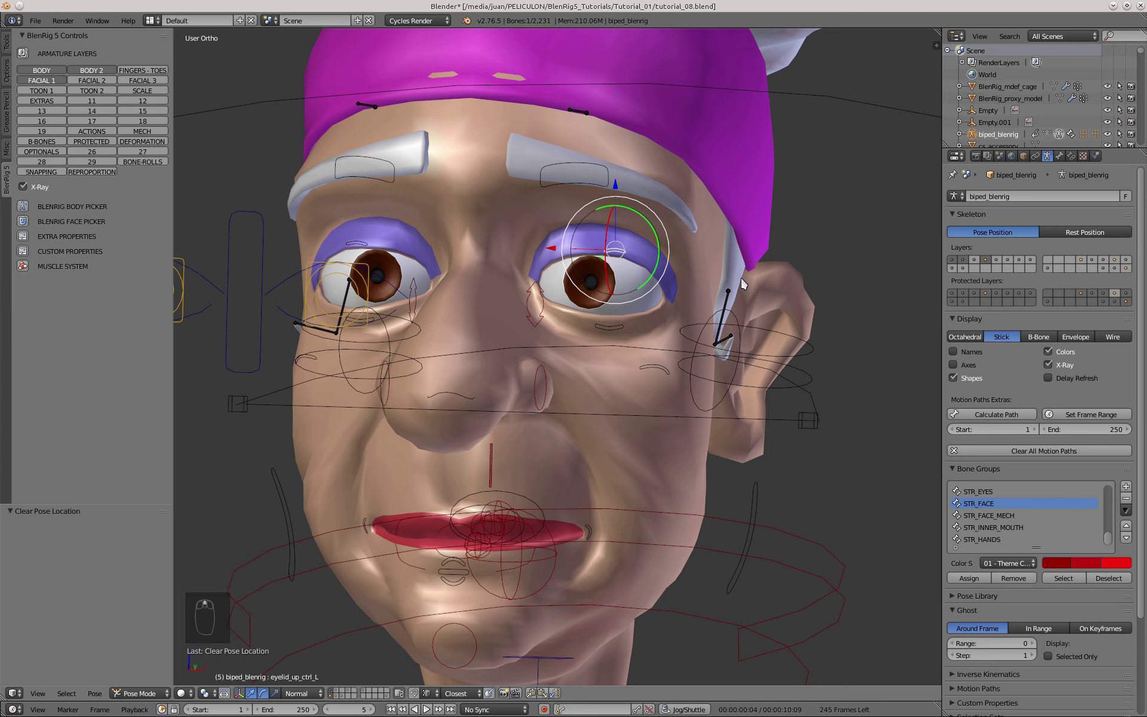
scroll(598, 369, "up", 2)
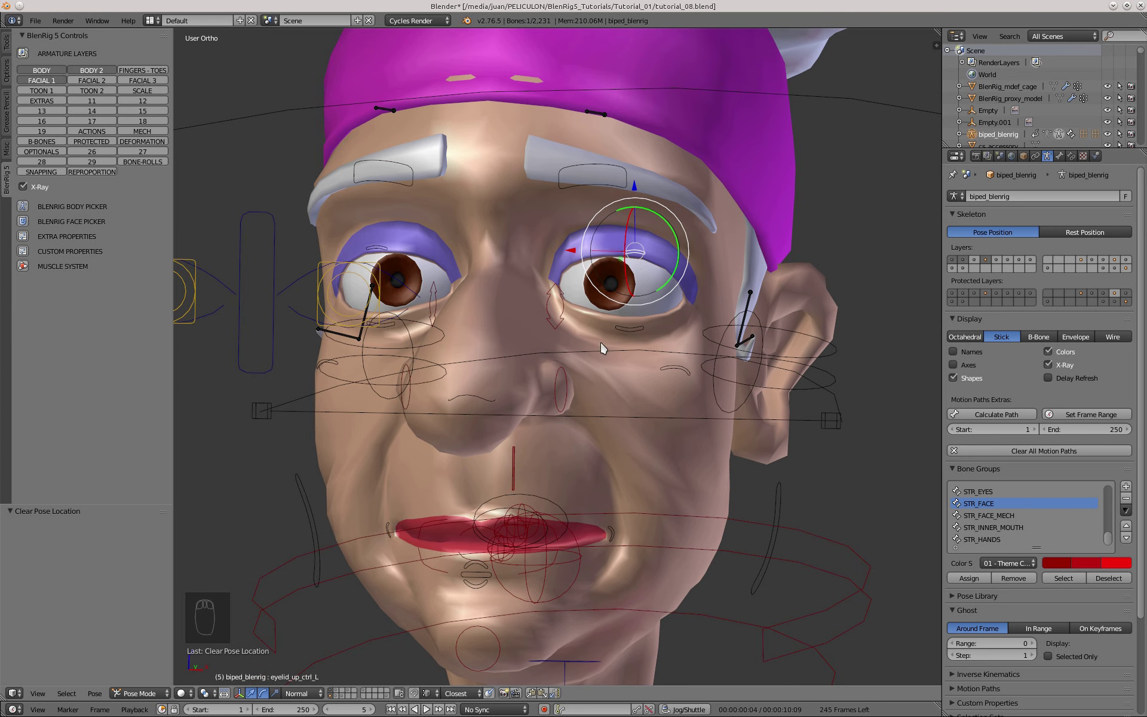
- Clear the location, rotation and scale of all visible pose controls and leave everything deselected
key("KP_1")
key("a")
key("a")
key("a")
key("a")
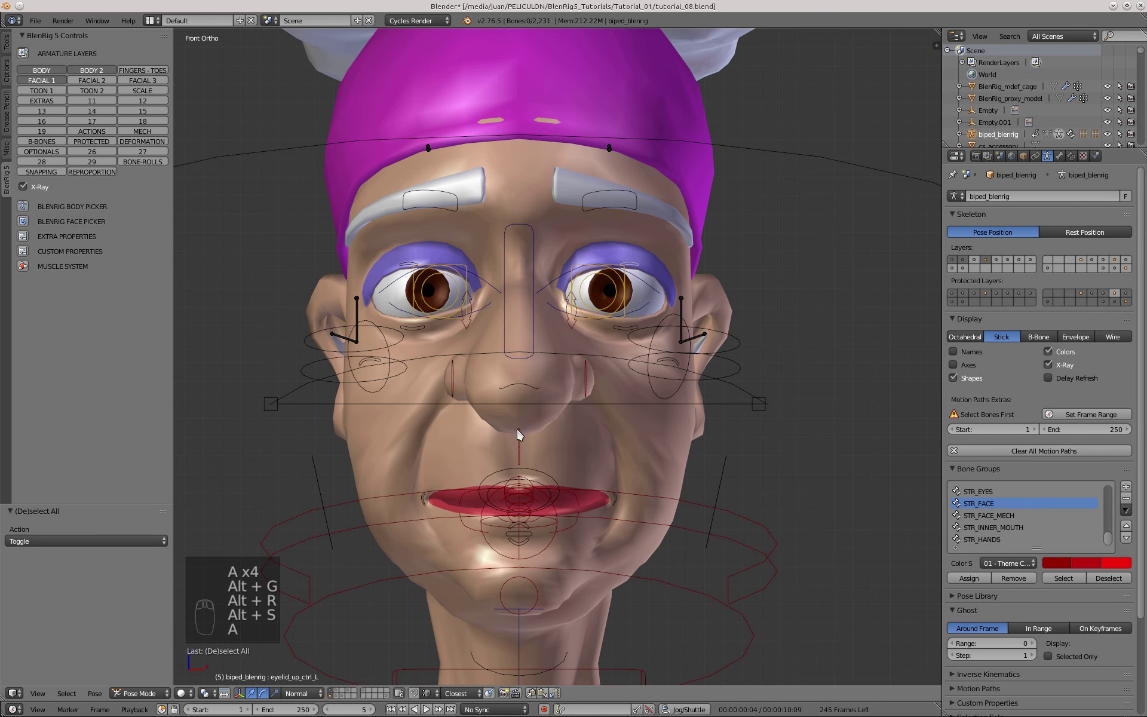
- Show the Facial Movement Ranges within the Facial Settings of the BlenRig 5 Rigging Panel
scroll(1040, 418, "down", 5)
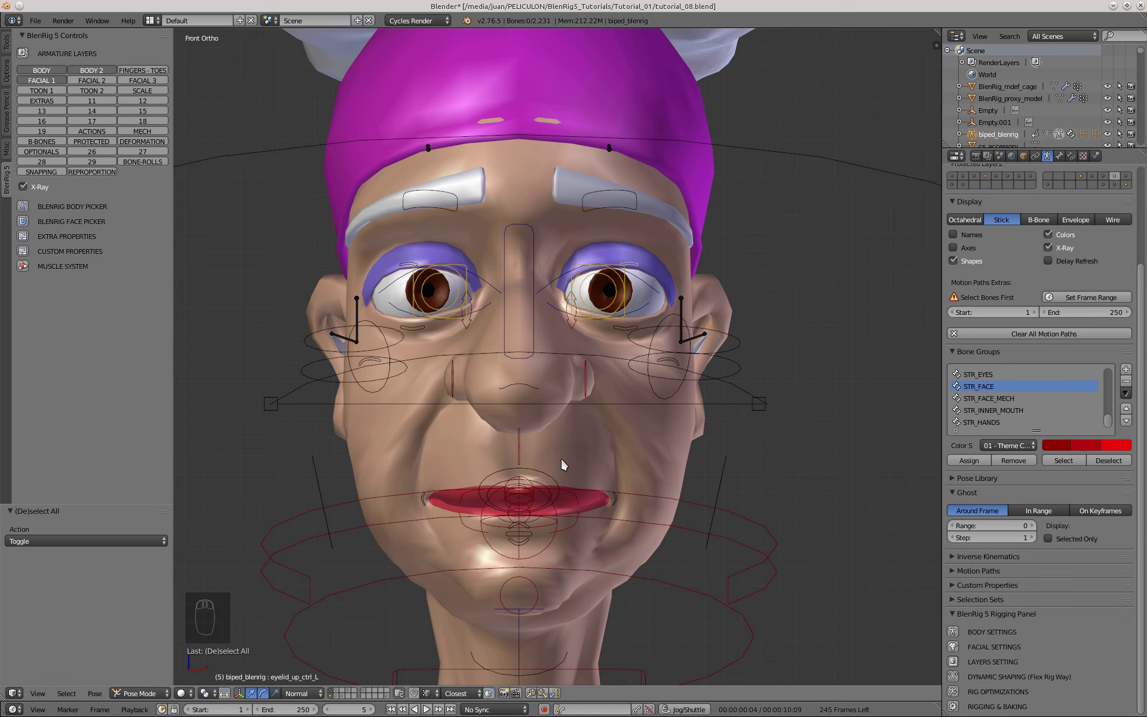
middle_click_drag(608, 388, 606, 398, "shift")
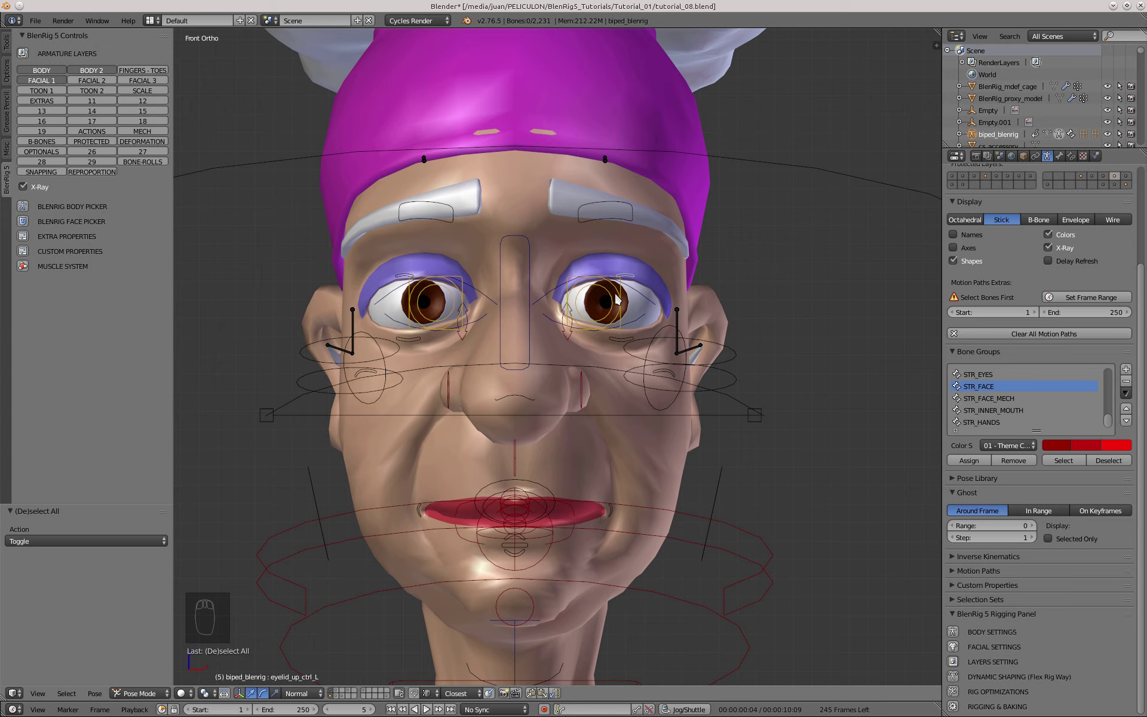
middle_click_drag(629, 322, 715, 400)
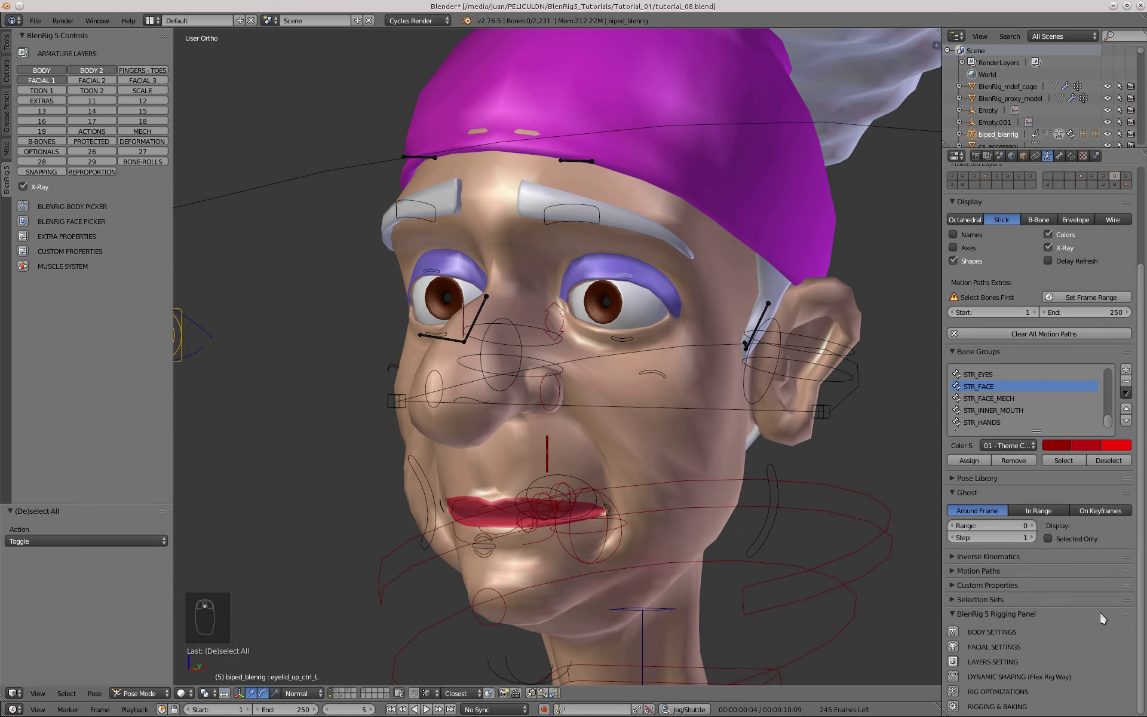
left_click(953, 647)
scroll(1016, 622, "down", 2)
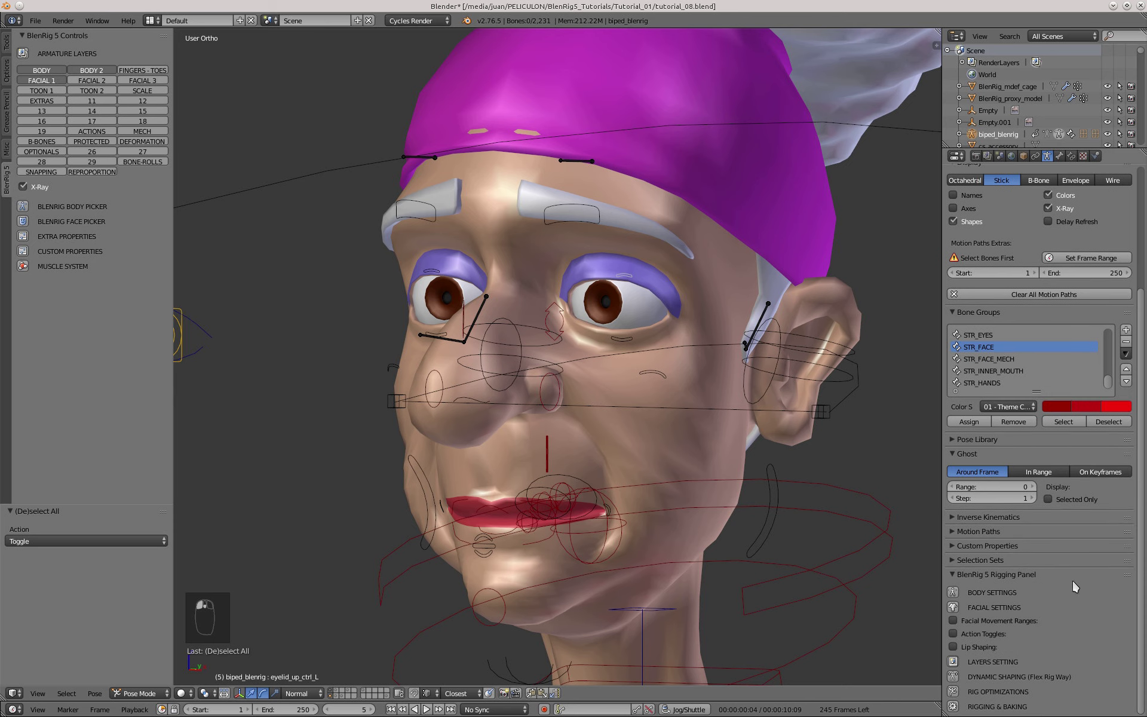
left_click(954, 622)
left_click_drag(1142, 451, 1143, 584)
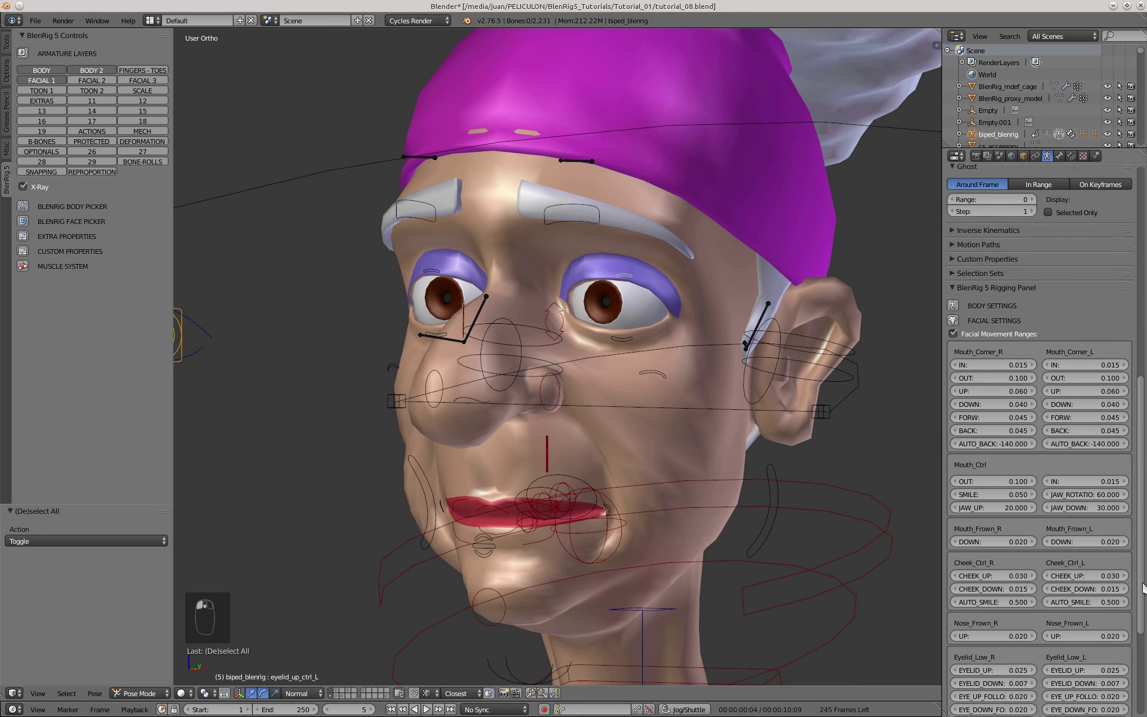
scroll(1143, 589, "down", 5)
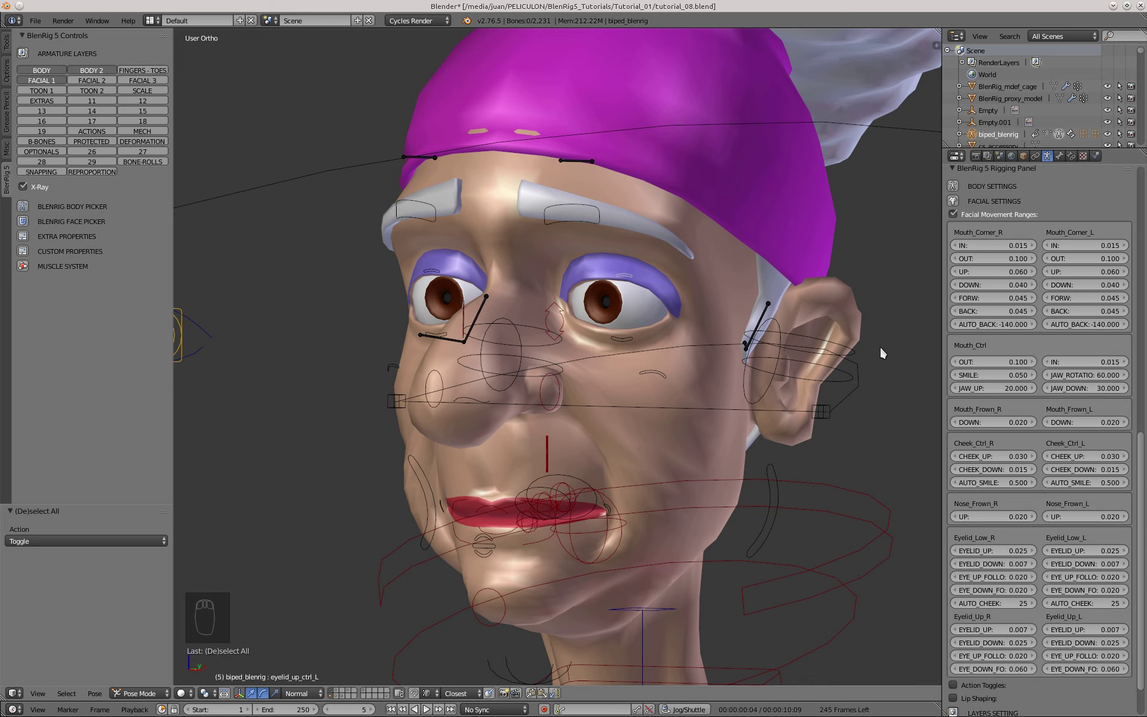
- Select the mouth_ctrl and cheek_ctrl_L controls in turn and try moving the nose_frown_ctrl_L control
right_click(497, 551)
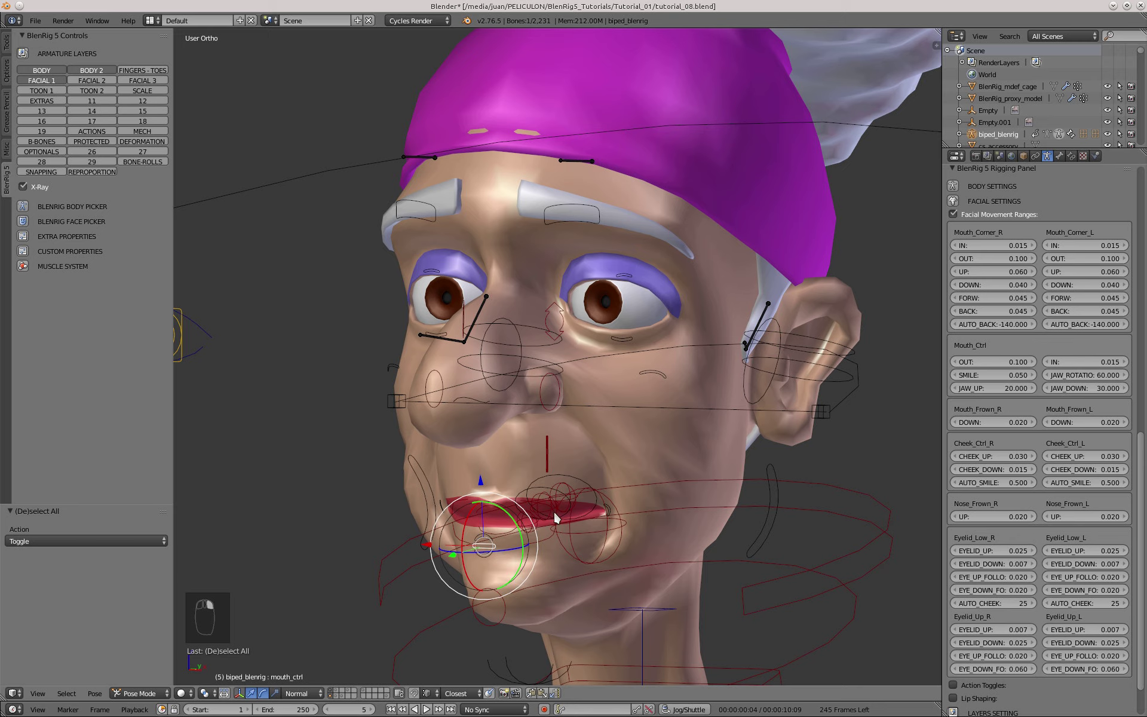
right_click(655, 375)
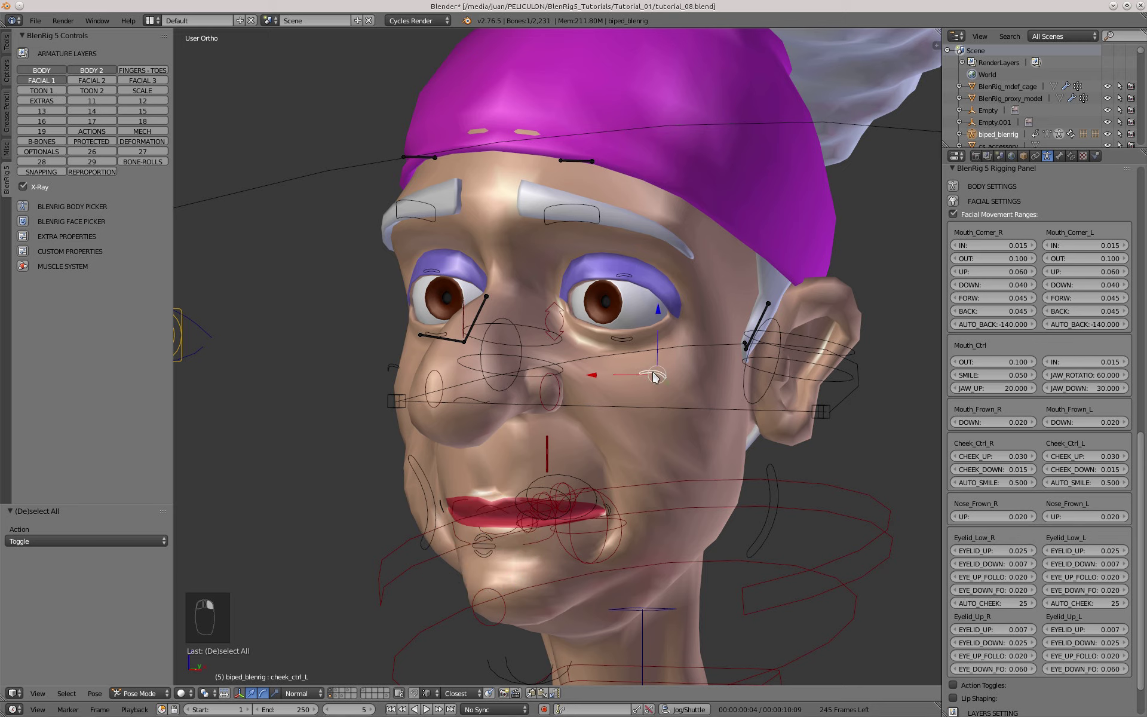
right_click(545, 312)
key("g")
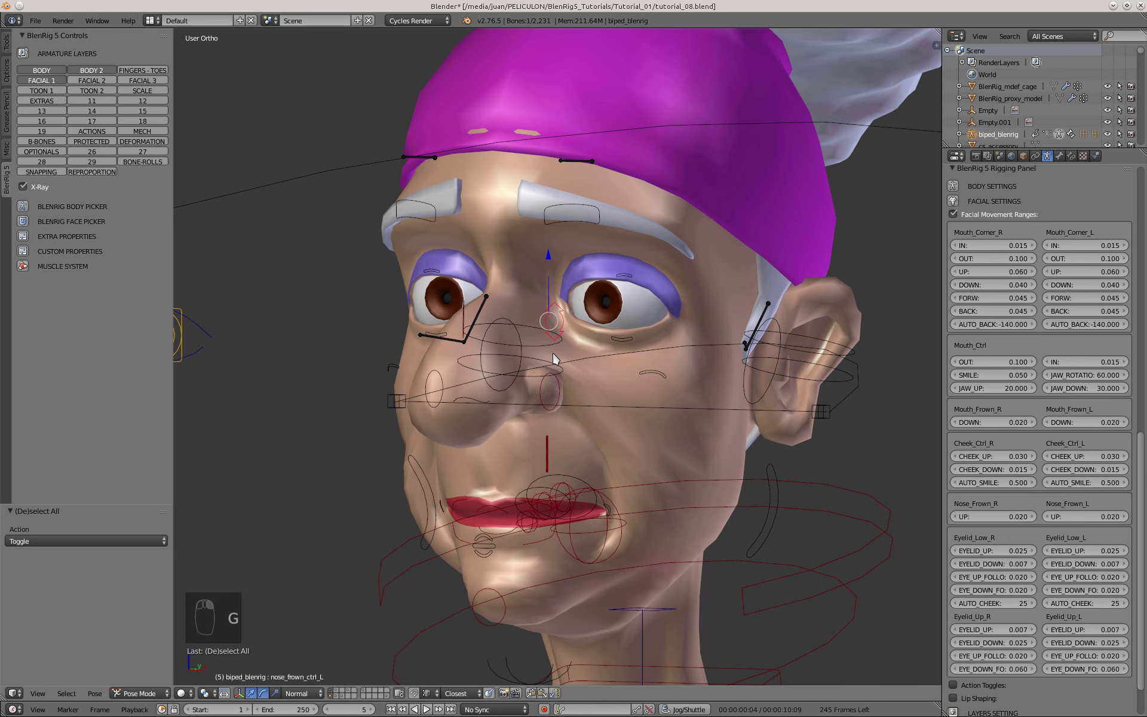
- Show the Facial 2 armature layer, try moving the mouth_frown_ctrl_L control, and hide the layer again
middle_click_drag(557, 311, 551, 273, "shift")
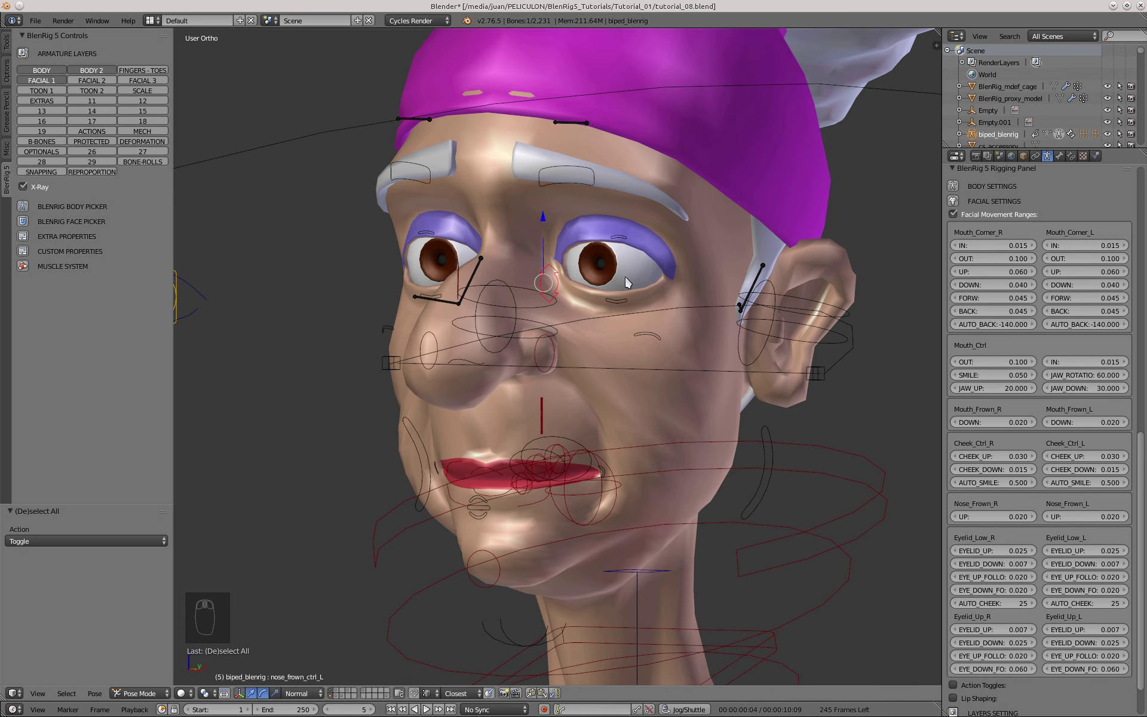
left_click(90, 82)
right_click(592, 591)
key("g")
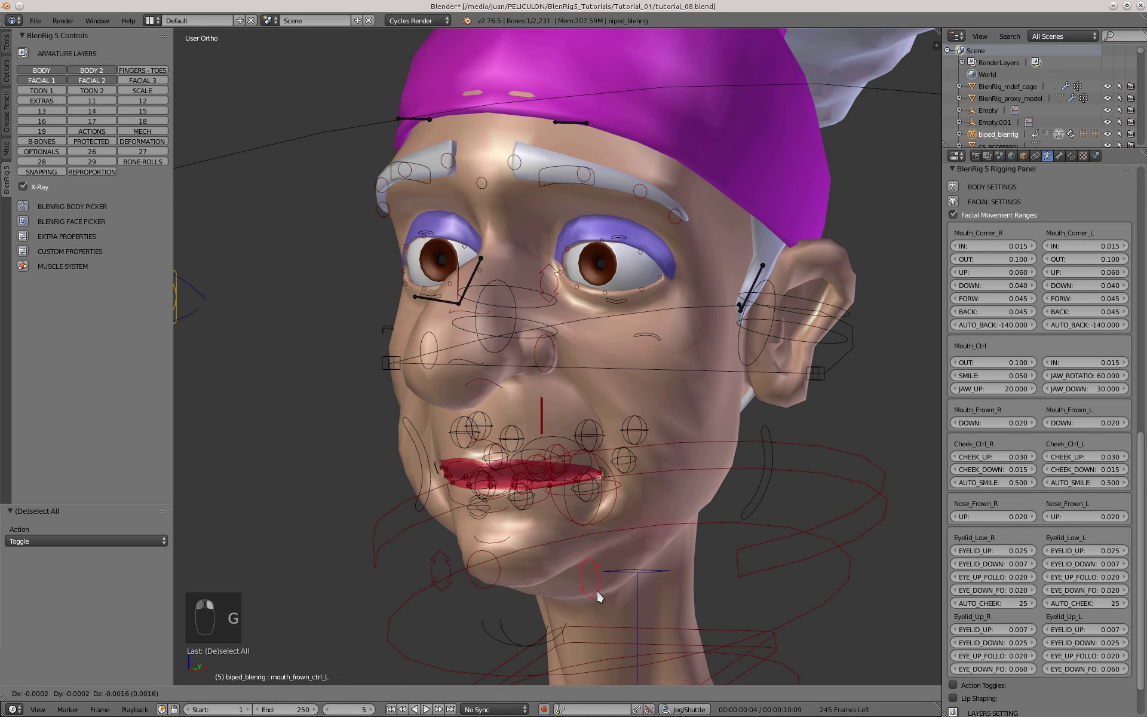
right_click(616, 607)
left_click(105, 82)
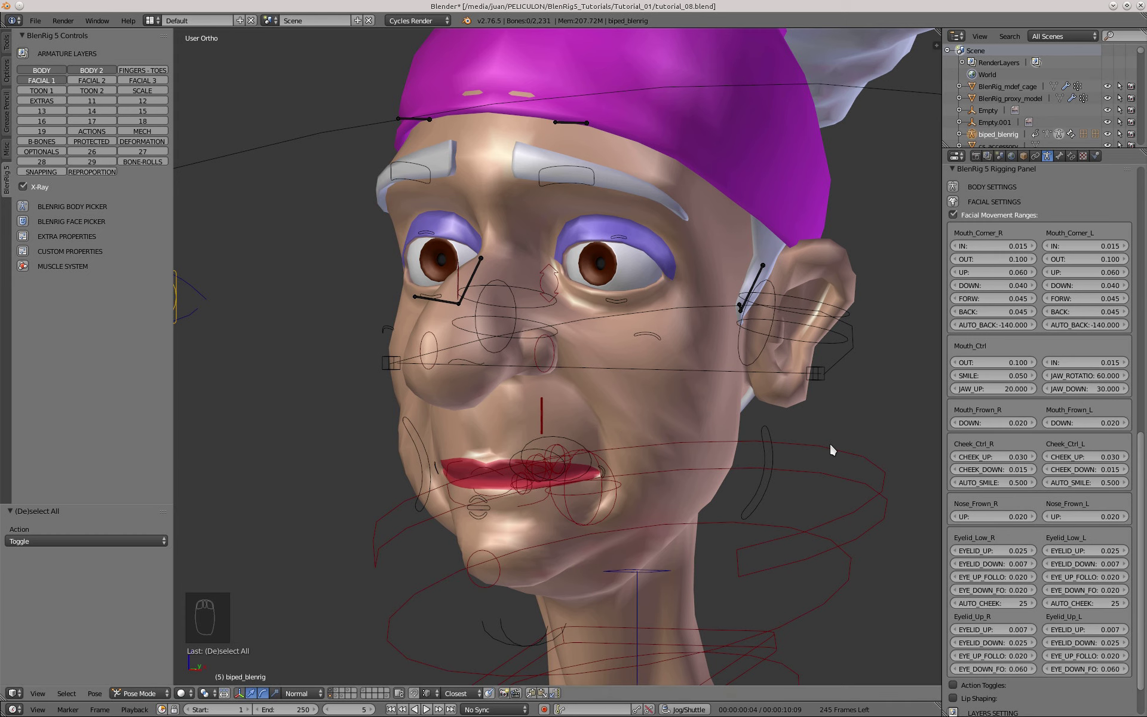
- Try moving the left eye's eyelid controls to test their range
right_click(626, 242)
key("g")
key("g")
key("KP_1")
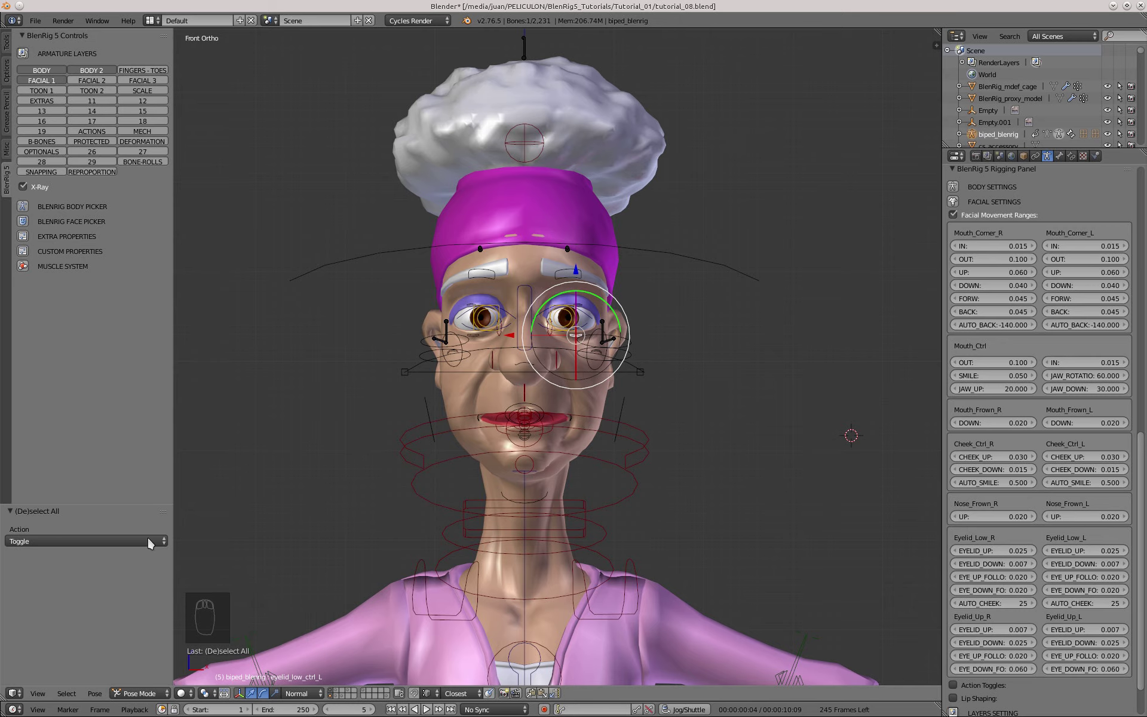
scroll(601, 292, "up", 5)
scroll(553, 298, "down", 2)
middle_click_drag(552, 298, 519, 324)
- In Edit Mode from the right view, move the eyelid control bones forward by about 0.016 on Y
key("a")
scroll(526, 364, "up", 3)
right_click(546, 287)
key("KP_3")
key("Tab")
key("g")
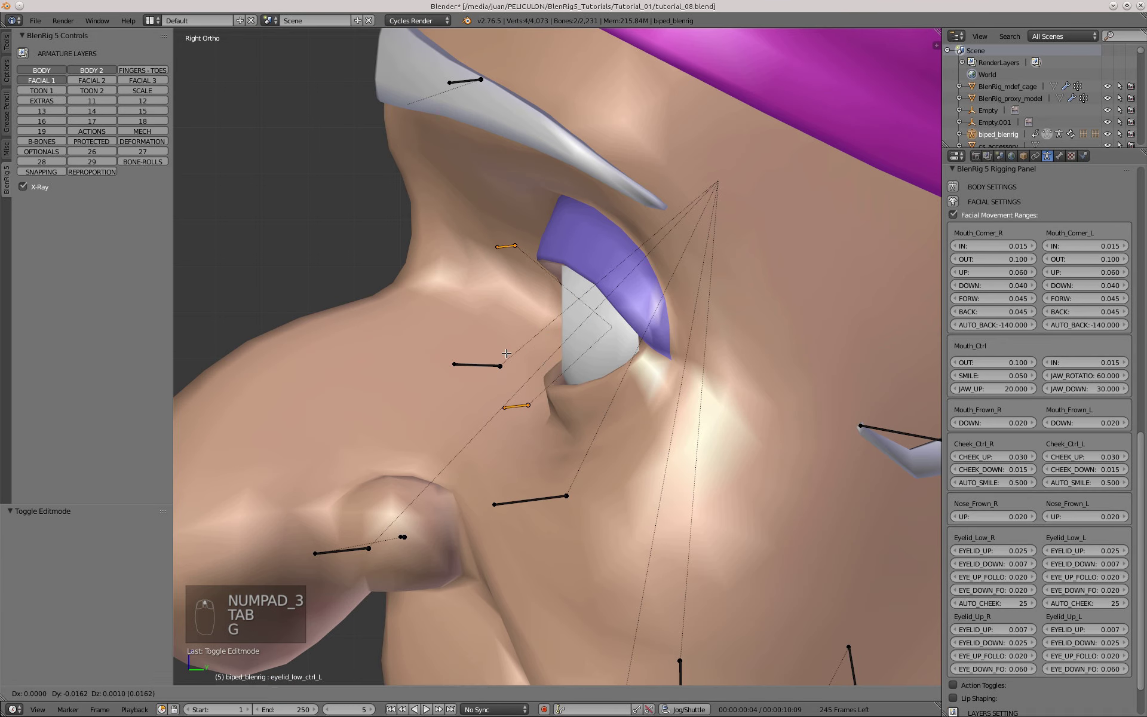
- Change the pivot point and scale the eyelid control bones by about 2.319
left_click(241, 693)
left_click(257, 652)
key("s")
left_click(884, 558)
- Scale, rotate and reposition the eyelid_up_ctrl_L bone in front of the upper eyelid
right_click(496, 251)
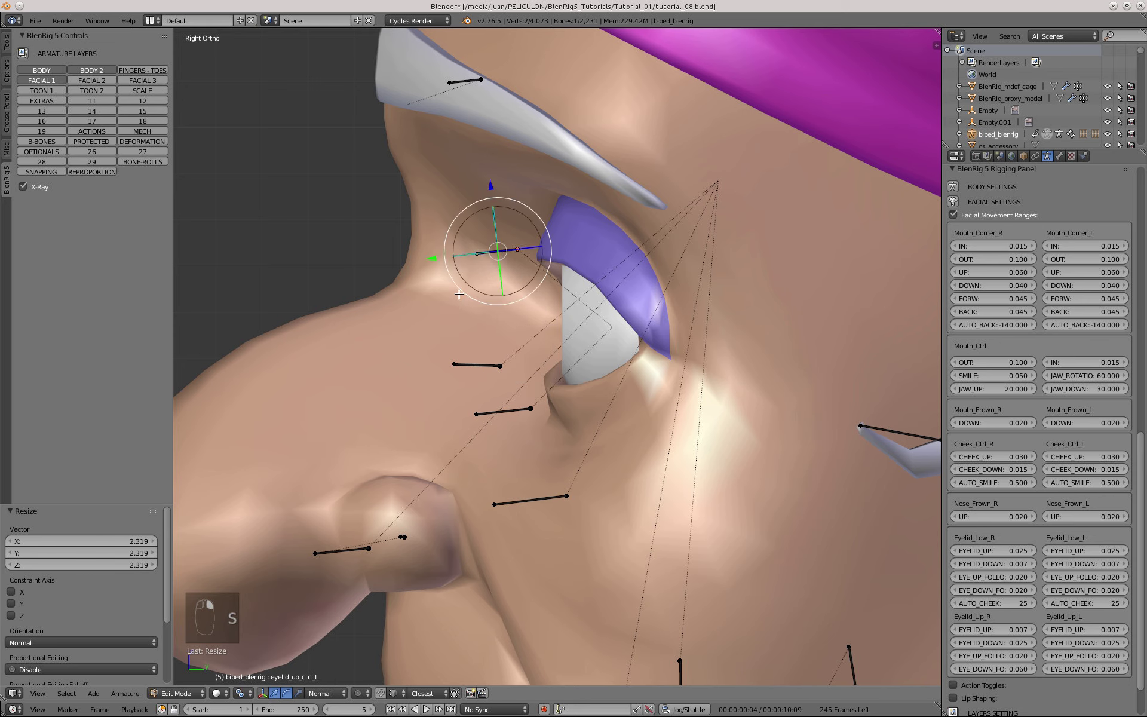
key("s")
left_click(791, 267)
key("r")
key("g")
- Reposition the eyelid_low_ctrl_L bone, rotate it by about 4.4 degrees and return to Pose Mode
right_click(504, 411)
key("g")
left_click(508, 392)
key("r")
left_click(619, 386)
scroll(430, 312, "down", 2)
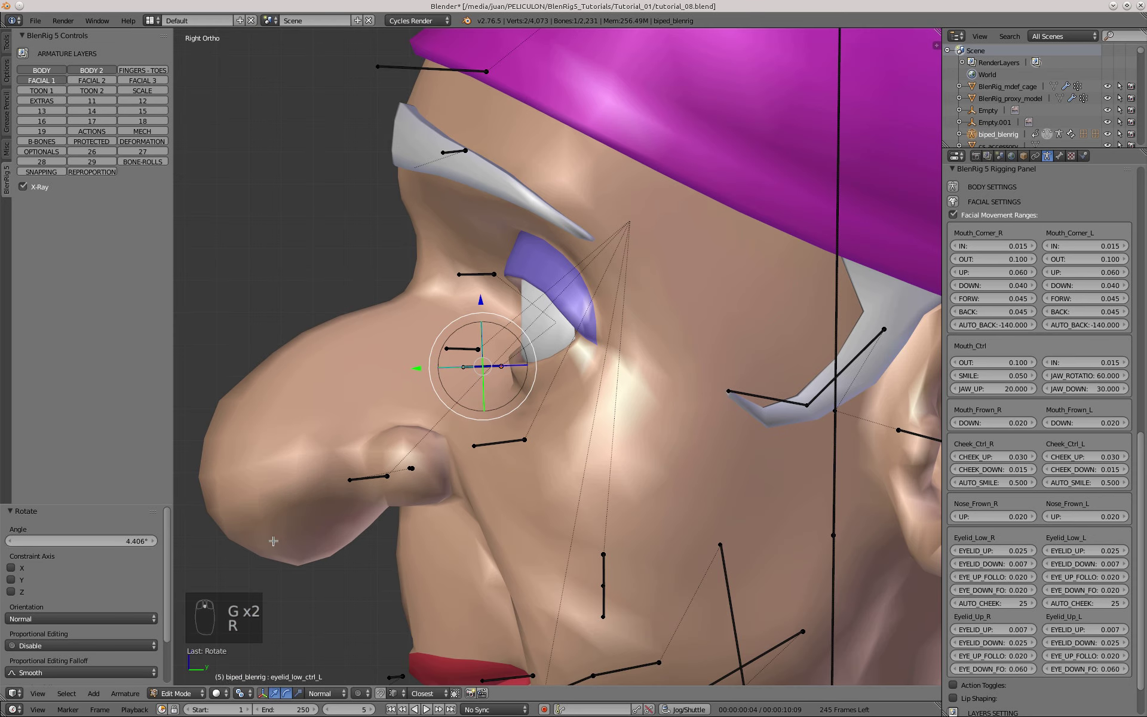
key("Tab")
- Select the eyelid_up_ctrl_L control and try moving it from the front view to check the edited bone
key("KP_1")
scroll(625, 333, "down", 3)
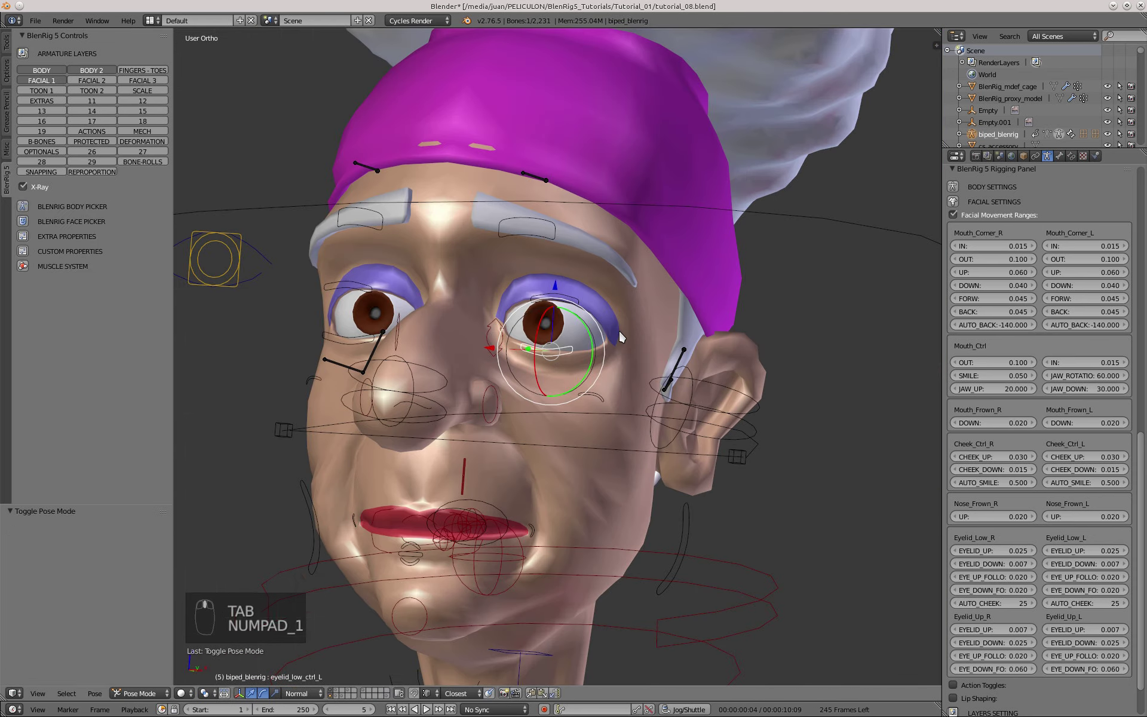
scroll(618, 328, "up", 2)
scroll(508, 335, "up", 3)
right_click(624, 276)
scroll(625, 251, "down", 4)
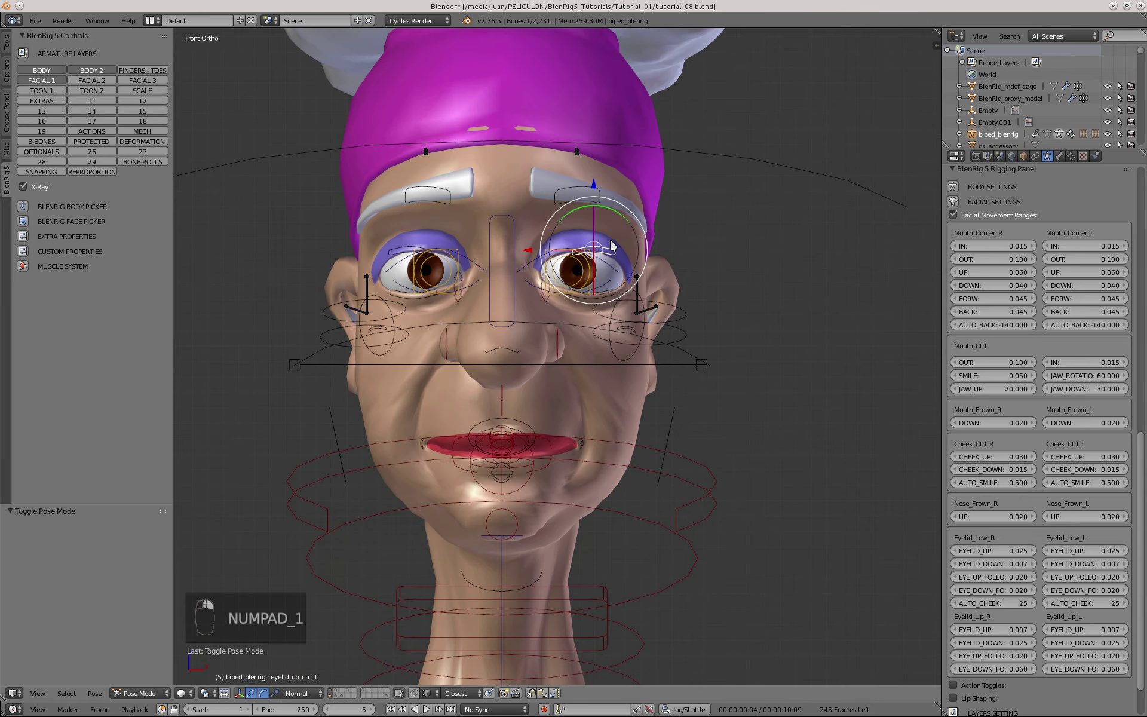
scroll(625, 245, "up", 4)
key("g")
right_click(687, 361)
middle_click_drag(691, 364, 578, 397)
middle_click_drag(578, 396, 536, 415, "shift")
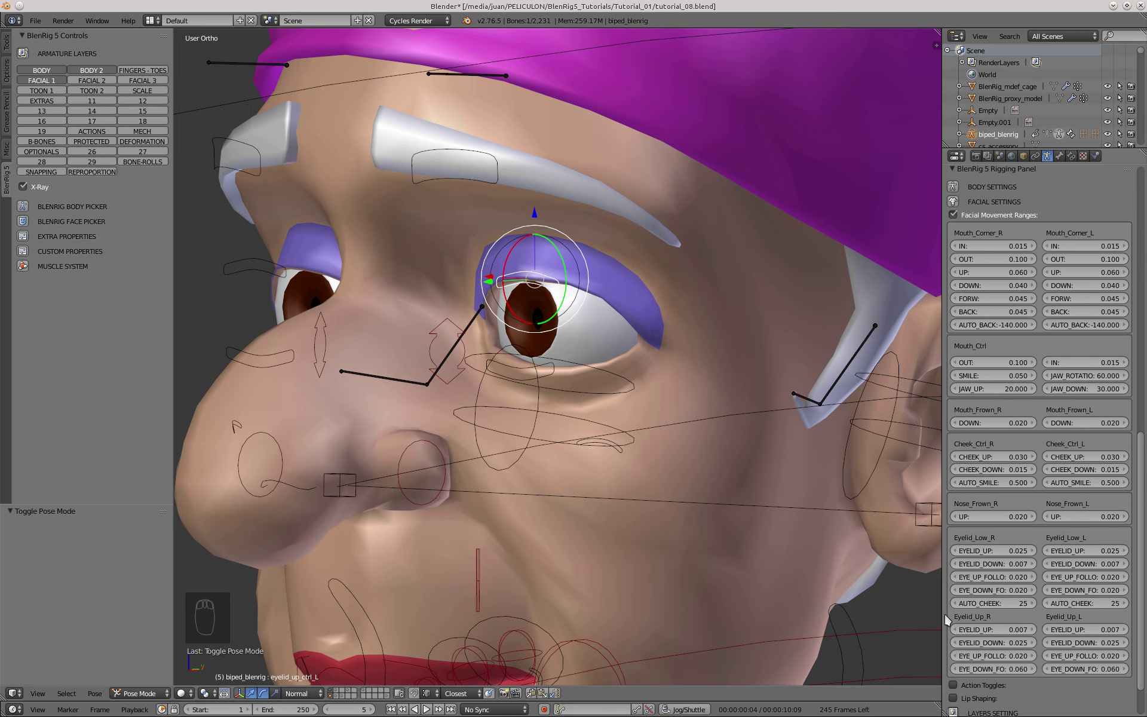
- Widen the properties editor to reveal the full range labels and select the look_L eye control
left_click_drag(946, 619, 918, 618)
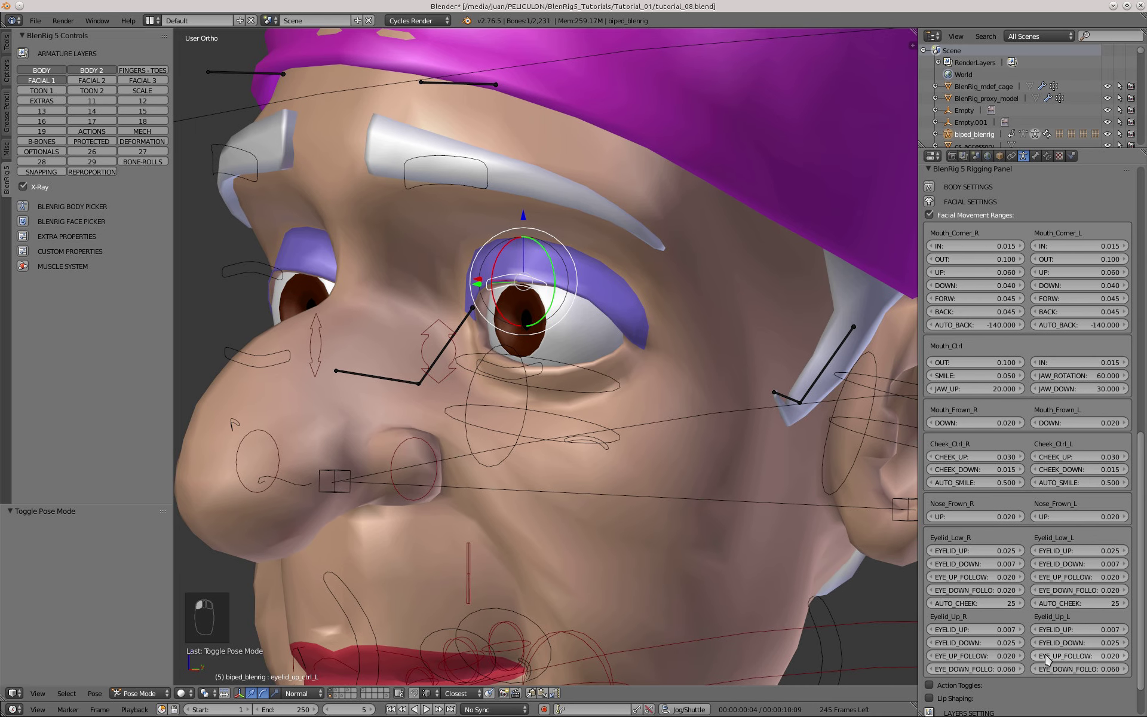
scroll(473, 365, "down", 4)
middle_click_drag(446, 399, 421, 385)
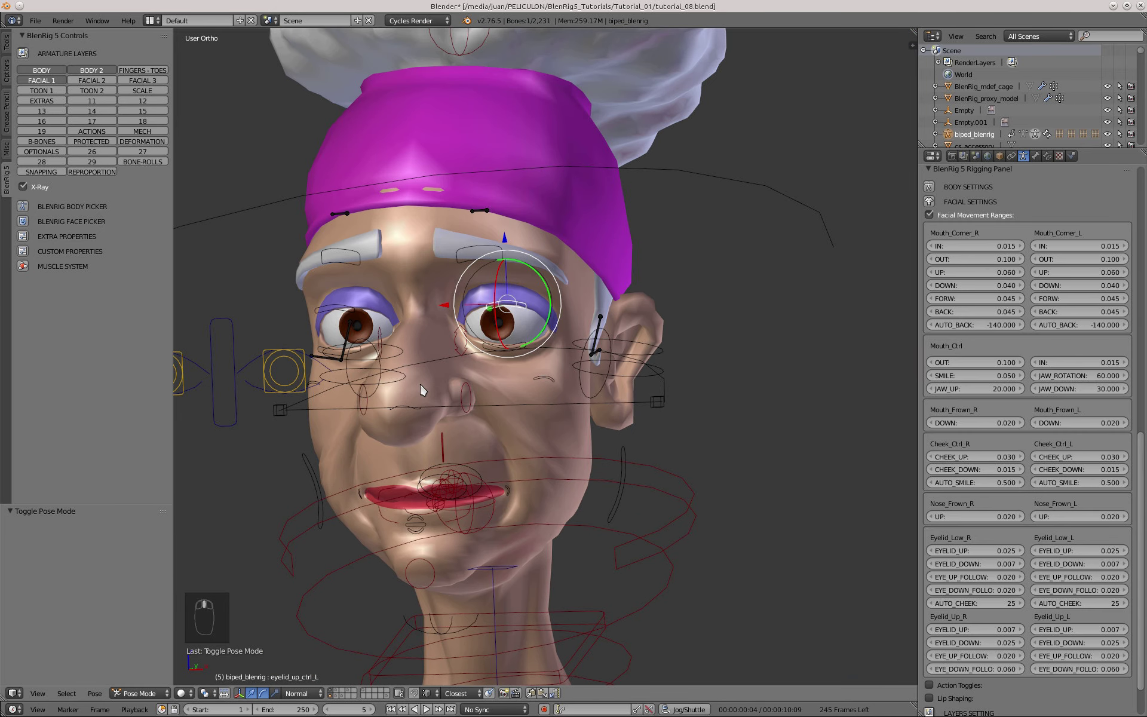
right_click(255, 368)
middle_click_drag(256, 368, 381, 418)
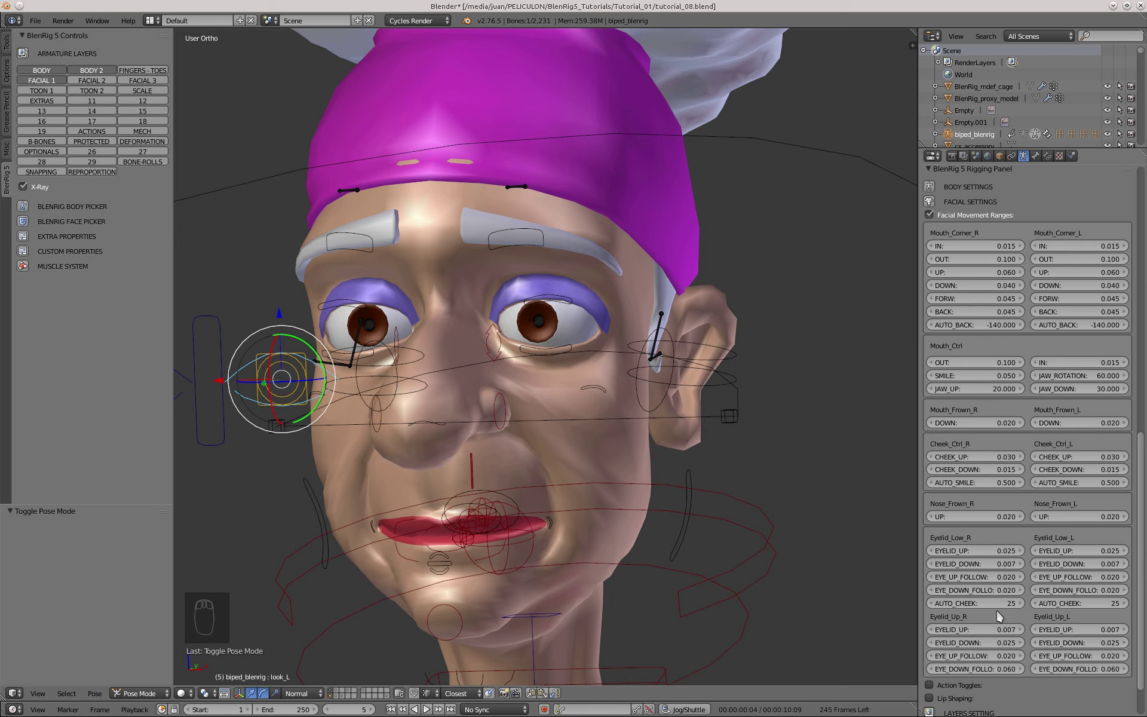
- Try raising the eyelid_up_ctrl_L control by about 0.04 on Z
scroll(560, 296, "up", 3)
right_click(567, 324)
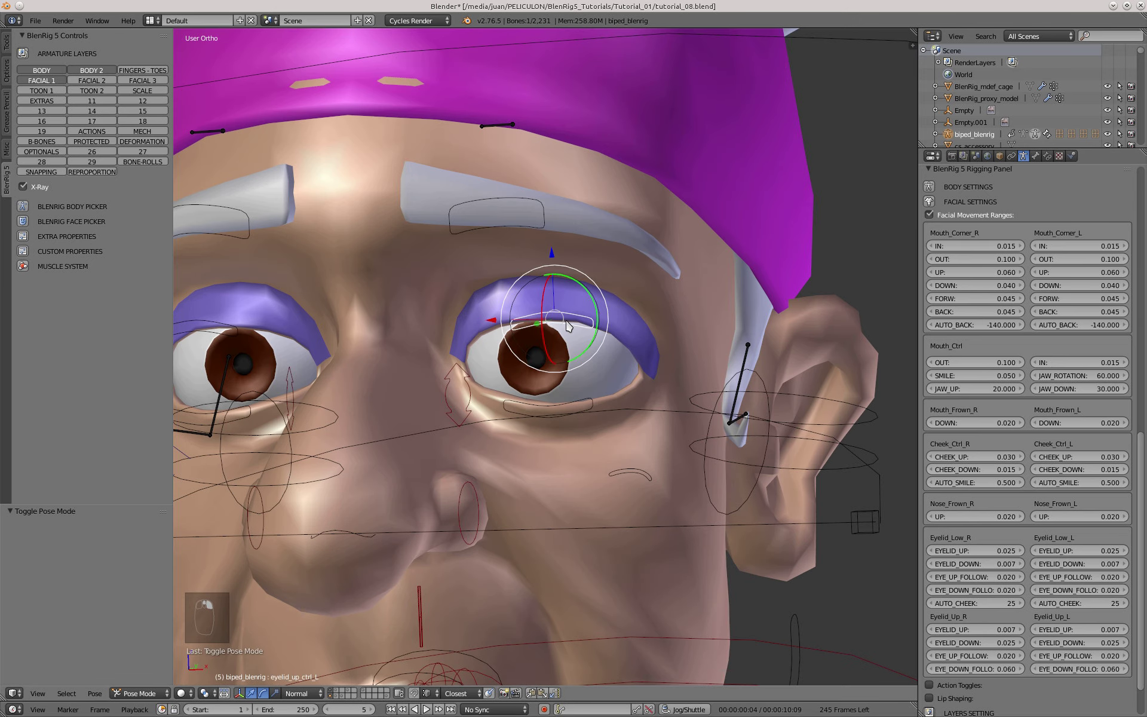
key("g")
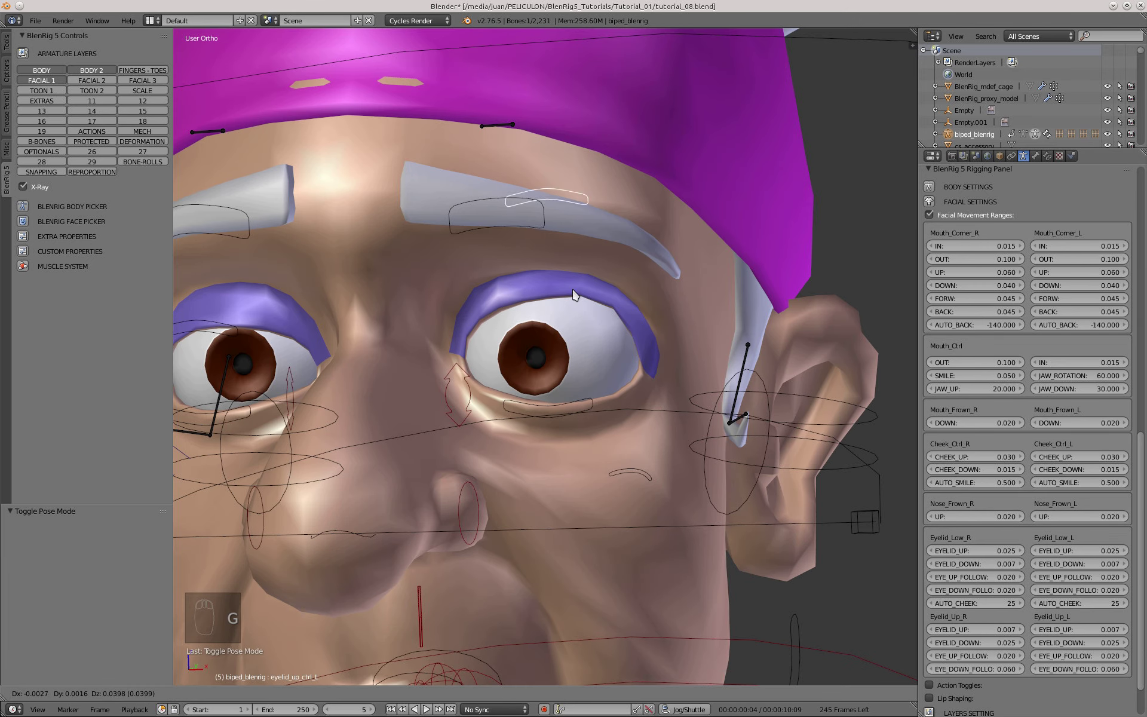
right_click(572, 387)
- Try raising the eyelid_up_ctrl_L control by 0.010 along its local Z axis
scroll(572, 384, "up", 3)
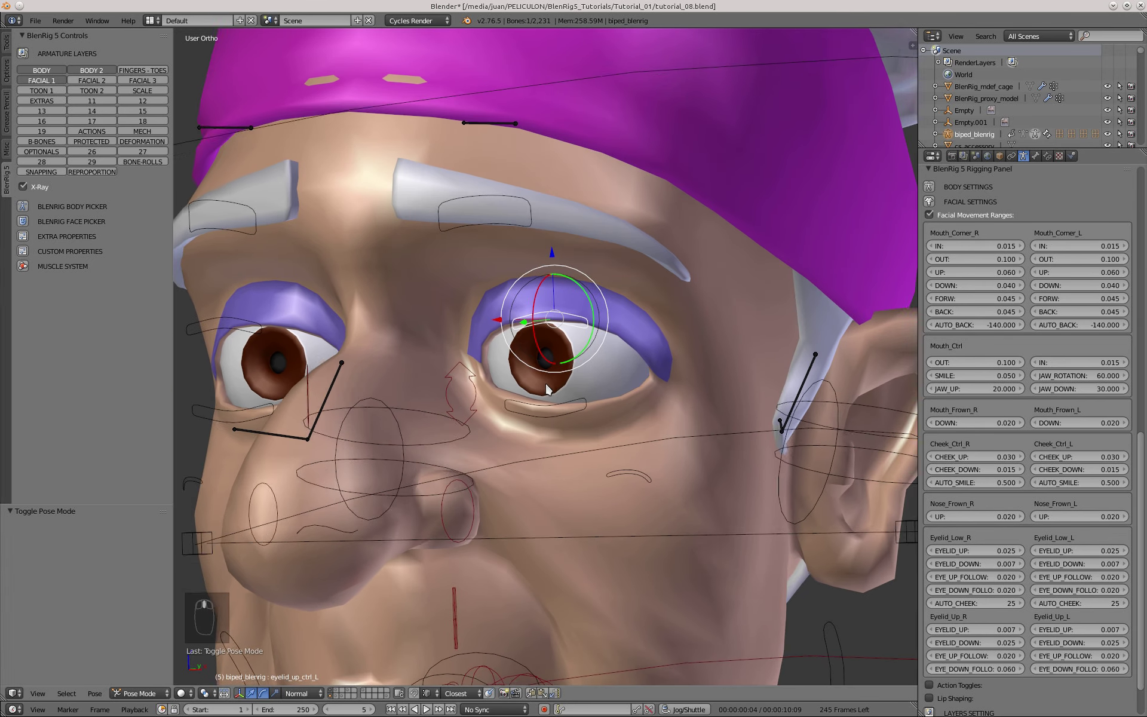
key("g")
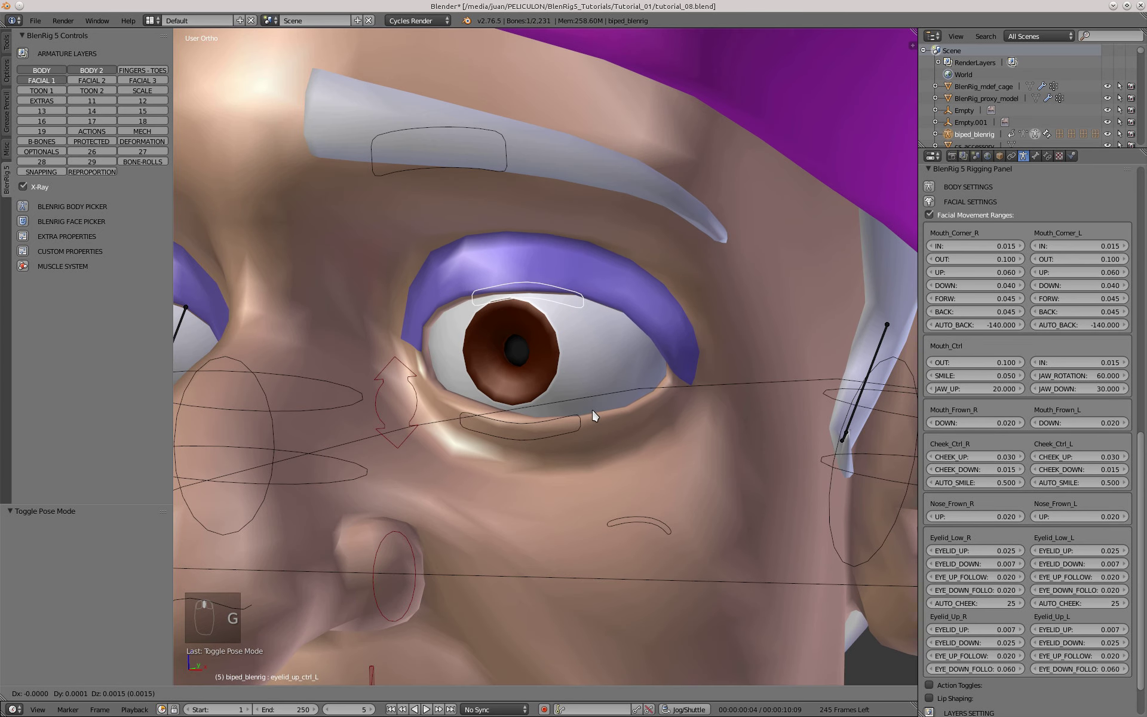
right_click(590, 381)
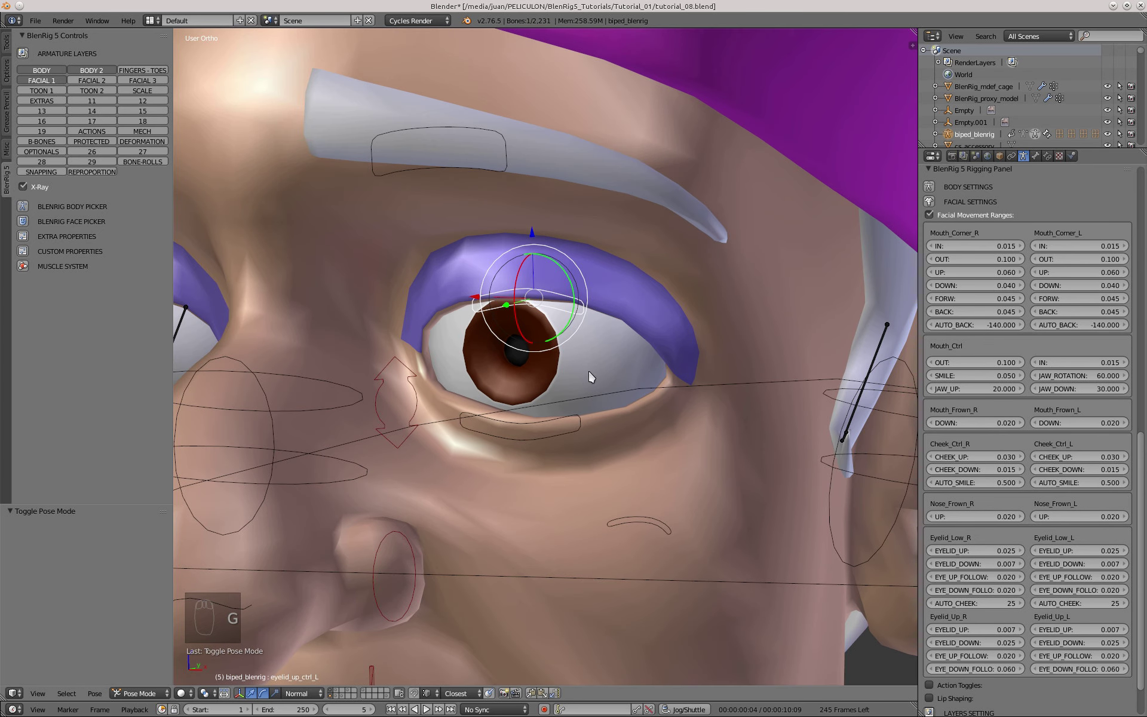
key("g")
key("z")
key("z")
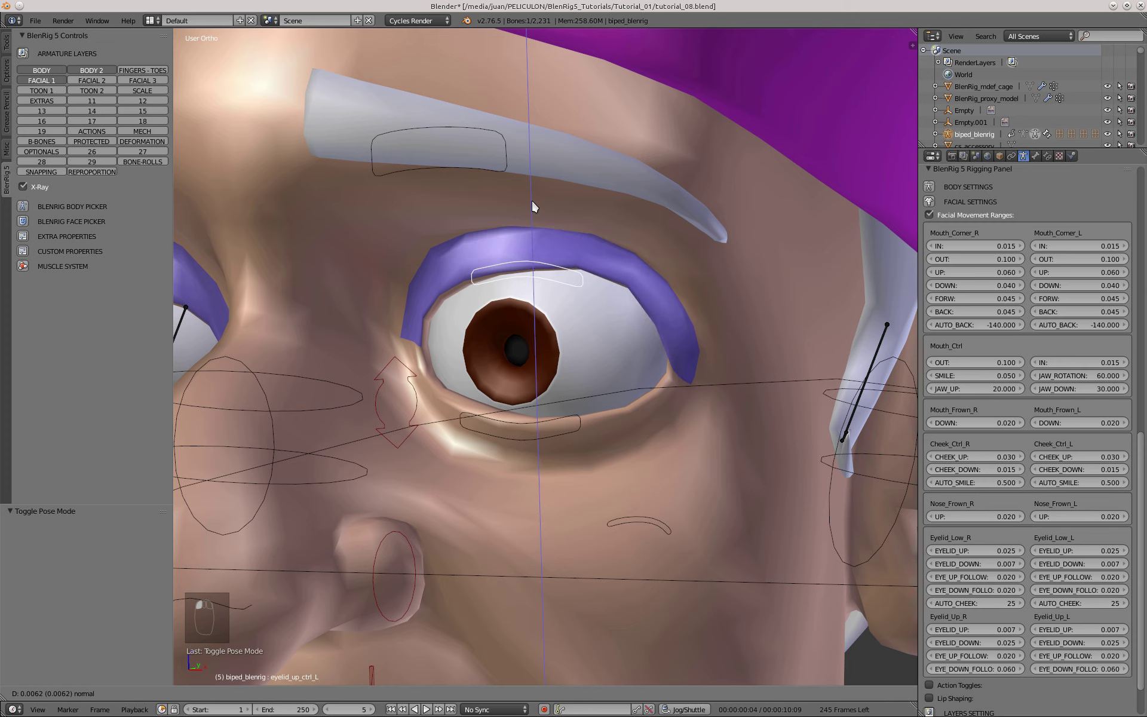
left_click_drag(532, 193, 532, 183)
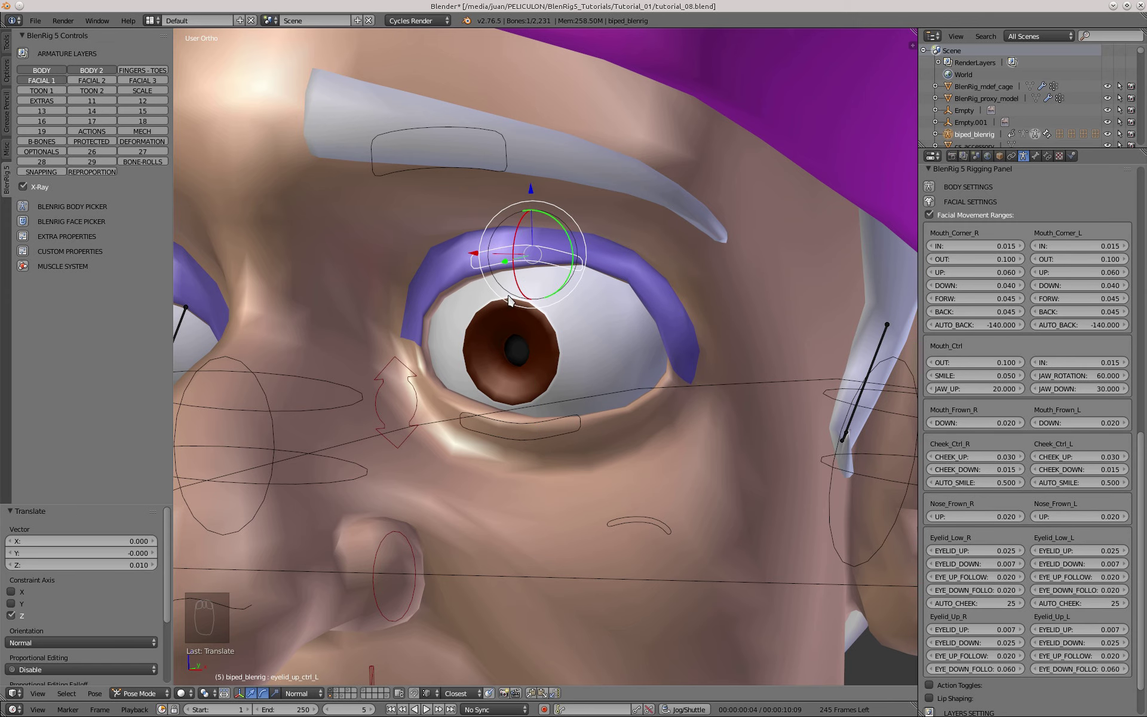
- Try raising the eyelid_up_ctrl_L control further along its local Z axis, and clear its location
middle_click_drag(523, 373, 505, 371)
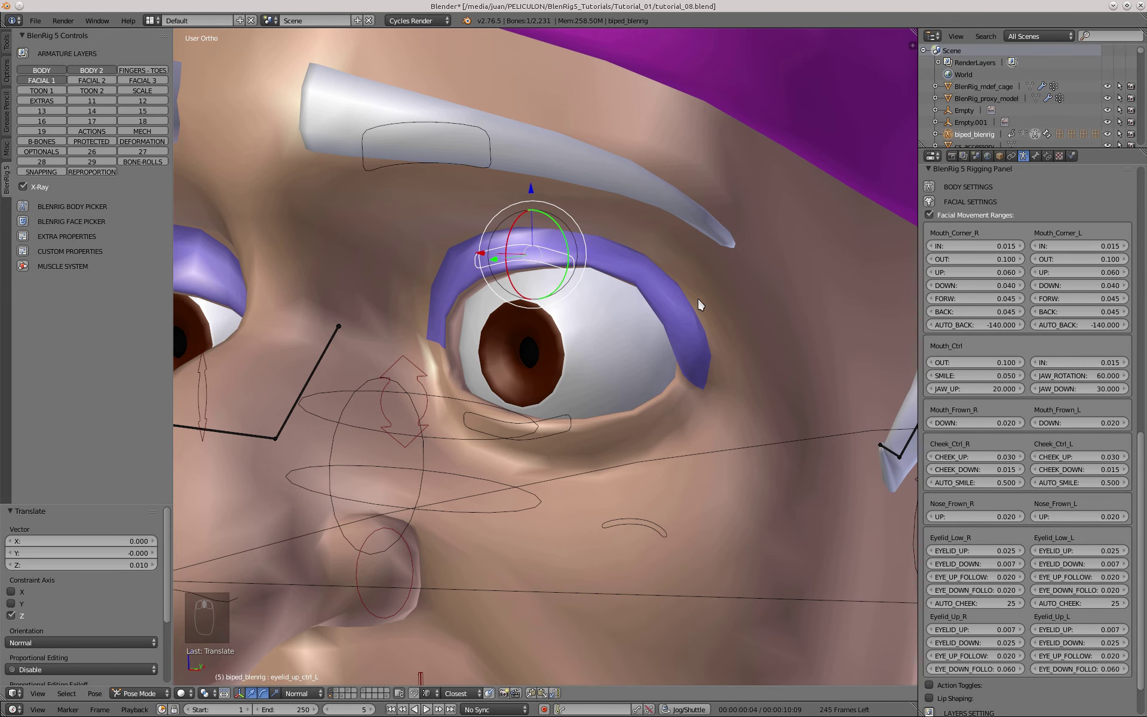
middle_click_drag(669, 315, 607, 307)
key("g")
key("z")
key("z")
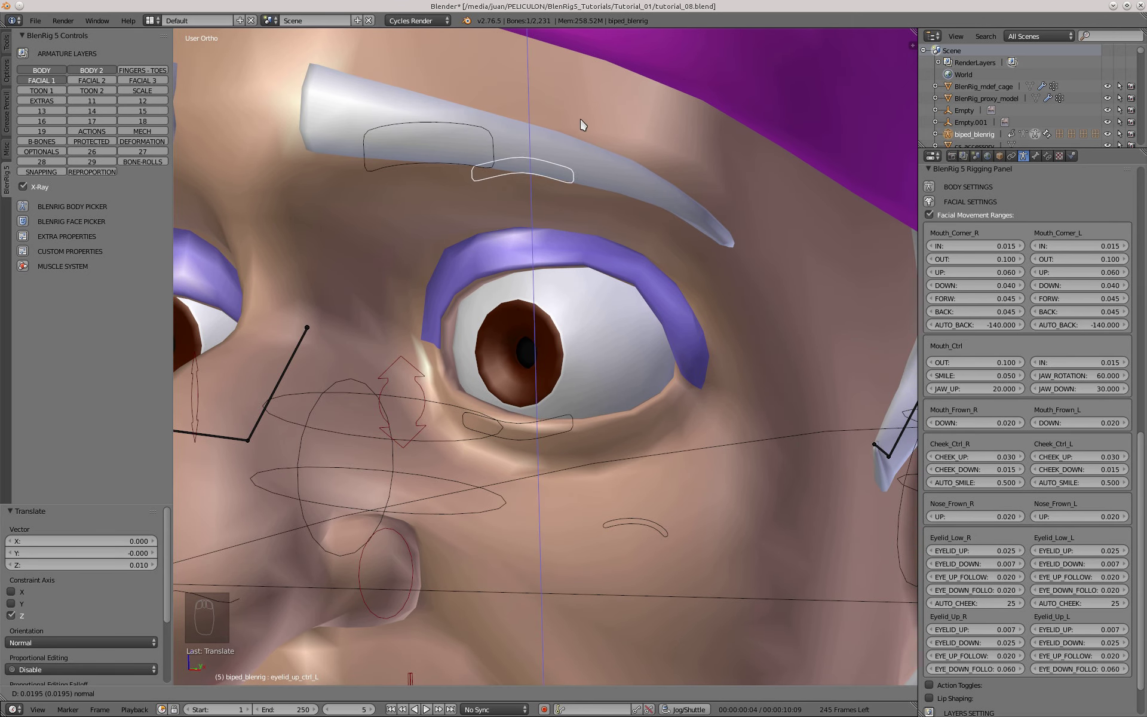
left_click(580, 203)
scroll(579, 203, "down", 5)
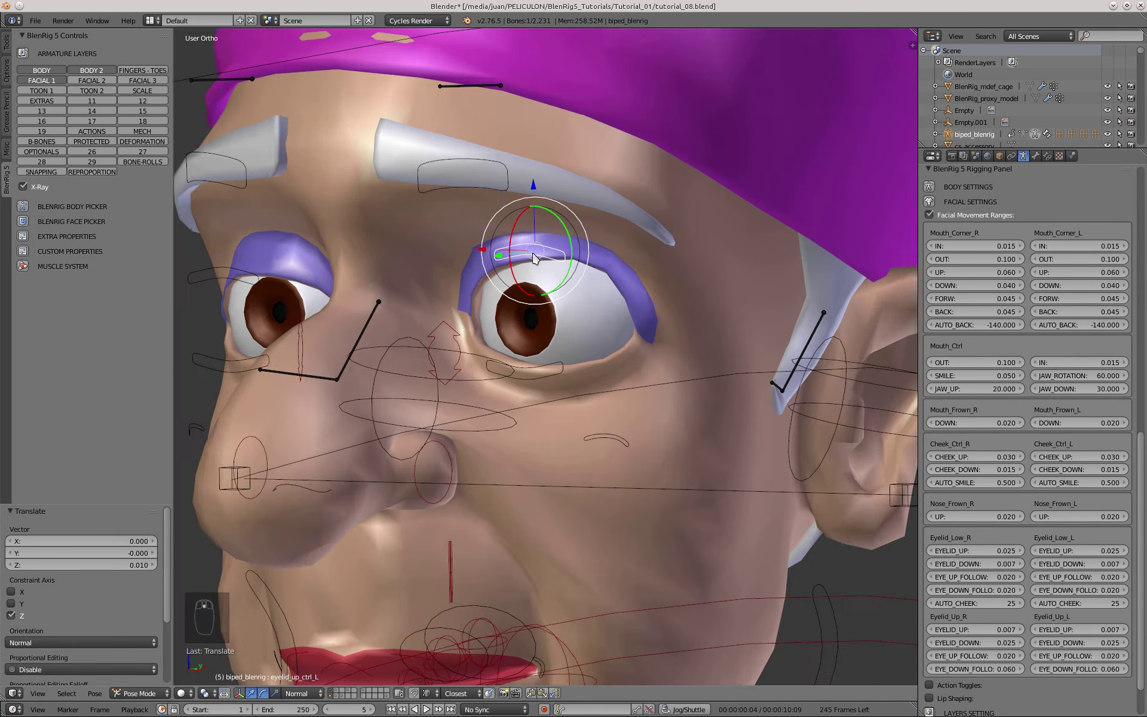
key("alt+g")
- Try lowering the eyelid_up_ctrl_L control by 0.026 along its local Z axis, and reset its location
key("g")
key("z")
key("z")
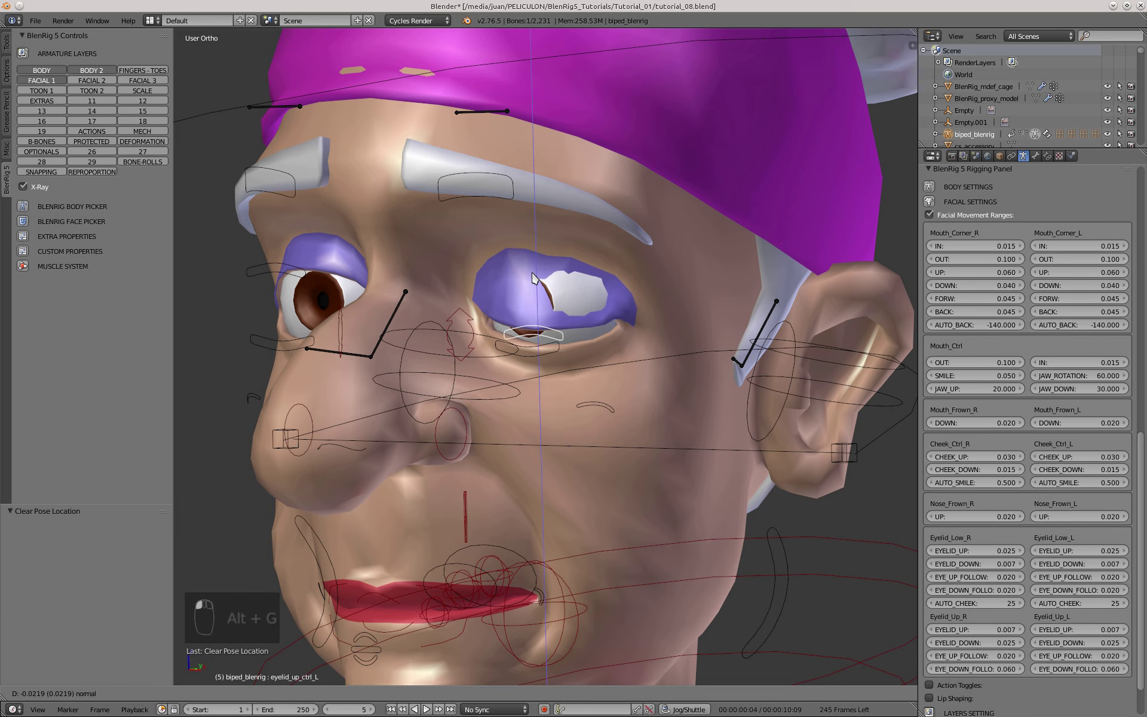
left_click(534, 270)
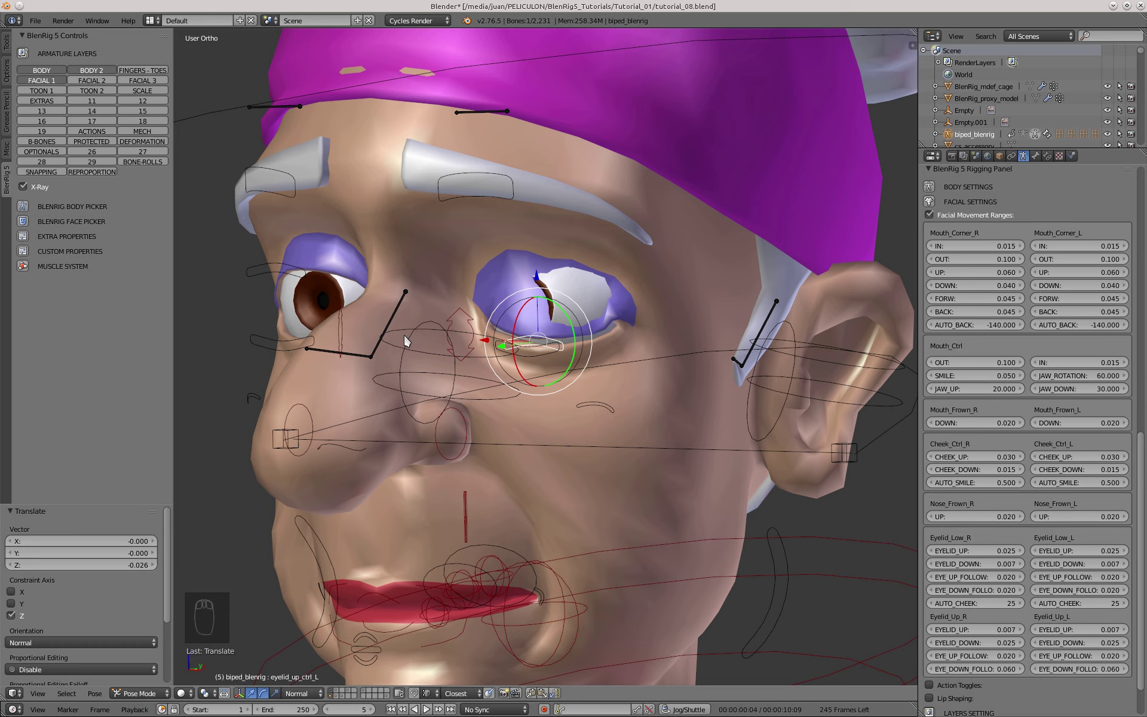
left_click_drag(532, 275, 536, 265)
right_click(535, 265)
key("alt+g")
- Try moving the eyelid_up_ctrl_L control freely up and down in close-up to check the eyelid's deformation
scroll(507, 370, "down", 2)
middle_click_drag(507, 351, 499, 350)
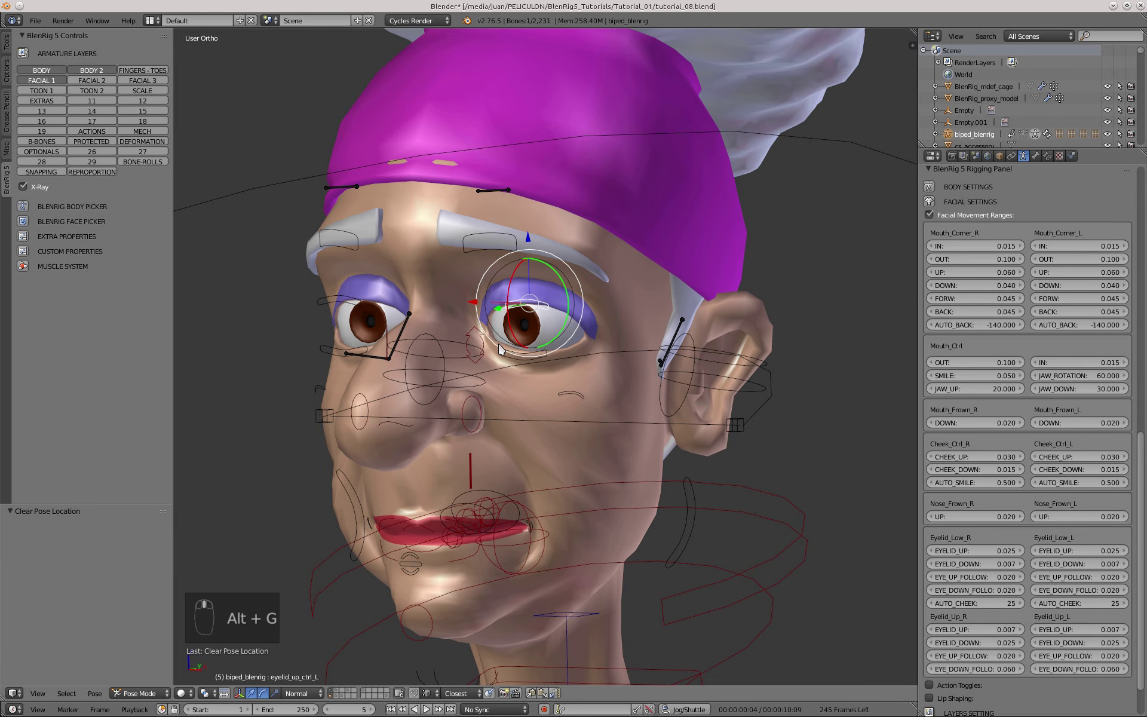
key("KP_1")
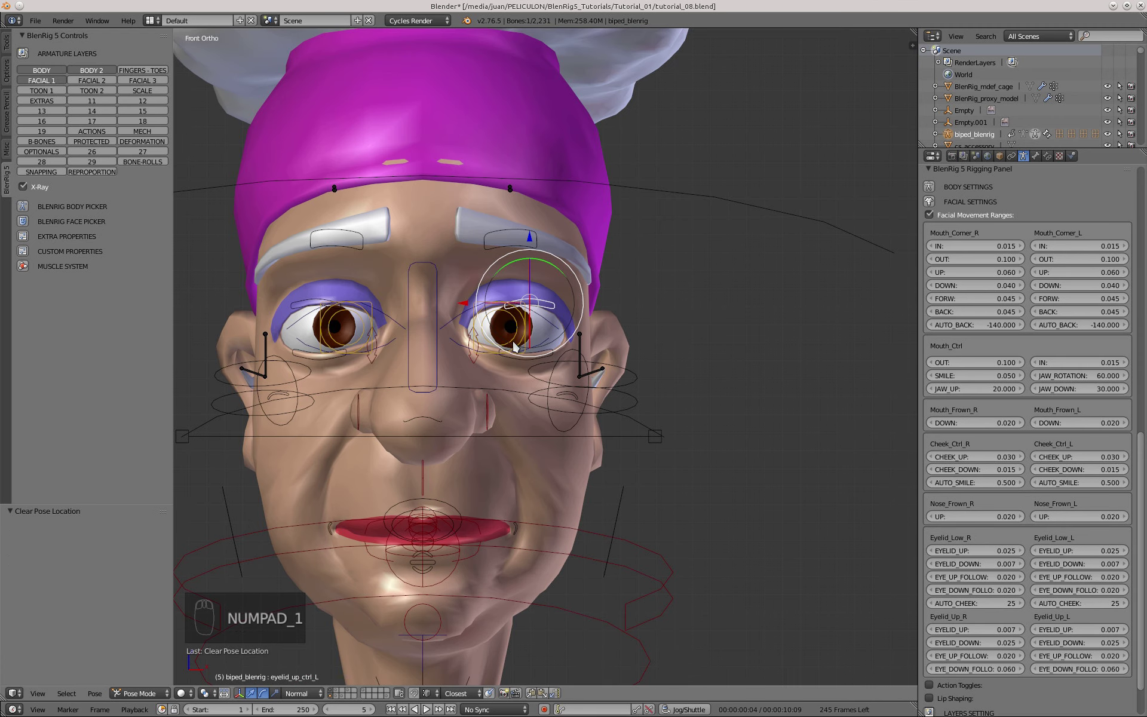
middle_click_drag(461, 306, 491, 345, "shift")
scroll(491, 345, "up", 4)
middle_click_drag(561, 345, 489, 347)
middle_click_drag(619, 346, 482, 285, "shift")
scroll(481, 285, "up", 2)
key("g")
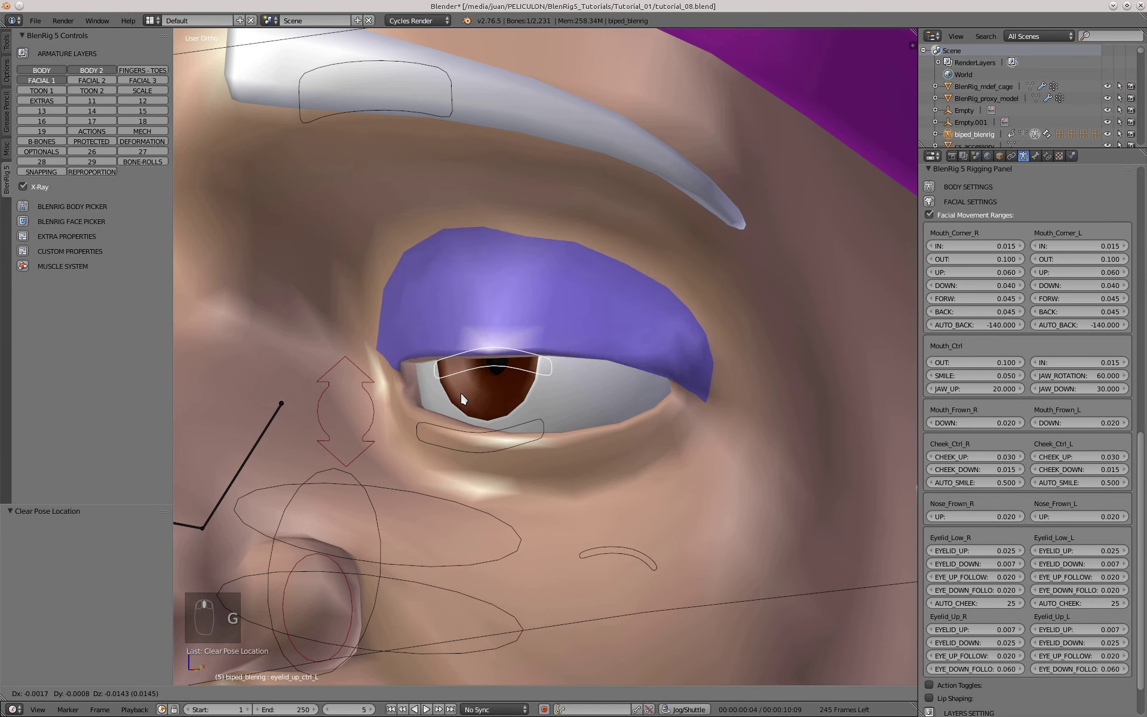
right_click(478, 195)
scroll(478, 227, "down", 3)
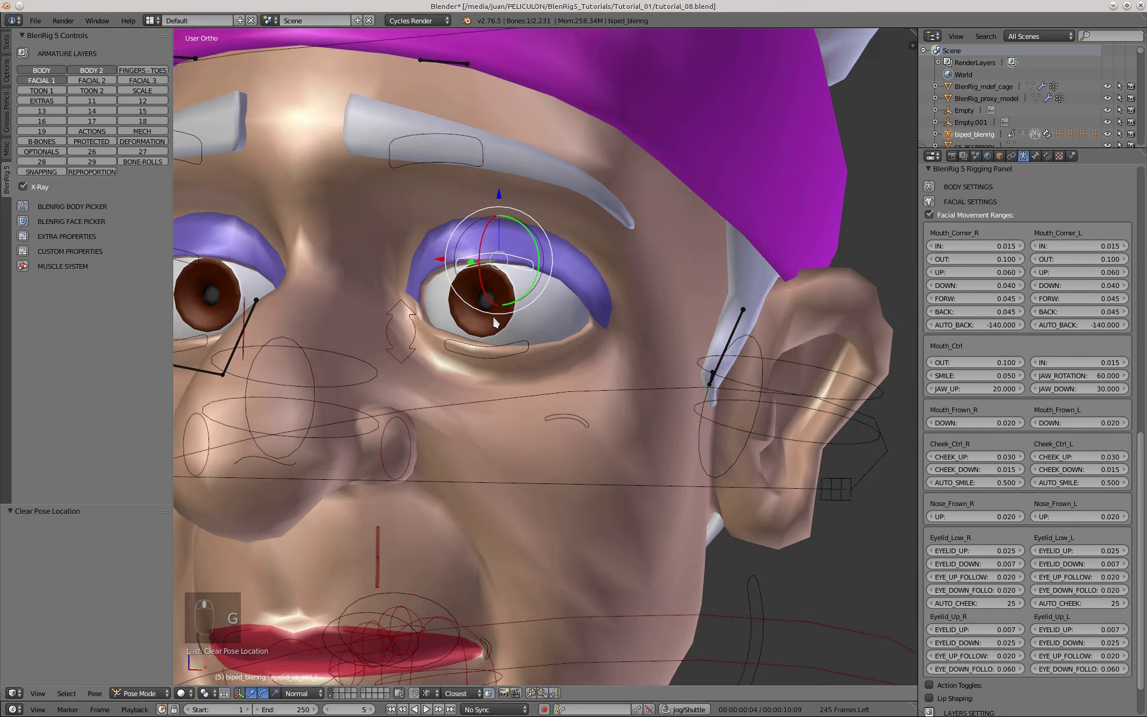
middle_click_drag(492, 314, 505, 299)
key("g")
right_click(488, 402)
scroll(469, 254, "down", 4)
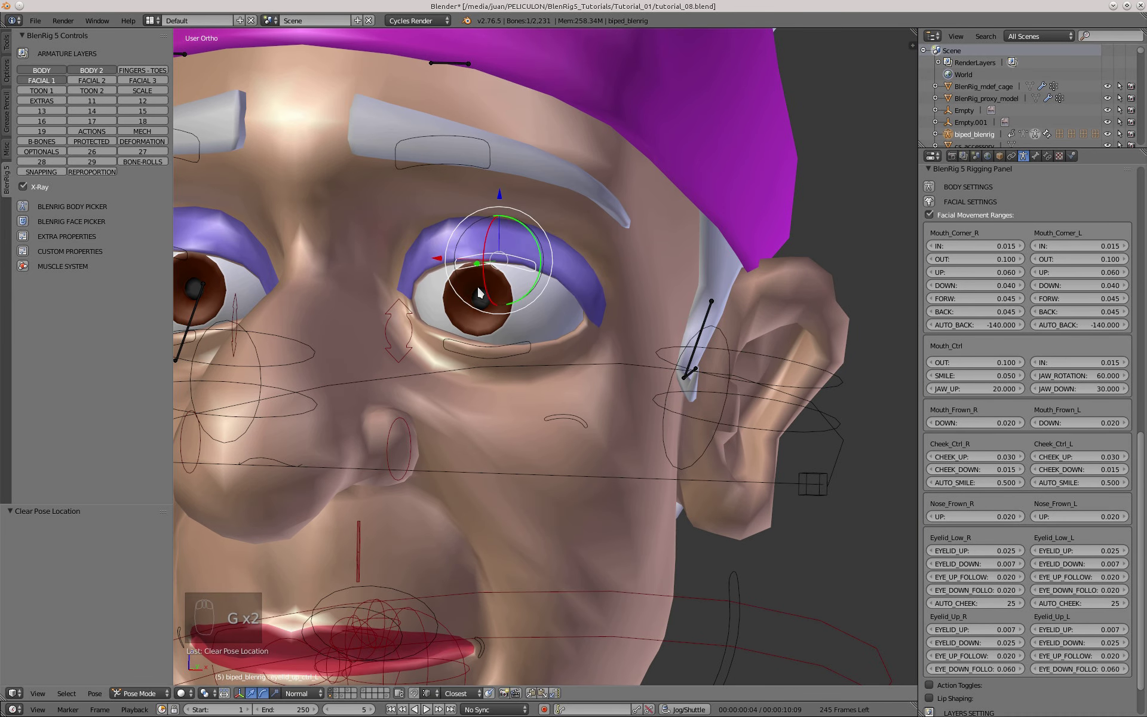
- Show the ACTIONS armature layer to display the action bones on the face and around the left eye
key("KP_1")
scroll(468, 254, "down", 2)
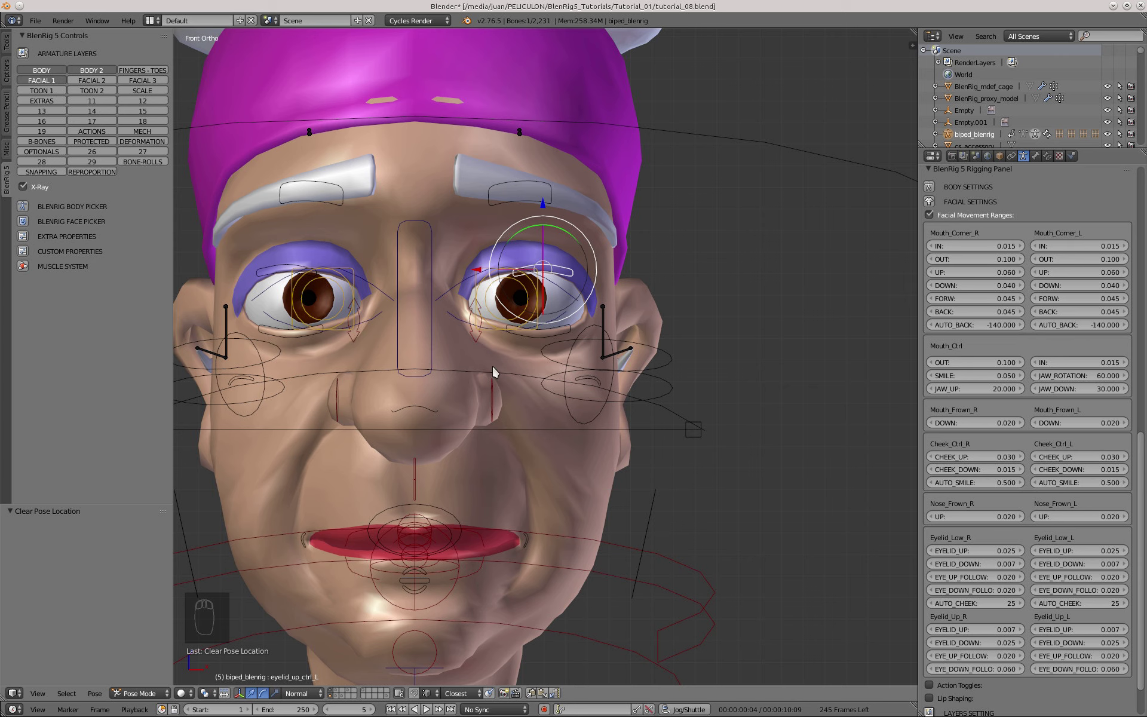
middle_click_drag(493, 372, 457, 376)
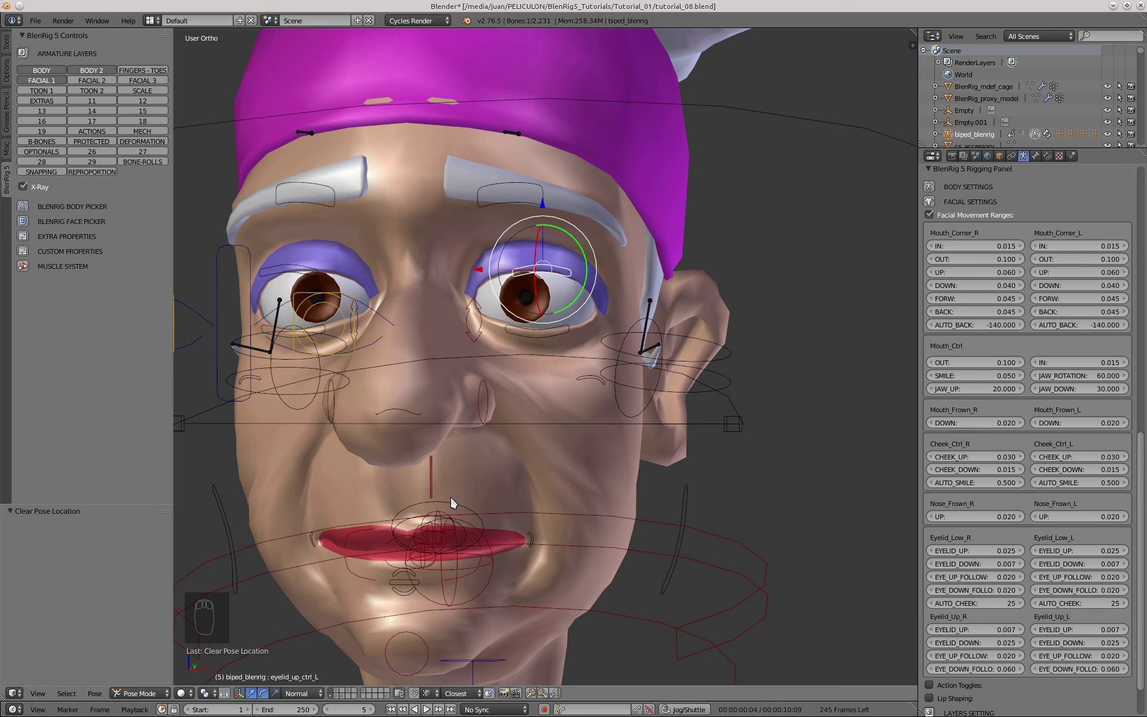
left_click(103, 133)
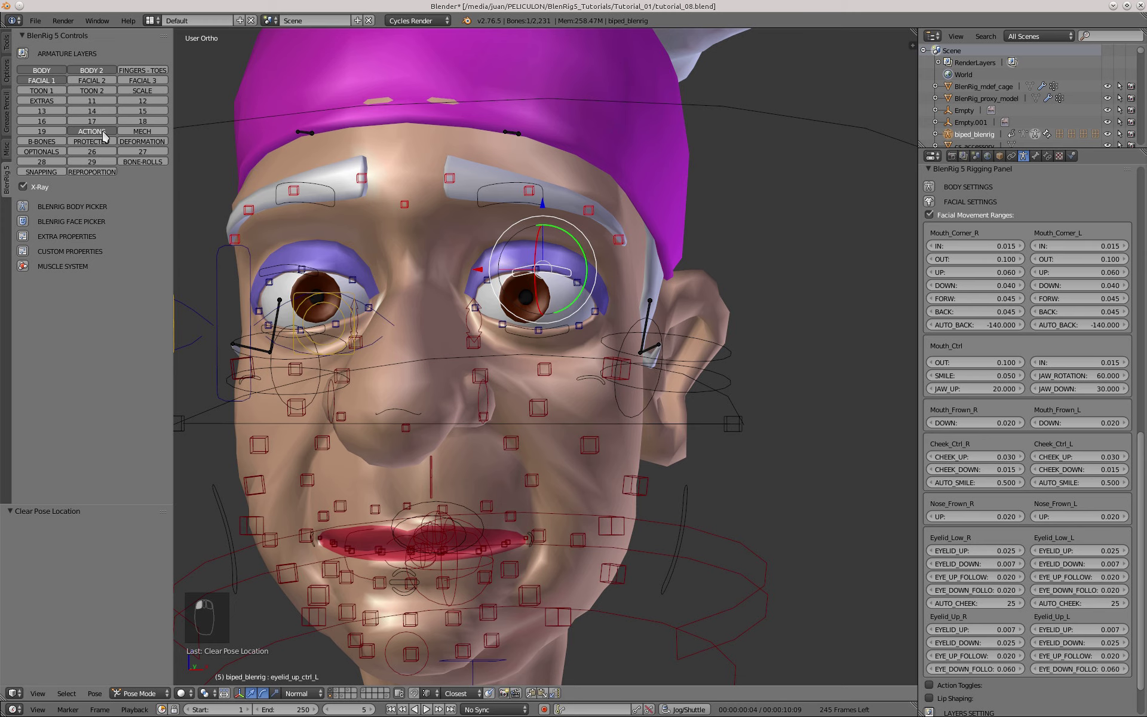
scroll(556, 305, "up", 5)
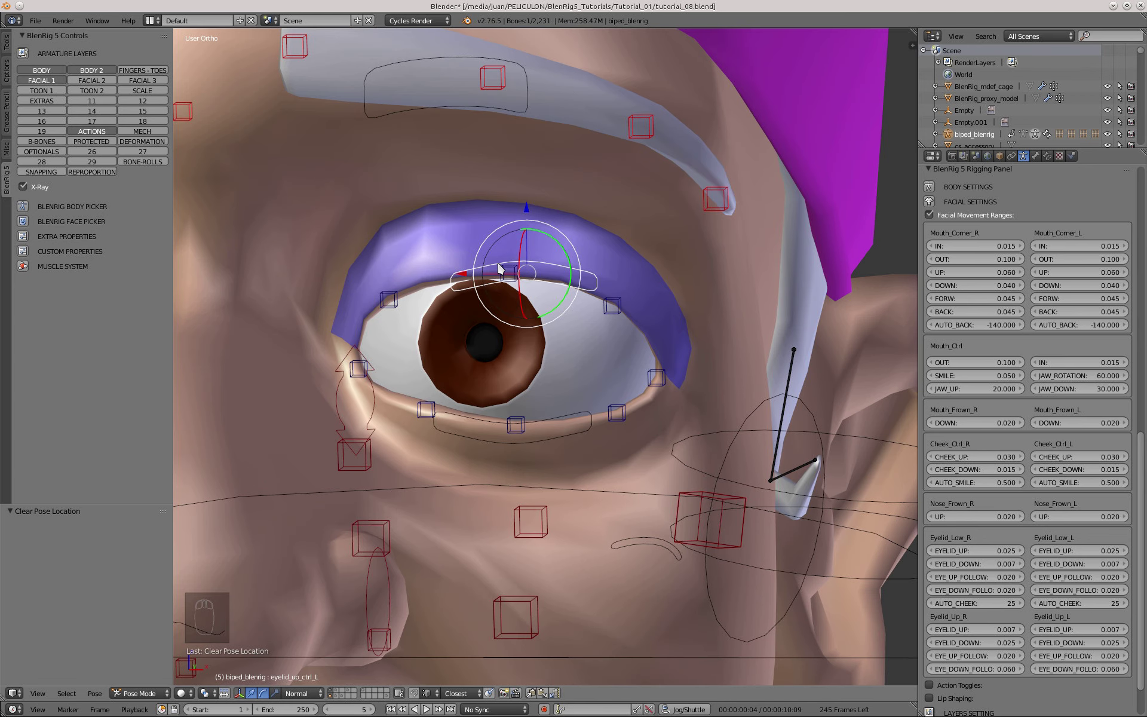
- Show the FACIAL 2 and FACIAL 3 armature layers and try moving the eyelid_up_ctrl_3_mstr_L bone
left_click(91, 80)
left_click(143, 80)
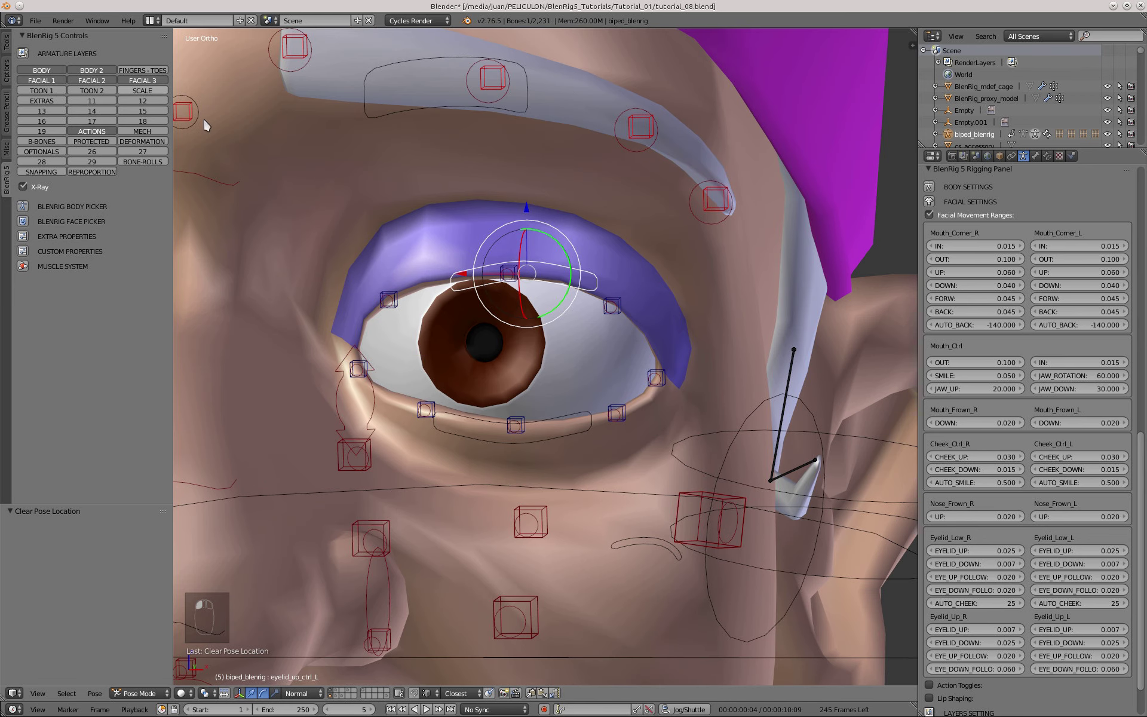
key("a")
right_click(614, 307)
key("g")
key("g")
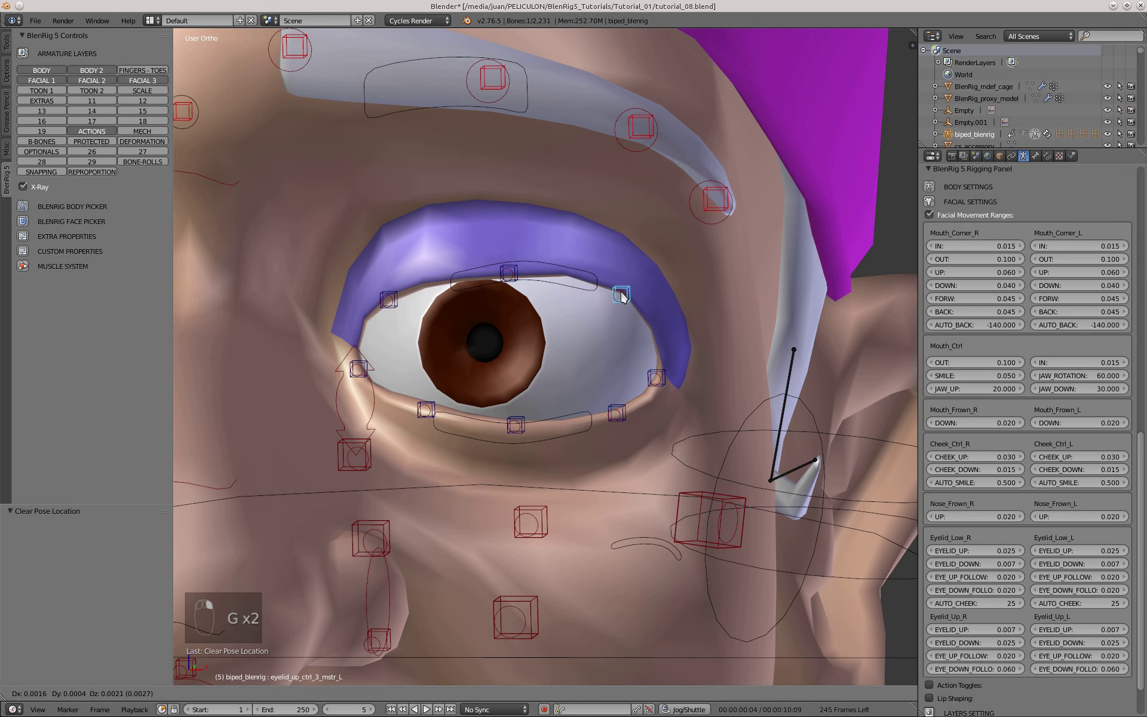
right_click(620, 292)
- Hide the FACIAL 3 and FACIAL 2 armature layers, leaving the ACTIONS layer displayed
left_click(138, 81)
left_click(92, 80)
scroll(574, 304, "down", 2)
middle_click_drag(565, 316, 550, 396)
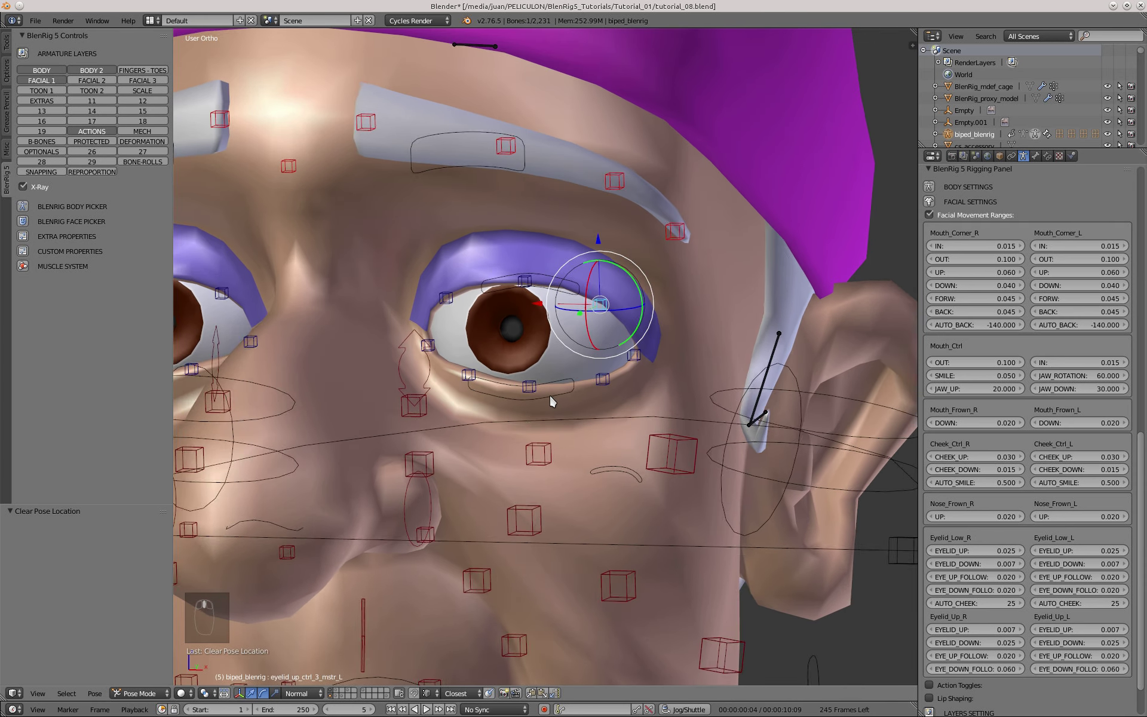
scroll(549, 394, "down", 3)
key("KP_1")
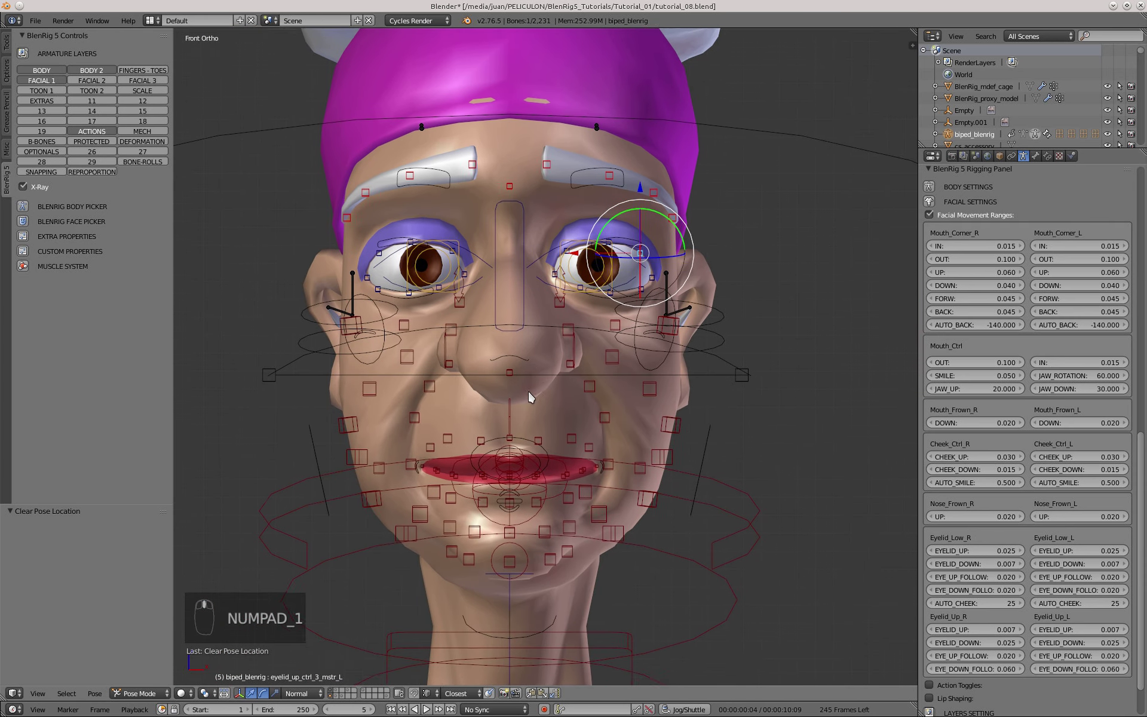
- Split the 3D view horizontally and turn the lower area into a Dope Sheet in Action Editor mode
left_click_drag(4, 697, 9, 419)
left_click(14, 694)
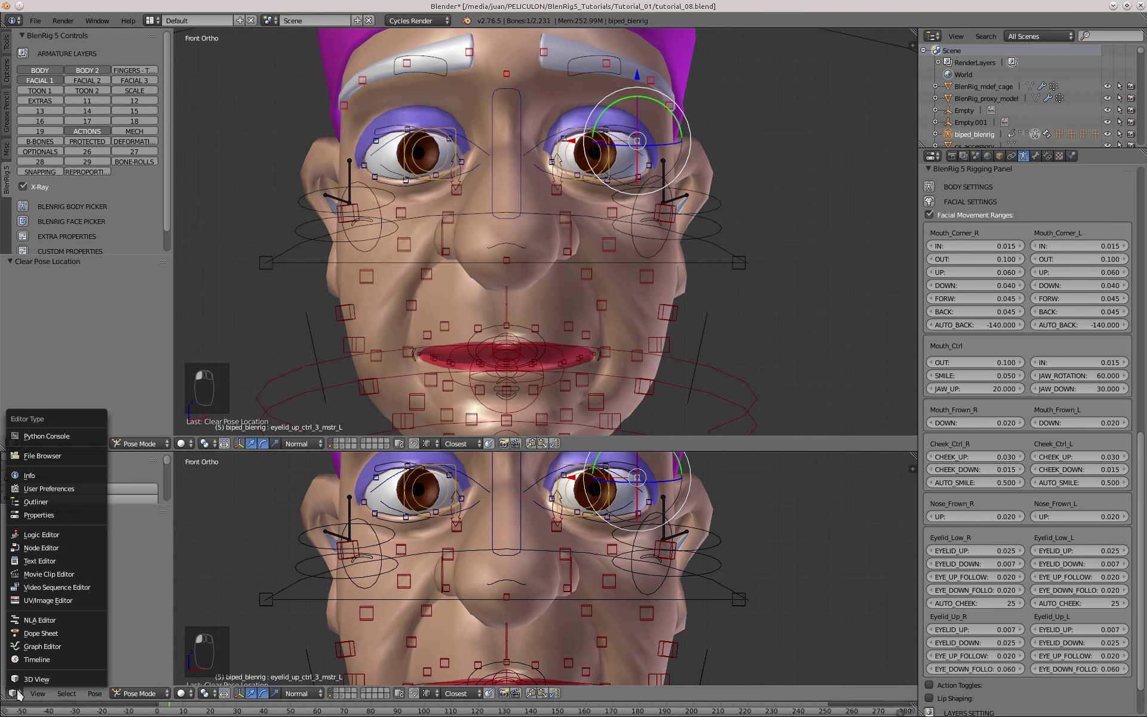
left_click(54, 634)
left_click(195, 694)
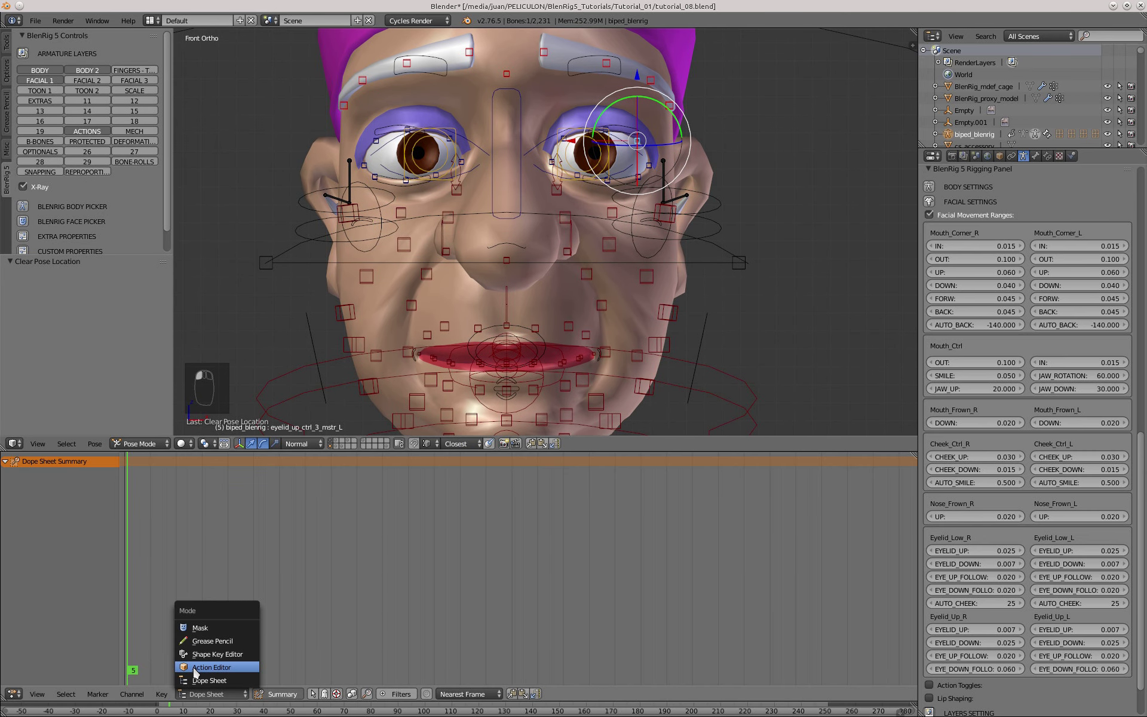
left_click(194, 668)
- Load the zrig_eyelids_upper action and frame all of its keyframes
left_click(250, 693)
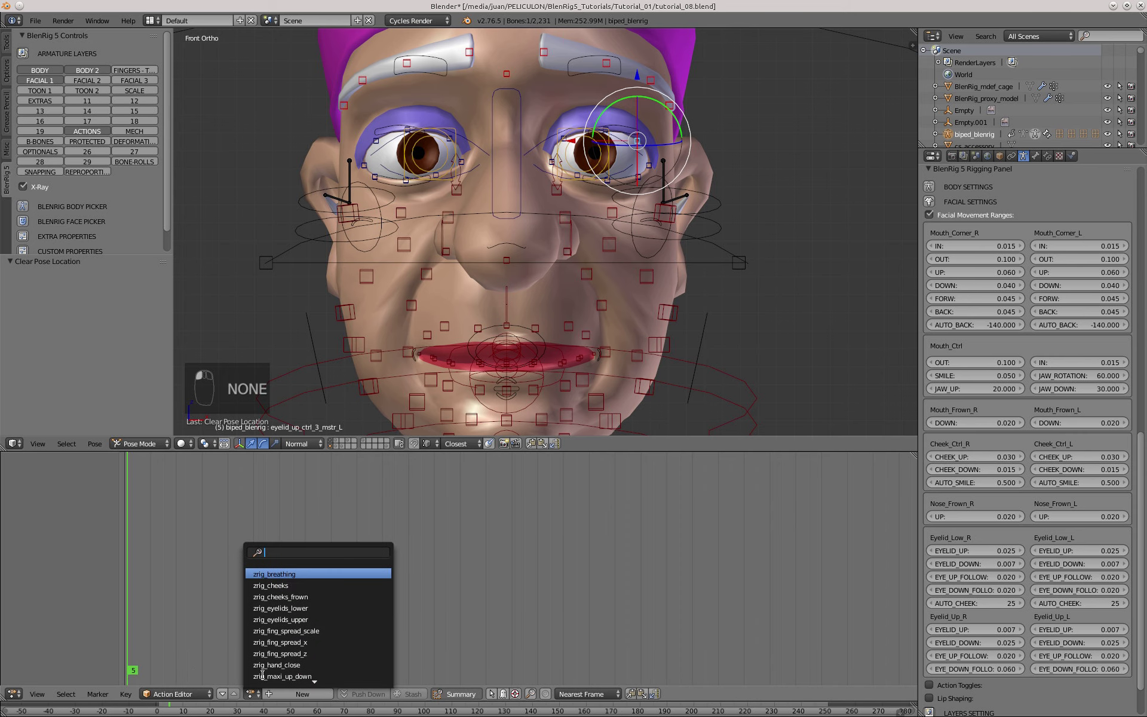
scroll(263, 675, "down", 18)
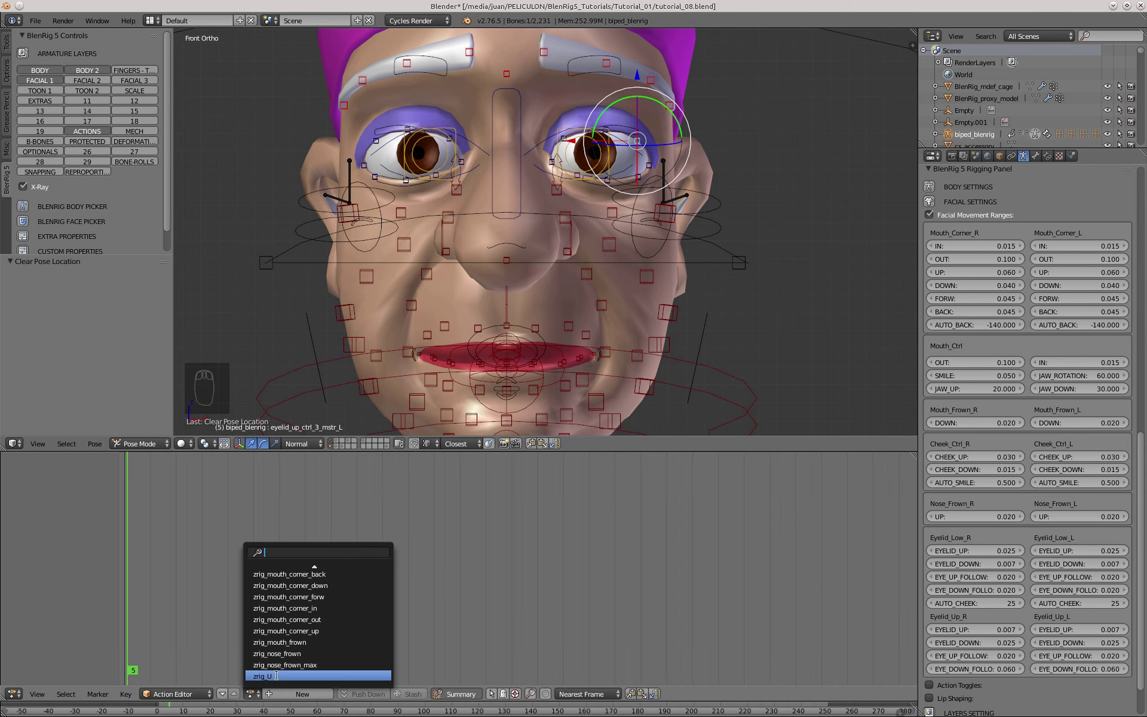
scroll(289, 570, "up", 9)
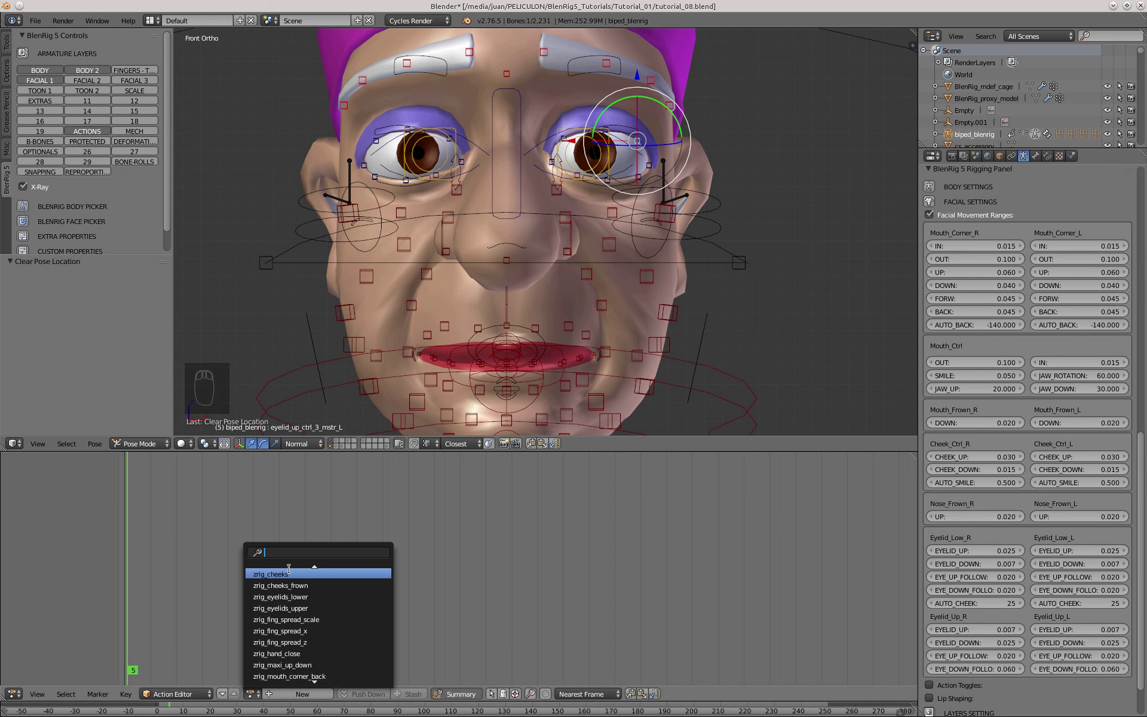
scroll(290, 573, "up", 1)
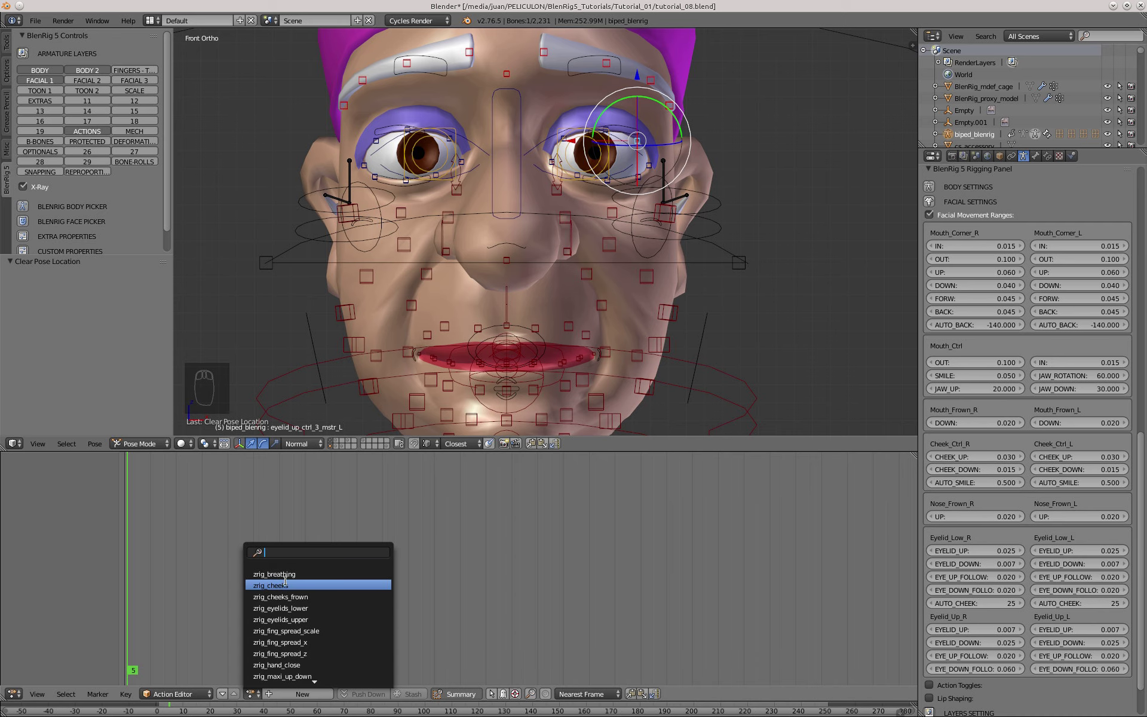
left_click(289, 620)
middle_click_drag(251, 579, 453, 625)
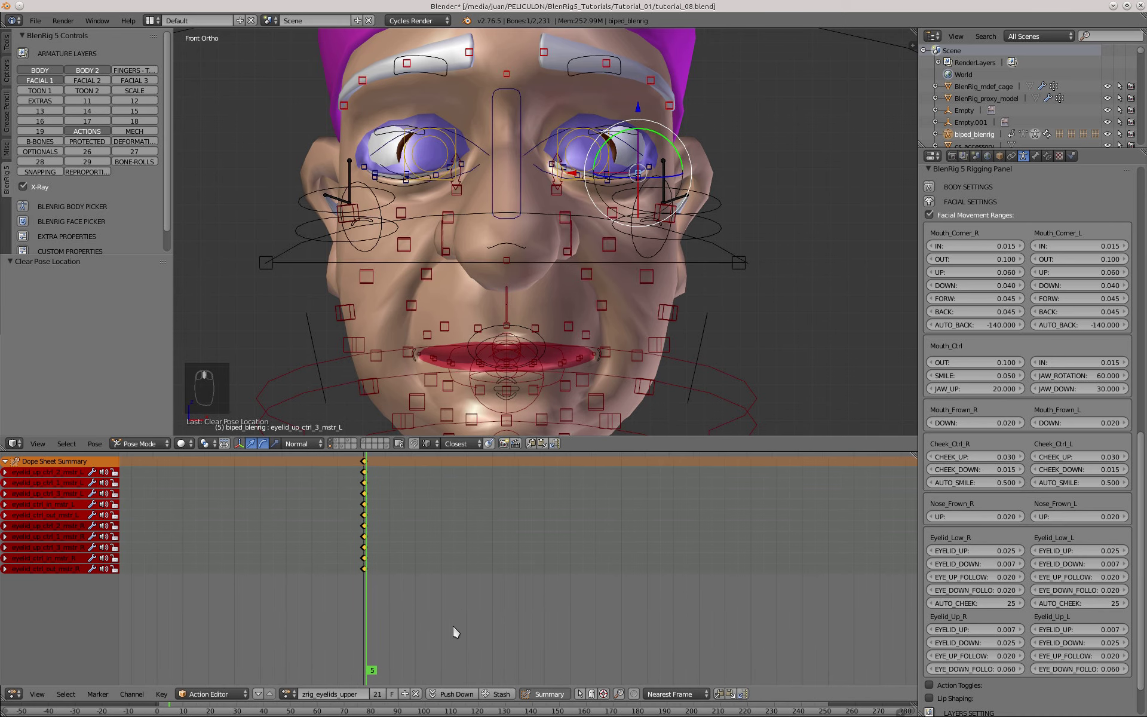
key("Home")
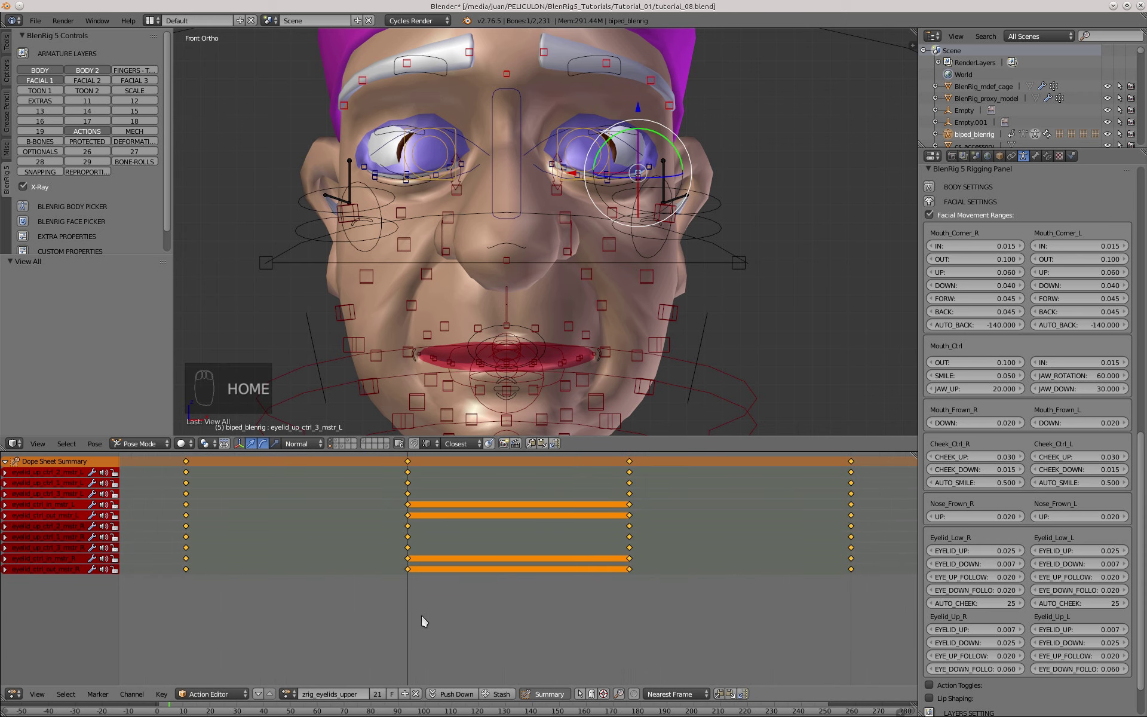
- Examine the upper eyelid poses stored at frames 0 and -1 of the zrig_eyelids_upper action
left_click(593, 695)
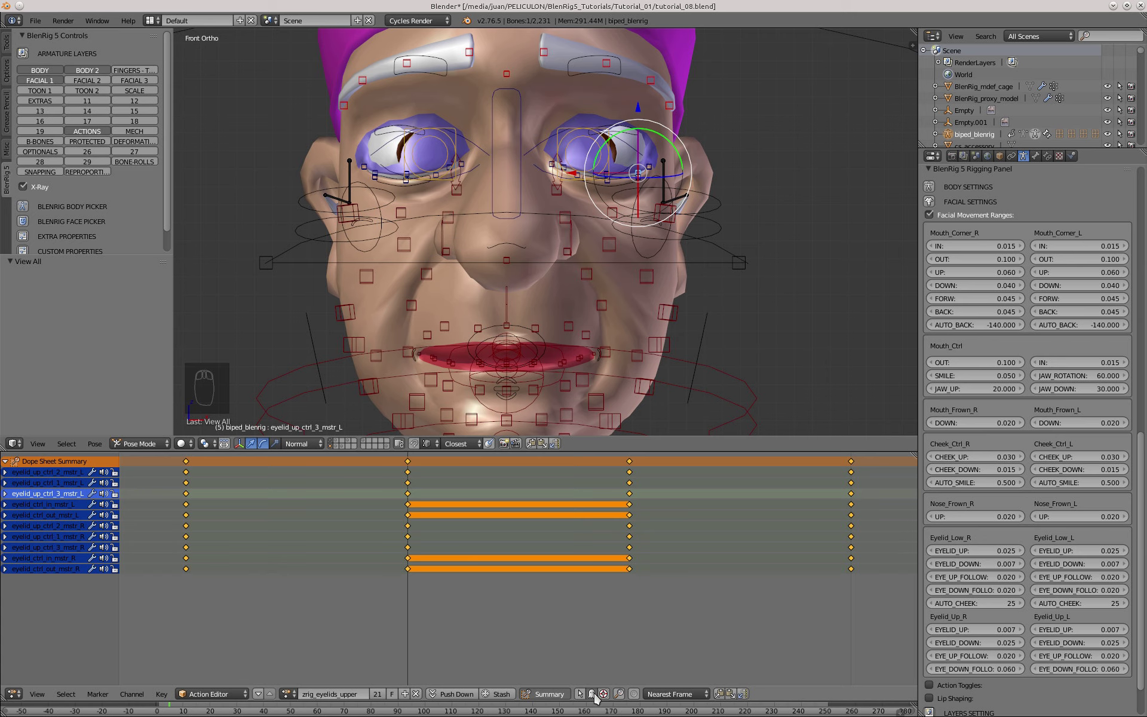
scroll(418, 532, "down", 2)
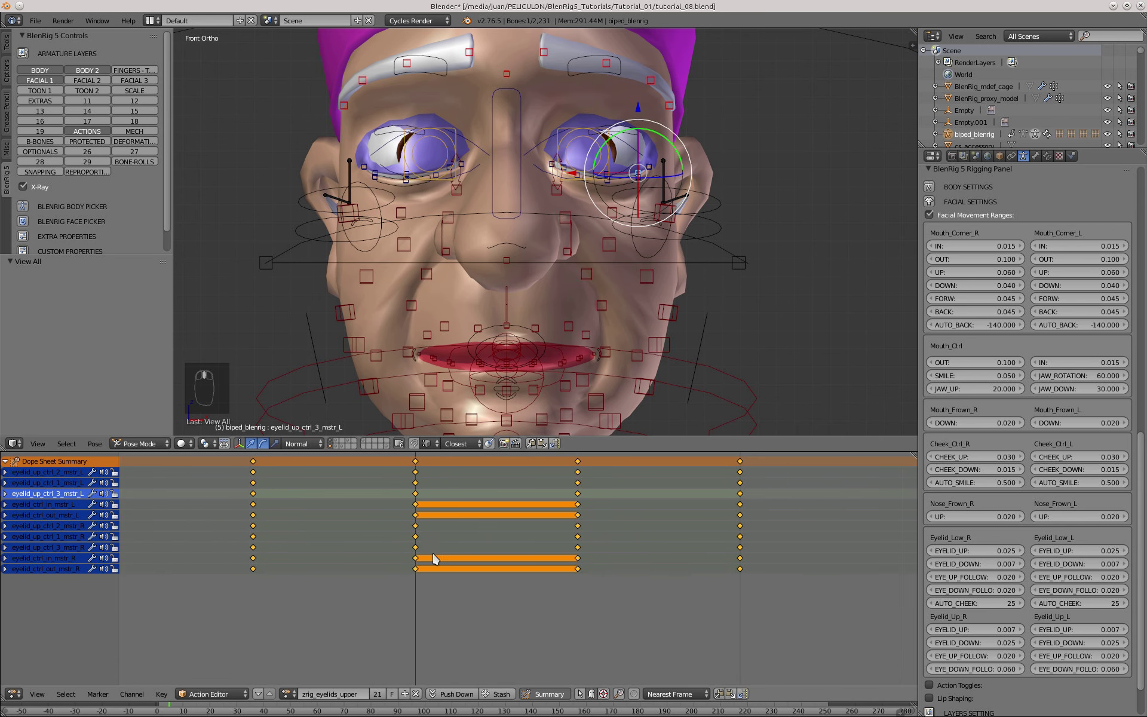
left_click(417, 510)
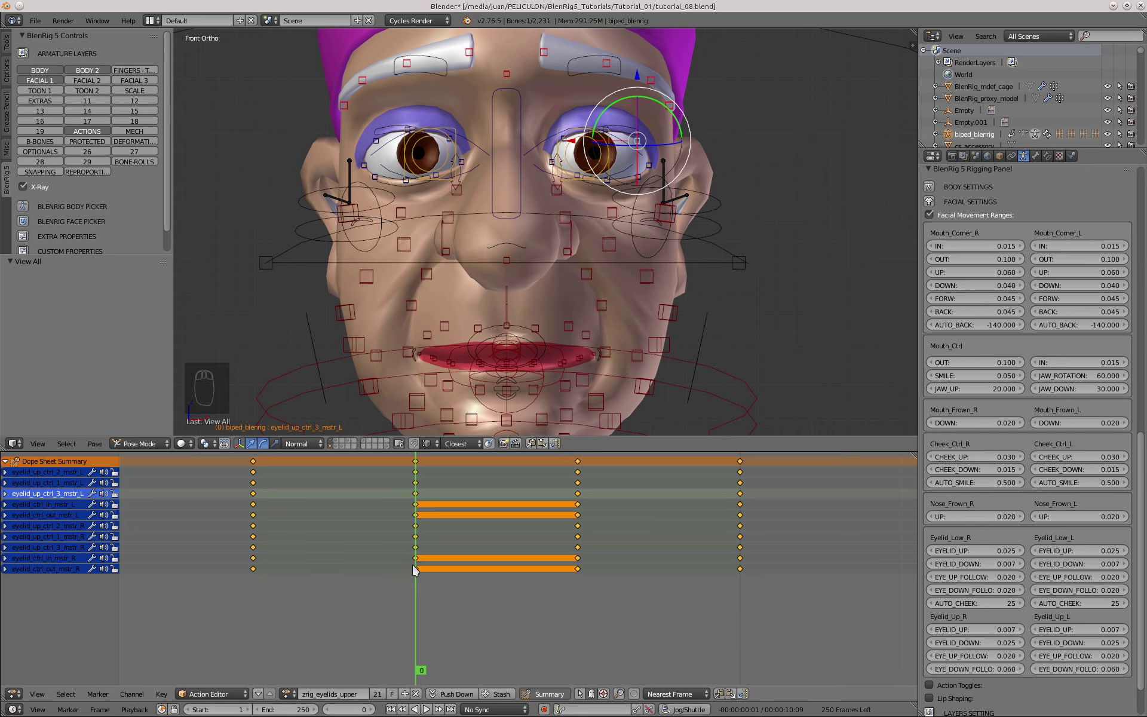
left_click(257, 494)
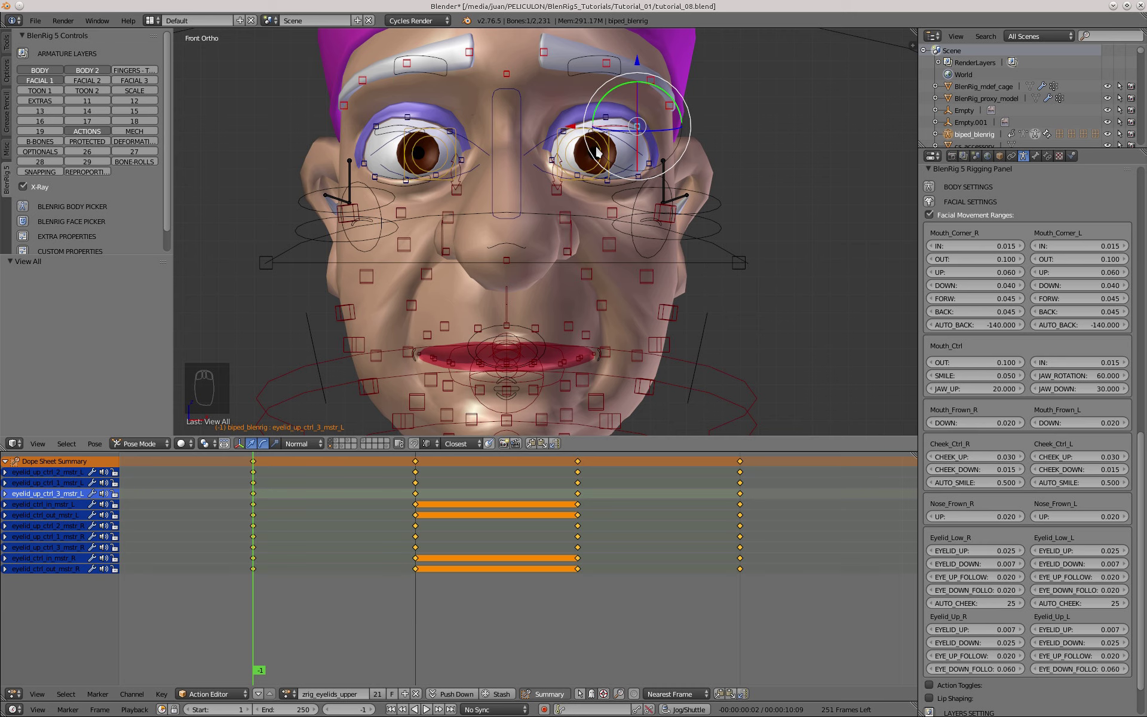
- Examine the upper eyelid poses stored at frames 0, 1 and 2, returning through frame 0 to frame -1
left_click(415, 513)
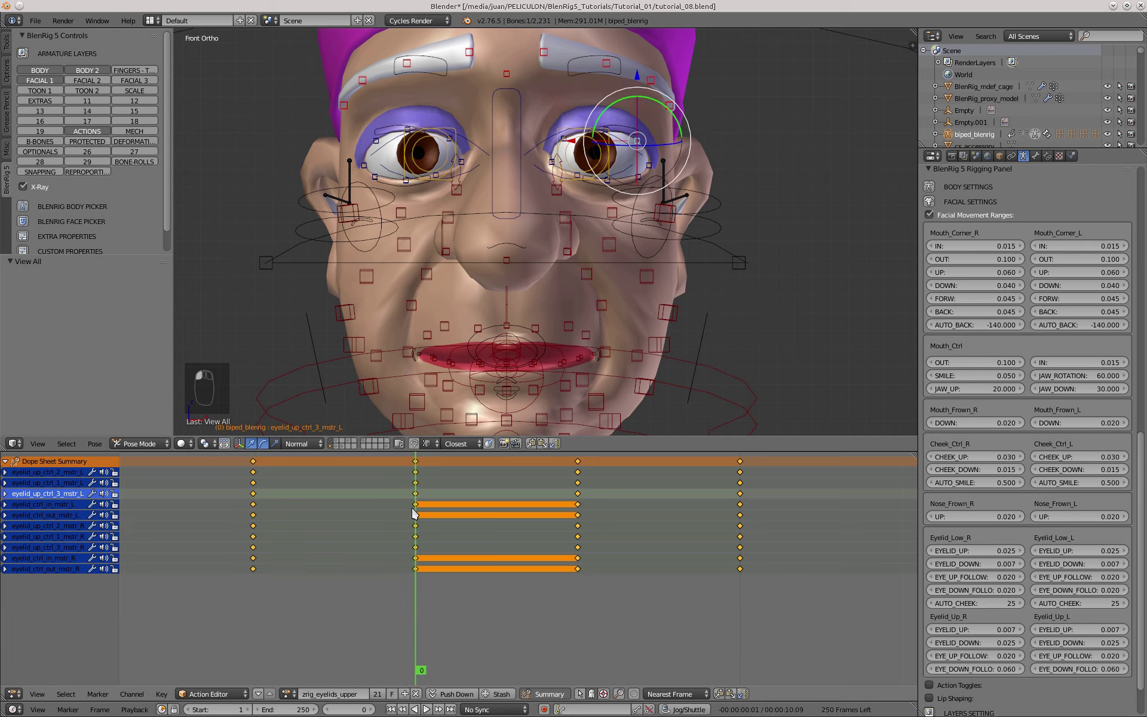
left_click(578, 502)
left_click(741, 505)
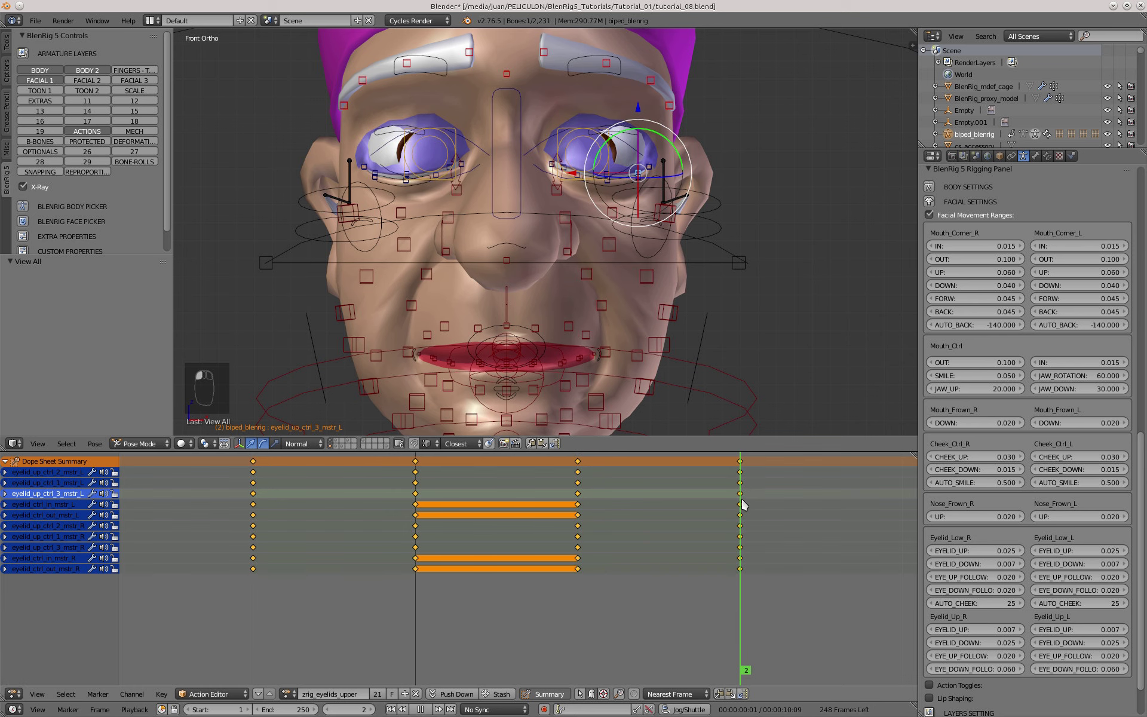
key("Escape")
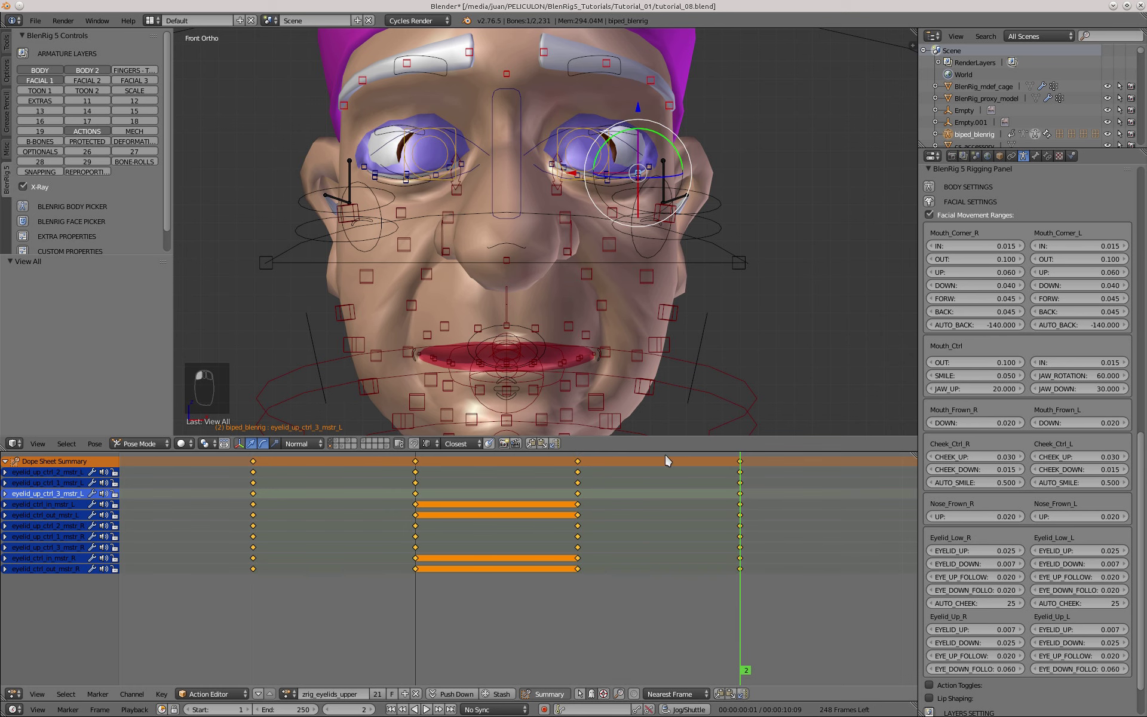
left_click(418, 497)
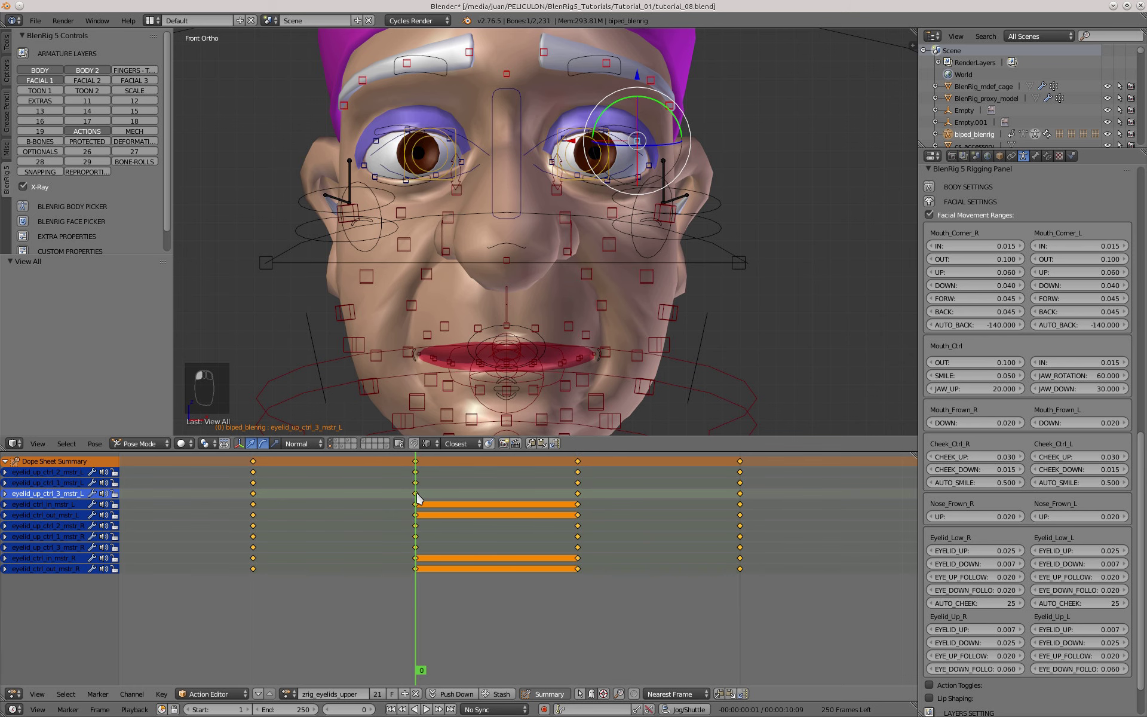
key("Left")
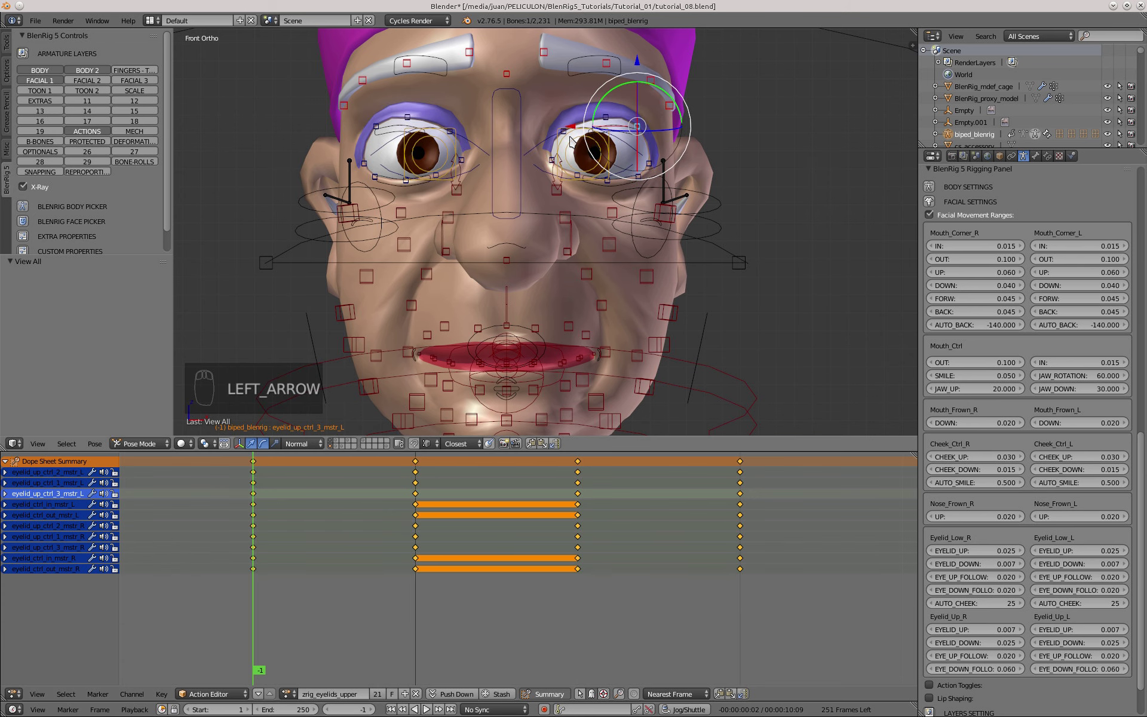
- Reposition the left upper eyelid's middle control, eyelid_up_ctrl_2_mstr_L, in the frame -1 pose from the side view
scroll(588, 121, "up", 2)
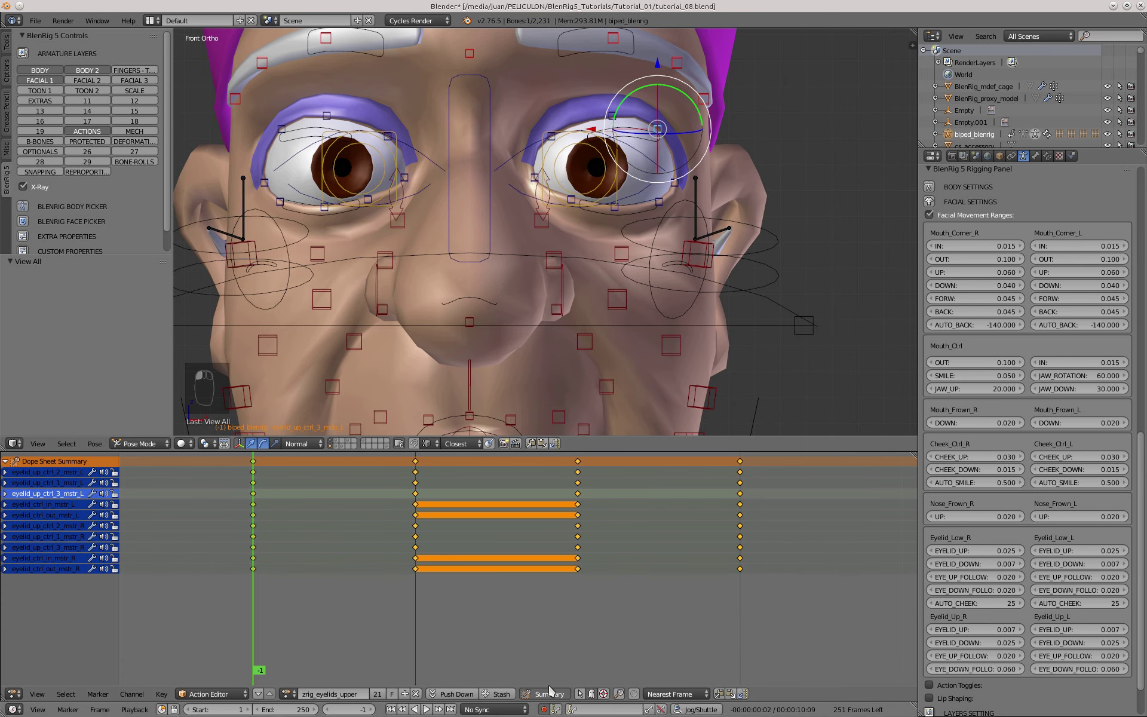
scroll(601, 160, "down", 2)
scroll(600, 160, "up", 3)
key("KP_3")
scroll(591, 170, "up", 4)
key("g")
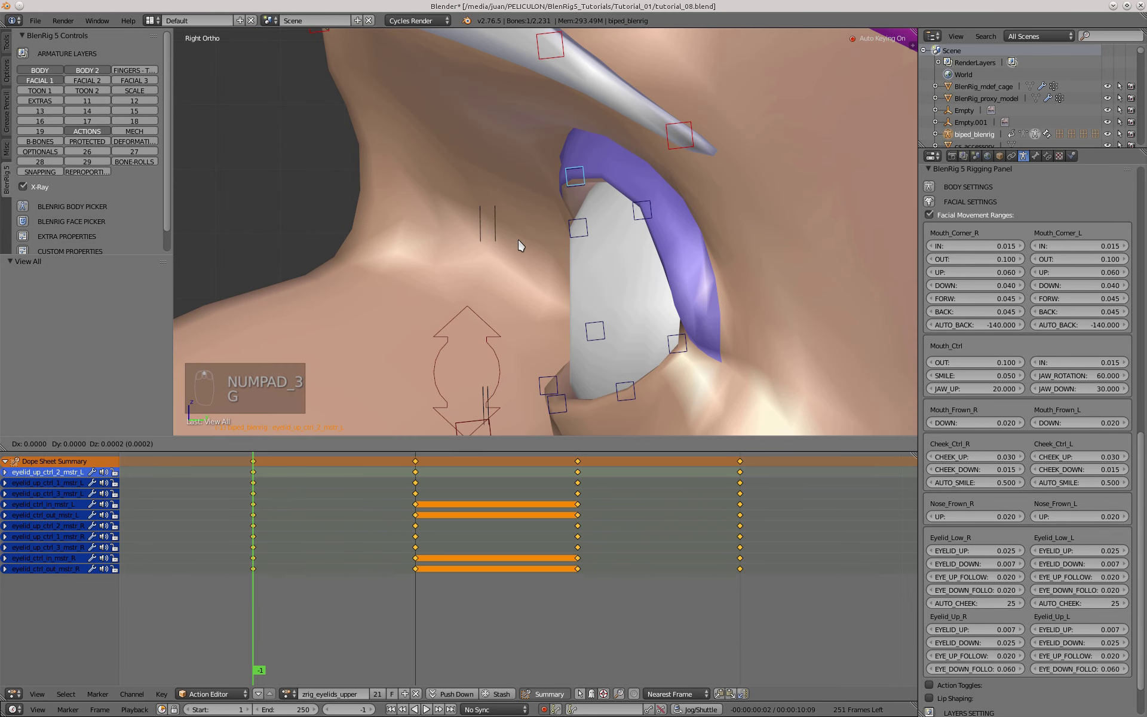
left_click(529, 226)
mouse_move(529, 225)
middle_mouse_down()
mouse_move(549, 202)
mouse_move(540, 233)
middle_mouse_up()
key("g")
left_click(540, 230)
- Raise the left upper eyelid's inner control, eyelid_up_ctrl_1_mstr_L, and adjust its depth in the frame -1 pose
key("KP_1")
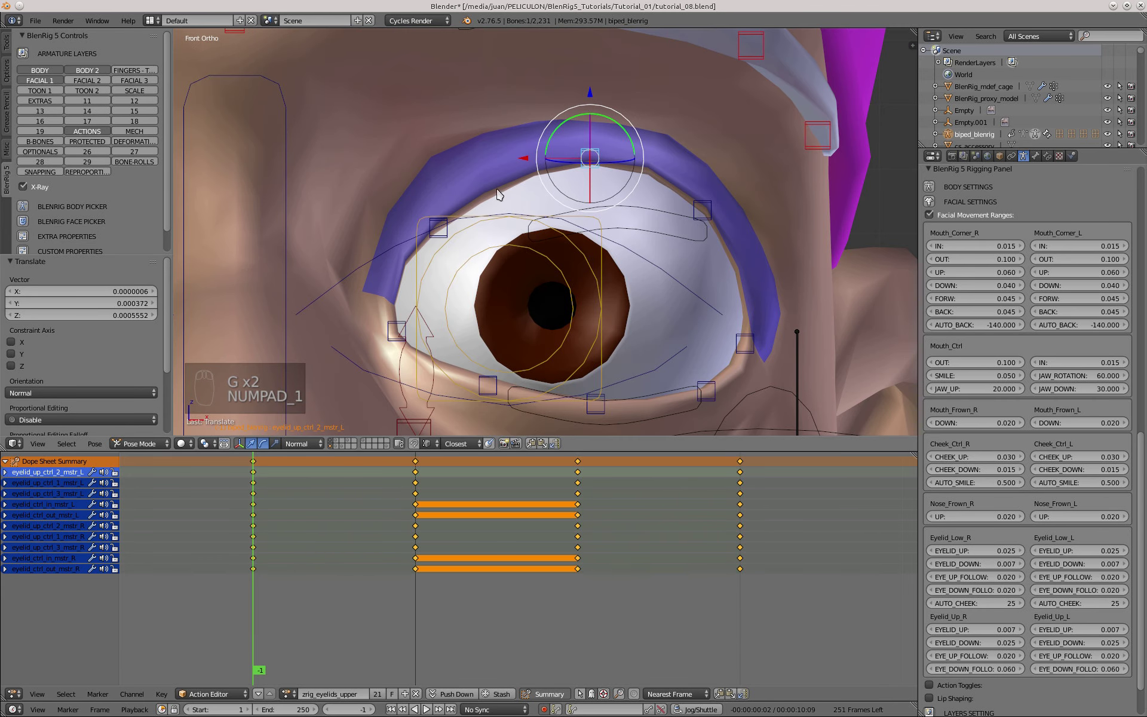
right_click(453, 232)
key("g")
left_click(455, 214)
middle_click_drag(455, 214, 391, 226)
key("g")
left_click(407, 227)
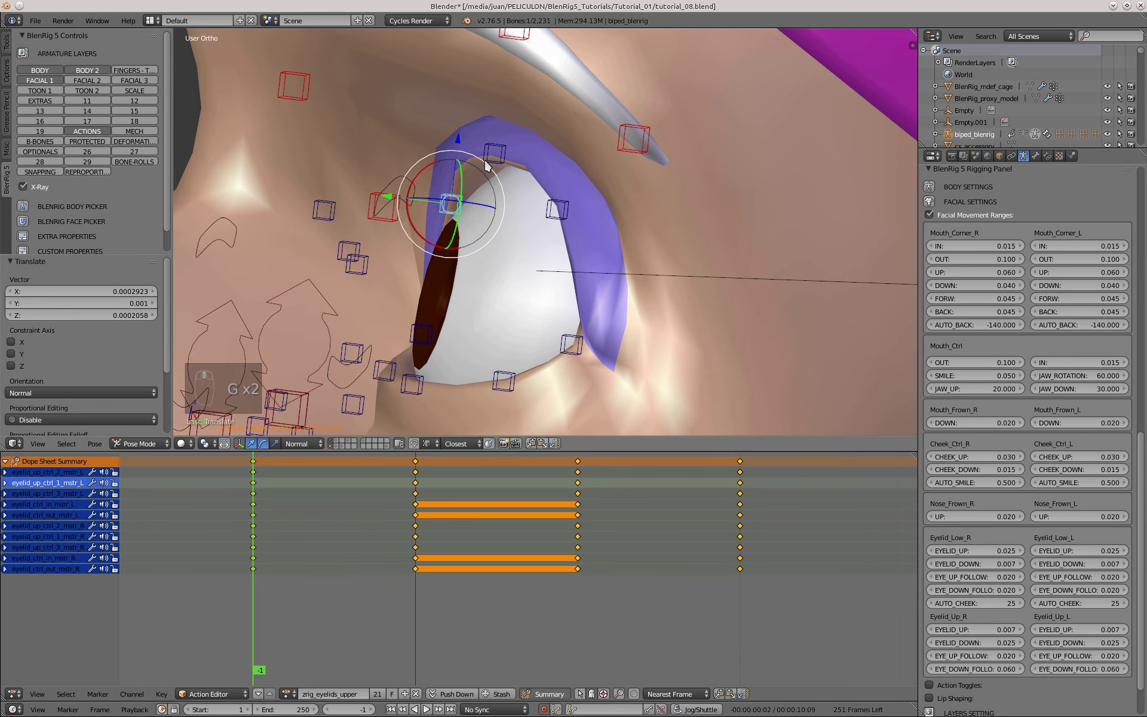
- Refine the height and depth of the left upper eyelid's middle control in the frame -1 pose
right_click(498, 155)
key("g")
left_click(505, 161)
middle_click_drag(505, 161, 604, 225)
key("g")
left_click(505, 221)
- Reposition the left upper eyelid's outer control and nudge the middle one slightly to smooth the frame -1 lid curve
right_click(563, 219)
key("g")
left_click(533, 166)
right_click(529, 159)
key("g")
left_click(530, 160)
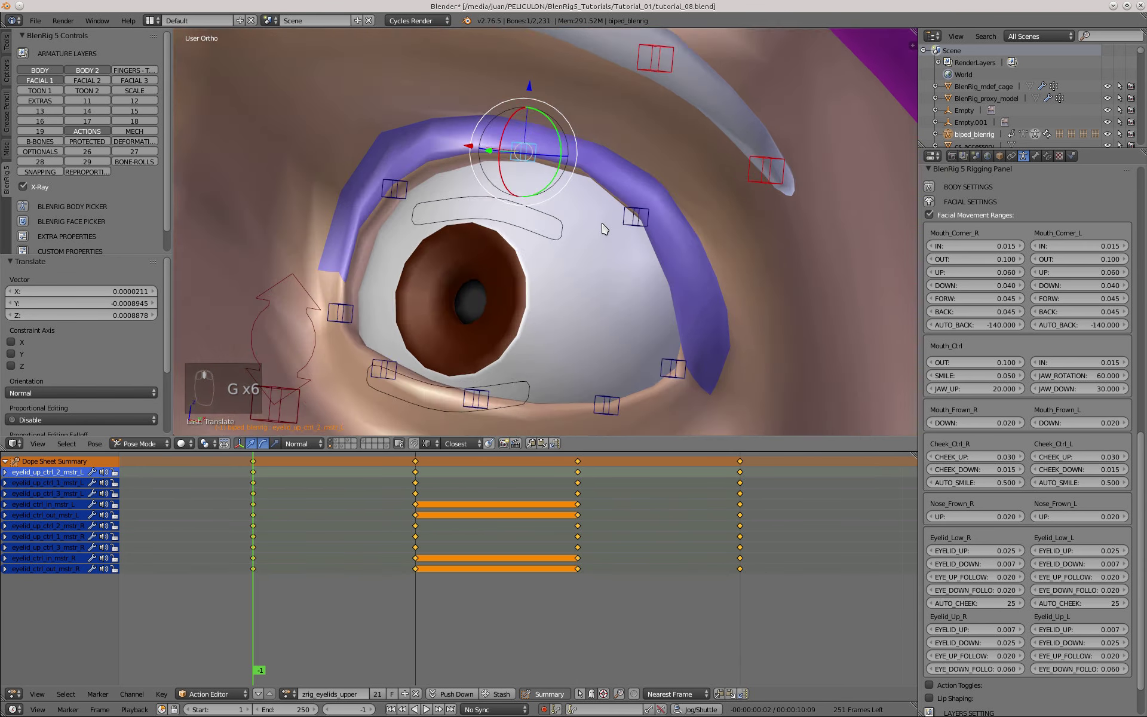
- Compare the raised eyelid pose at frame -1 with the frame 0 pose in the front view
key("KP_1")
scroll(518, 253, "down", 3)
scroll(545, 217, "up", 1)
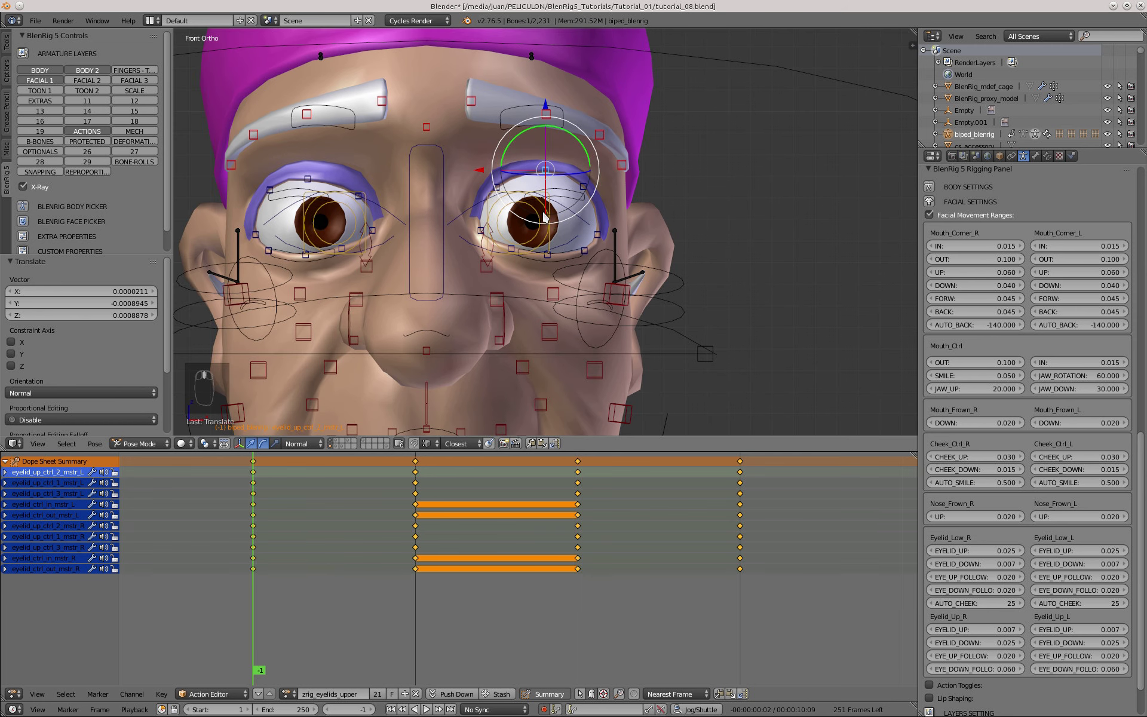
key("Right")
key("Left")
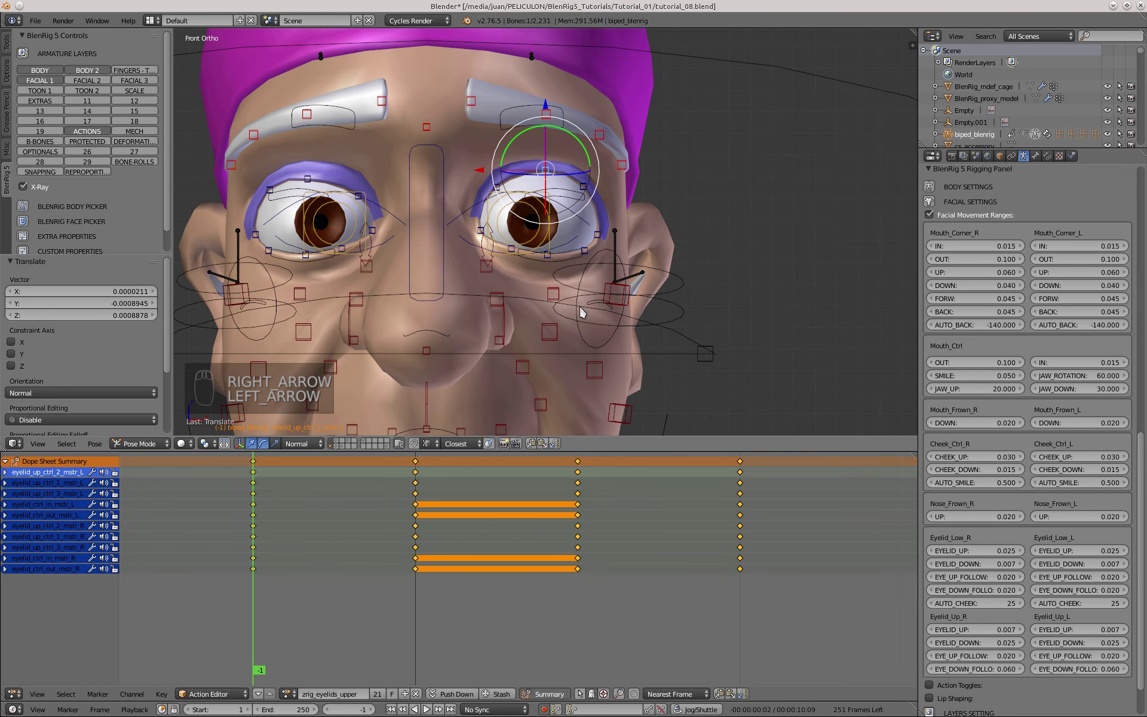
scroll(711, 203, "up", 2)
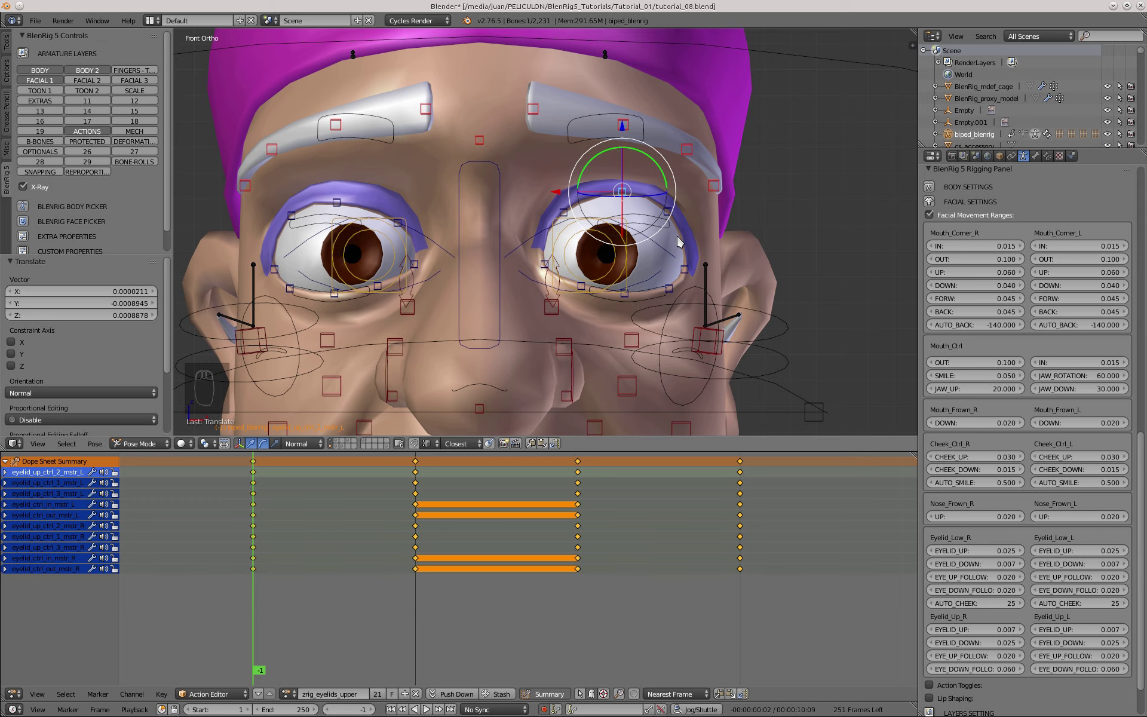
- Reposition the left upper eyelid's outer control, eyelid_up_ctrl_3_mstr_L, in the half-closed pose at frame 1
key("Right")
key("Right")
scroll(617, 254, "up", 4)
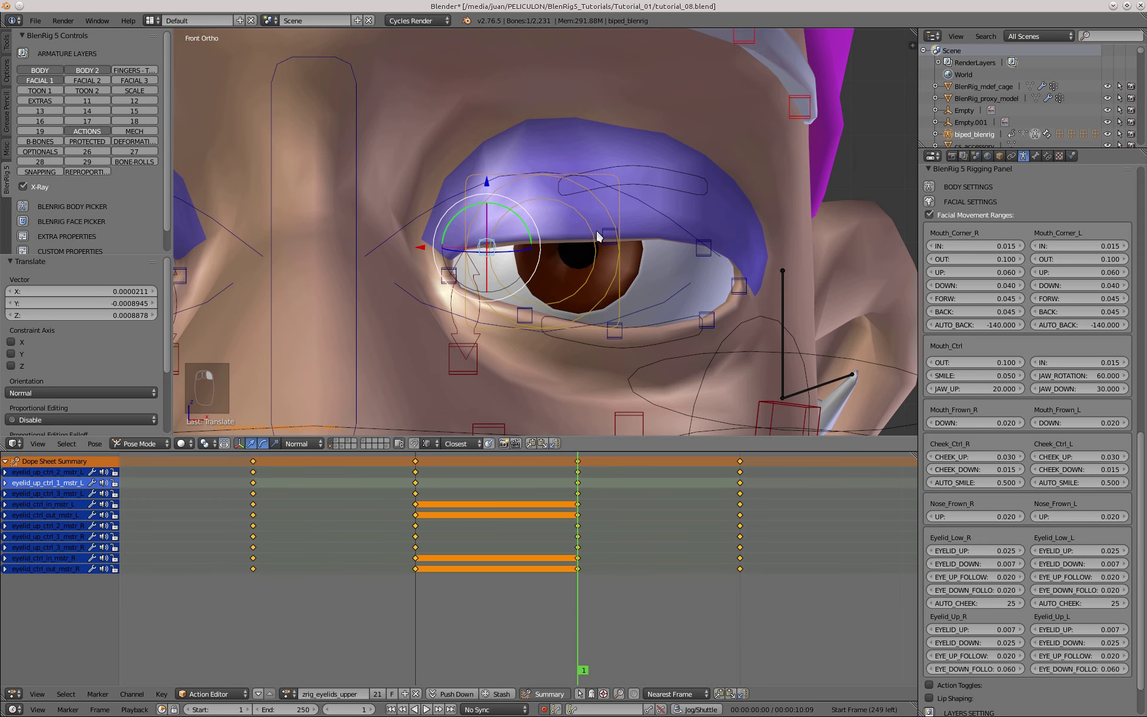
right_click(598, 233)
key("KP_3")
key("g")
key("g")
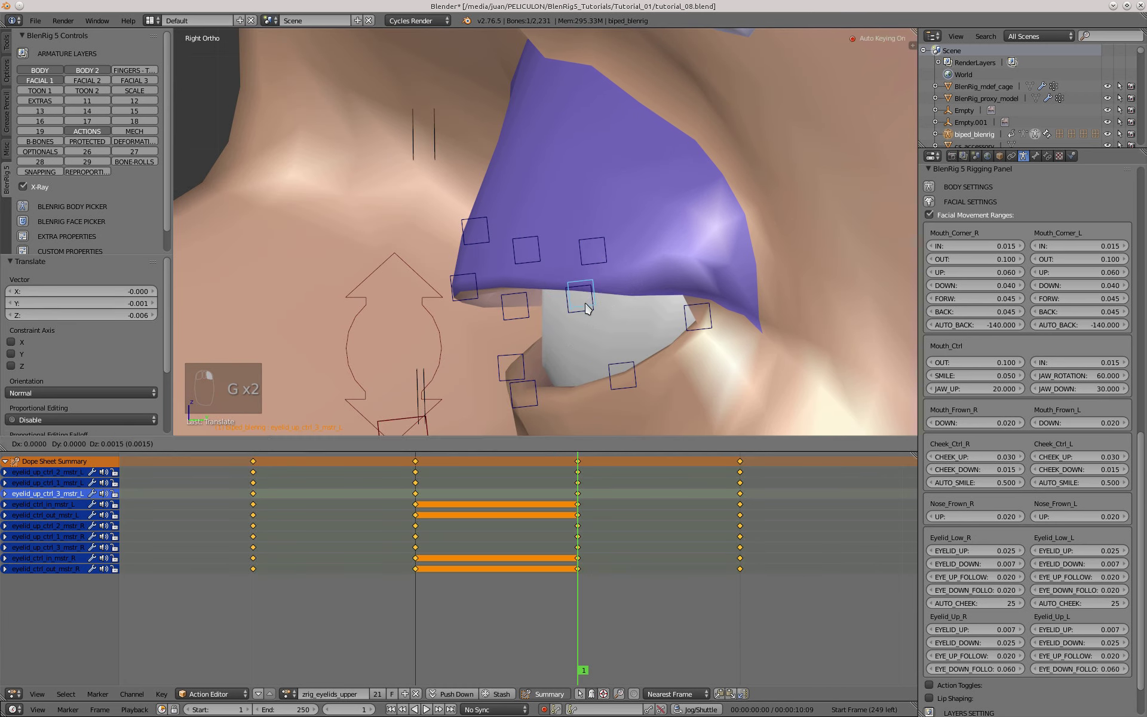
left_click(585, 303)
right_click(583, 312)
- Raise the left upper eyelid's inner control, eyelid_up_ctrl_1_mstr_L, by about 0.002 in the frame 1 pose
key("KP_1")
key("g")
right_click(425, 250)
right_click(425, 246)
key("g")
left_click(432, 230)
scroll(502, 227, "down", 6)
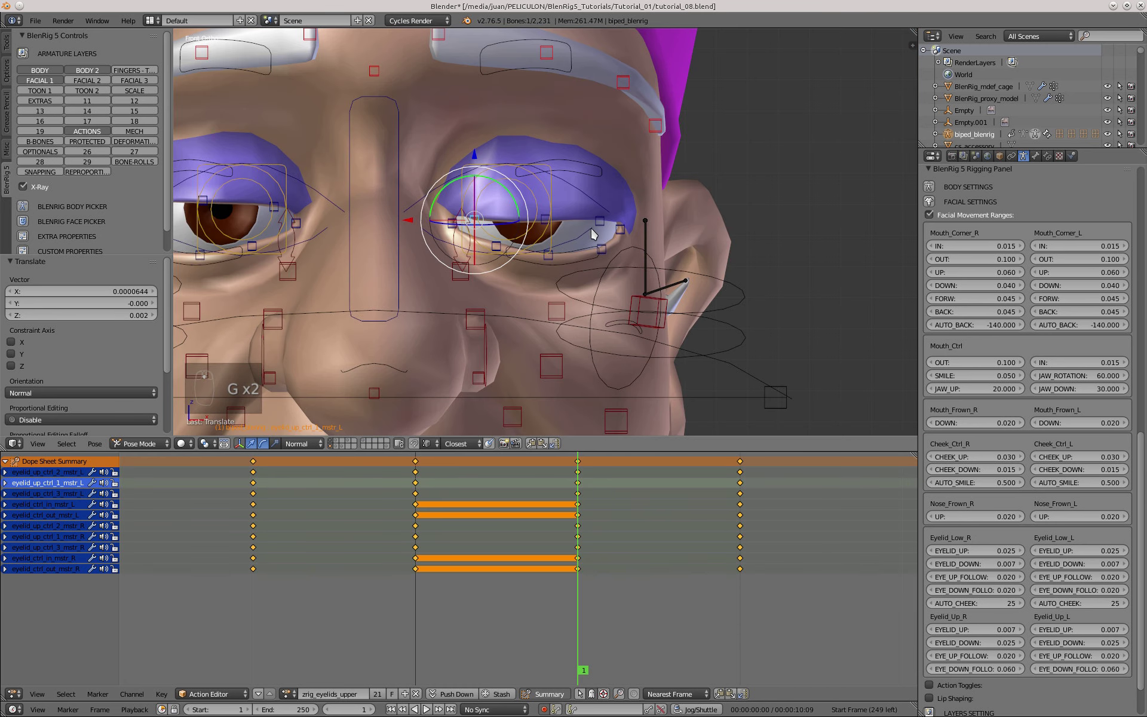
- Go to frame 2 and move the left lower eyelid control down by about 0.011
middle_click_drag(592, 229, 544, 221)
key("Right")
scroll(542, 230, "up", 3)
right_click(536, 255)
key("g")
key("g")
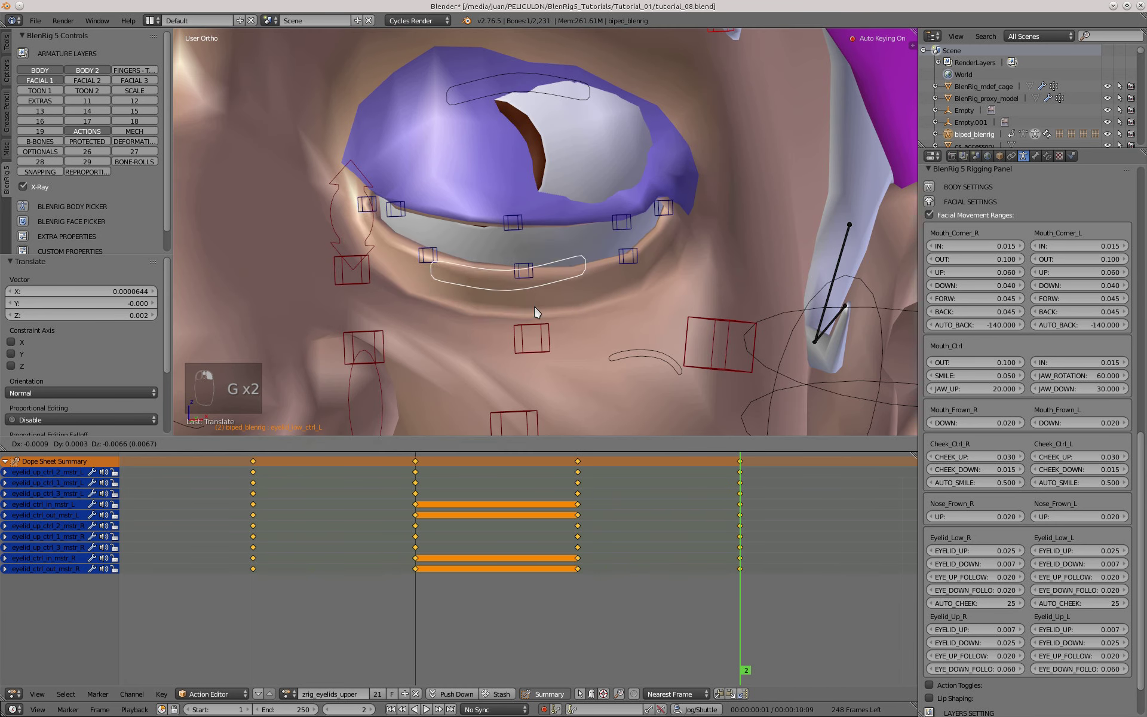
left_click(533, 341)
- Lower the left upper eyelid's middle control by about 0.009 and adjust its depth in the frame 2 pose
right_click(515, 224)
key("KP_3")
scroll(458, 223, "up", 2)
key("g")
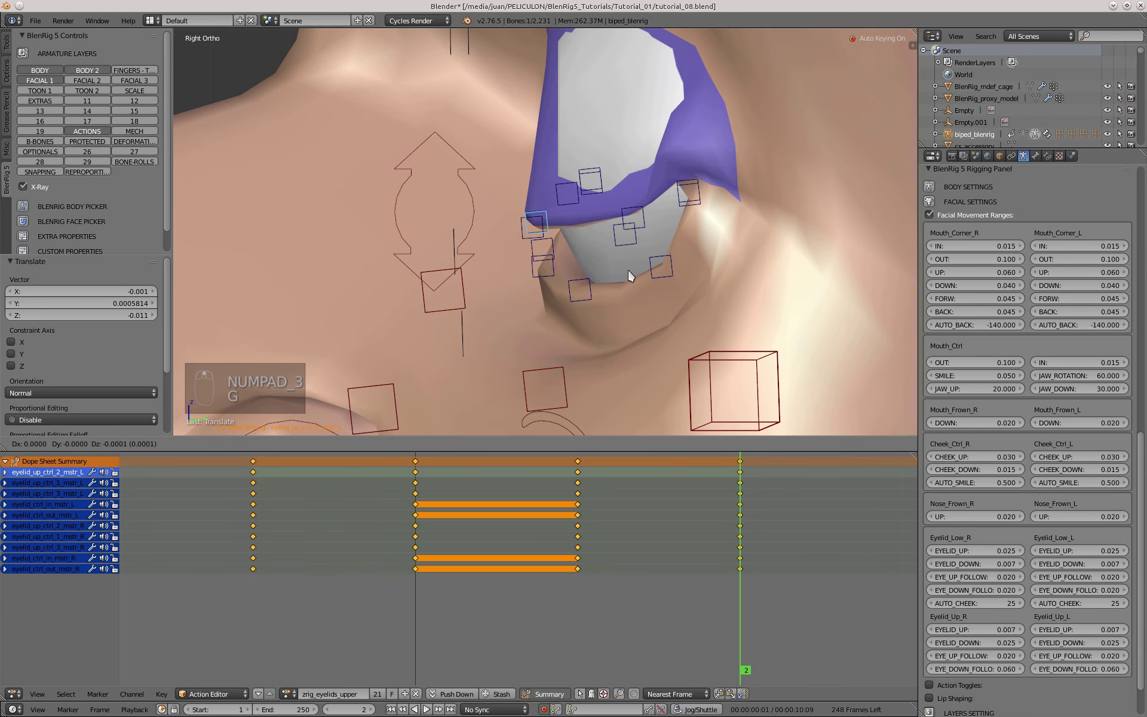
left_click(653, 326)
middle_click_drag(567, 281, 684, 213)
- Lower the left upper eyelid's outer control to the lower lid line and refine its depth in the frame 2 pose
right_click(710, 214)
middle_click_drag(538, 227, 651, 242)
key("g")
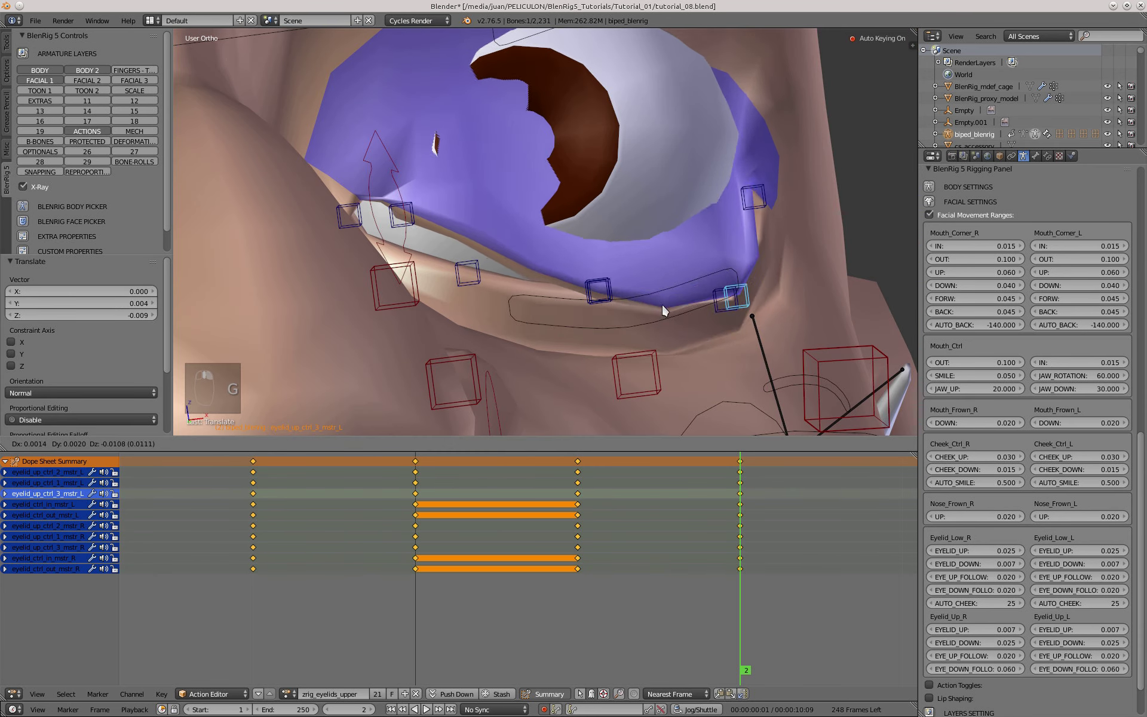
left_click(649, 289)
middle_click_drag(646, 288, 544, 264)
key("g")
left_click(521, 268)
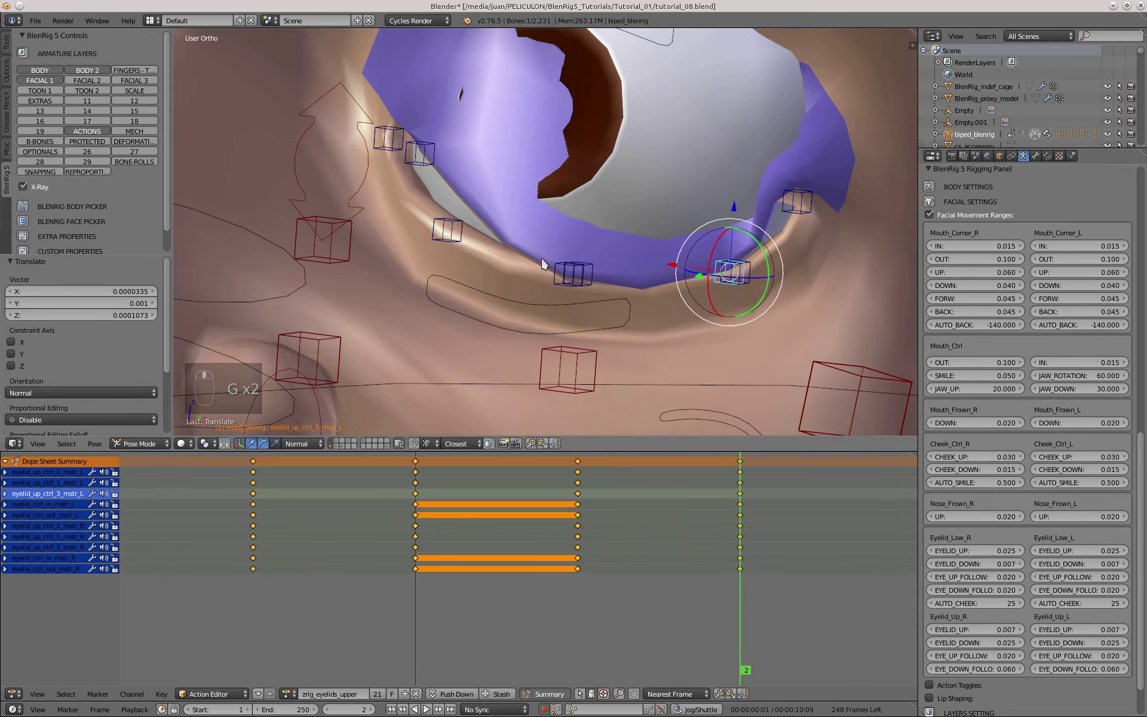
- Lower the left upper eyelid's inner control onto the lower lid line and fit it to the eyeball at frame 2
right_click(422, 156)
middle_click_drag(441, 206, 472, 220)
key("g")
left_click(463, 257)
middle_click_drag(586, 230, 625, 230)
key("g")
left_click(495, 209)
- Lower the left eyelid's corner control by 0.003 along the global Z axis in the frame 2 pose
scroll(668, 185, "up", 3)
right_click(668, 183)
middle_click_drag(667, 185, 515, 210)
key("g")
key("z")
left_click(612, 226)
scroll(612, 225, "down", 3)
right_click(343, 186)
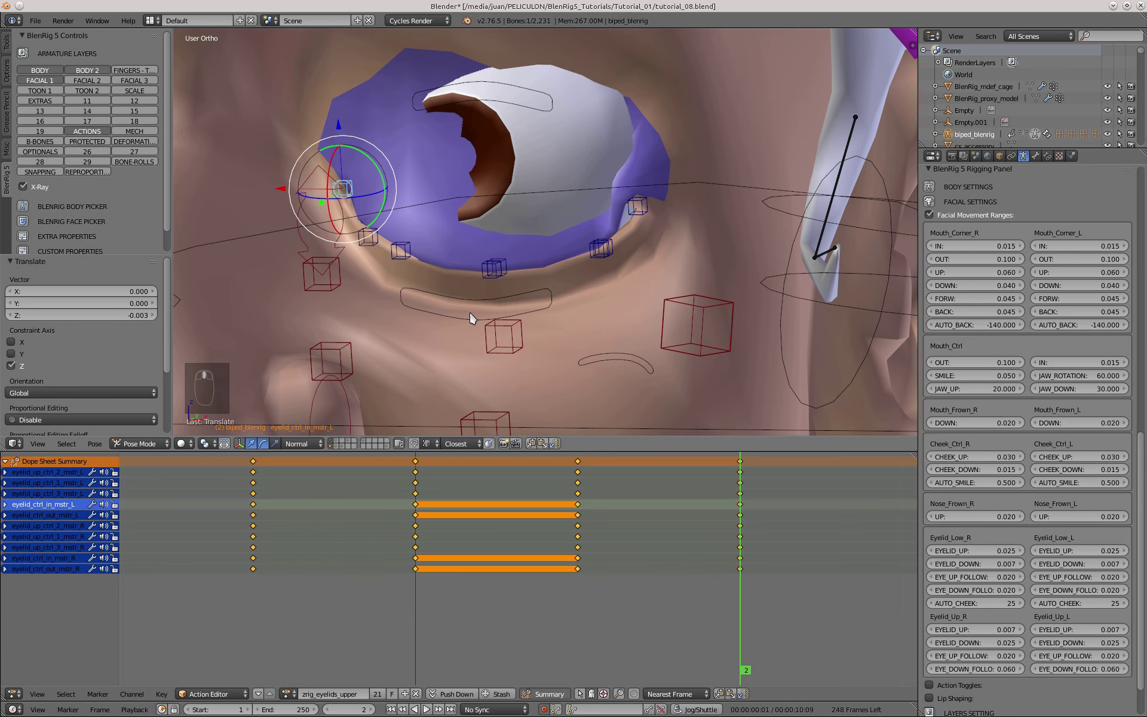
- Step back and forth through the frames of zrig_eyelids_upper to check how the adjusted left eyelid opens and closes
middle_click_drag(471, 319, 477, 309)
key("KP_1")
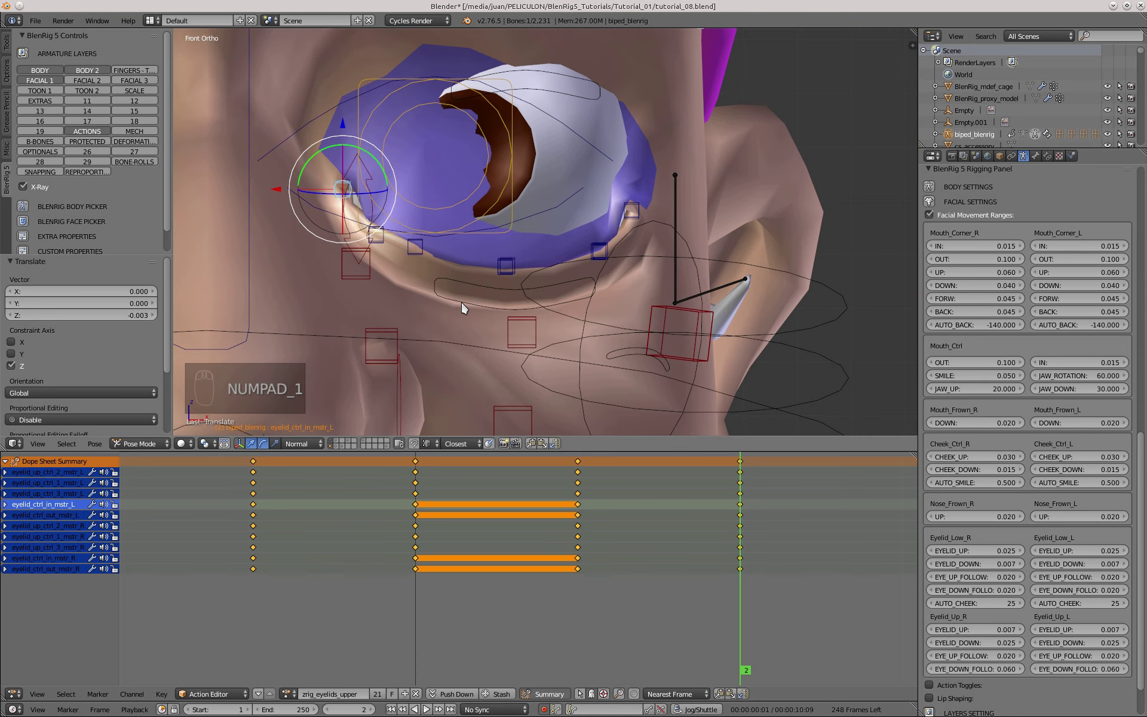
middle_click_drag(470, 253, 512, 268)
key("KP_1")
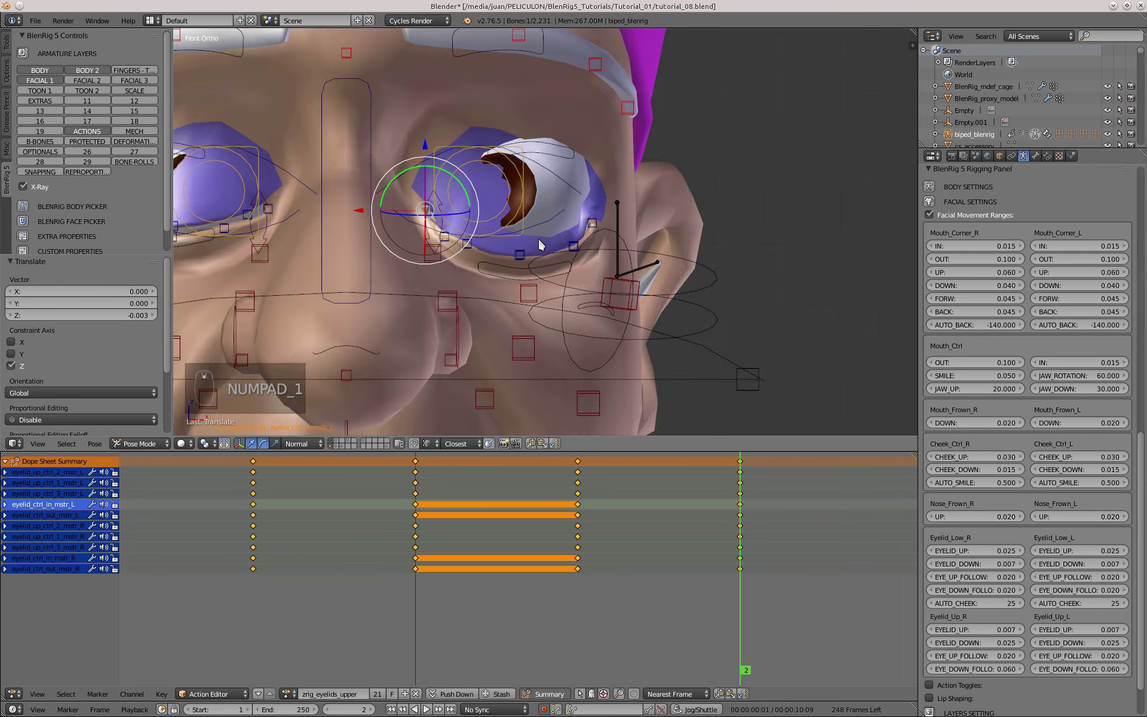
key("Left")
key("Left")
key("Left")
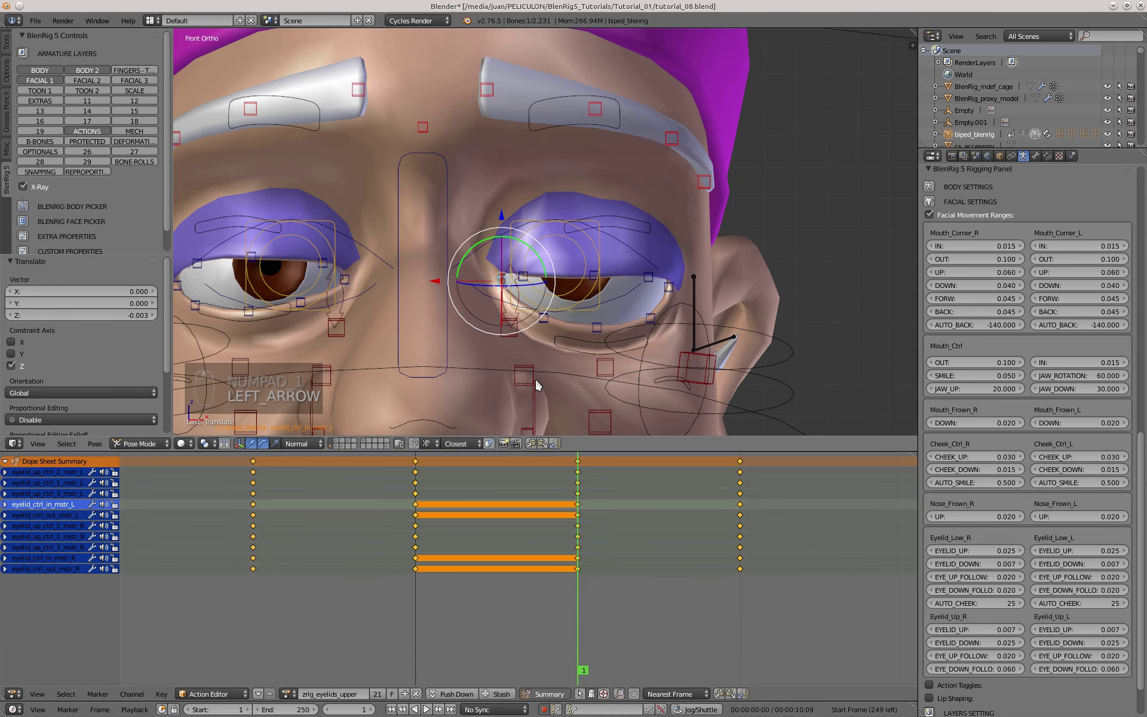
key("Right")
key("Right")
key("Right")
key("Right")
key("Right")
key("Right")
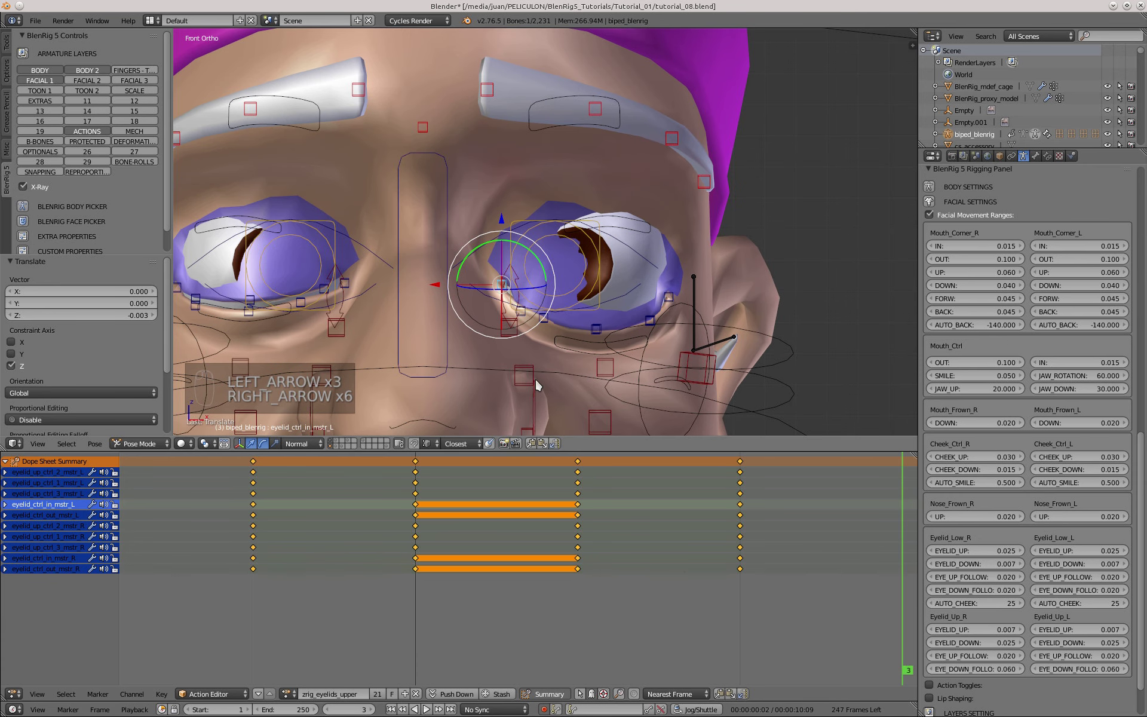
key("Left")
key("Left")
key("Left")
key("Left")
key("Right")
key("Right")
key("Right")
- Inspect the location and rotation channels of eyelid_up_ctrl_2_mstr_R in the action
scroll(538, 377, "up", 3)
middle_click_drag(642, 122, 483, 199)
scroll(540, 127, "down", 2)
left_click(5, 527)
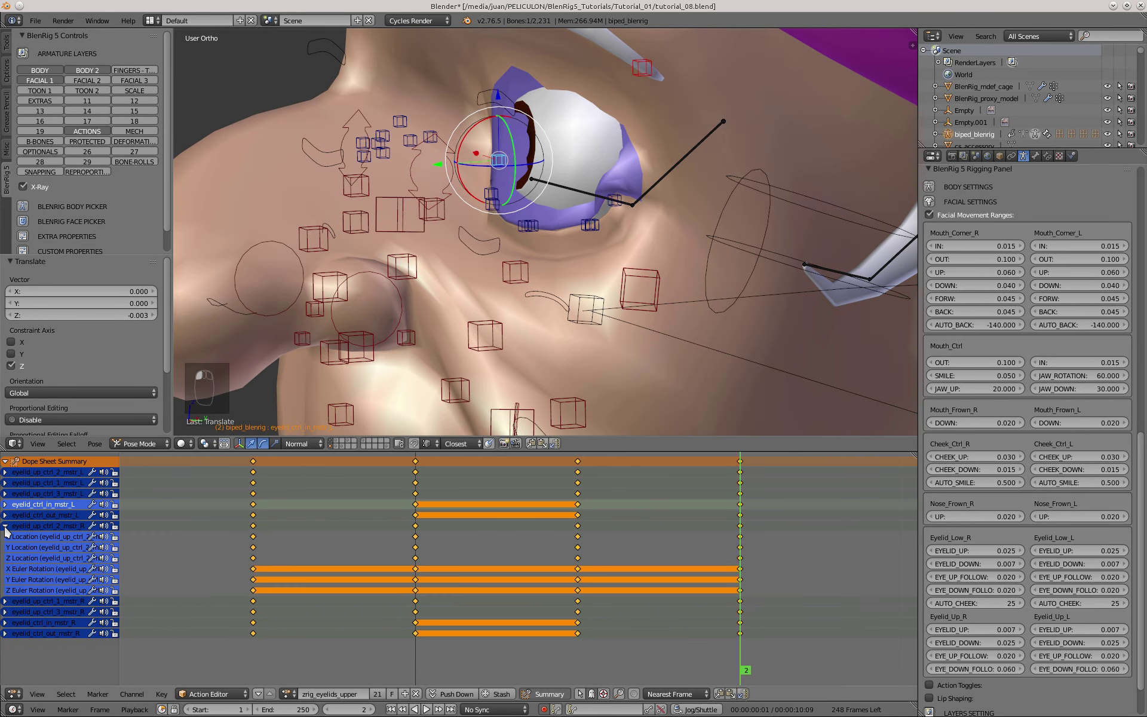
left_click(5, 527)
scroll(562, 293, "up", 1)
middle_click_drag(562, 293, 589, 191)
scroll(588, 263, "up", 2)
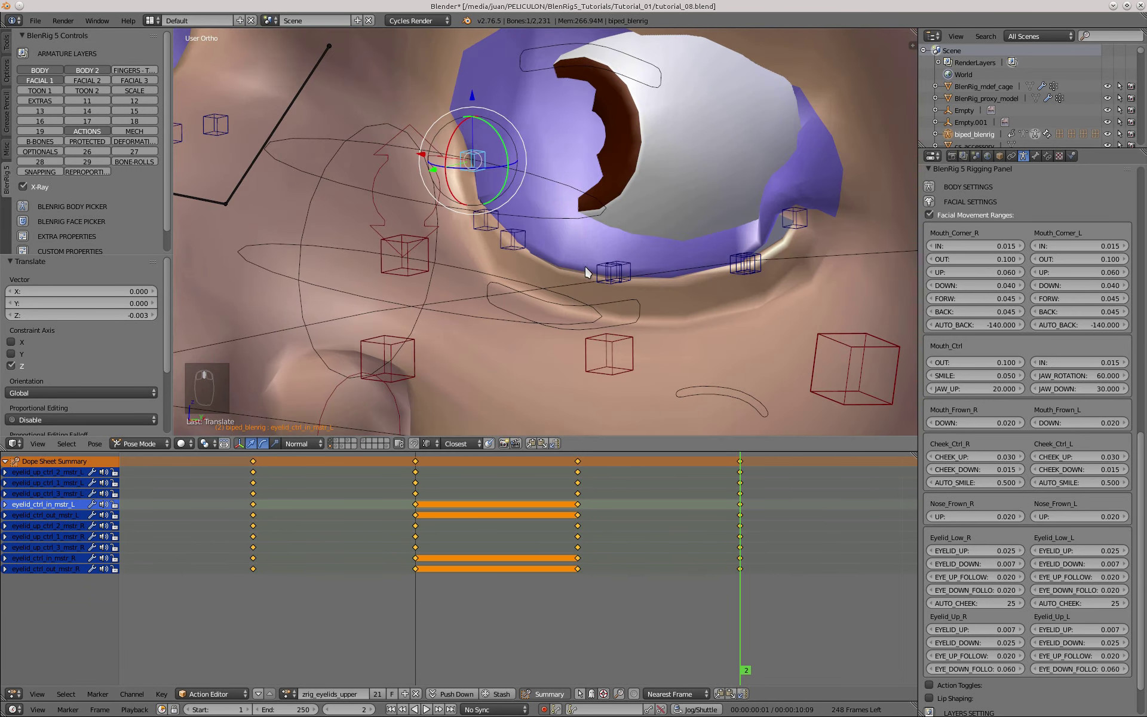
- Inspect the location and rotation channels of the left upper eyelid's middle control, eyelid_up_ctrl_2_mstr_L
right_click(600, 275)
key("g")
right_click(594, 274)
key("KP_3")
middle_click_drag(594, 274, 570, 269, "shift")
left_click(5, 472)
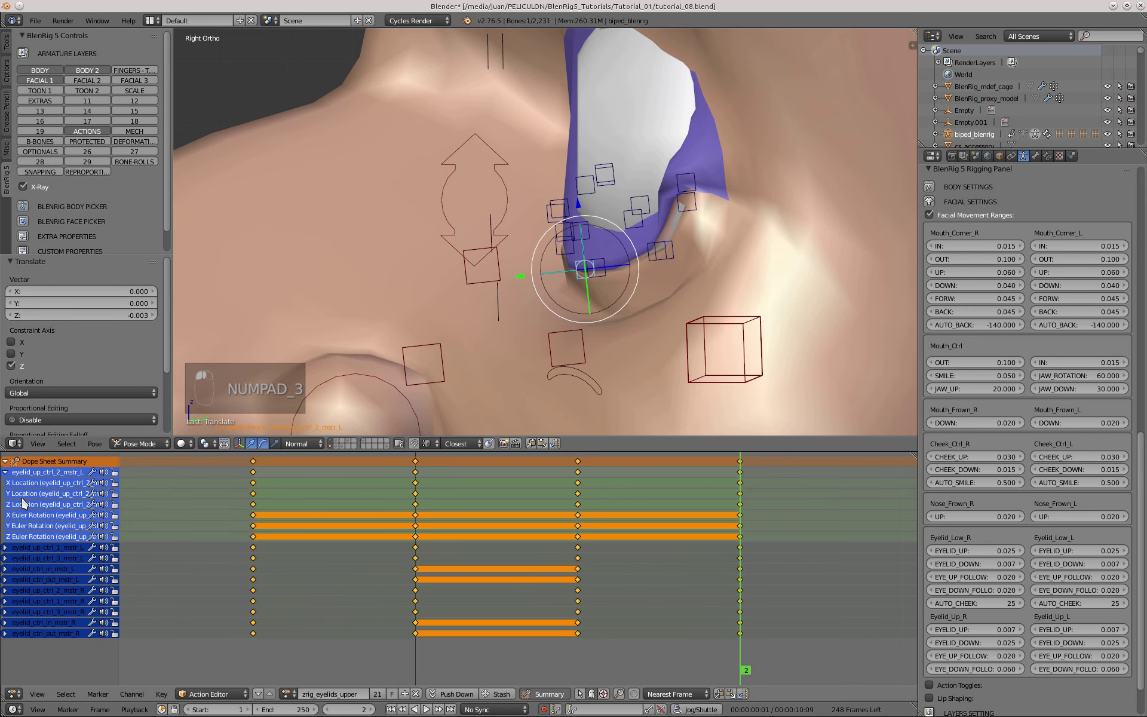
left_click(5, 472)
- Try rotating the left upper eyelid's middle and outer controls at frame 2 in the side view
scroll(545, 180, "up", 1)
key("r")
right_click(410, 234)
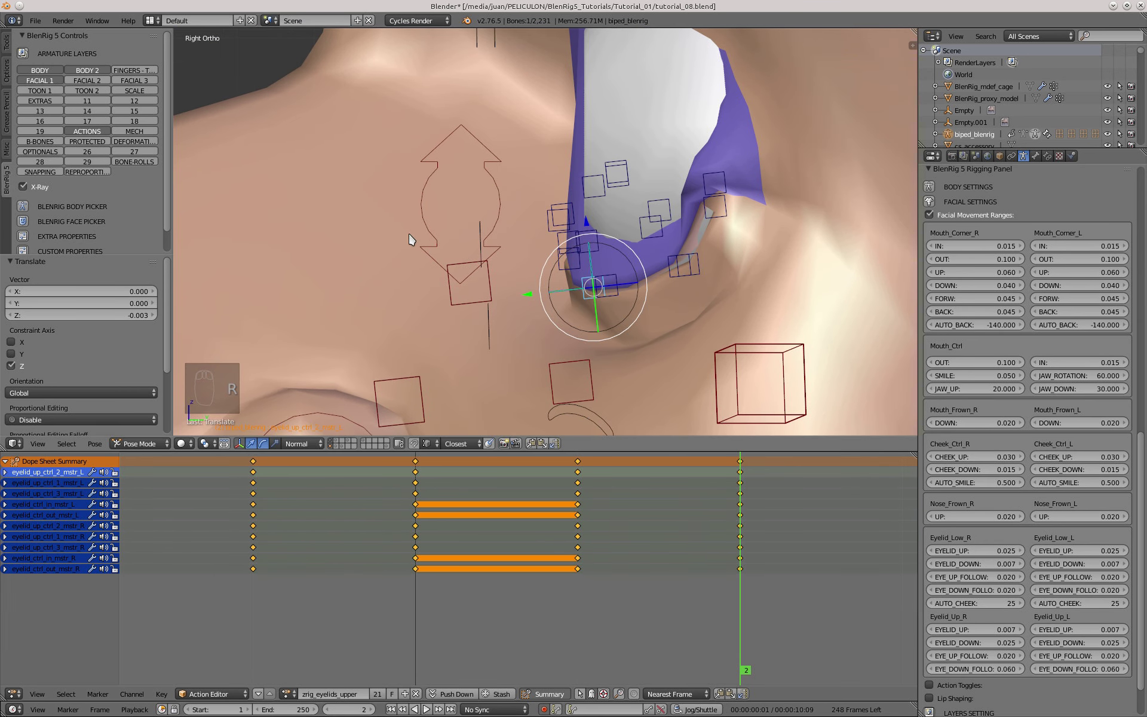
right_click(651, 227)
right_click(689, 210)
right_click(685, 269)
middle_click_drag(502, 213, 627, 267)
key("g")
right_click(665, 272)
right_click(670, 272)
key("KP_3")
key("r")
right_click(451, 286)
- Compare the raised, rest and closed eyelid poses between frames -1 and 2 from the front and from an angle
middle_click_drag(451, 285, 643, 263)
key("KP_1")
middle_click_drag(463, 182, 602, 257, "shift")
key("KP_1")
key("Left")
key("Left")
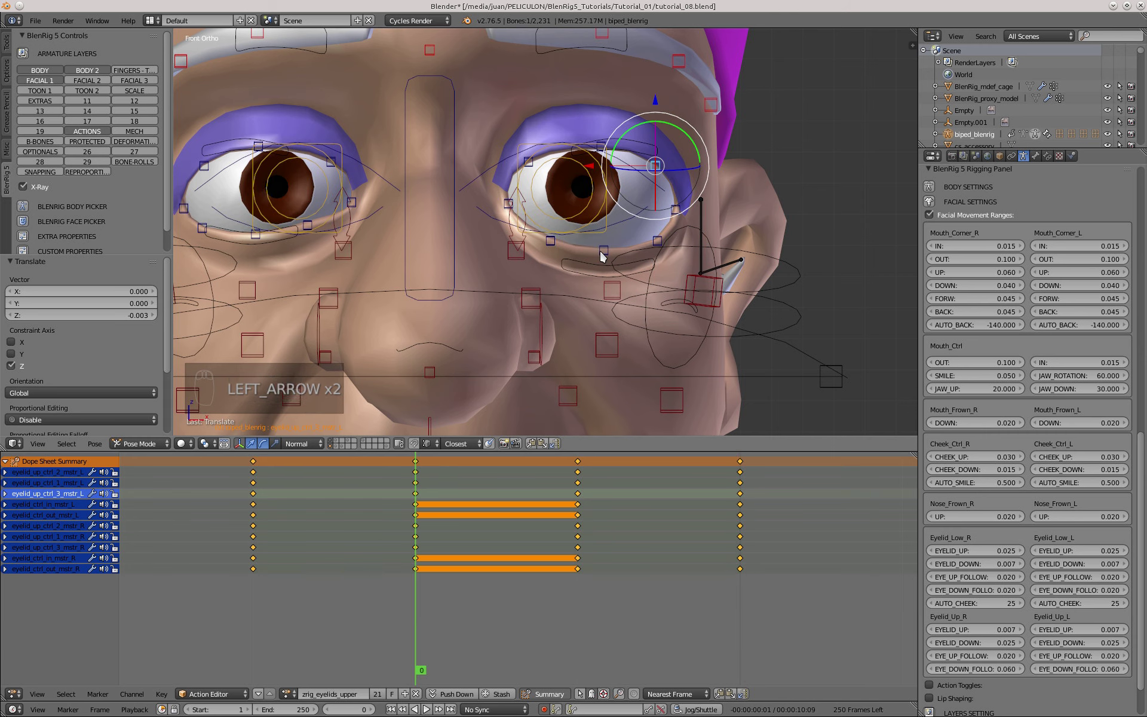
key("Right")
key("Right")
middle_click_drag(633, 208, 731, 314)
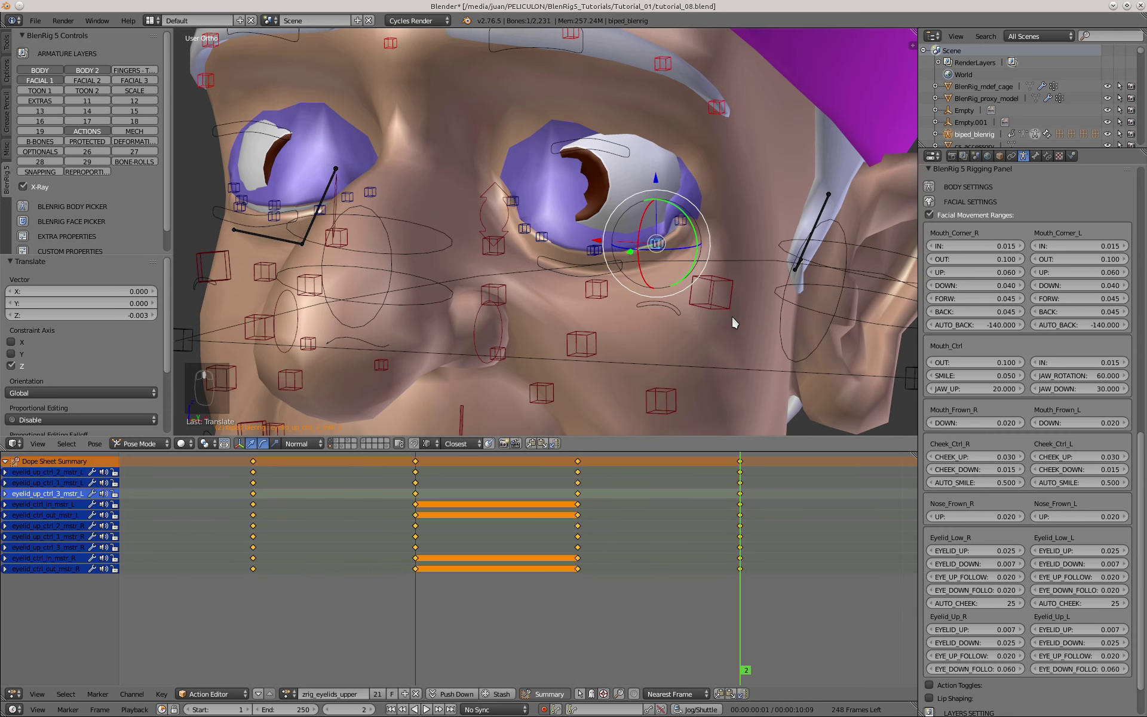
key("Left")
key("Left")
key("Left")
key("Right")
key("Left")
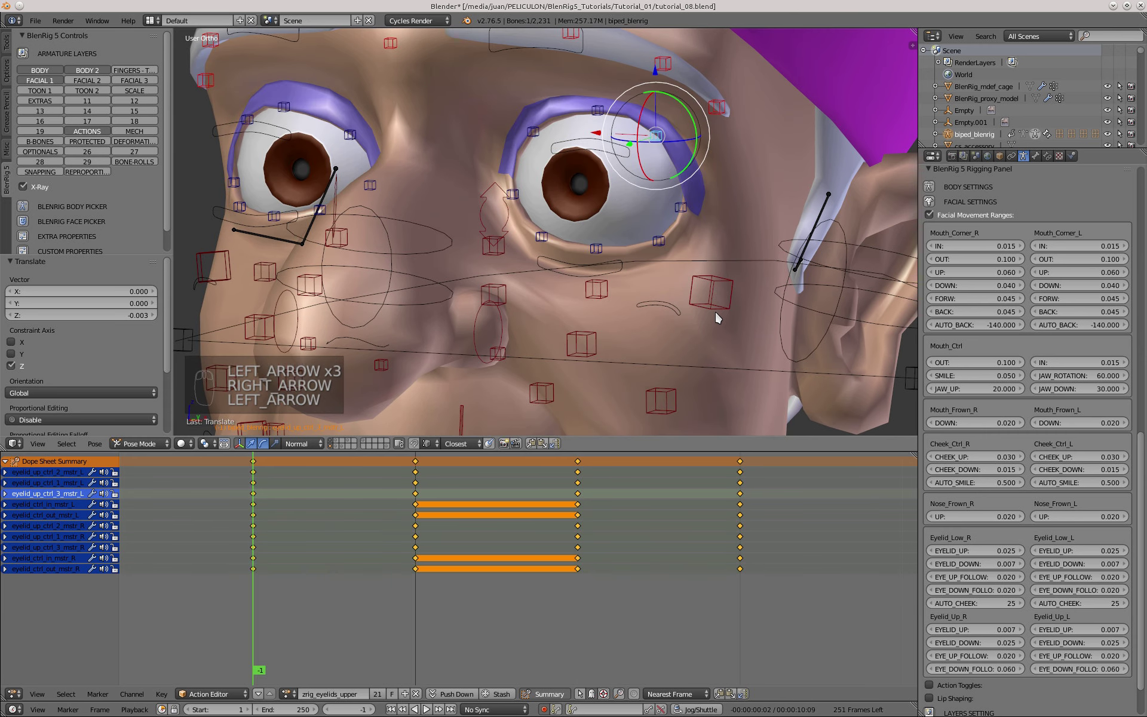
key("Right")
key("KP_1")
- Undo the last move, then mirror the frame -1 pose of all eight left eyelid controls onto the right eyelids with a flipped paste
key("ctrl+z")
right_click(525, 143)
right_click(595, 119, "shift")
right_click(650, 142, "shift")
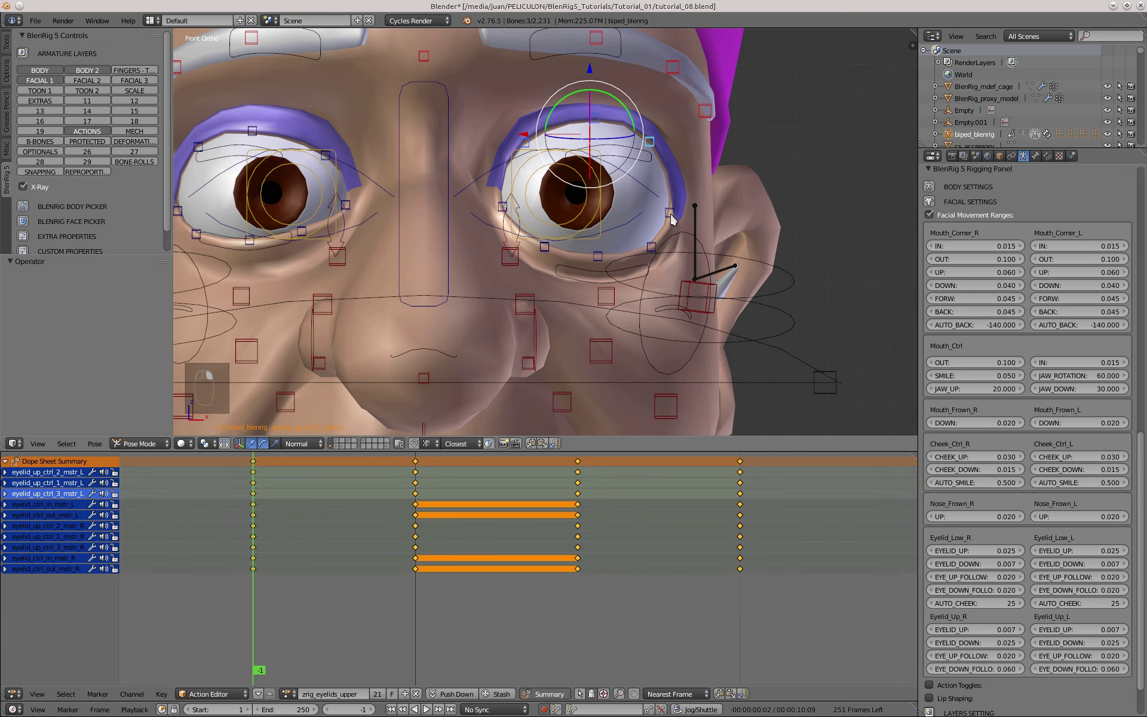
right_click(670, 213, "shift")
right_click(652, 247, "shift")
right_click(597, 256, "shift")
right_click(544, 246, "shift")
right_click(500, 206, "shift")
scroll(499, 205, "down", 2)
key("Right")
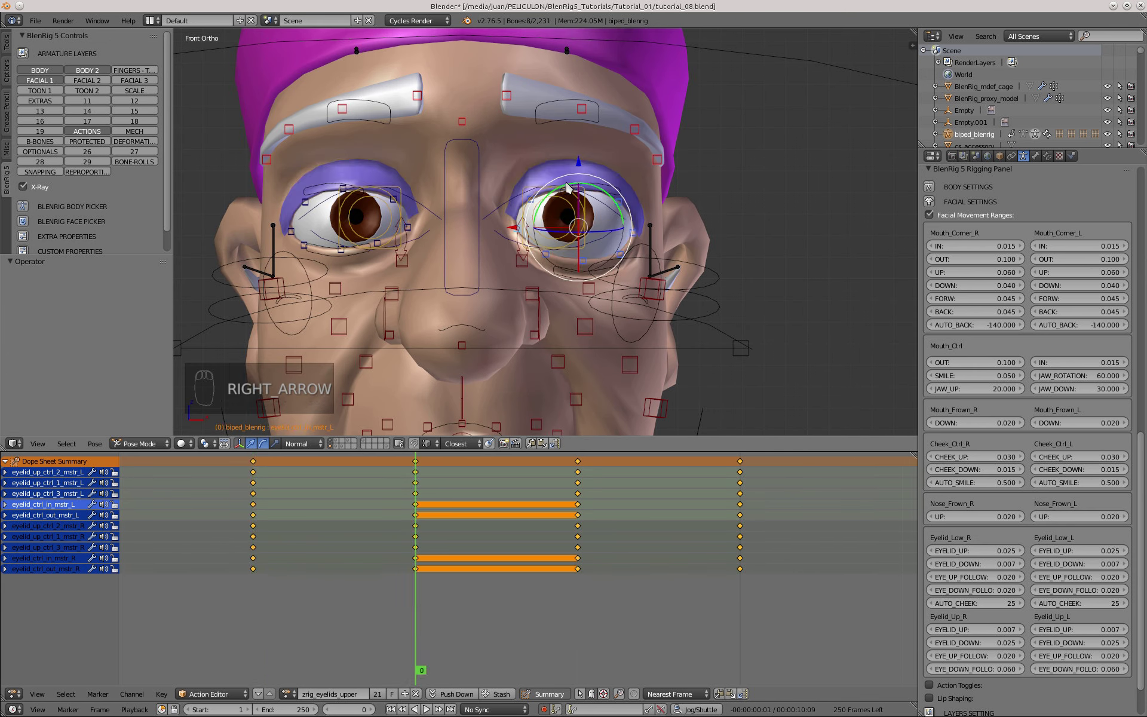
key("Left")
left_click(531, 444)
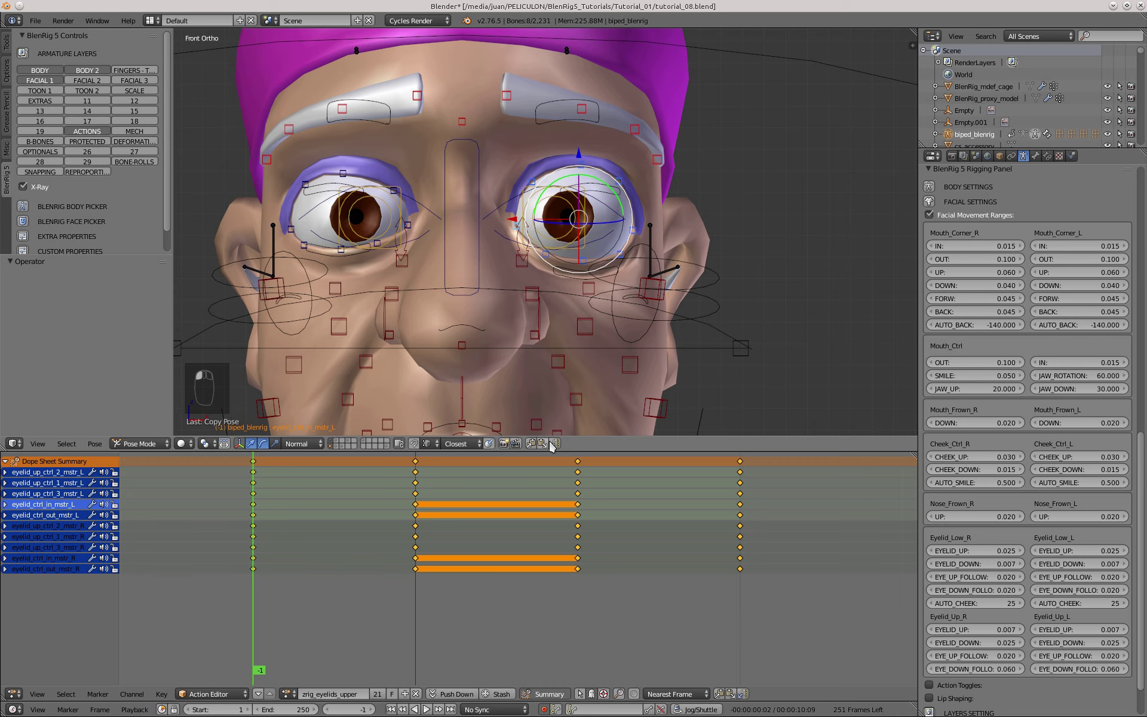
left_click(556, 444)
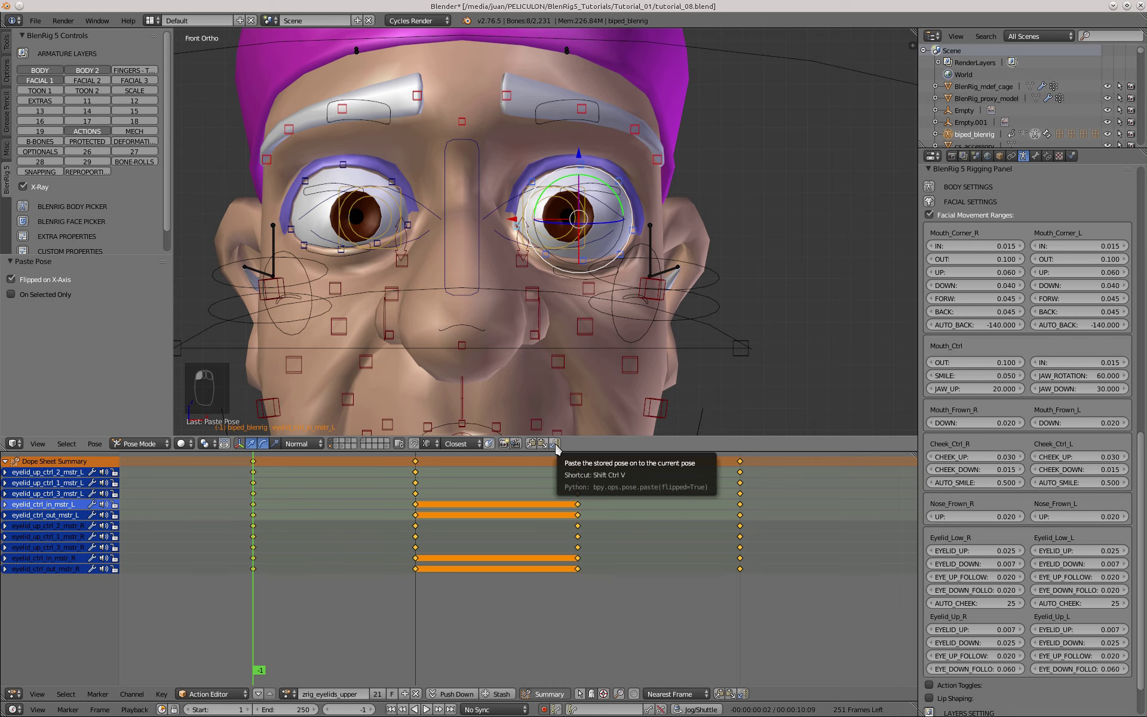
- Mirror the left eyelid poses at frames 1 and 2 onto the right eyelids with a flipped paste
middle_click_drag(593, 276, 461, 261)
key("Right")
key("Right")
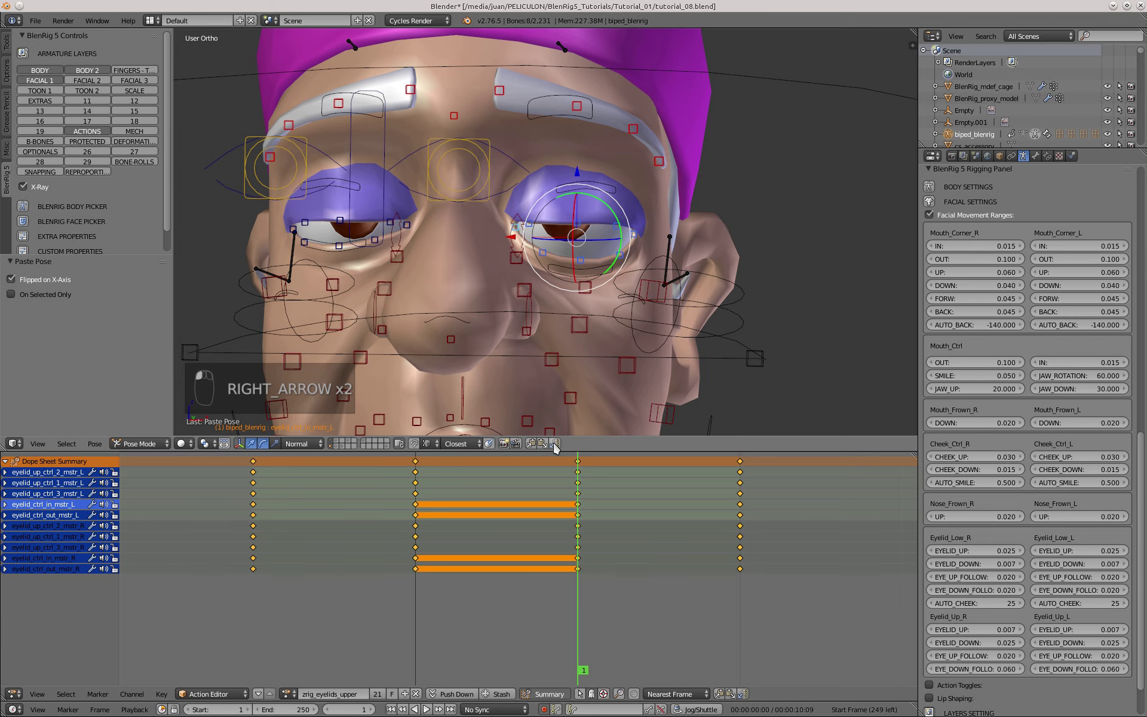
key("Right")
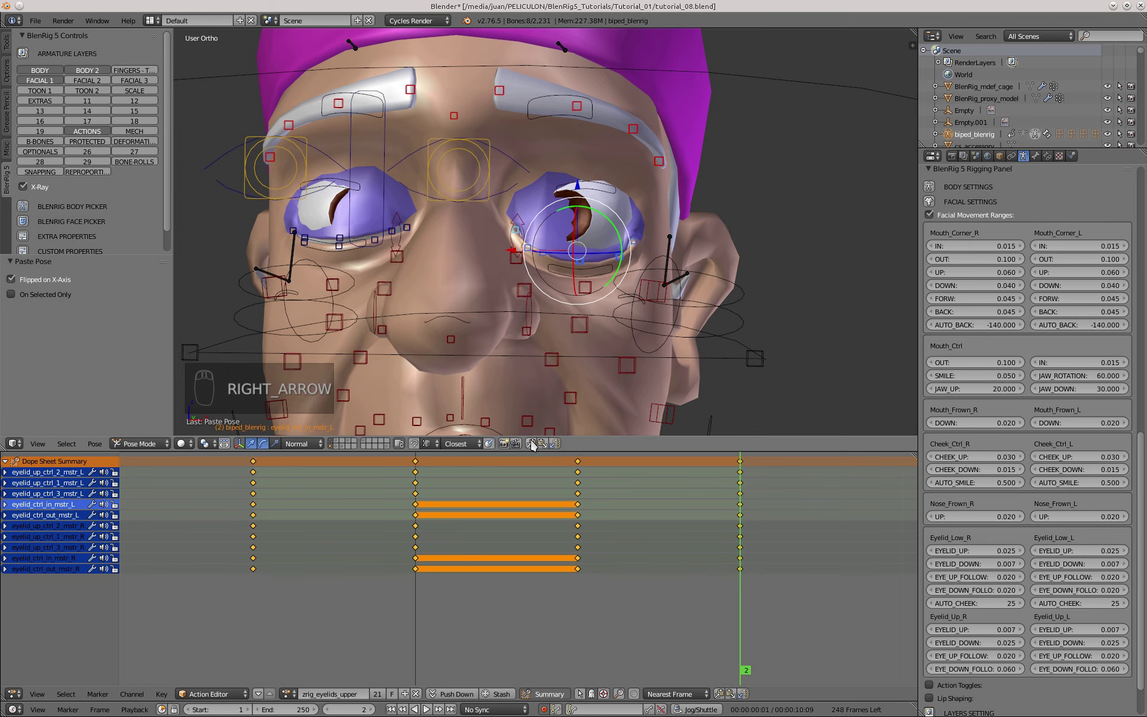
left_click(556, 444)
- Compare both eyes' raised, rest, half-closed and closed eyelid poses by stepping through frames -1 to 2
middle_click_drag(496, 250, 512, 264)
key("Left")
key("Left")
key("Right")
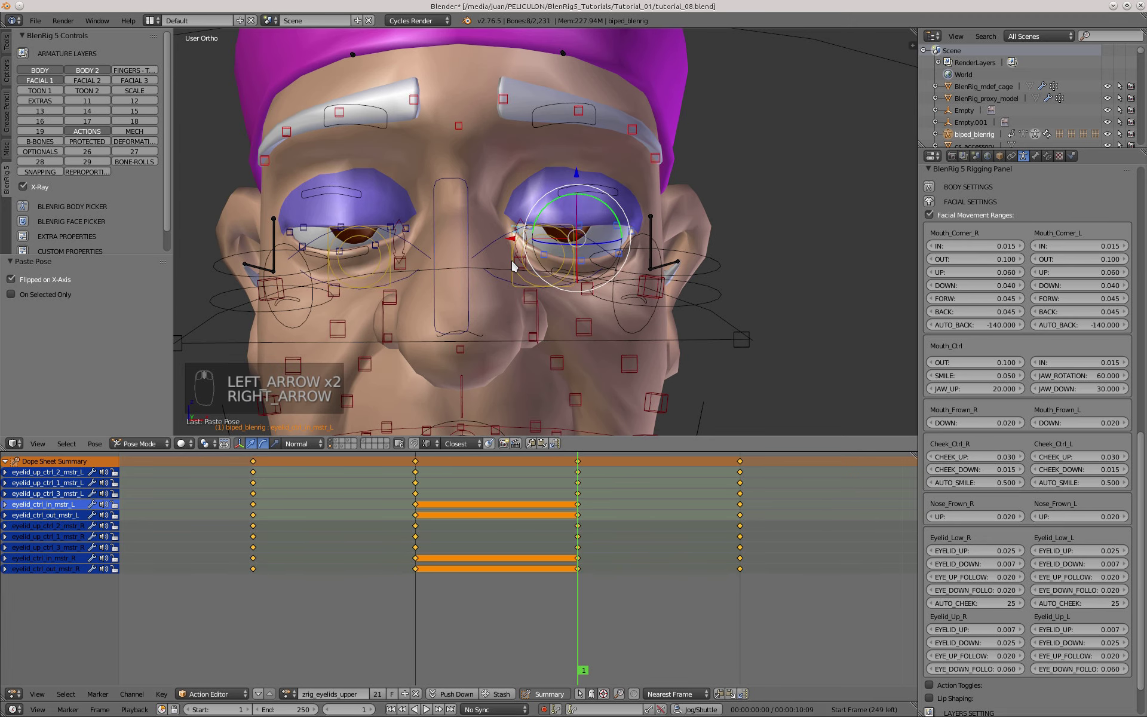
key("Left")
key("Left")
key("Left")
key("Right")
key("Right")
key("Right")
key("Right")
key("Left")
key("Left")
key("Left")
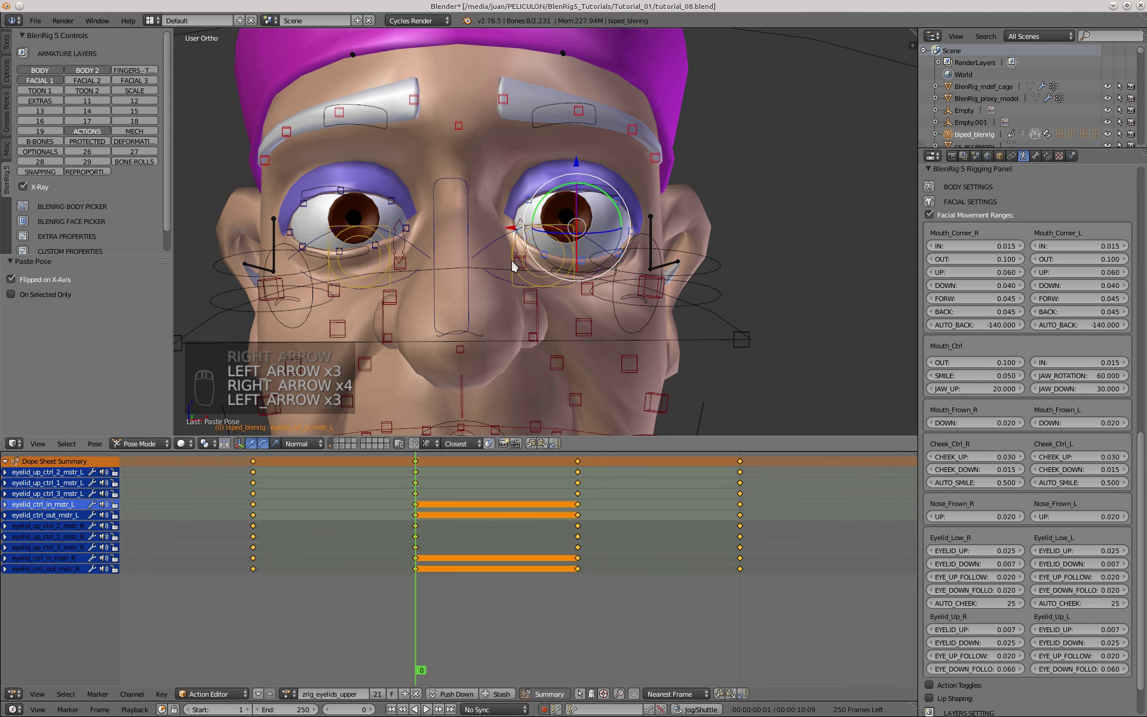
key("Left")
key("Right")
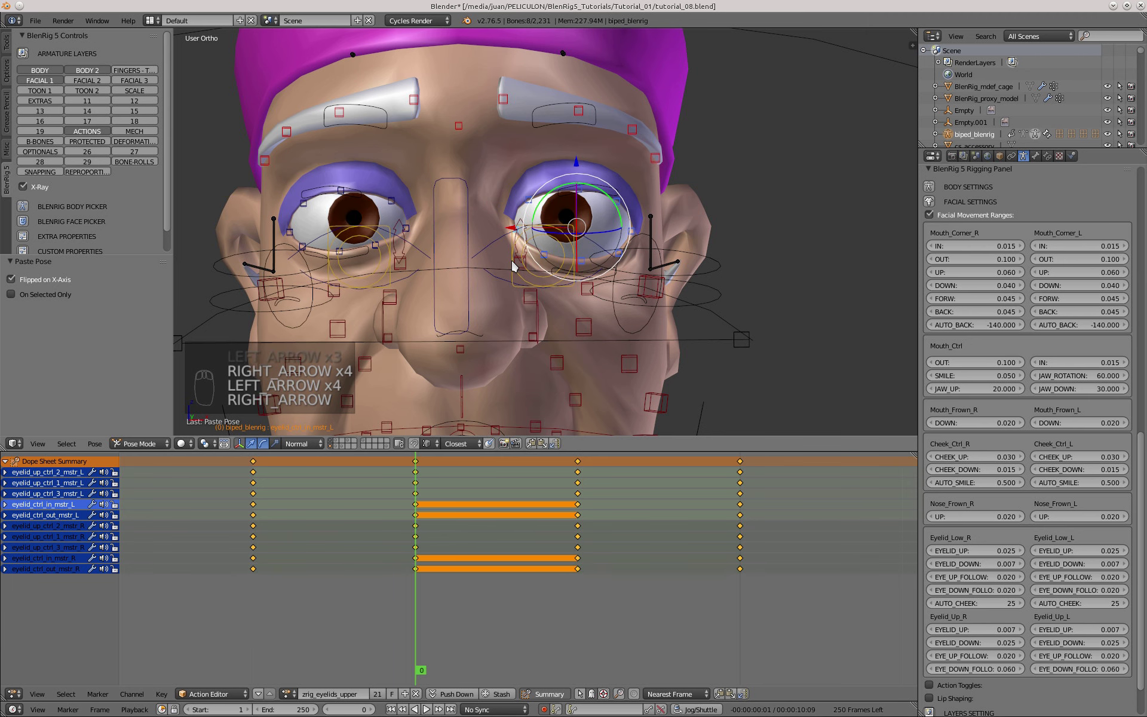
- Unlink the zrig_eyelids_upper action from the armature and deselect all bones
left_click(416, 694)
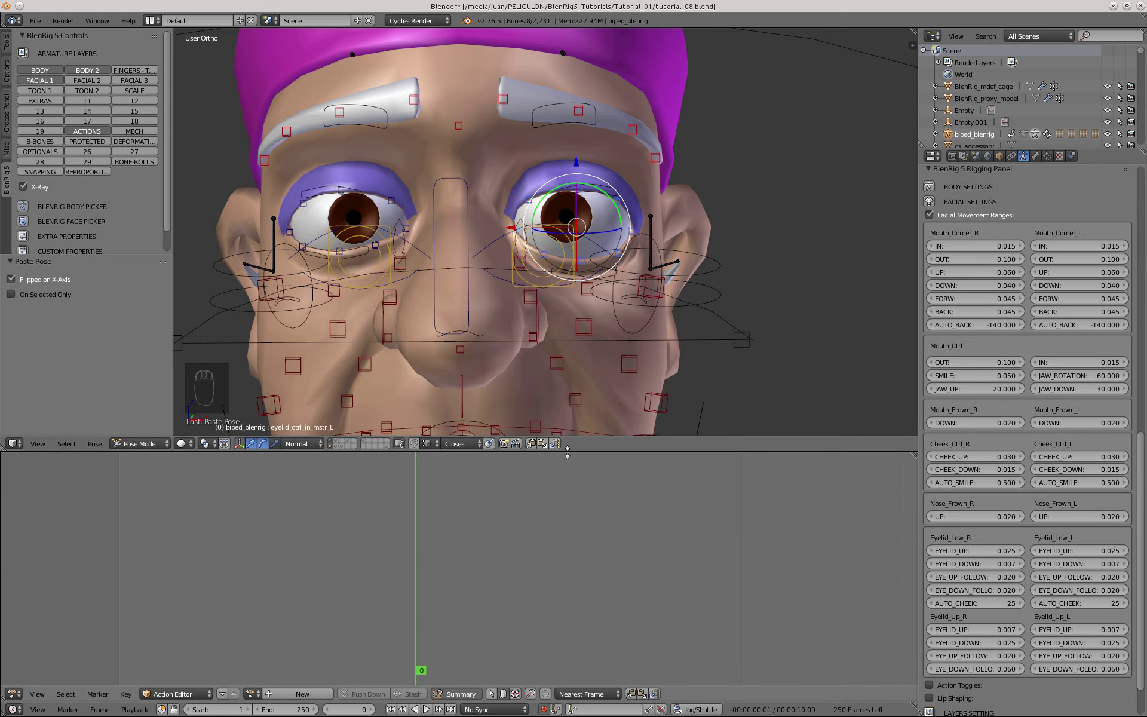
scroll(503, 233, "down", 3)
key("KP_1")
scroll(519, 248, "up", 3)
key("a")
key("a")
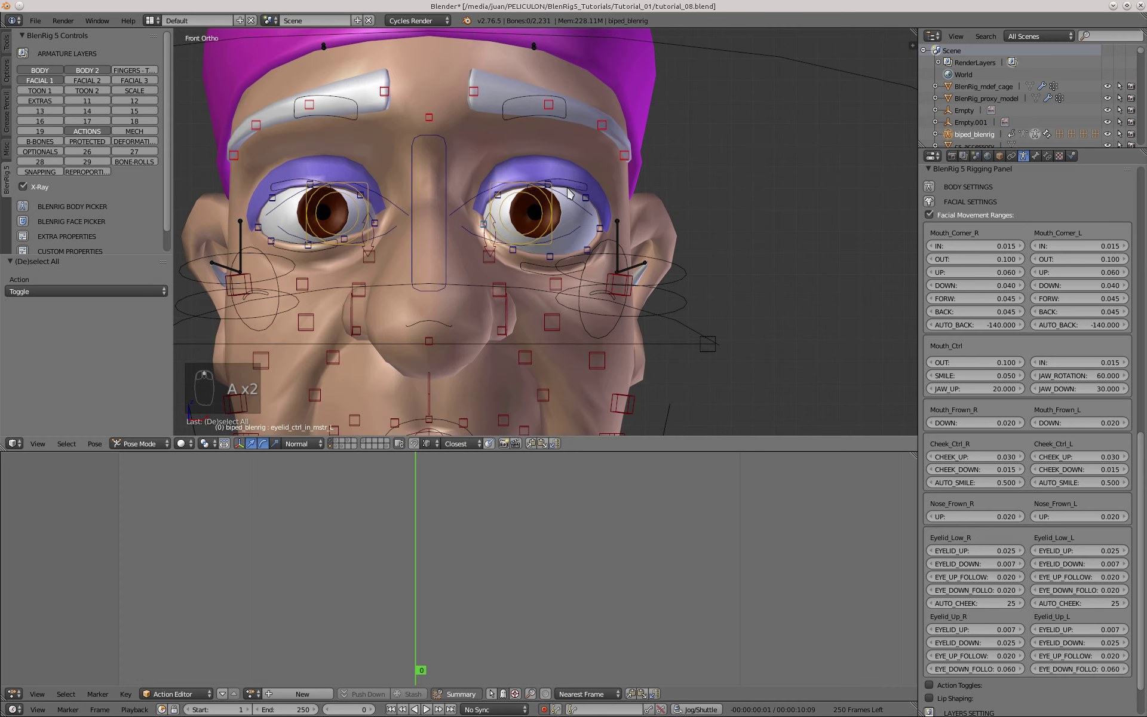
- Try moving the left upper eyelid control eyelid_up_ctrl_L to test the lid's response, cancelling each move
right_click(568, 190)
middle_click_drag(615, 290, 525, 216)
scroll(532, 216, "up", 3)
key("g")
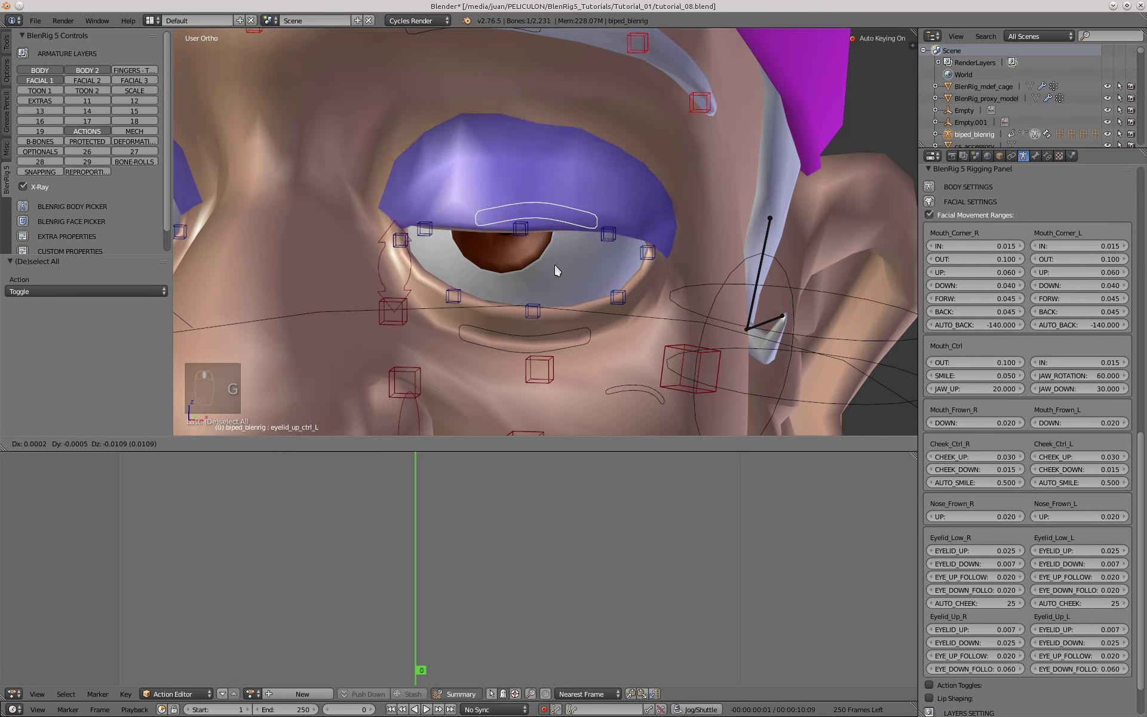
right_click(548, 149)
scroll(559, 168, "down", 3)
key("g")
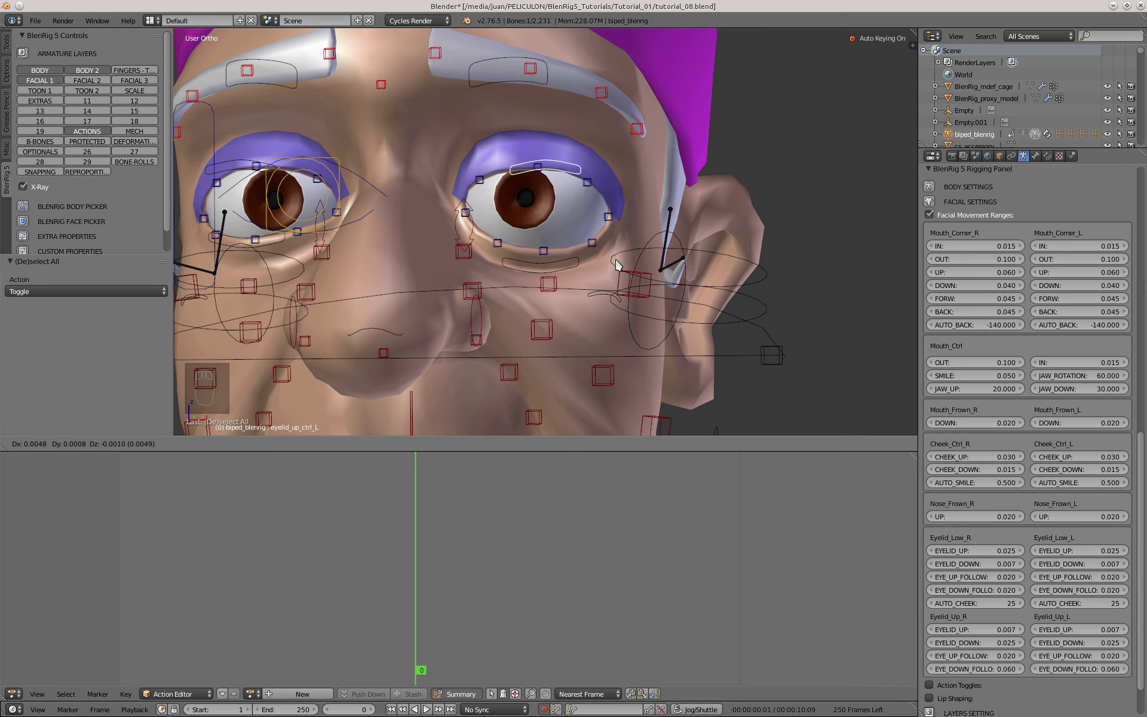
right_click(625, 239)
- Try moving the right upper eyelid control eyelid_up_ctrl_R to test the mirrored poses, cancelling the move
middle_click_drag(239, 208, 415, 225)
right_click(425, 184)
scroll(428, 184, "up", 1)
key("g")
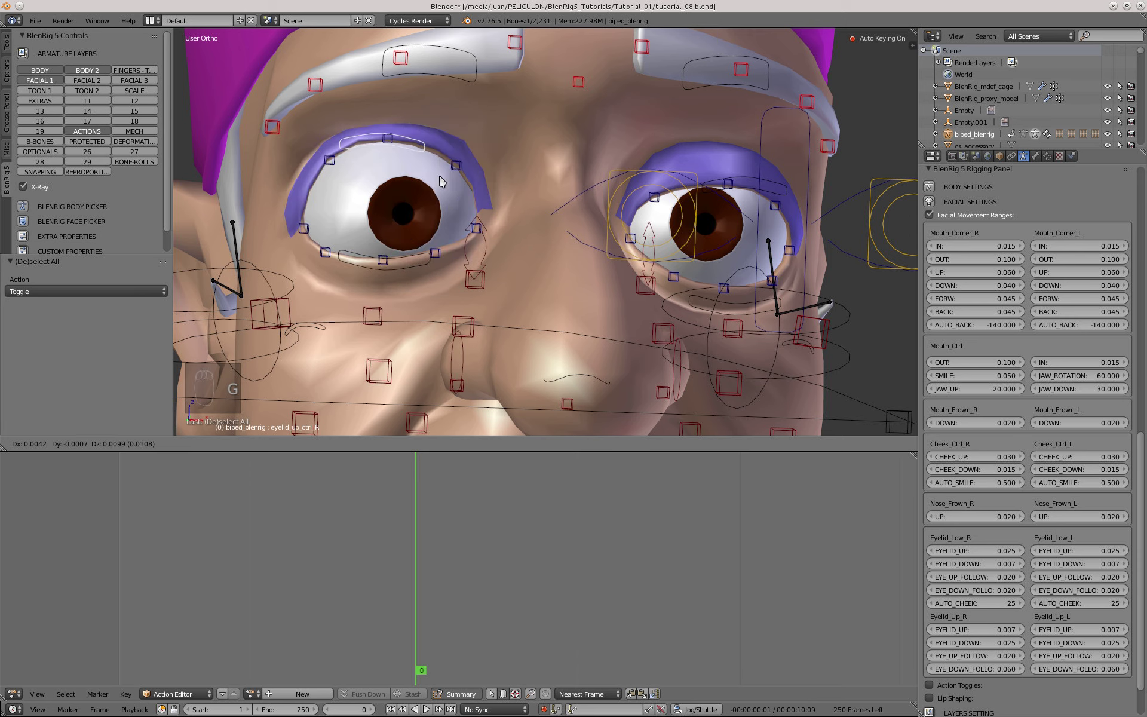
right_click(454, 179)
- Try lowering eyelid_up_ctrl_L by about 0.022, check the closed lid from an angle, and clear its location
scroll(473, 209, "down", 4)
key("KP_1")
middle_click_drag(807, 314, 766, 326)
scroll(657, 239, "up", 4)
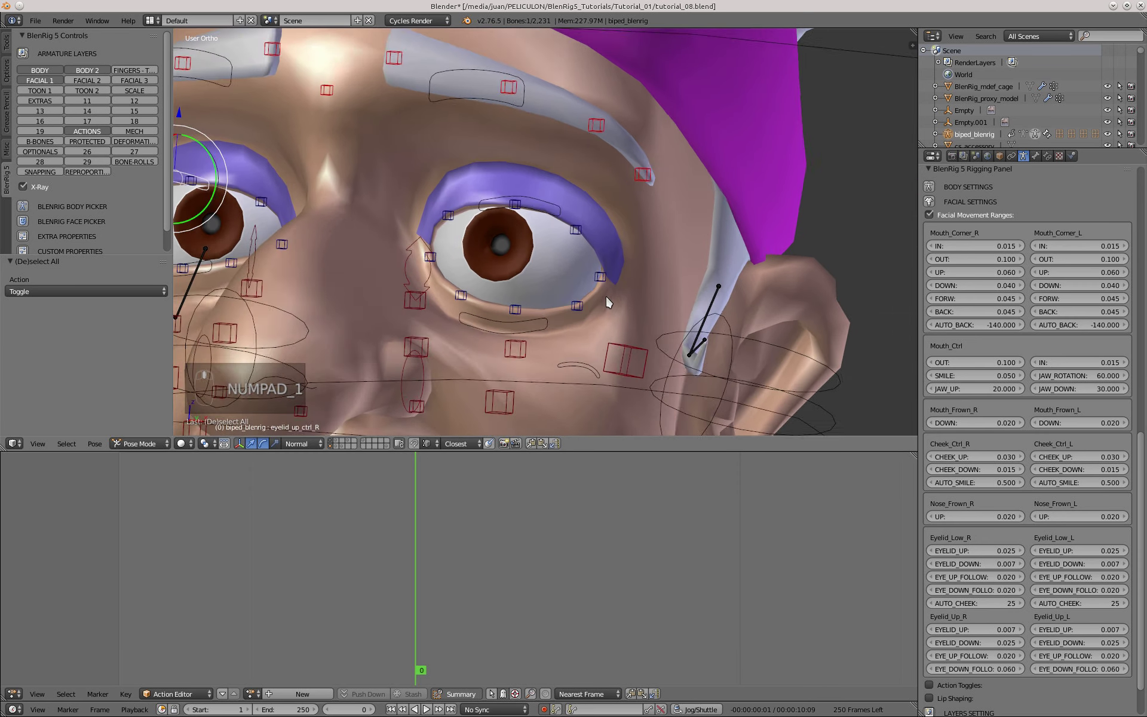
middle_click_drag(606, 302, 584, 305)
right_click(521, 213)
middle_click_drag(433, 256, 483, 215, "shift")
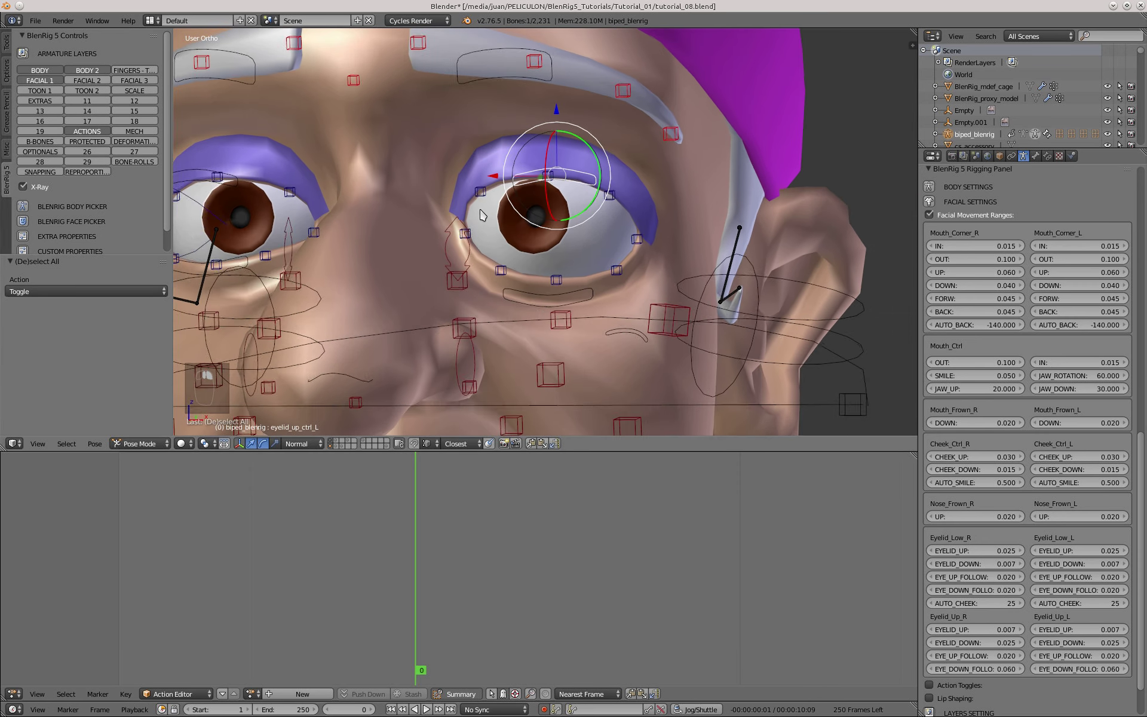
scroll(558, 214, "up", 2)
key("g")
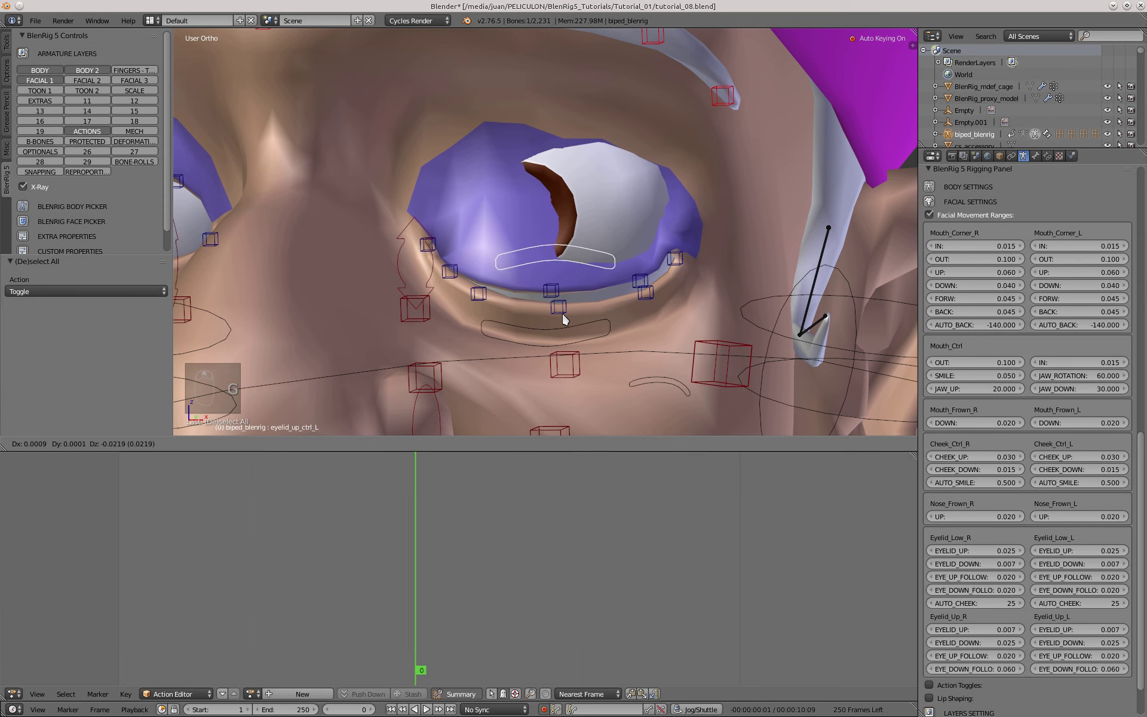
left_click(565, 320)
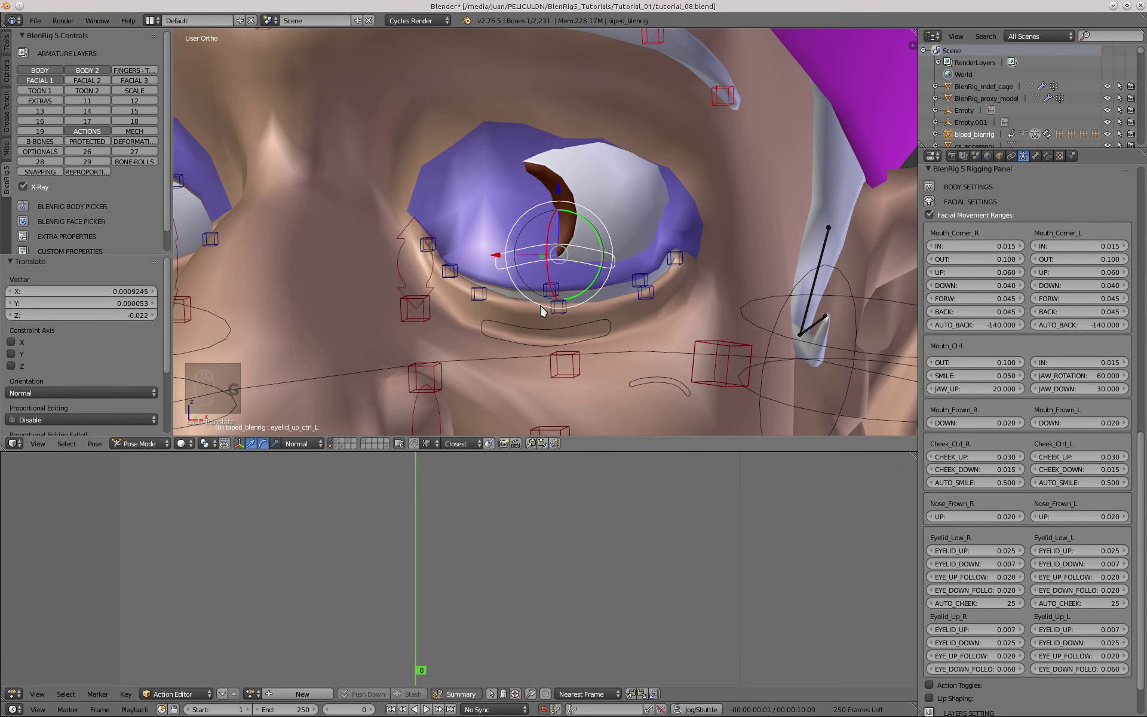
middle_click_drag(542, 310, 467, 141)
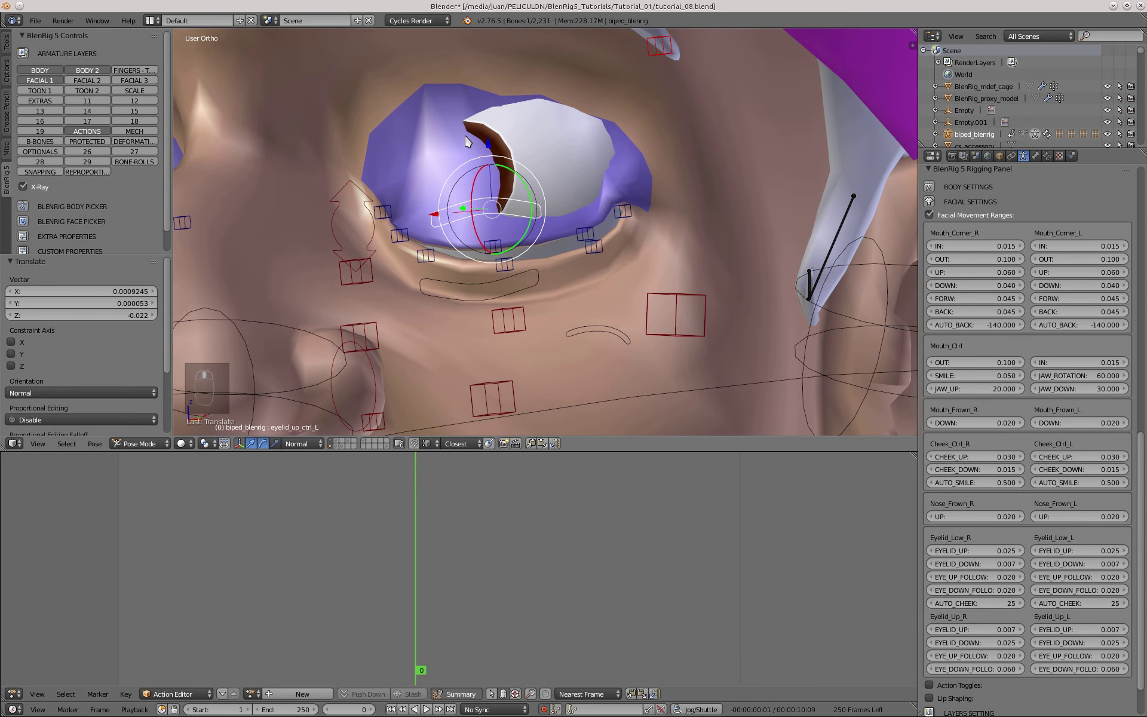
middle_click_drag(578, 222, 445, 161)
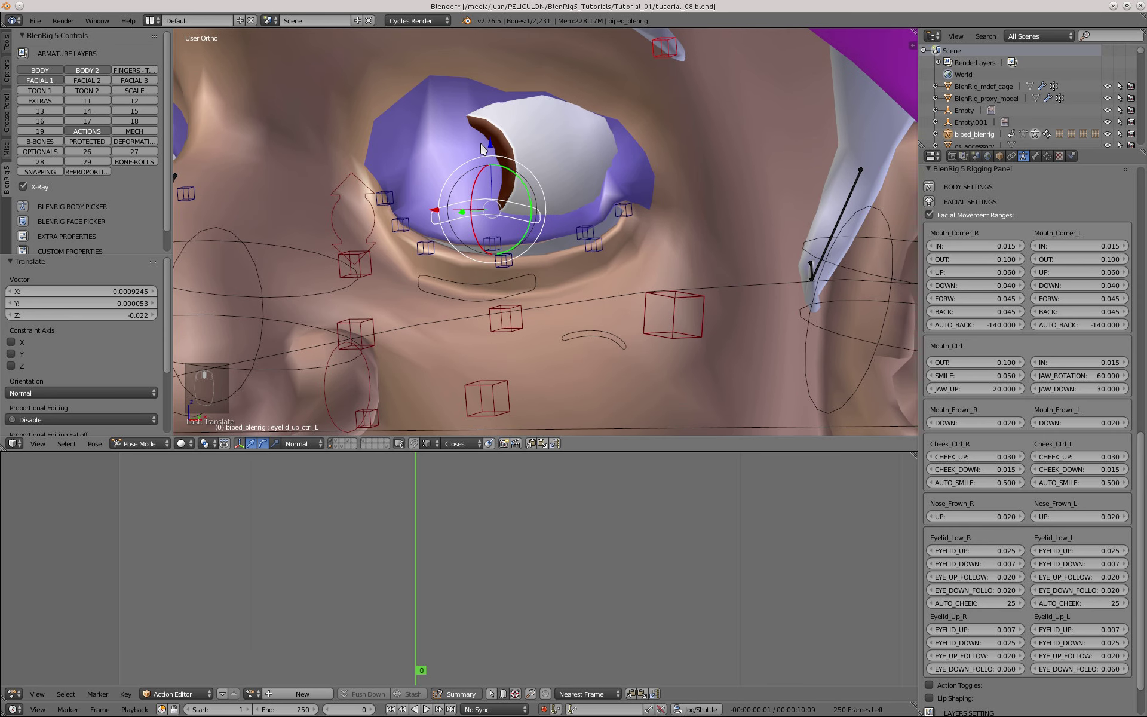
key("alt+g")
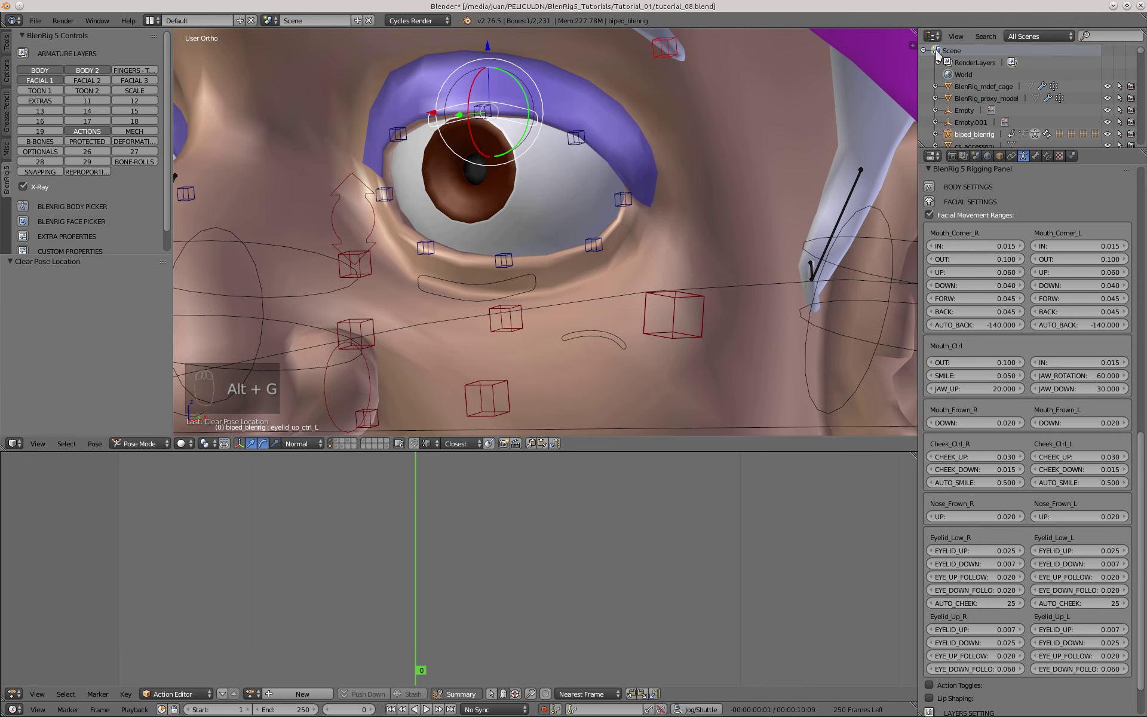
- Show the transform properties of eyelid_up_ctrl_L and lower the control along Z by about 0.034
key("n")
left_click_drag(650, 180, 749, 179)
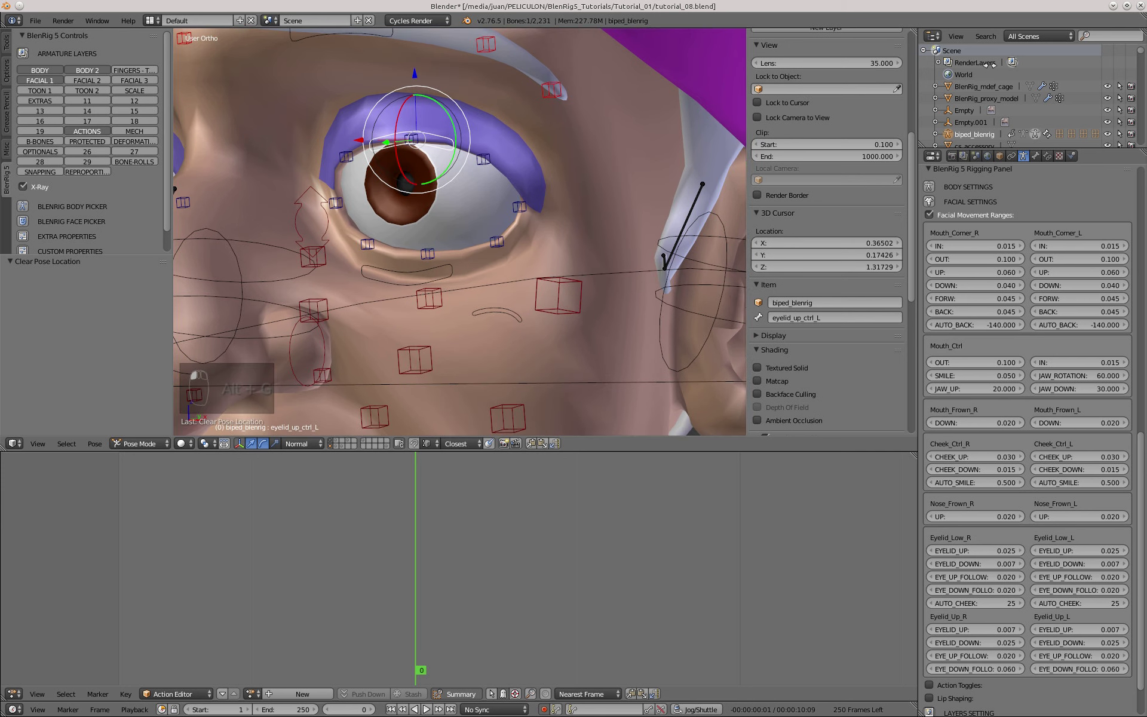
scroll(855, 180, "up", 8)
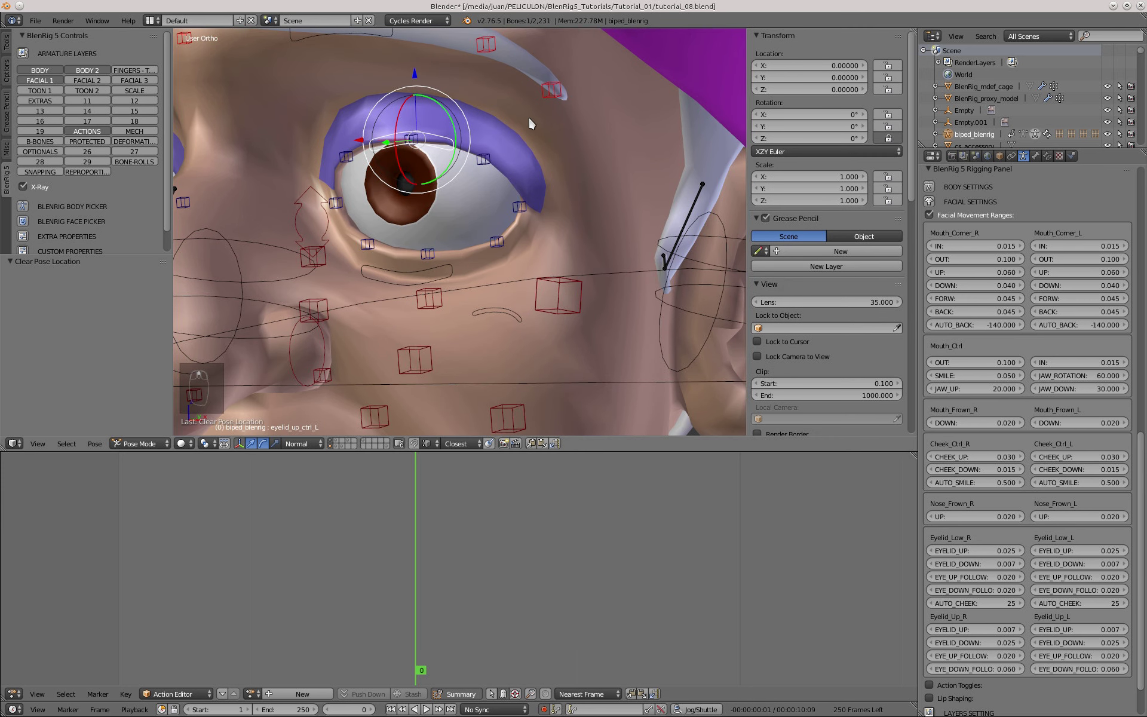
middle_click_drag(530, 120, 526, 125)
left_click_drag(417, 80, 401, 199)
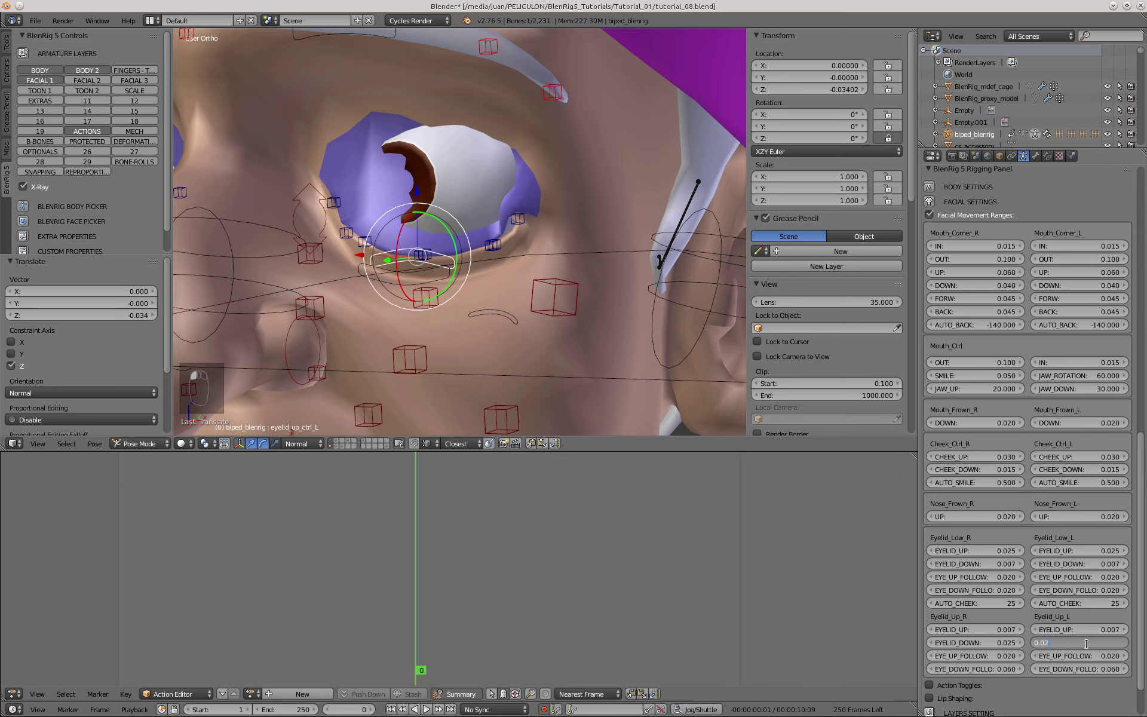
- Set the EYELID_DOWN movement range to 0.034 for both Eyelid_Up_L and Eyelid_Up_R
key("BackSpace")
key("BackSpace")
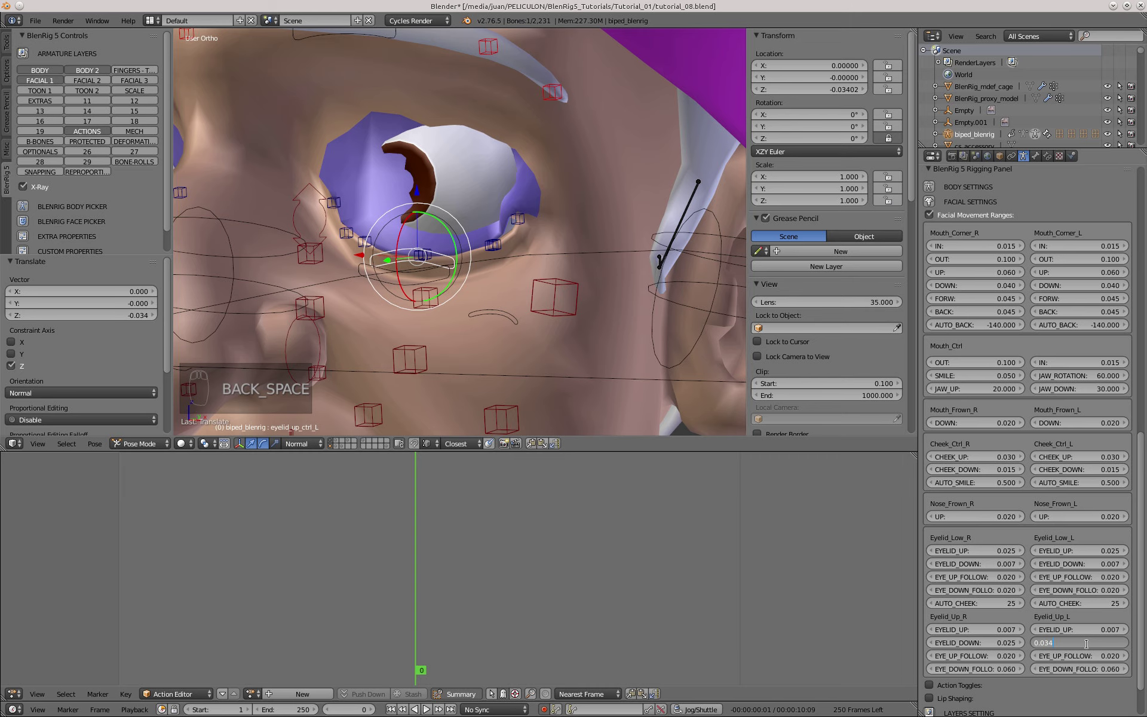
type("34")
key("Return")
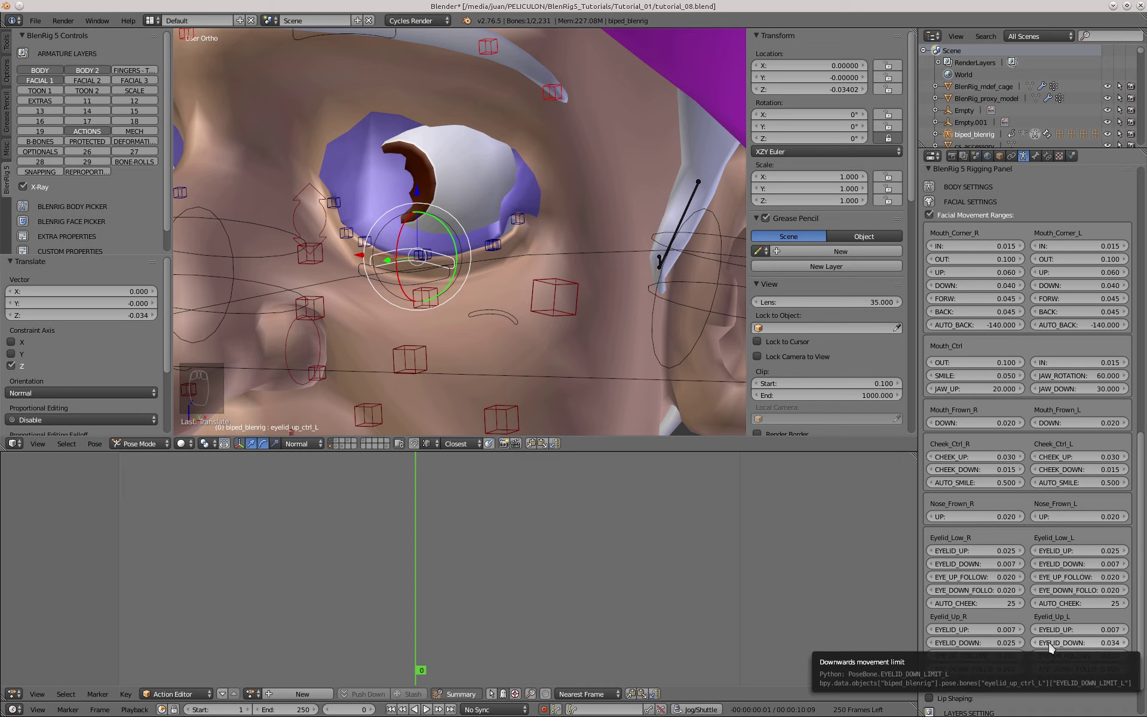
key("ctrl+c")
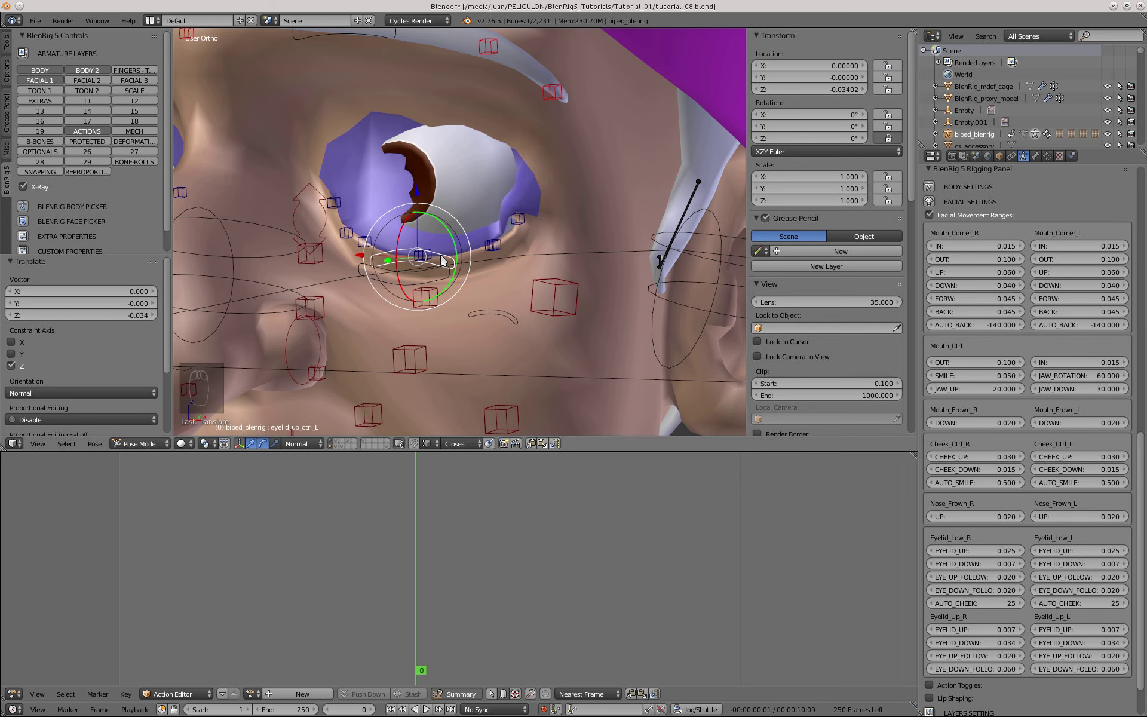
- Reset eyelid_up_ctrl_L and try closing the left upper eyelid, lowering the control by about 0.036 and checking it from several angles
key("alt+g")
key("g")
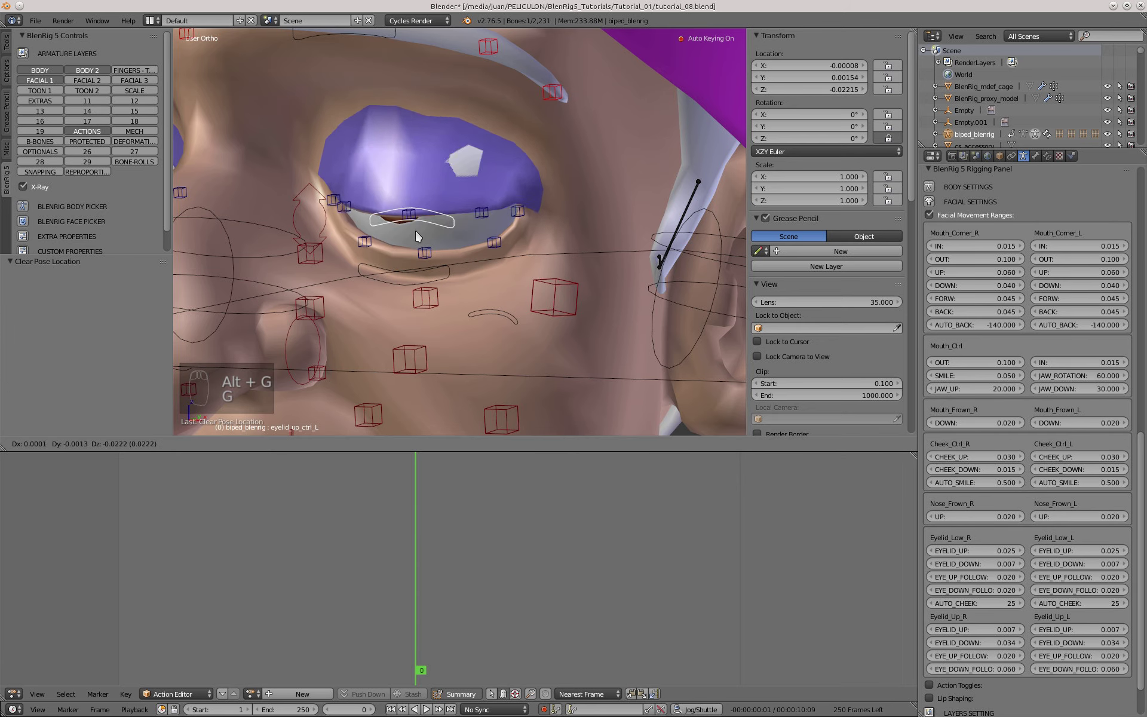
right_click(414, 267)
scroll(401, 190, "up", 4)
key("g")
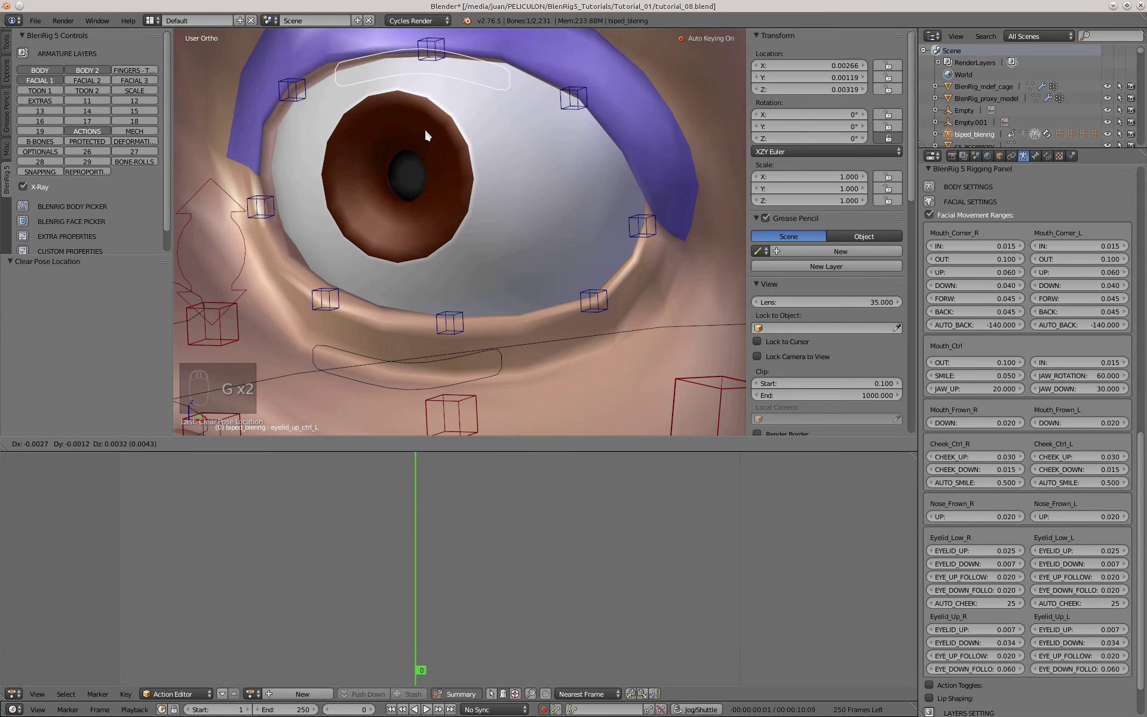
left_click(452, 433)
scroll(502, 351, "down", 2)
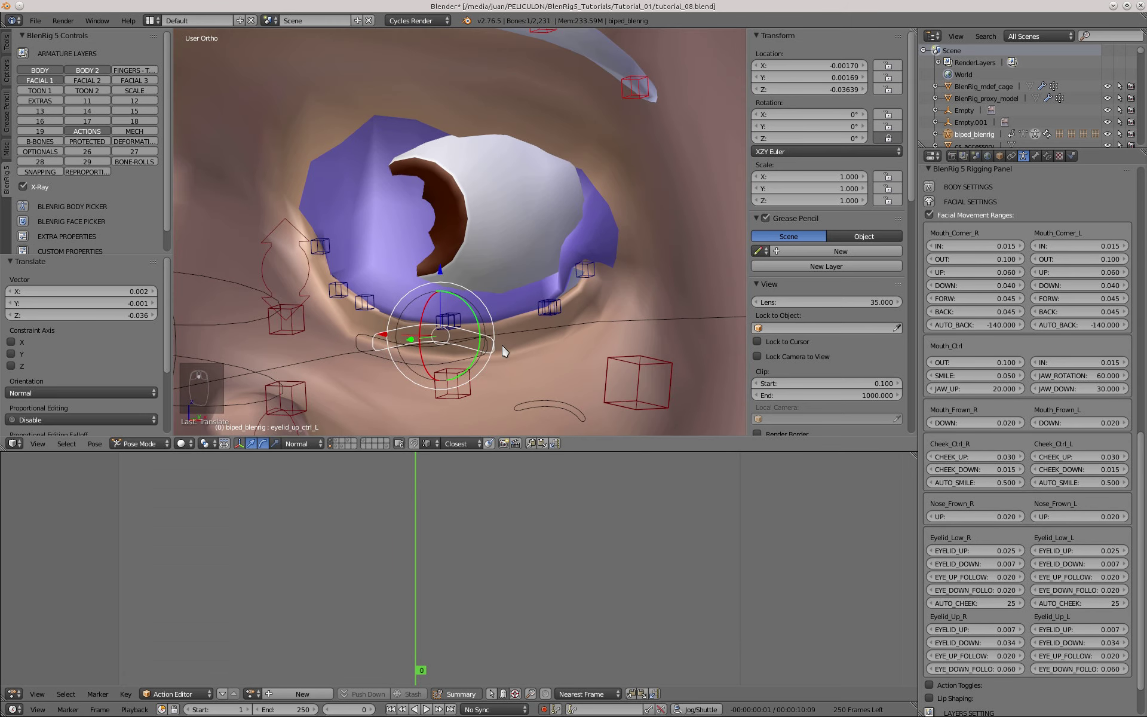
middle_click_drag(502, 351, 448, 369)
key("g")
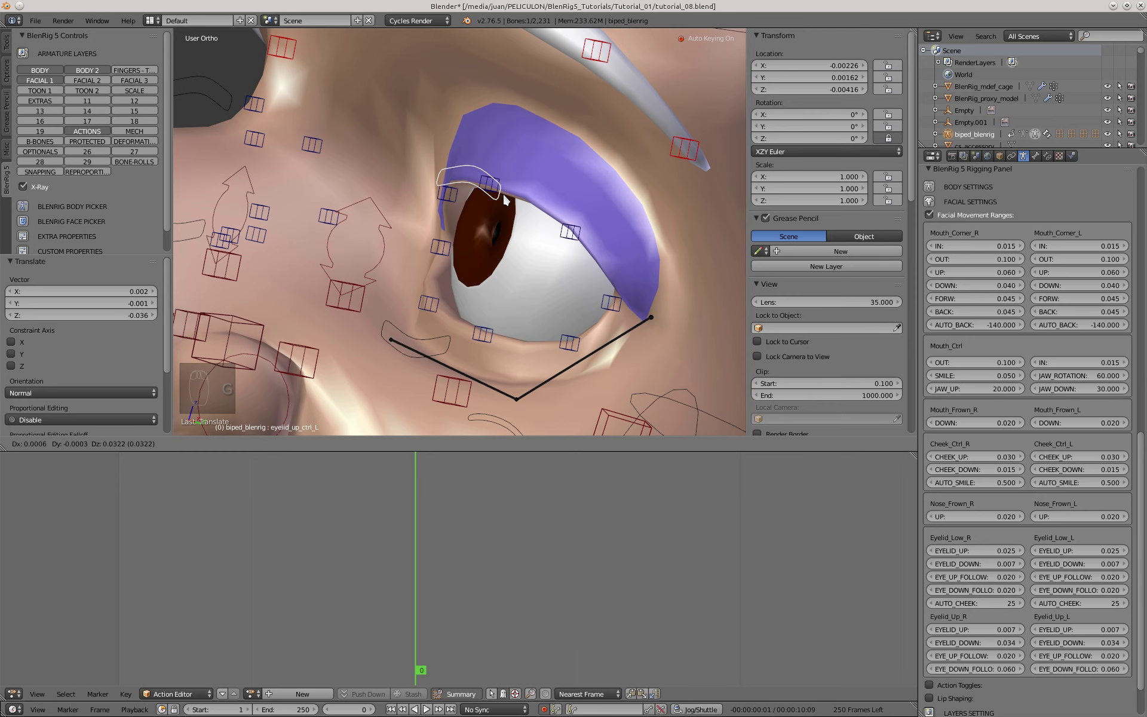
right_click(495, 359)
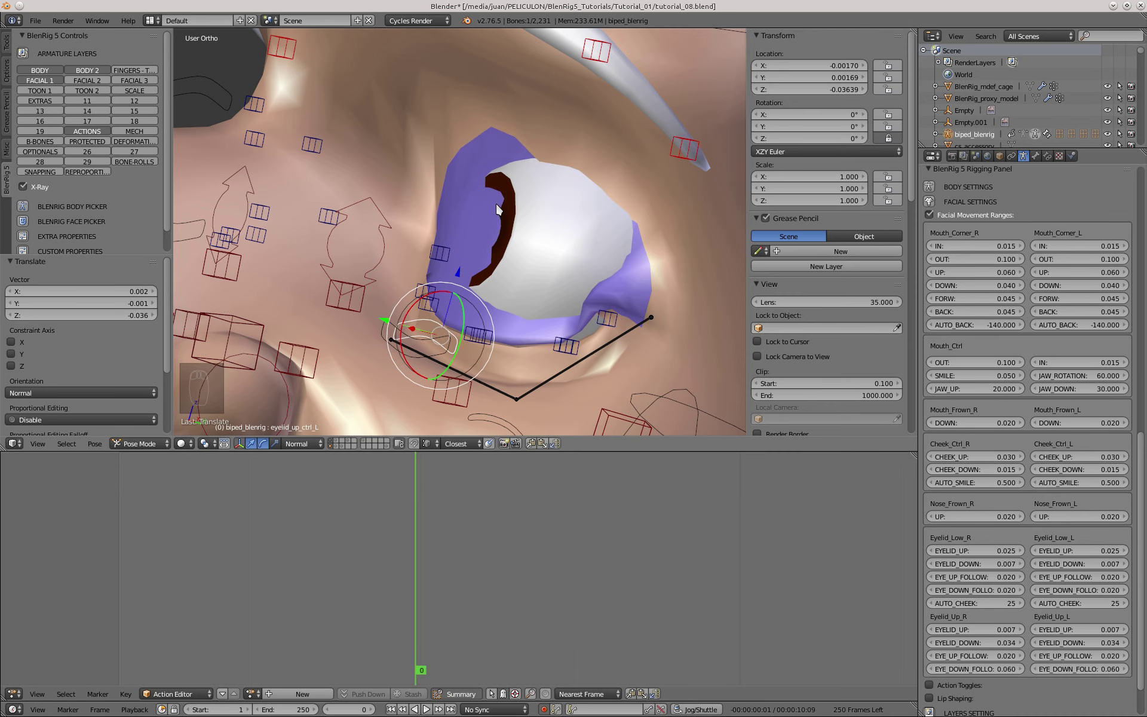
- Clear the location of eyelid_up_ctrl_L, test its downward movement once more without keeping it, and return to a front close-up
key("alt+g")
key("g")
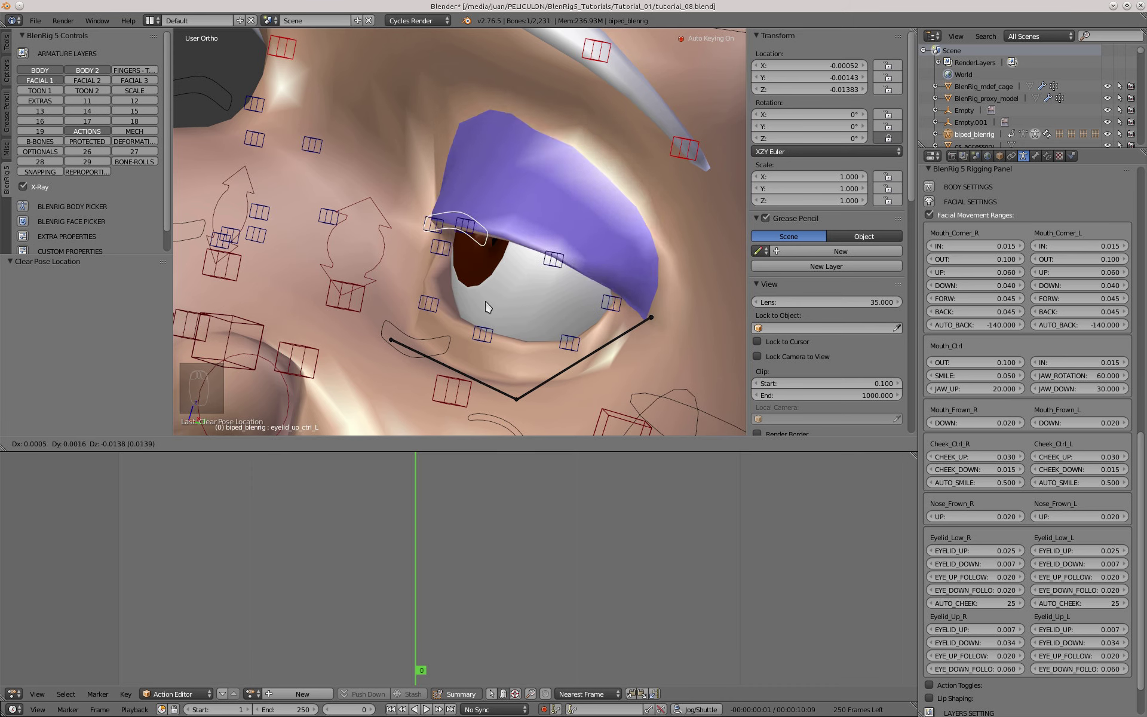
key("Escape")
scroll(475, 274, "down", 5)
key("KP_1")
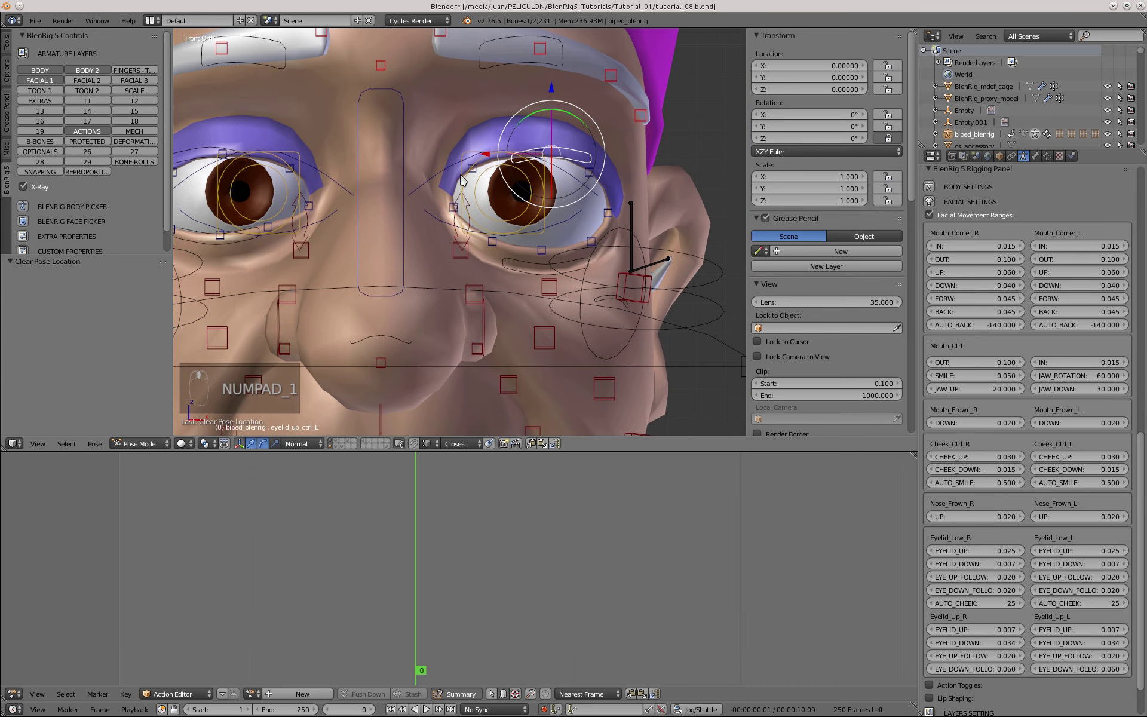
scroll(537, 179, "up", 3)
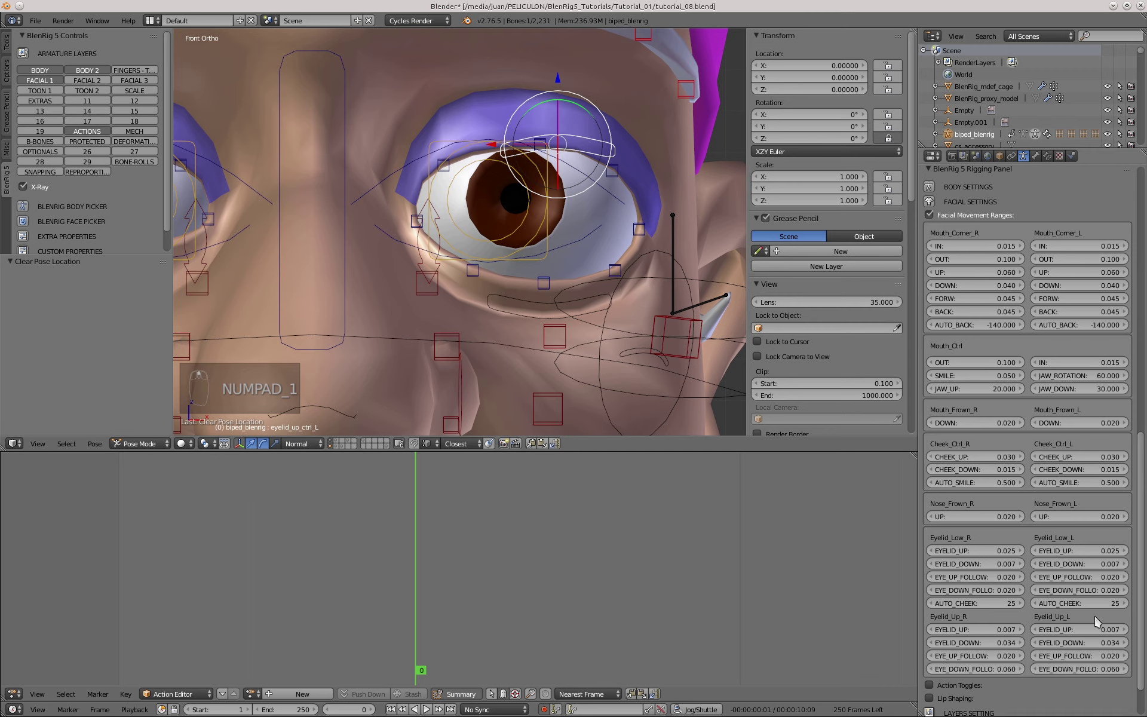
- Try closing the left upper eyelid from the front, lowering eyelid_up_ctrl_L by about 0.034 without keeping the move
scroll(496, 152, "down", 4)
scroll(526, 129, "up", 2)
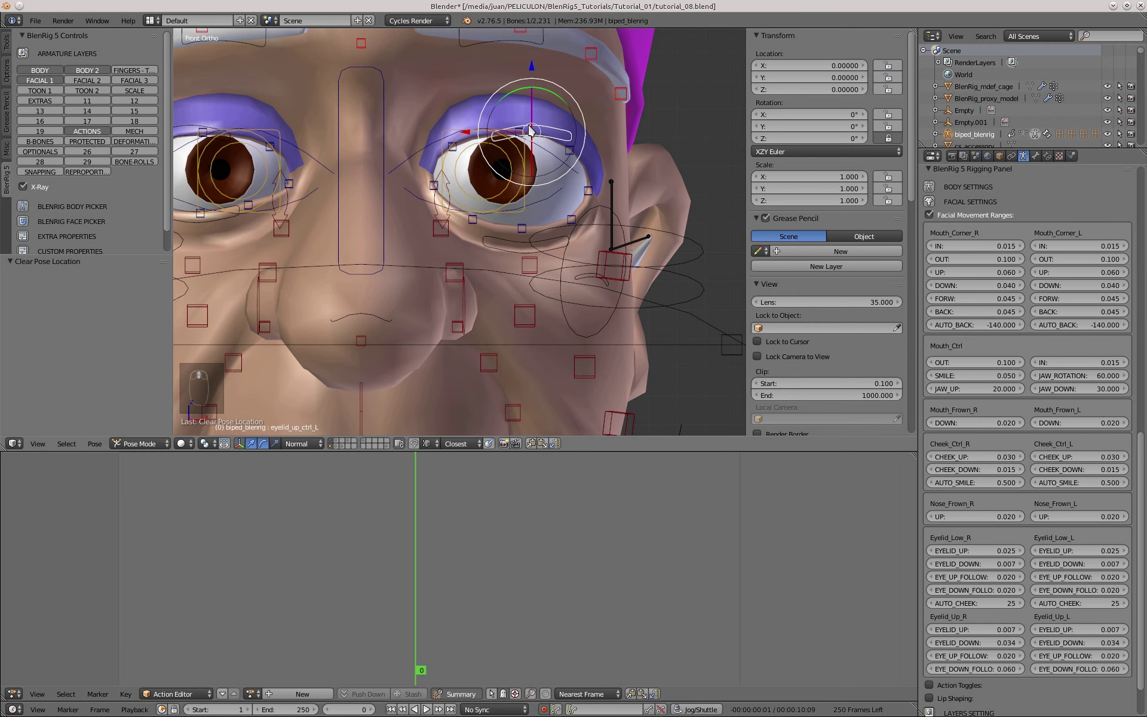
key("g")
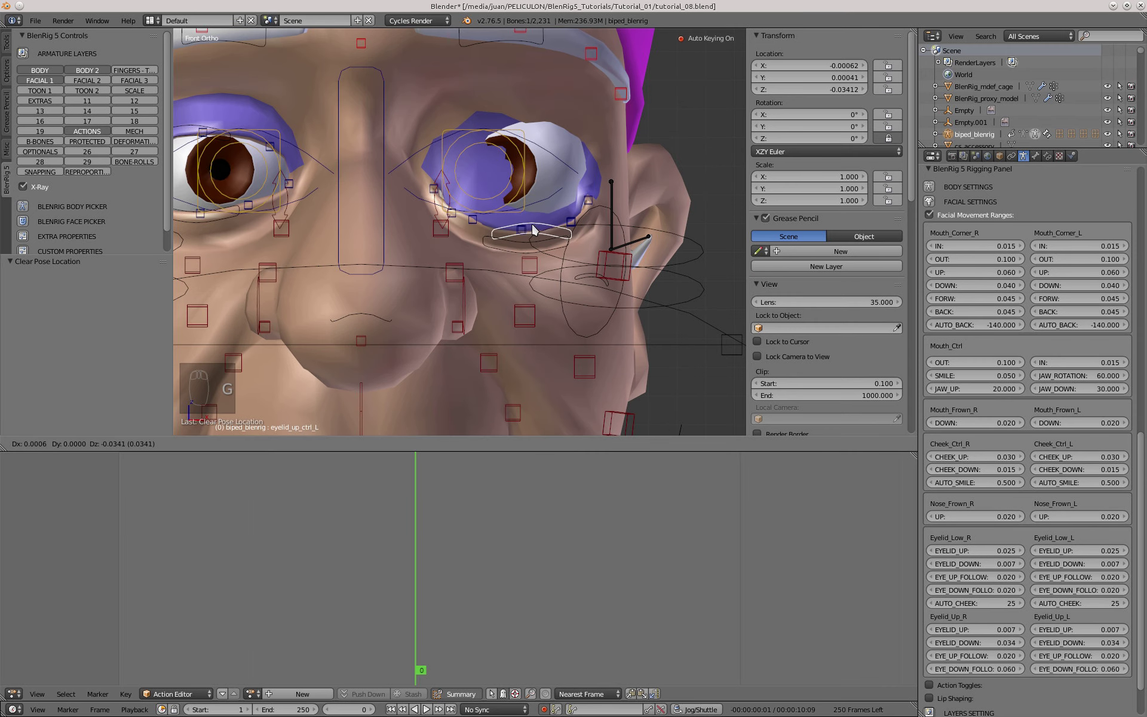
right_click(543, 91)
scroll(541, 89, "up", 3)
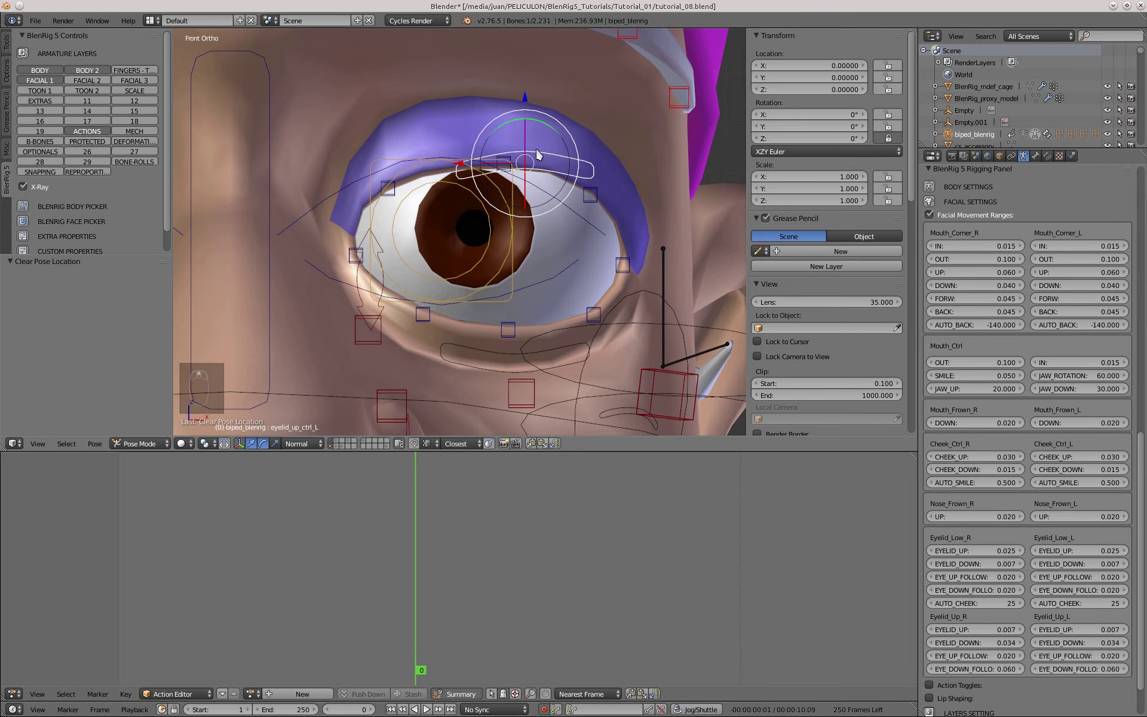
- Test eyelid_up_ctrl_L from angled views, lowering it to about -0.035 and moving it again, and clear its location
middle_click_drag(537, 154, 534, 245)
key("g")
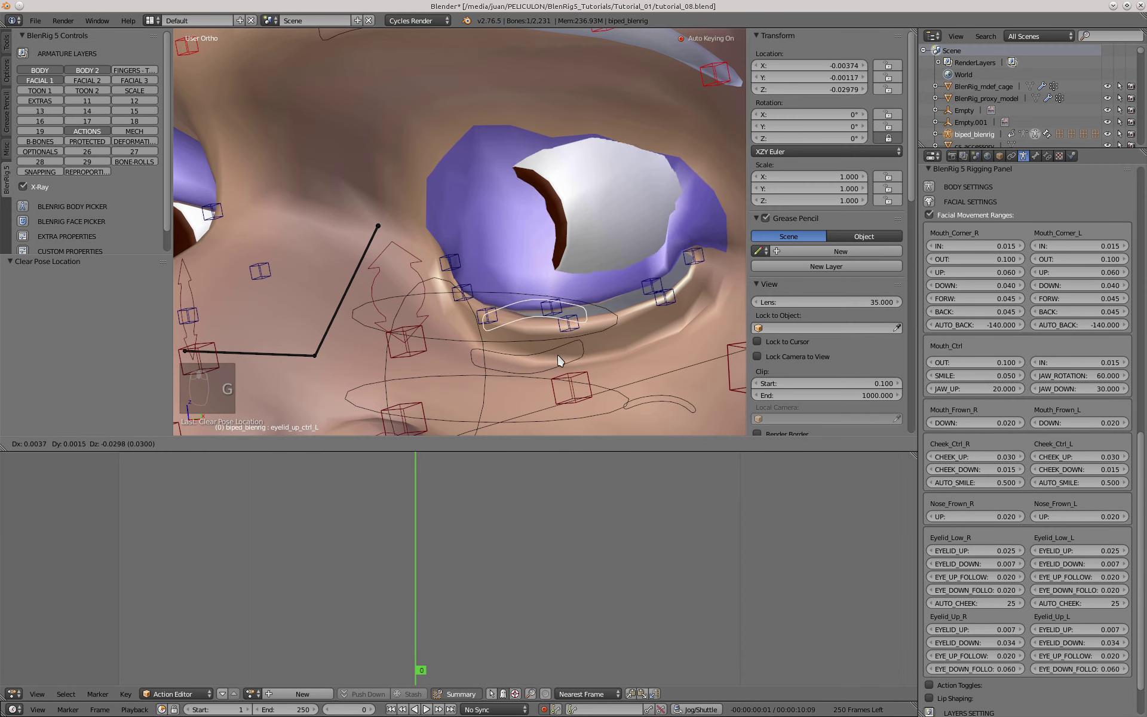
left_click(560, 368)
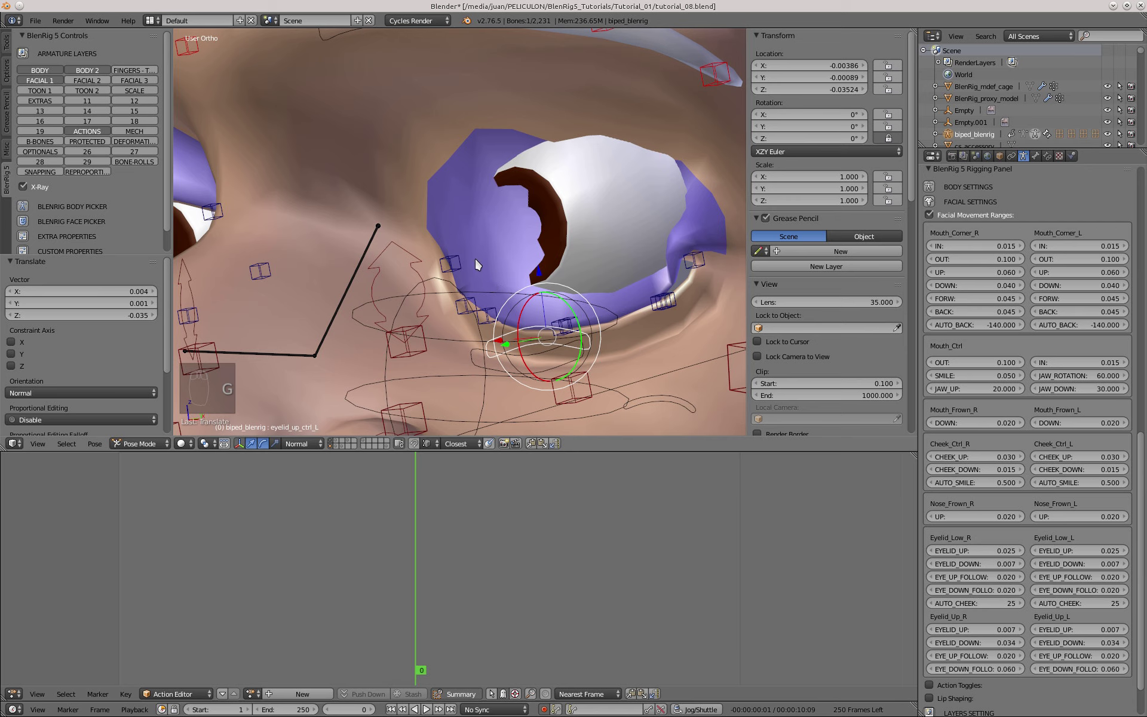
middle_click_drag(477, 263, 383, 251)
key("g")
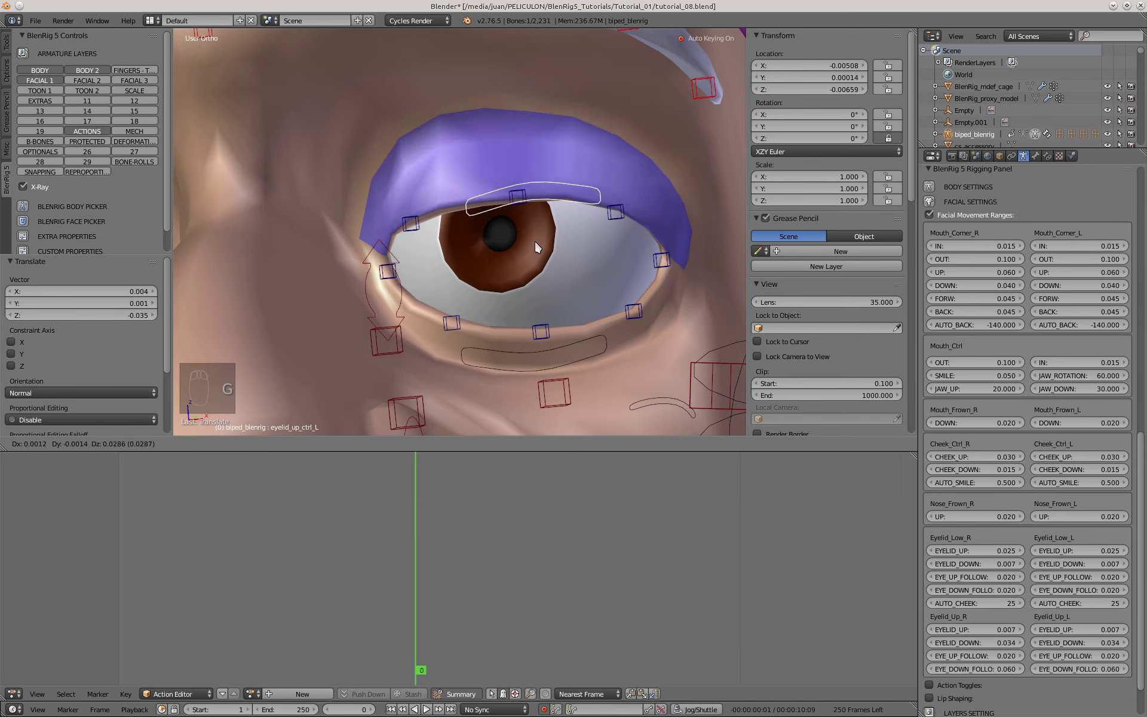
left_click(534, 314)
key("alt+g")
scroll(504, 134, "down", 3)
key("KP_1")
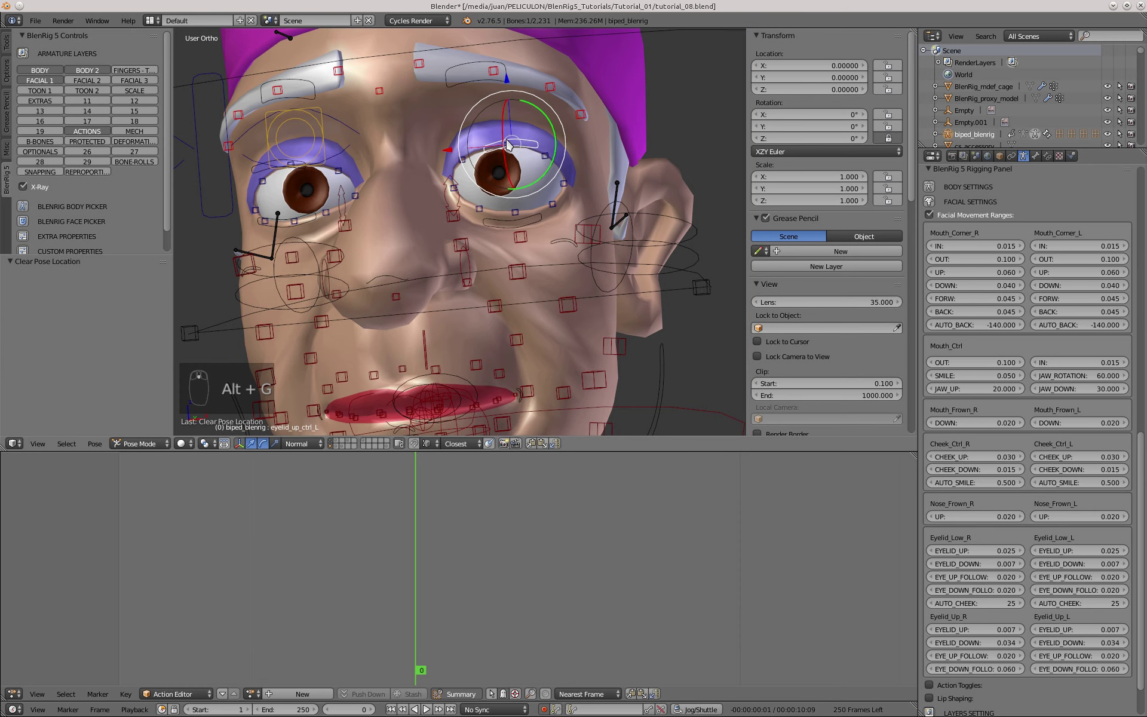
- Raise eyelid_up_ctrl_L by about 0.010 along Z to open the left upper eyelid
scroll(499, 174, "up", 3)
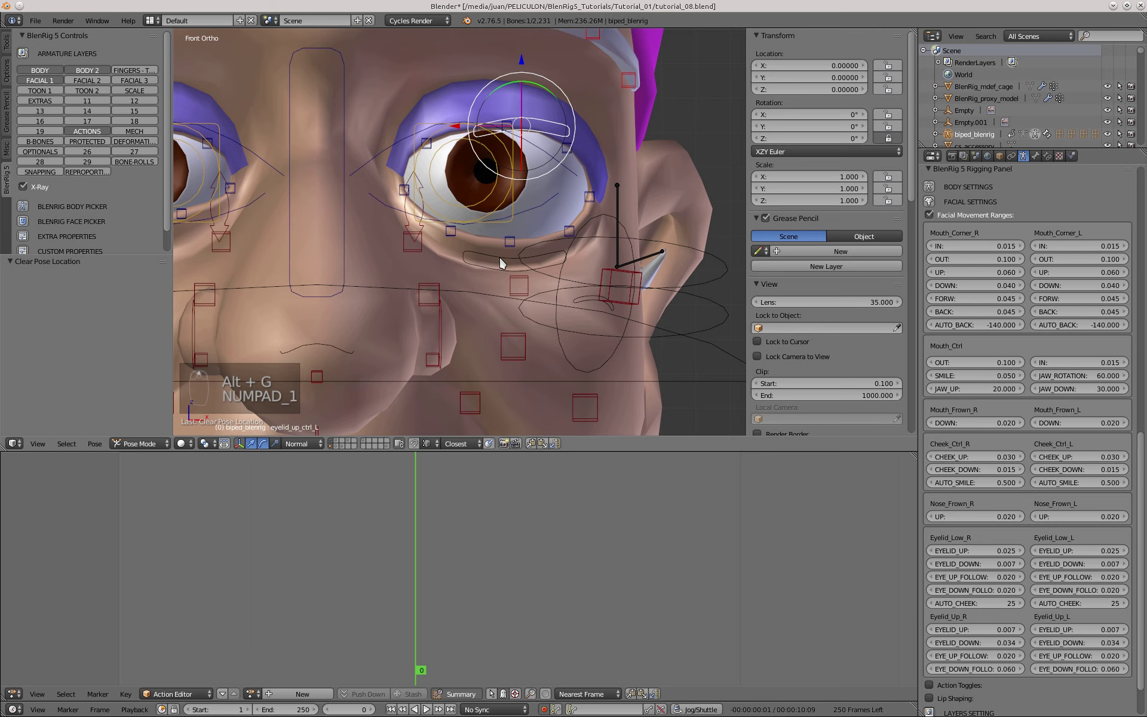
right_click(500, 256)
middle_click_drag(500, 255, 457, 236)
scroll(457, 236, "up", 3)
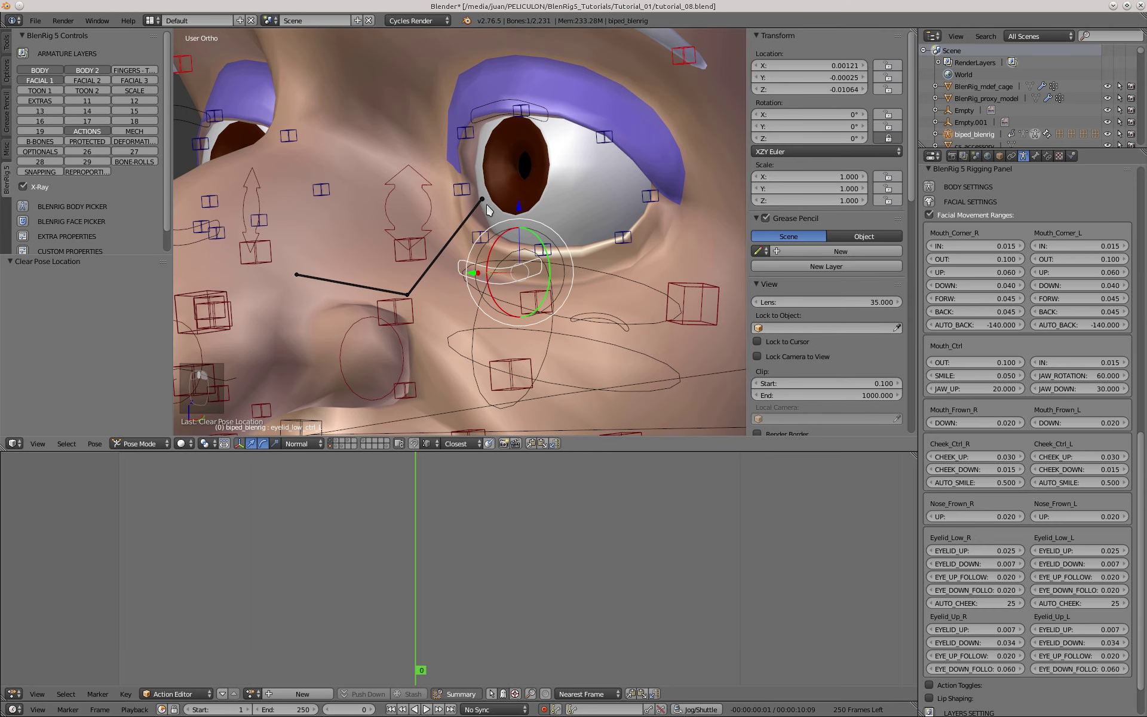
right_click(512, 122)
key("g")
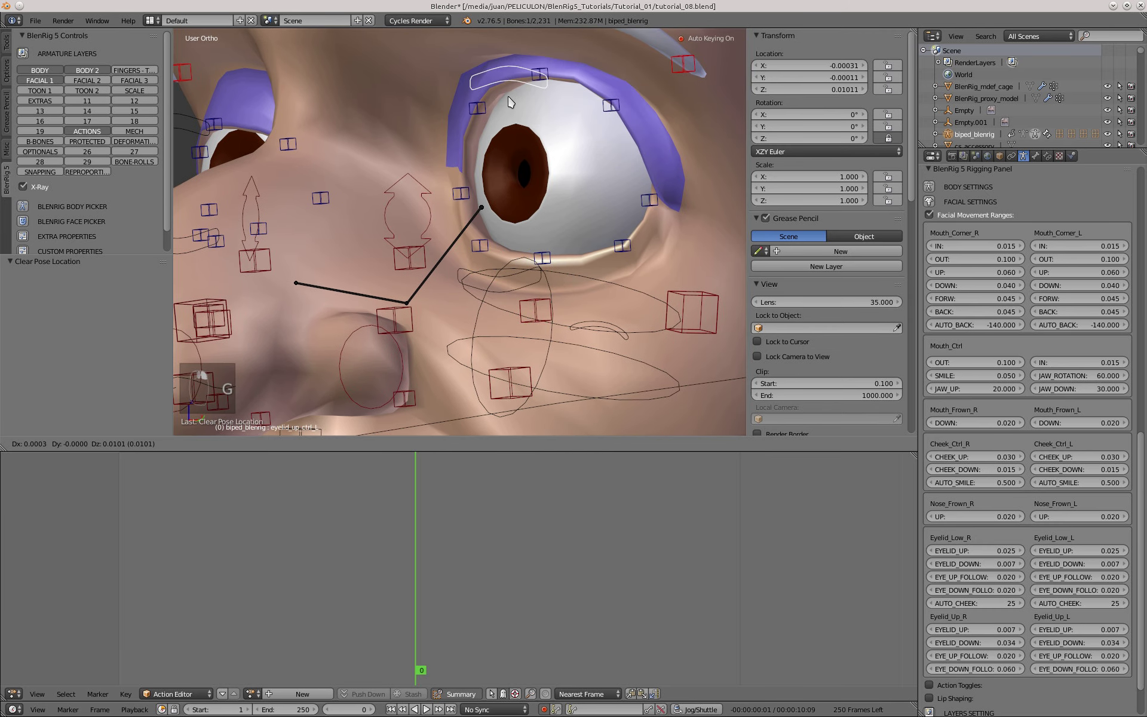
left_click(514, 95)
- Raise eyelid_low_ctrl_L to a Z location of about 0.035 to gauge the lower eyelid's upward range, checking it from the front
right_click(492, 283)
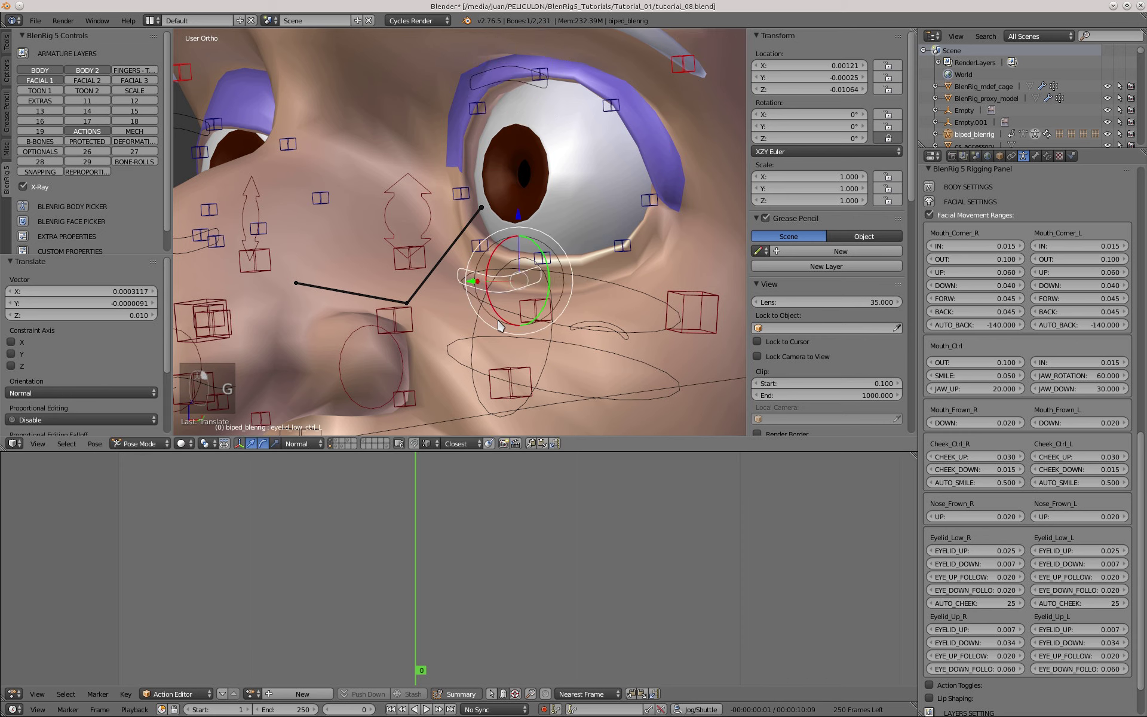
key("g")
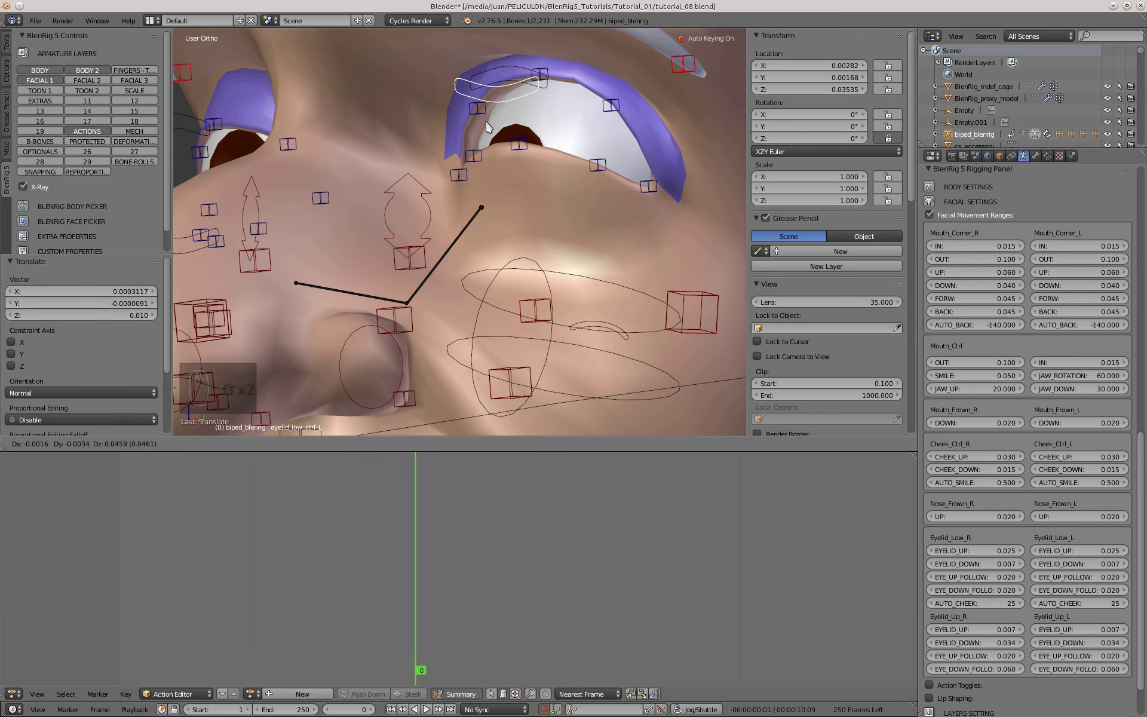
left_click(485, 131)
middle_click_drag(472, 205, 527, 170)
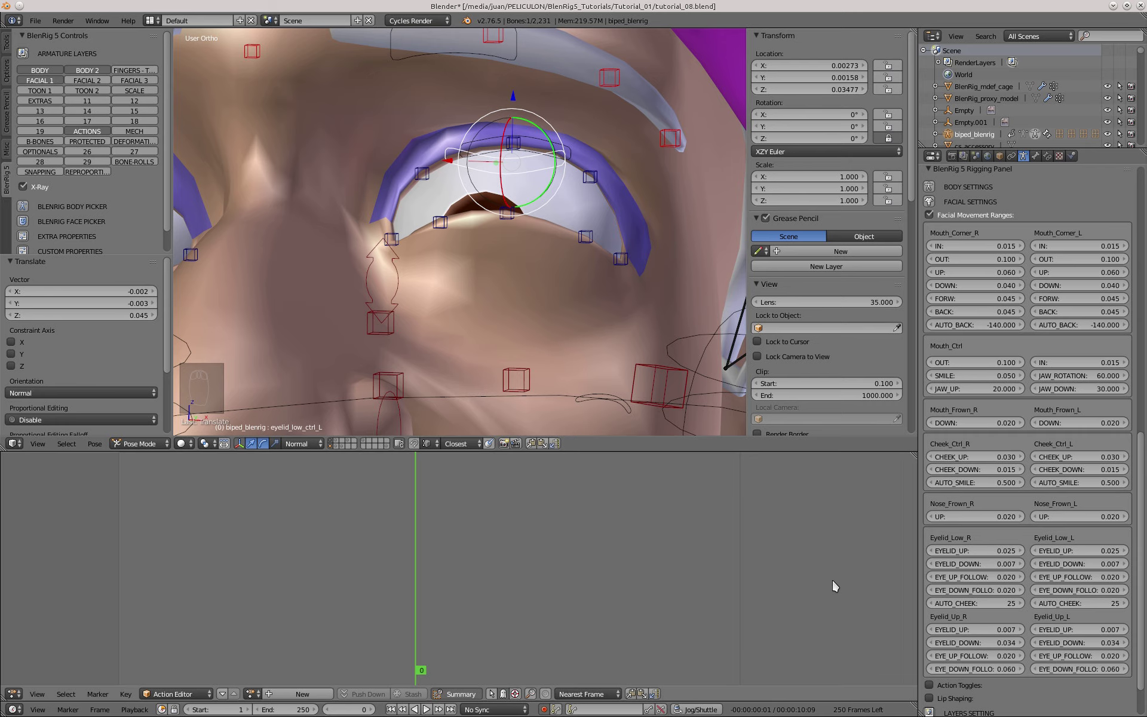
scroll(486, 194, "down", 1)
key("KP_1")
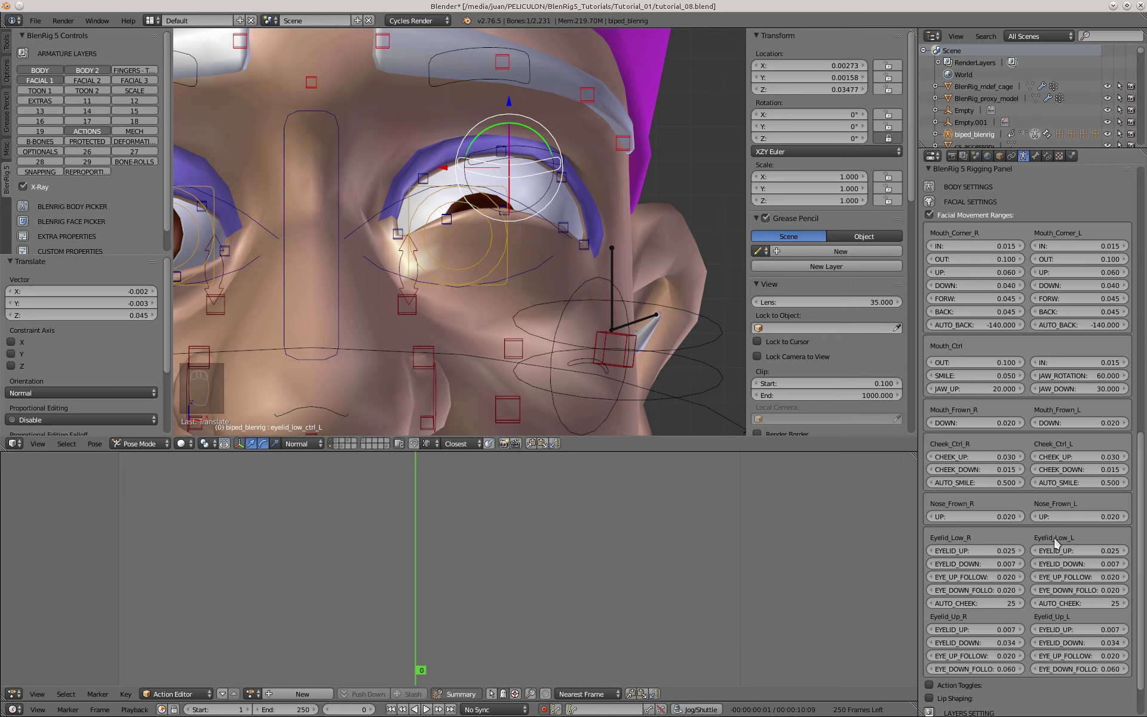
- Set the EYELID_UP movement range to 0.034 for both Eyelid_Low_L and Eyelid_Low_R
double_click(1074, 552)
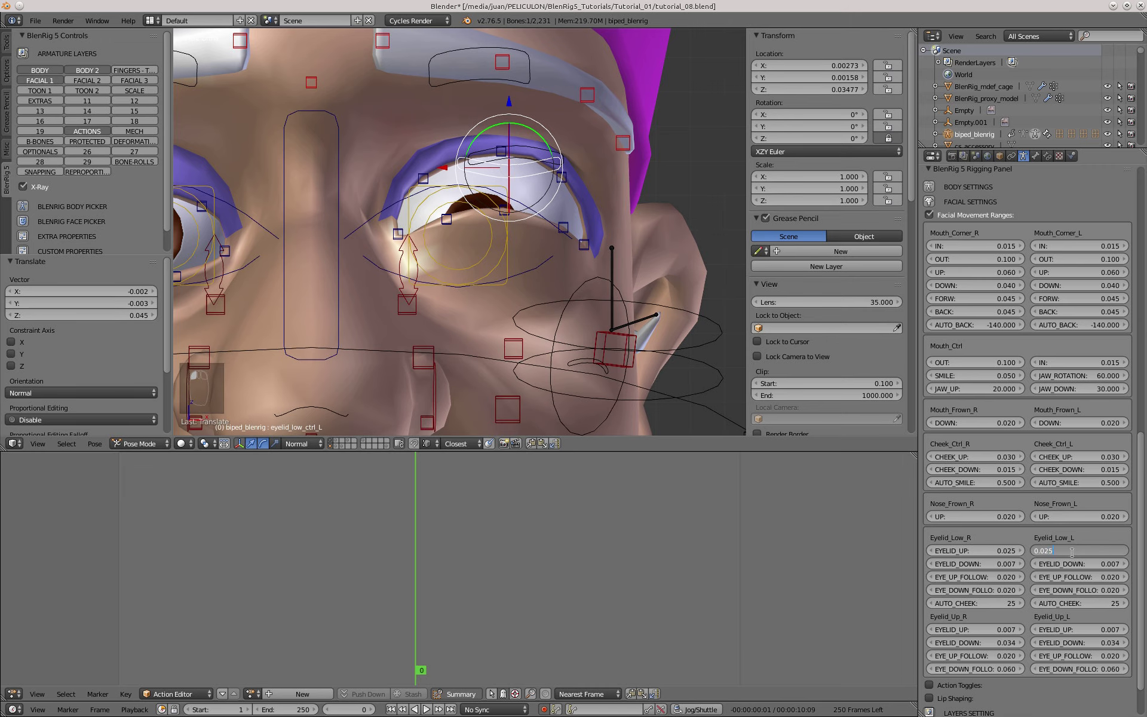
key("BackSpace")
key("BackSpace")
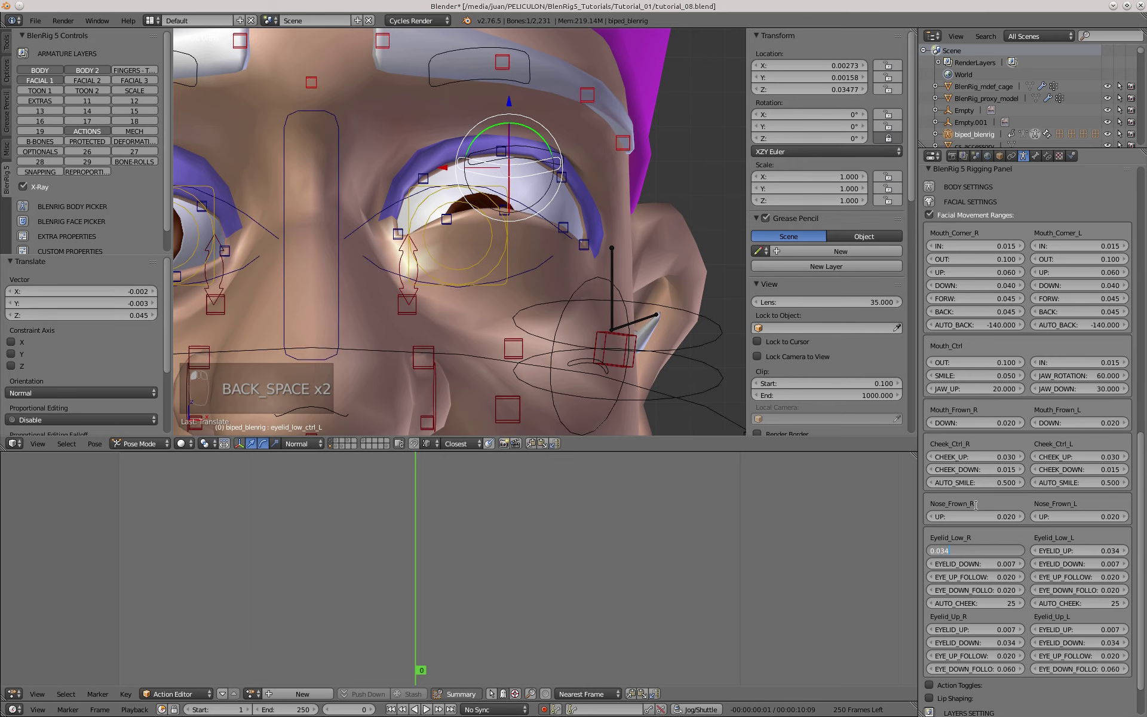
key("Escape")
- Clear the location of eyelid_low_ctrl_L and lower the control by about 0.012 along Z to gauge its downward range
key("alt+g")
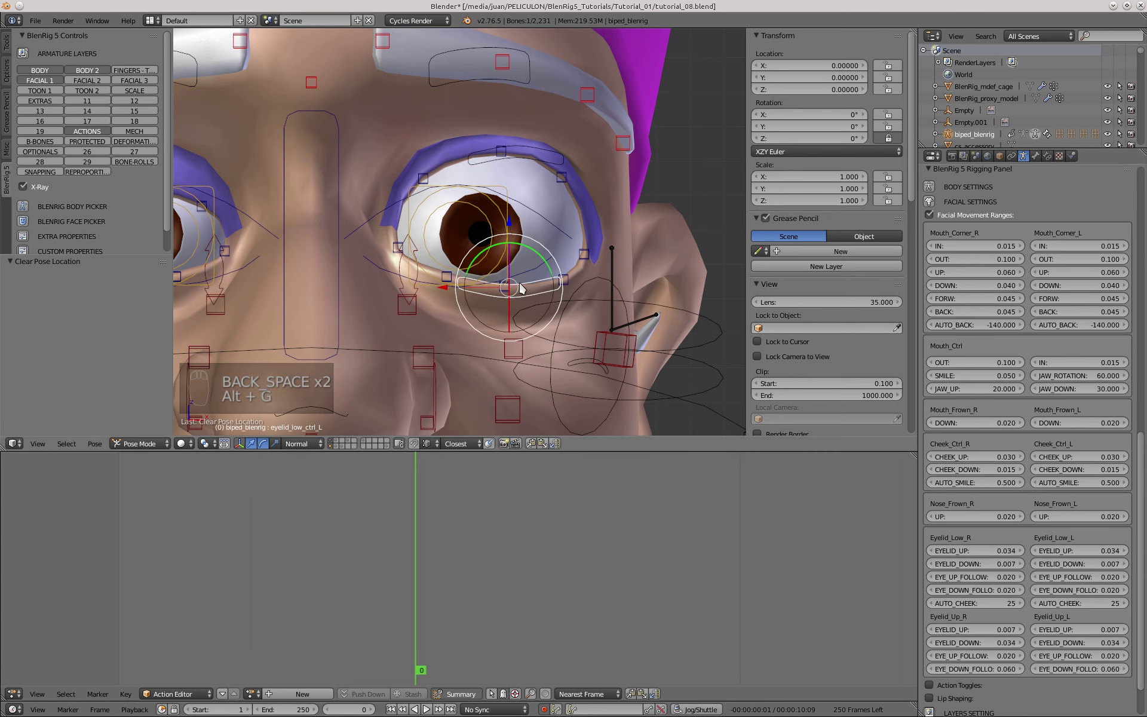
key("g")
left_click(519, 336)
middle_click_drag(519, 336, 502, 269, "shift")
middle_click_drag(502, 269, 518, 230)
scroll(497, 239, "up", 3)
key("alt+g")
key("g")
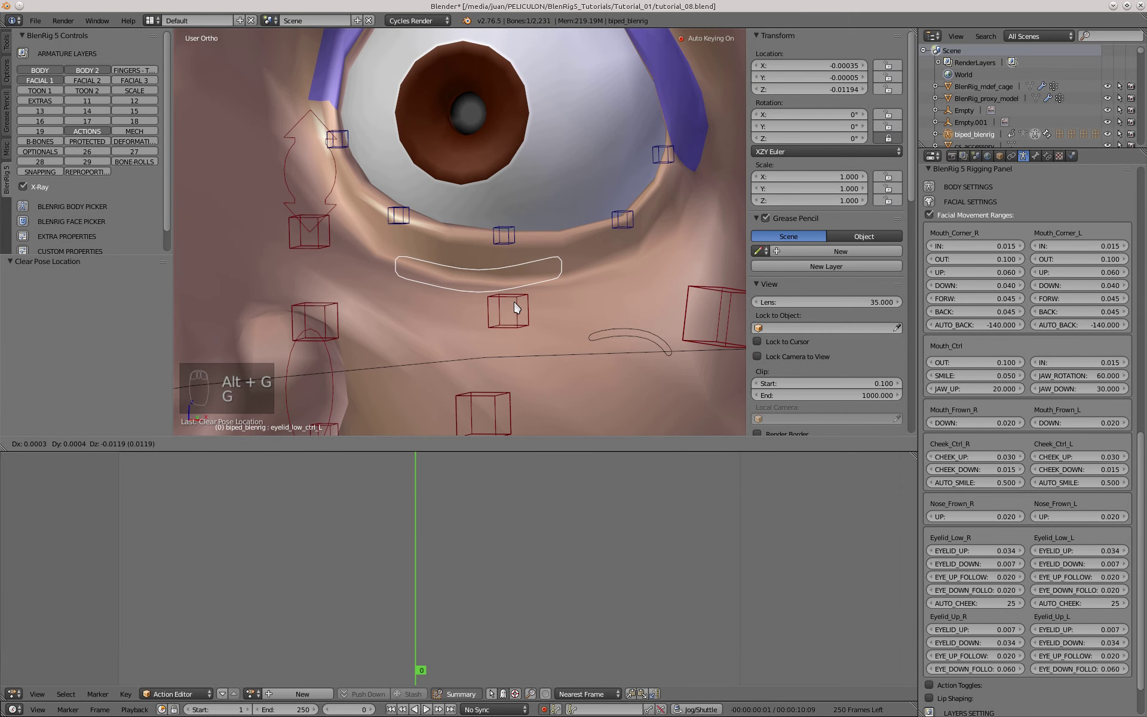
left_click(517, 308)
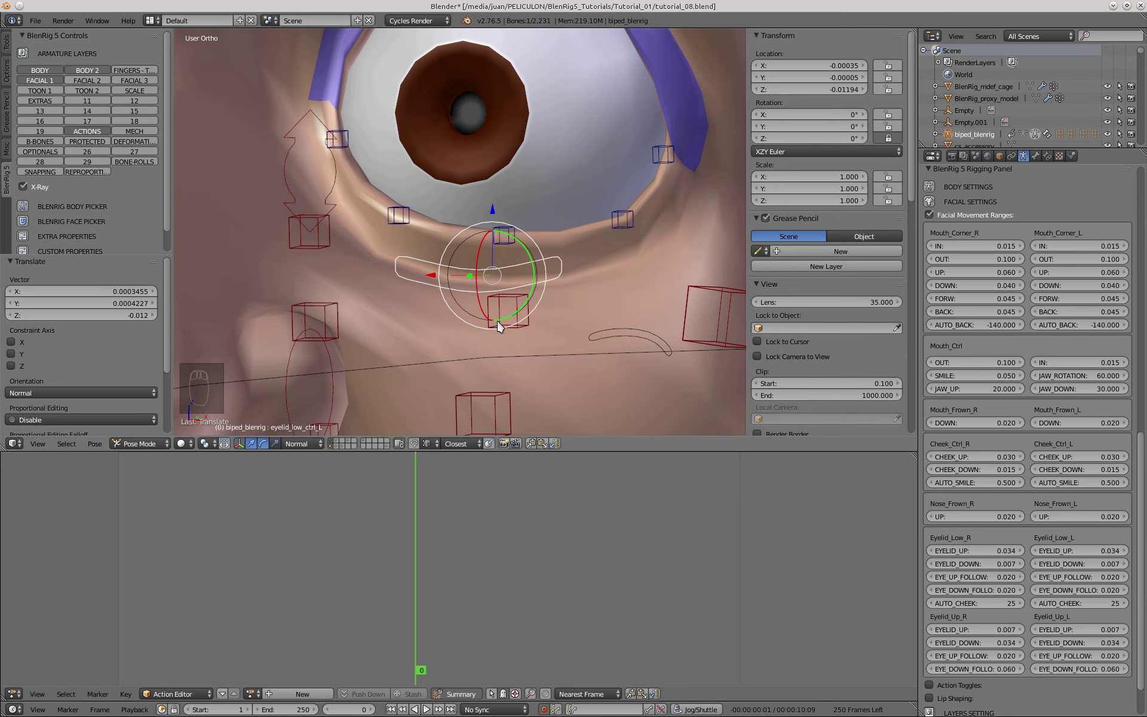
- Set the EYELID_DOWN movement range to 0.011 for both Eyelid_Low_L and Eyelid_Low_R
left_click(1086, 564)
key("BackSpace")
key("BackSpace")
type("11")
key("Return")
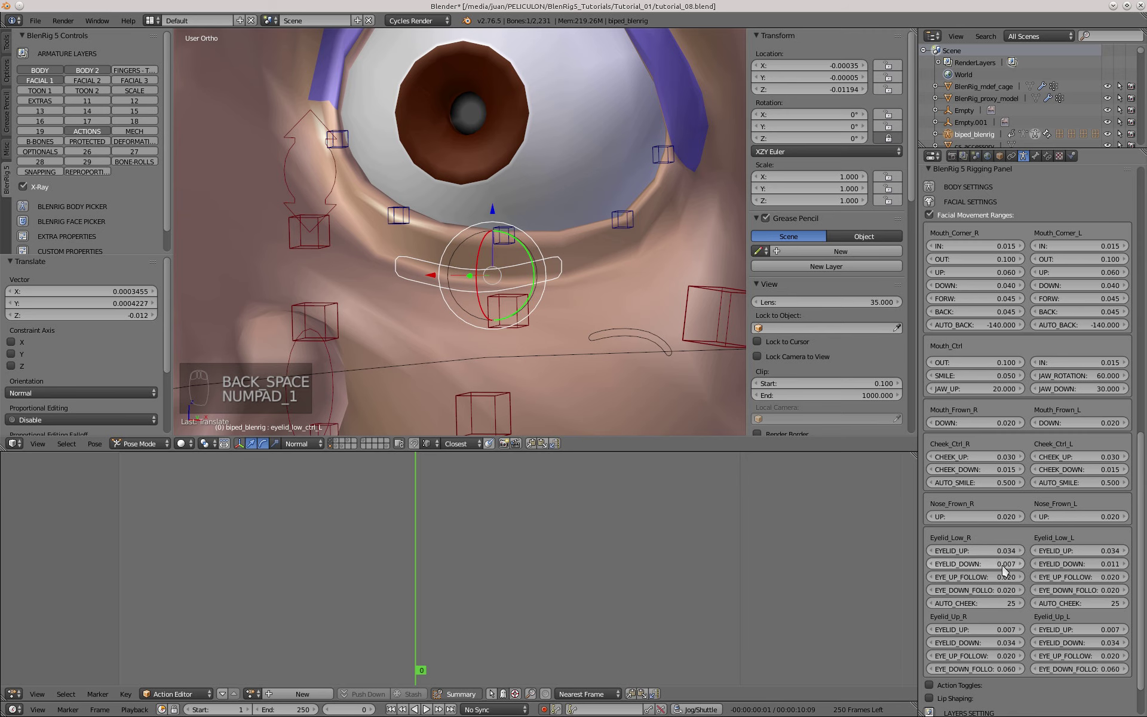
type("11")
key("Return")
- Clear the location, rotation and scale of all pose bones, deselect everything and view the whole face from the front
key("KP_1")
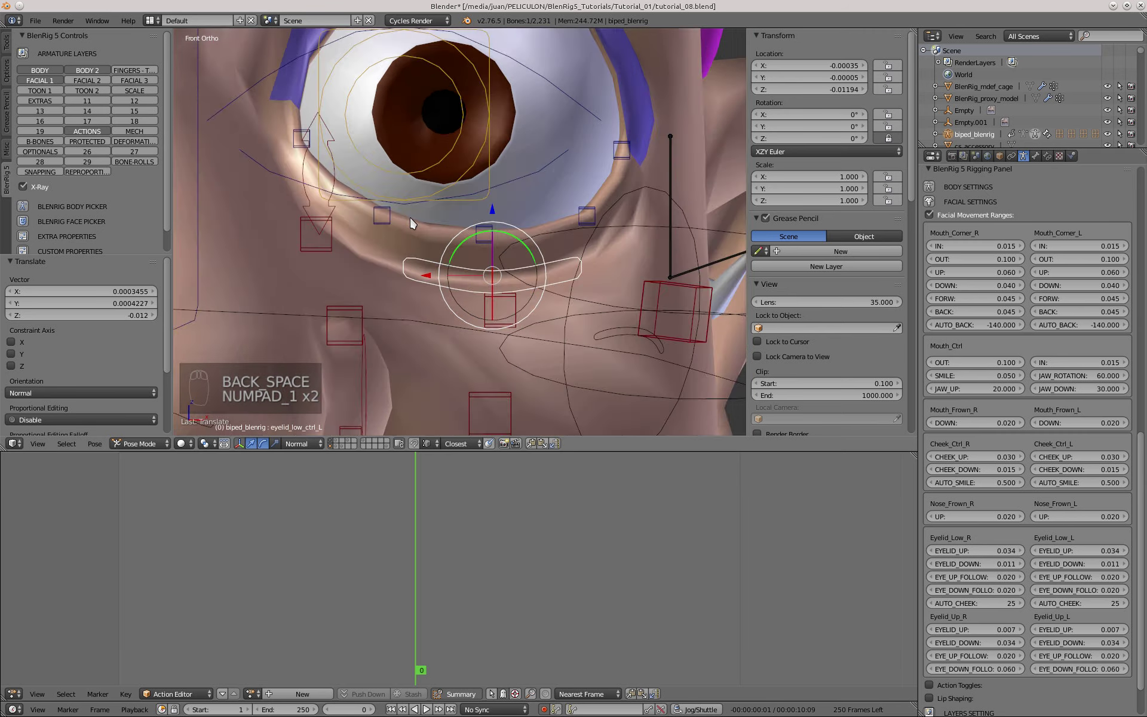
key("alt+g")
key("a")
key("a")
key("a")
key("alt+g")
key("alt+r")
key("alt+s")
key("a")
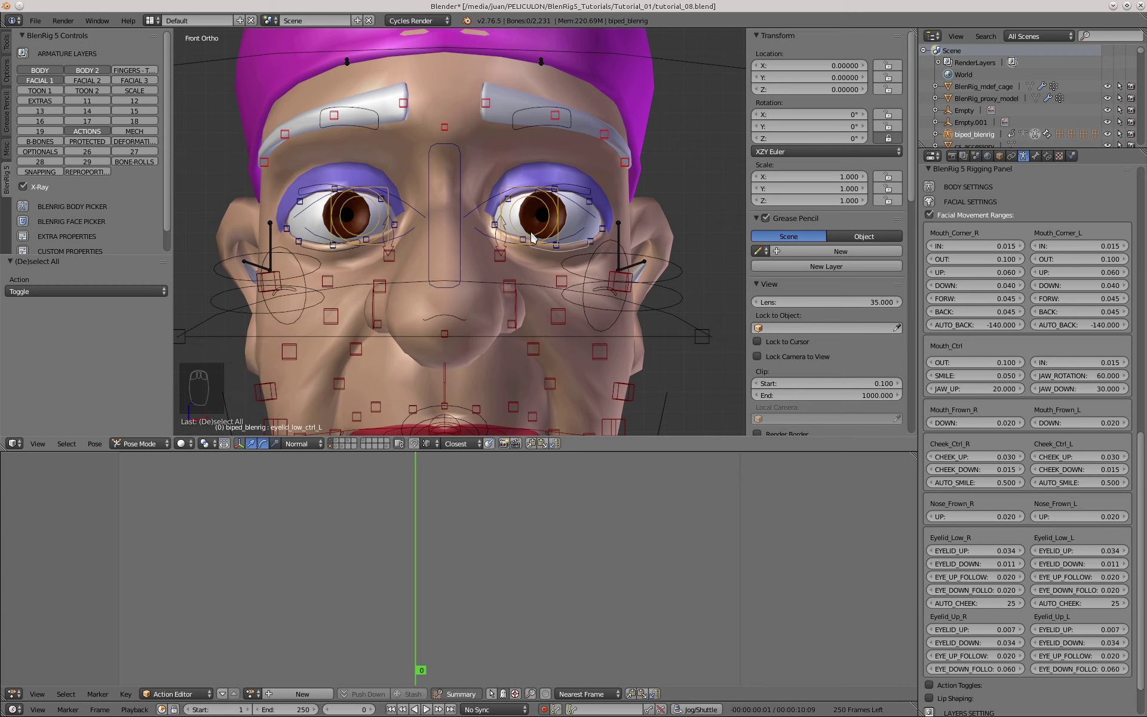
- Load the zrig_eyelids_lower action and raise the left upper eyelid control by about 0.016 and the right by about 0.022
left_click(249, 694)
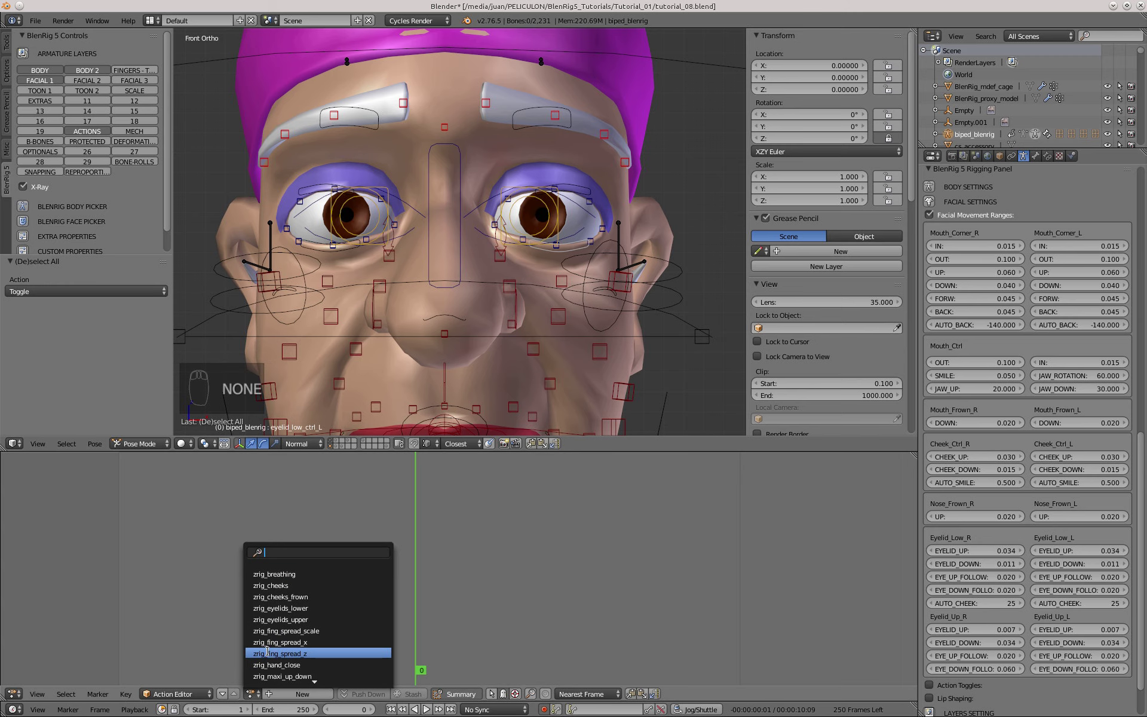
left_click(271, 607)
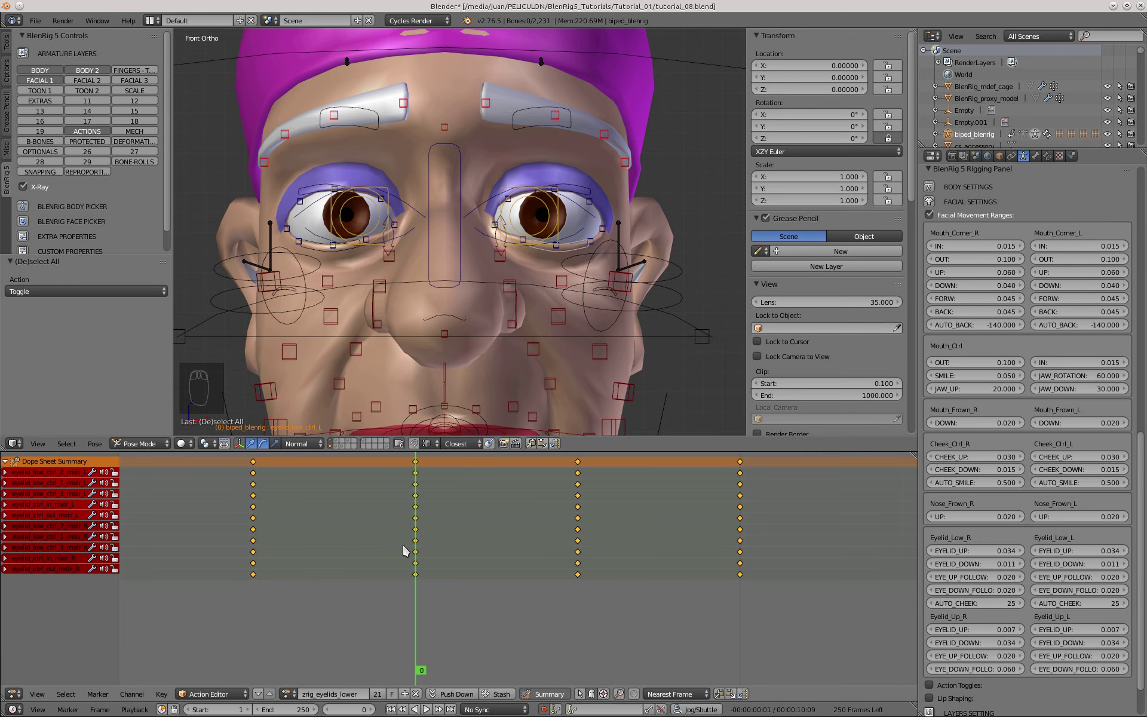
right_click(566, 193)
key("g")
left_click(566, 161)
right_click(330, 199)
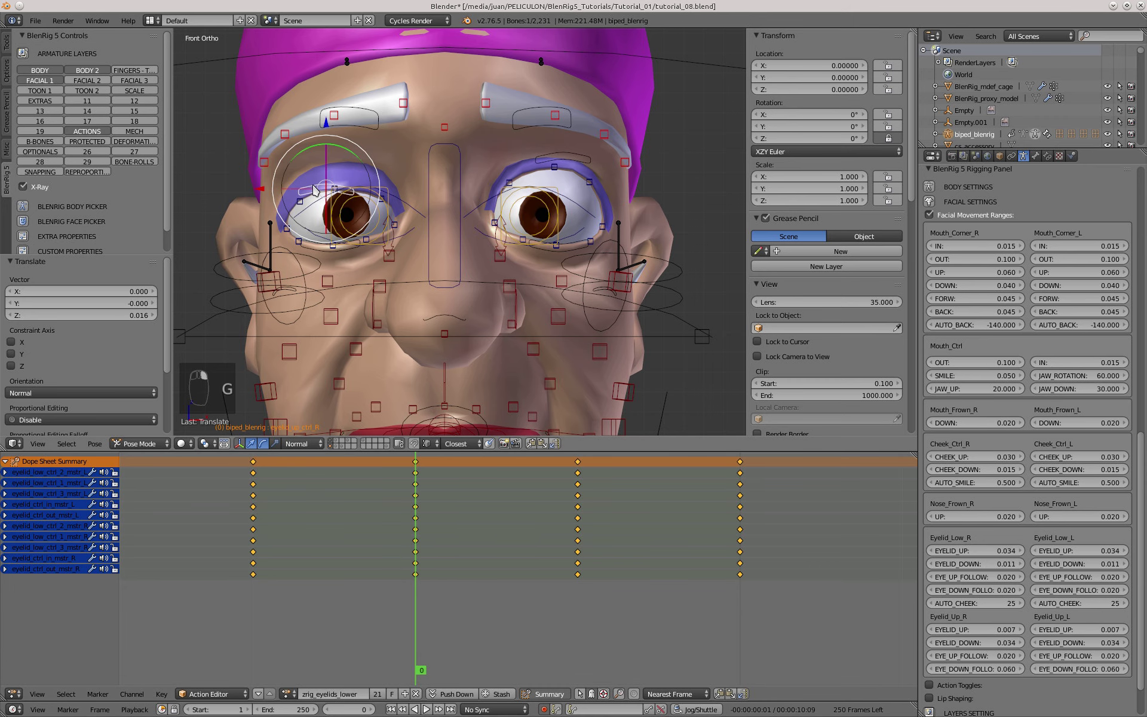
key("g")
left_click(333, 160)
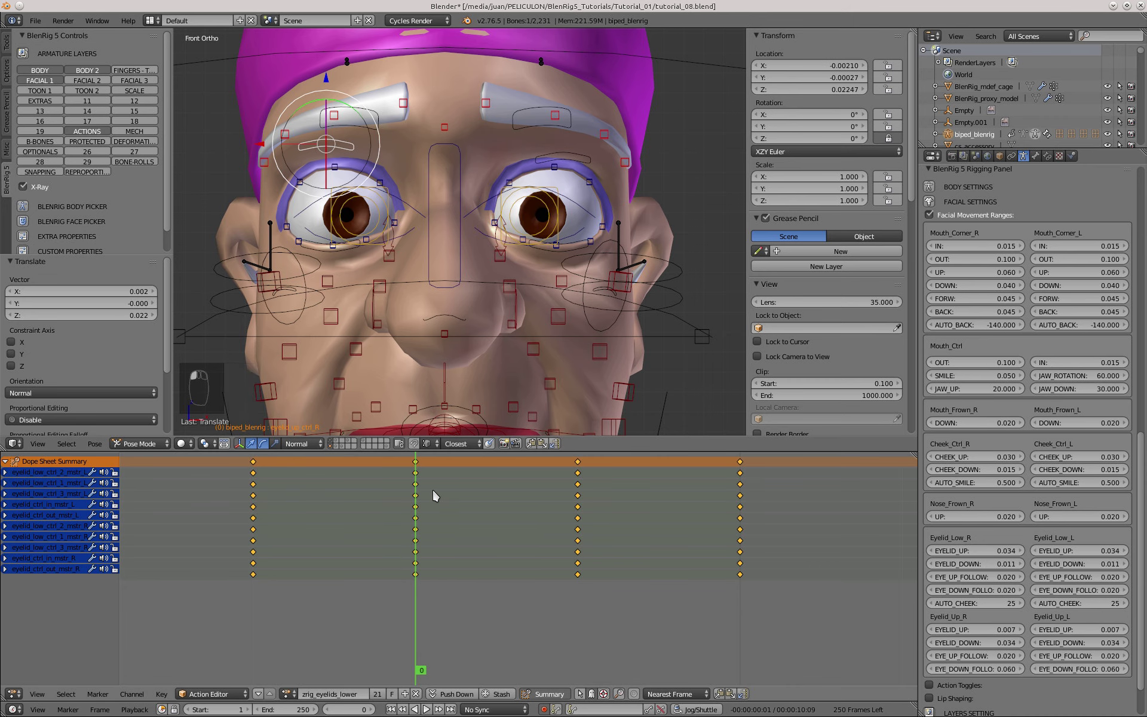
- Try lowering eyelid_low_ctrl_L by about 0.012 at frame 0, and reset its location
key("Left")
scroll(556, 251, "up", 4)
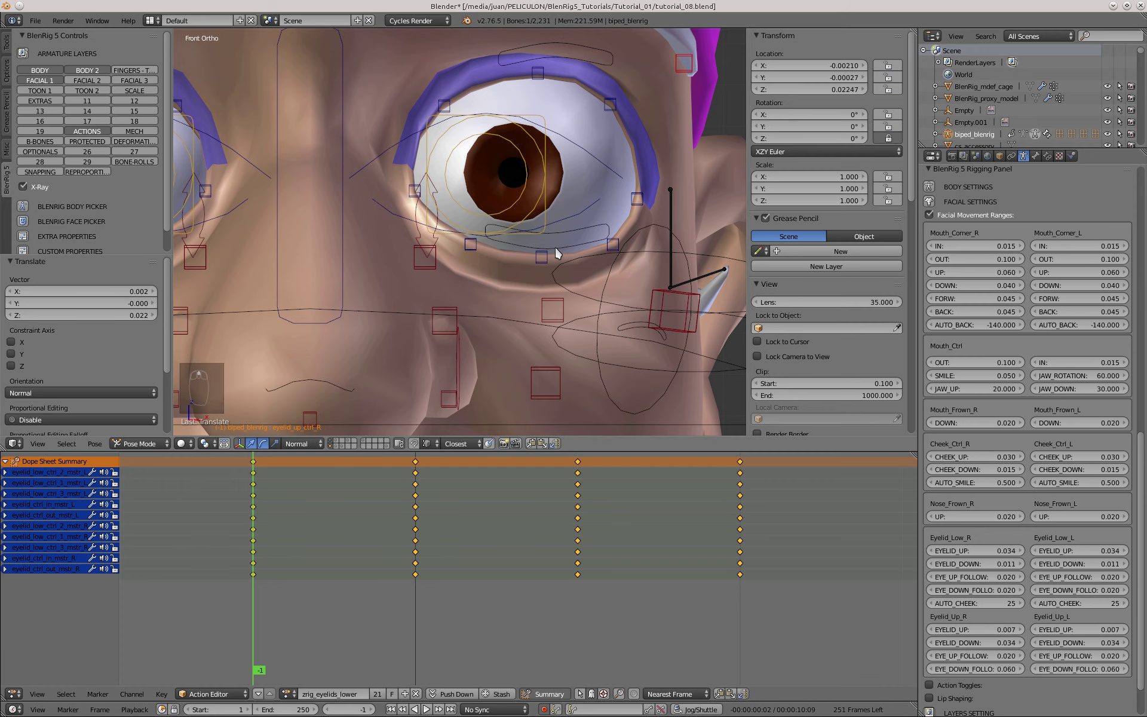
right_click(555, 246)
left_click(420, 524)
key("g")
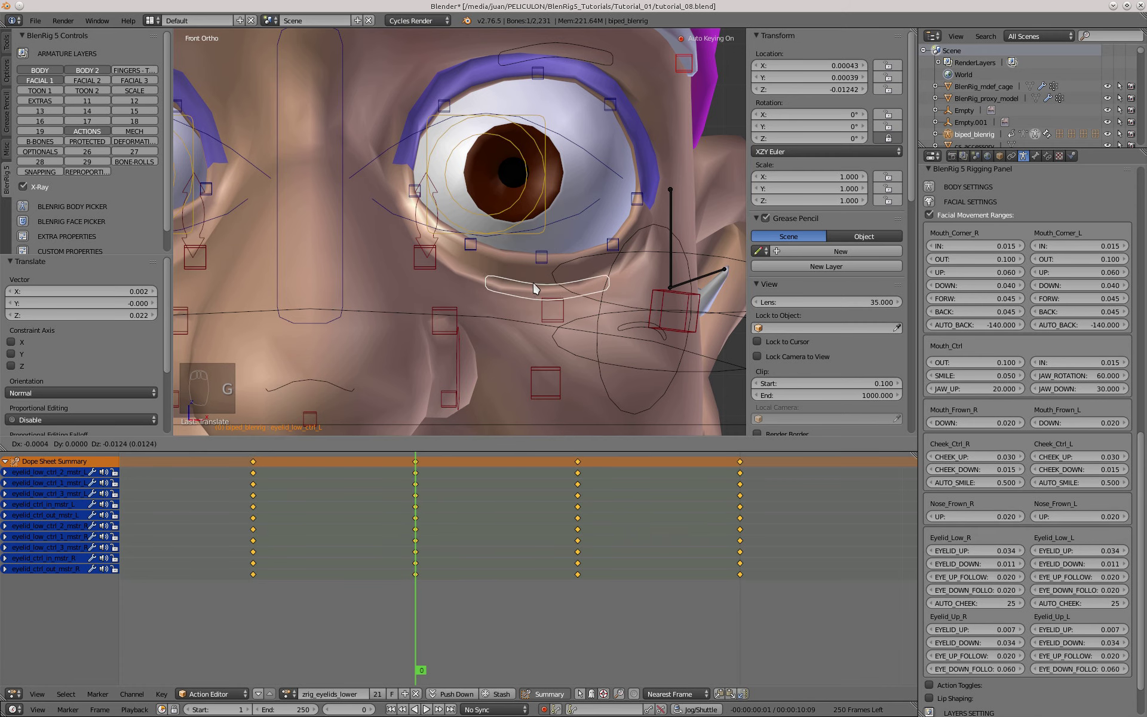
left_click(536, 286)
key("ctrl+z")
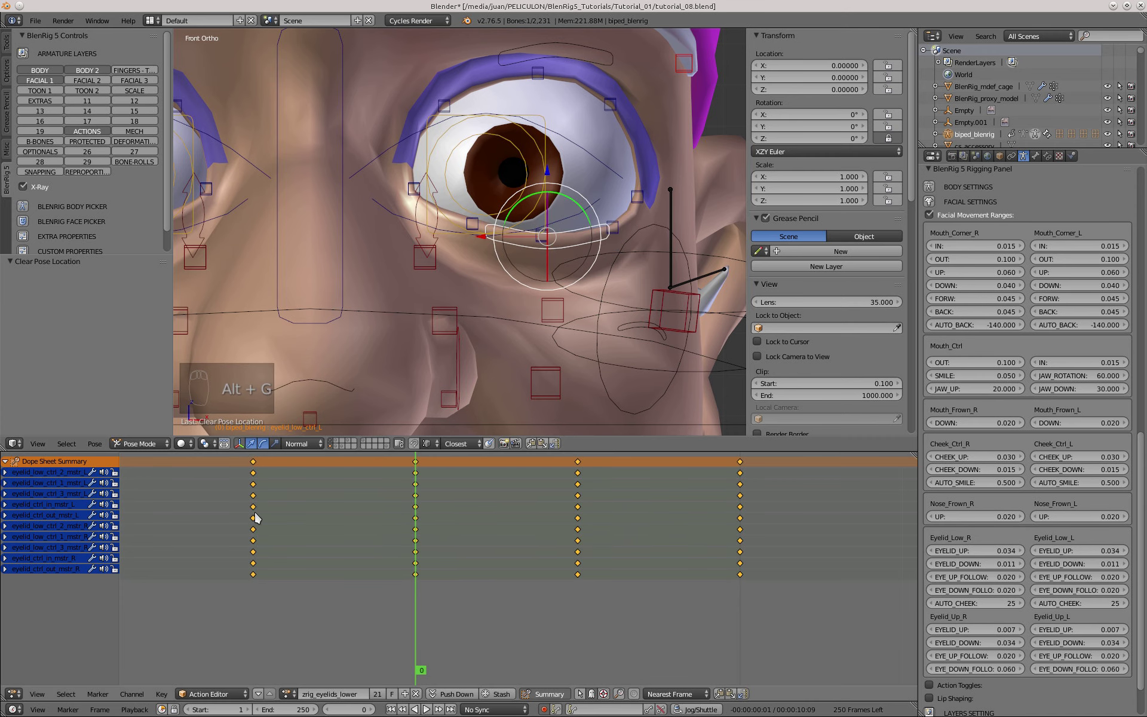
- At frame -1, lower eyelid_low_ctrl_2_mstr_L by about 0.005 along global Z and refine its position in side view
left_click(253, 516)
key("alt+g")
scroll(543, 243, "up", 3)
key("g")
left_click(541, 281)
key("KP_3")
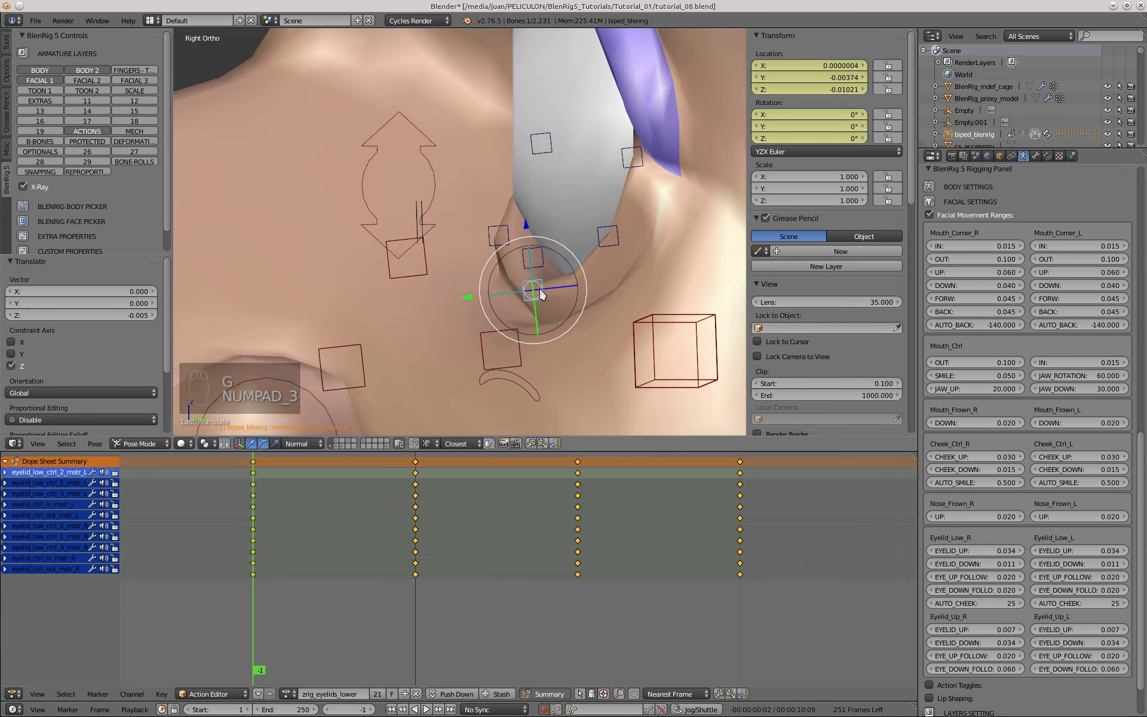
key("g")
left_click(540, 256)
- Reposition eyelid_low_ctrl_3_mstr_L at frame -1 so the outer lower lid follows the eyeball, adjusting it in side and angled views
right_click(631, 210)
key("g")
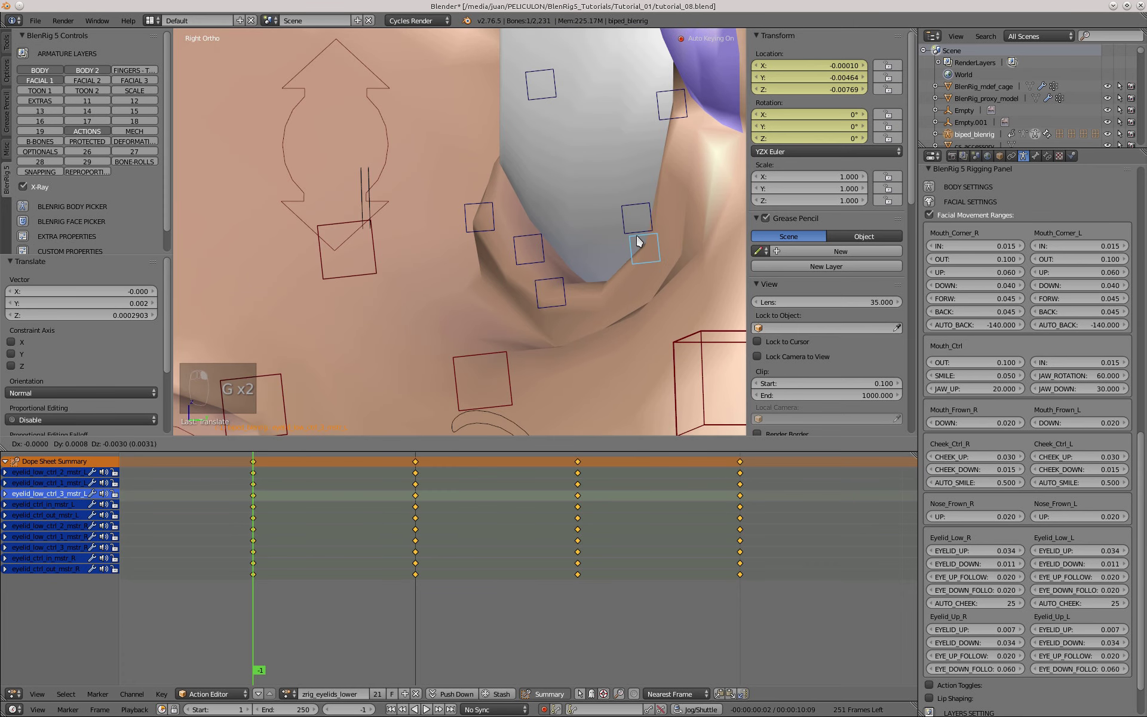
right_click(636, 242)
middle_click_drag(436, 233, 520, 215)
key("KP_3")
key("g")
left_click(533, 261)
mouse_move(533, 261)
middle_mouse_down()
mouse_move(621, 225)
mouse_move(546, 274)
middle_mouse_up()
key("g")
left_click(546, 274)
scroll(490, 251, "down", 3)
- Lower eyelid_low_ctrl_1_mstr_L to a Z location of about -0.009 at frame -1 and compare the pose with frame 0
middle_click_drag(441, 228, 505, 236)
right_click(419, 242)
key("g")
left_click(418, 284)
key("KP_1")
key("g")
left_click(448, 258)
scroll(449, 259, "down", 3)
scroll(508, 251, "up", 2)
key("Right")
key("Left")
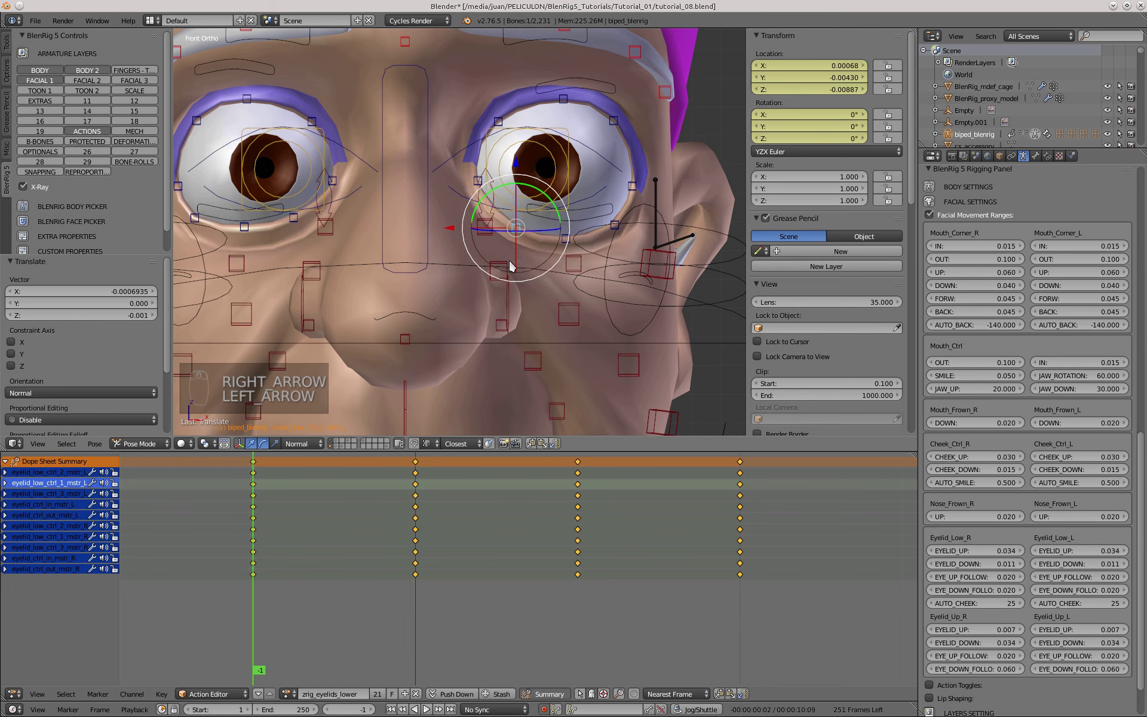
- At frame 0, test the left lower eyelid control with a trial upward move and cancel it
key("Right")
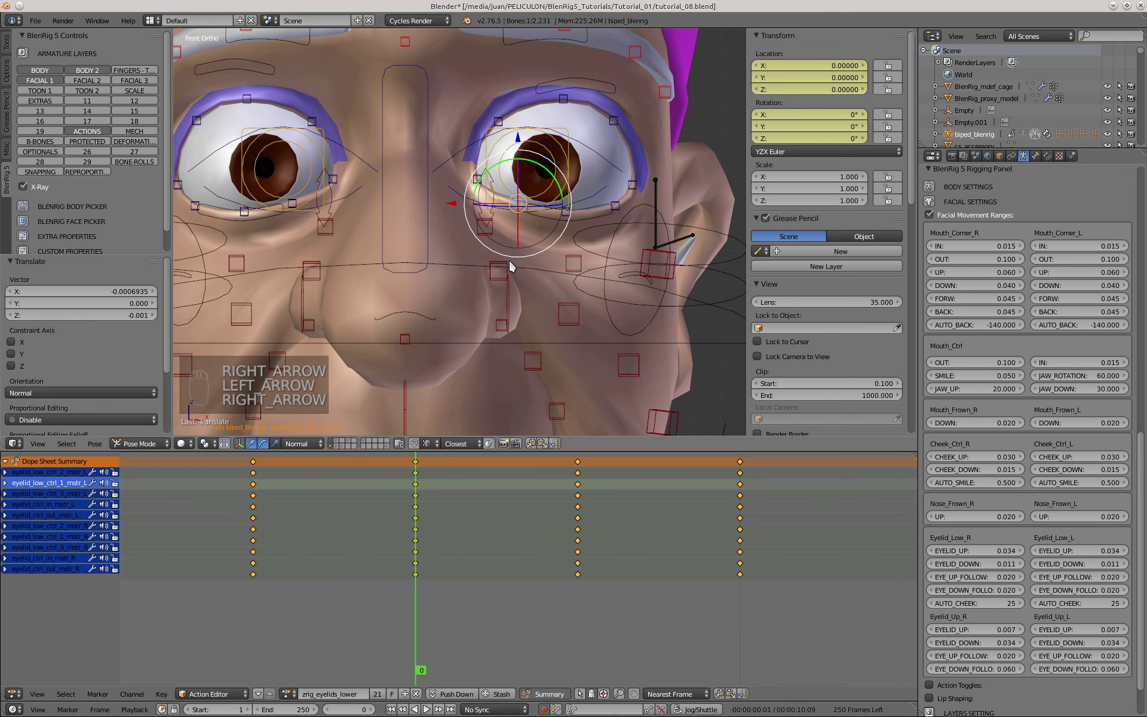
right_click(583, 216)
scroll(583, 216, "up", 2)
key("g")
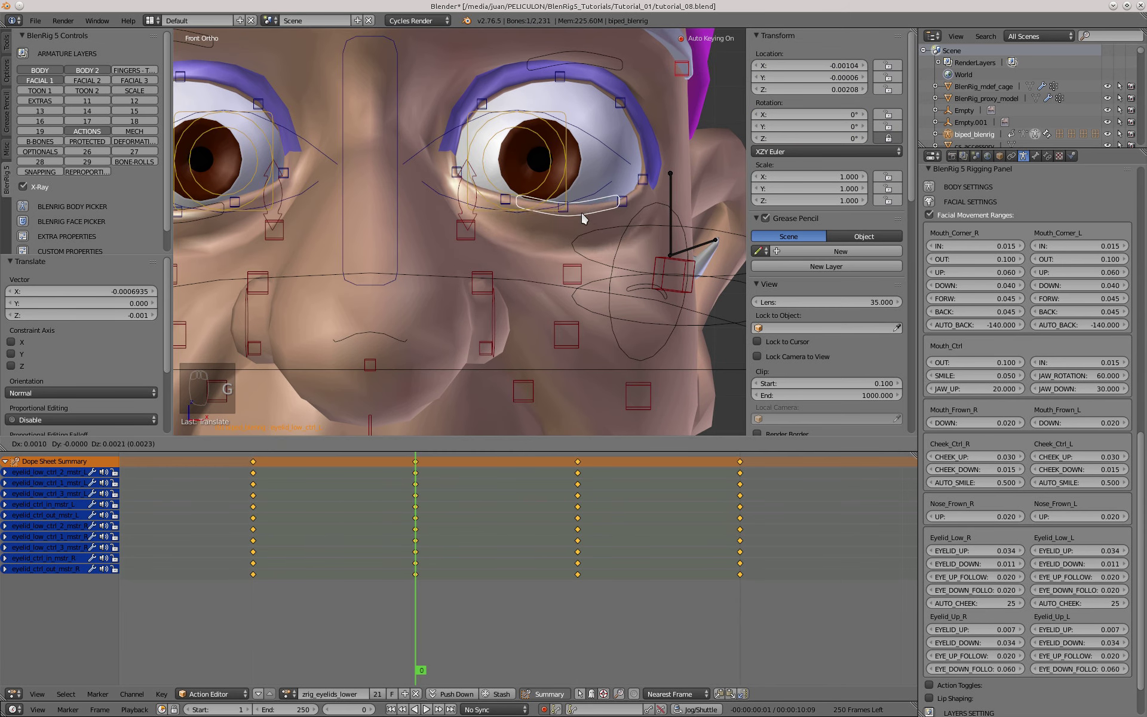
right_click(526, 253)
scroll(514, 251, "down", 2)
middle_click_drag(534, 224, 540, 277, "shift")
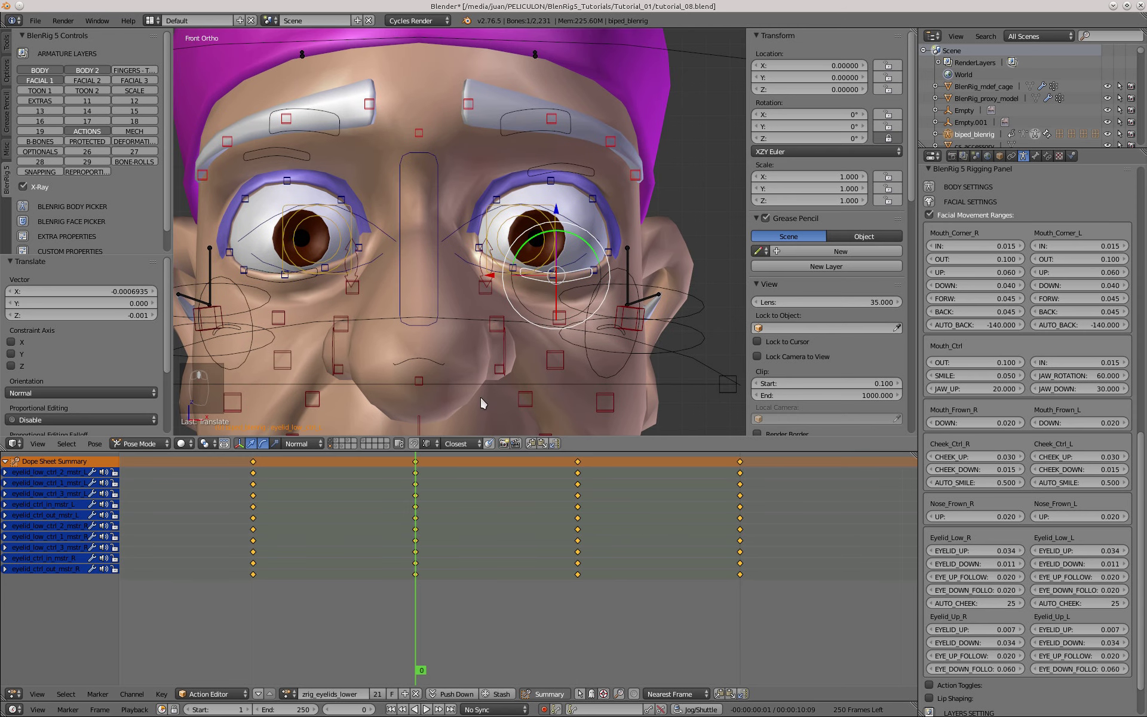
- At frame 1, reposition the middle and outer left lower eyelid controls from the side so the lid follows the eyeball
left_click(574, 494)
key("KP_3")
key("KP_2")
key("KP_3")
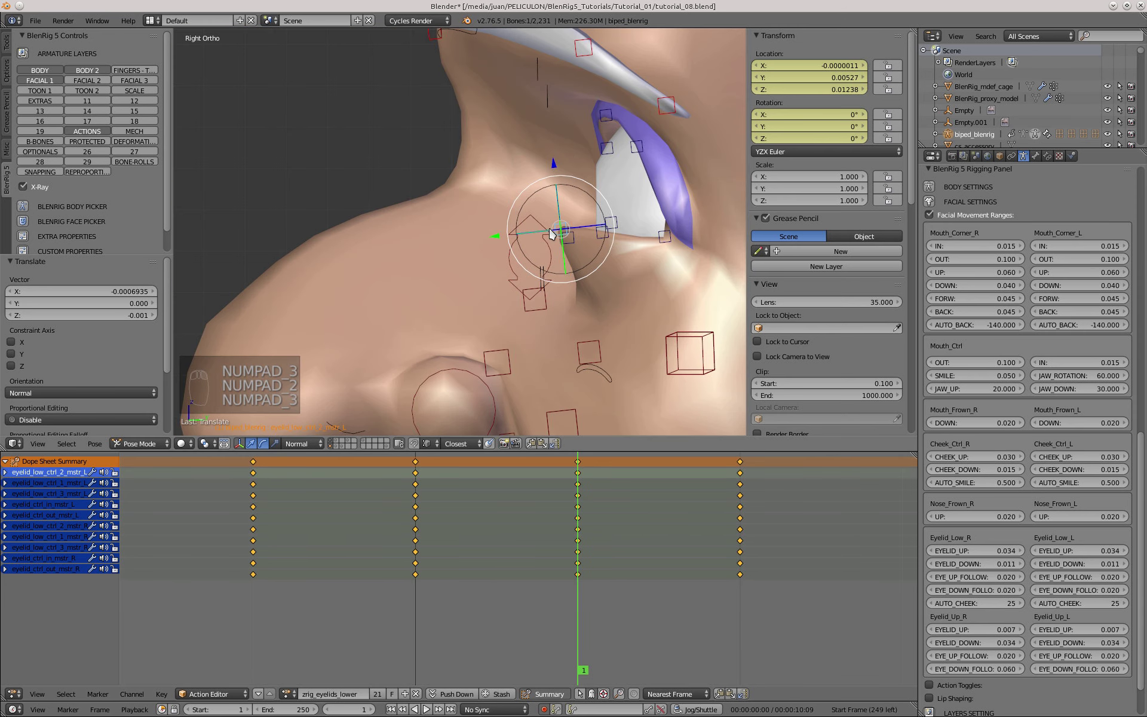
scroll(550, 231, "up", 2)
key("g")
left_click(570, 206)
right_click(614, 230)
key("g")
left_click(604, 190)
- At frame 1, adjust the left eye's inner lower eyelid control and both eye corner controls, raising the outer corner about 0.002
middle_click_drag(604, 194, 705, 207)
right_click(408, 236)
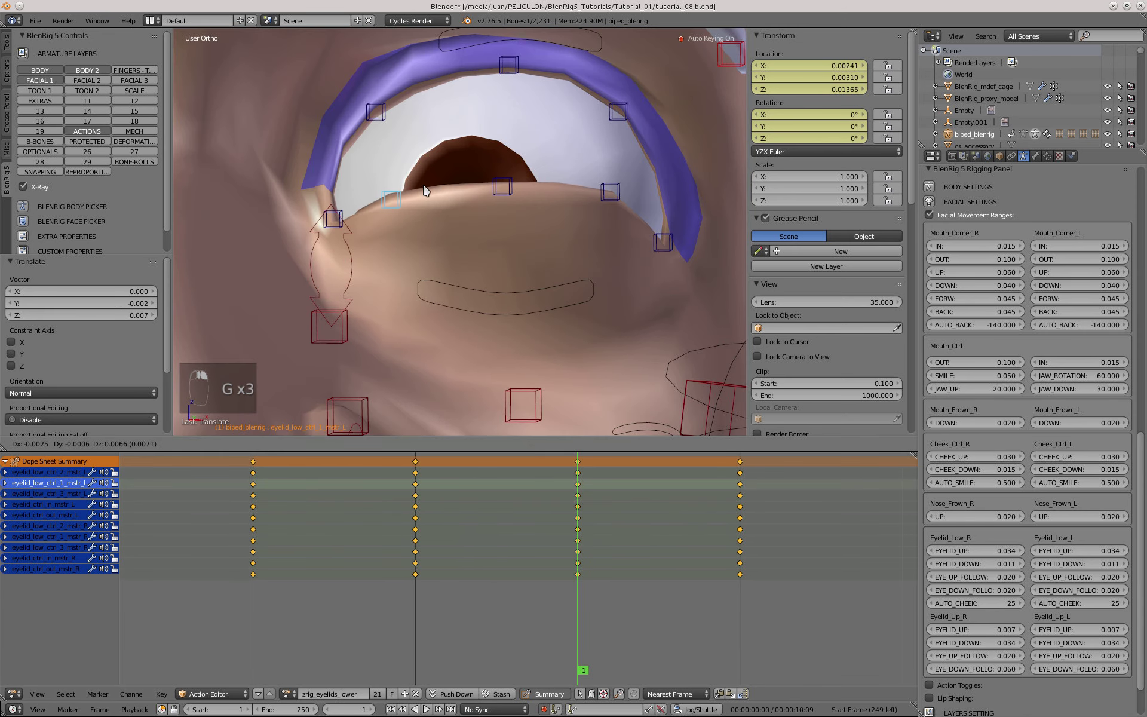
left_click(423, 185)
key("KP_1")
right_click(350, 229)
key("g")
left_click(352, 223)
right_click(624, 239)
key("g")
middle_click_drag(625, 229, 439, 245)
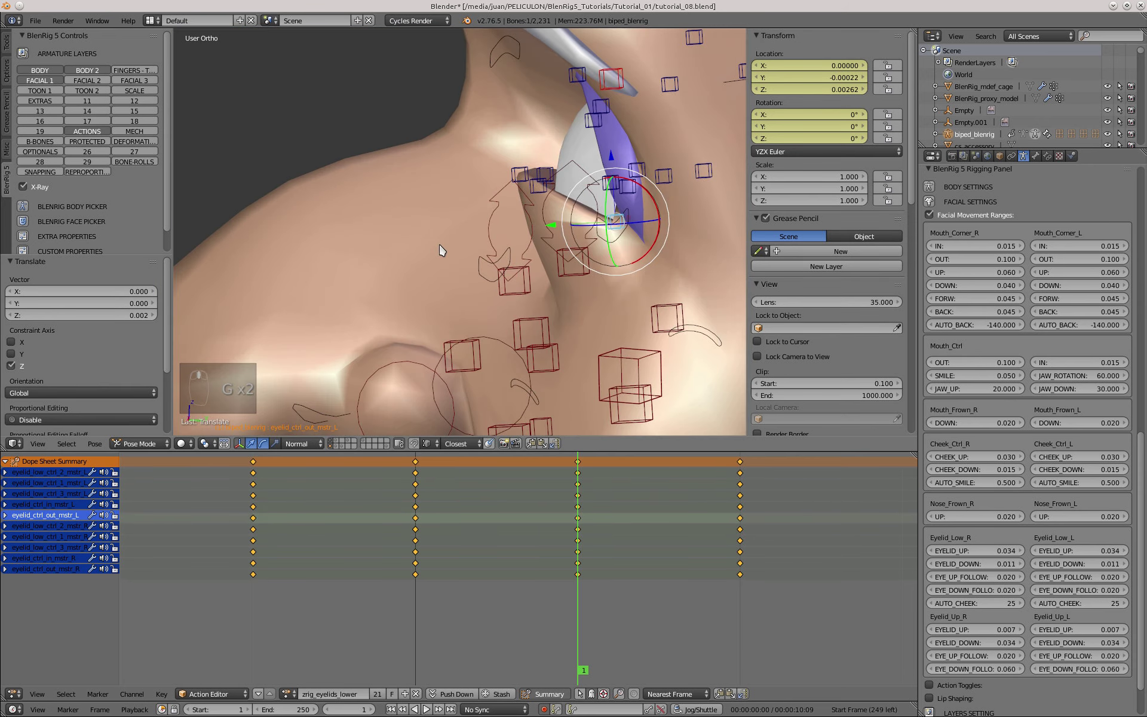
- At frame 2, select the three left lower eyelid controls and reposition them together in side view
key("KP_3")
key("Right")
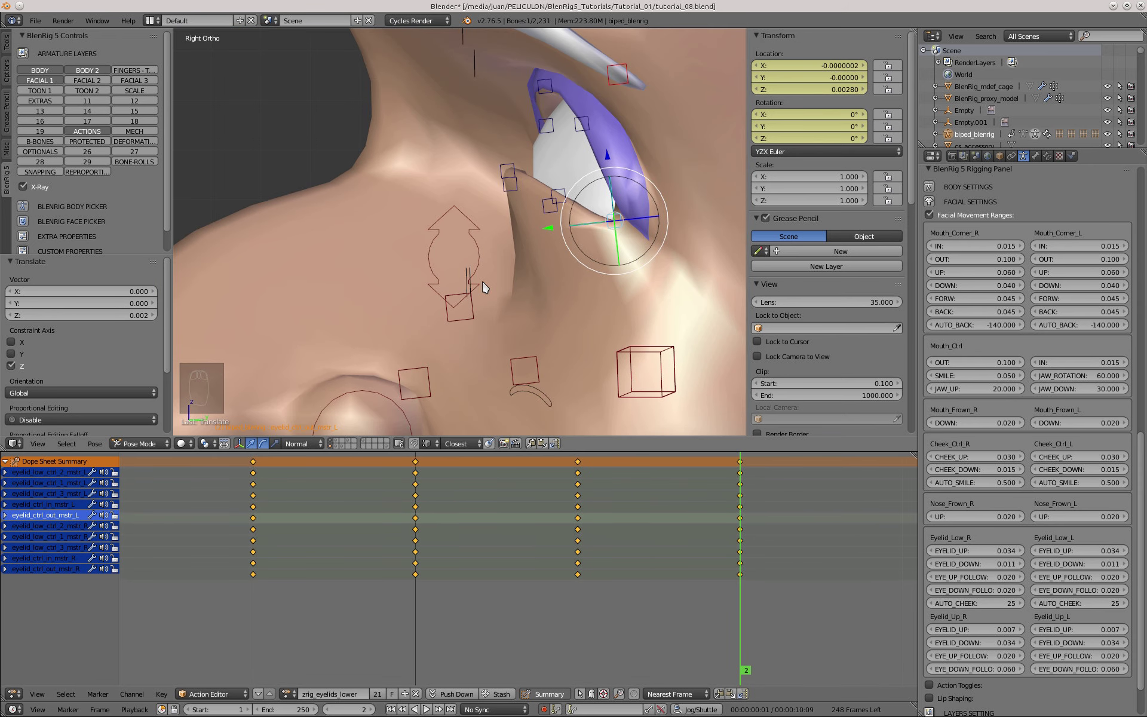
scroll(515, 135, "up", 2)
right_click(511, 201)
key("g")
right_click(511, 184)
middle_click_drag(512, 184, 652, 198)
right_click(395, 203, "shift")
right_click(641, 203, "shift")
key("KP_3")
key("g")
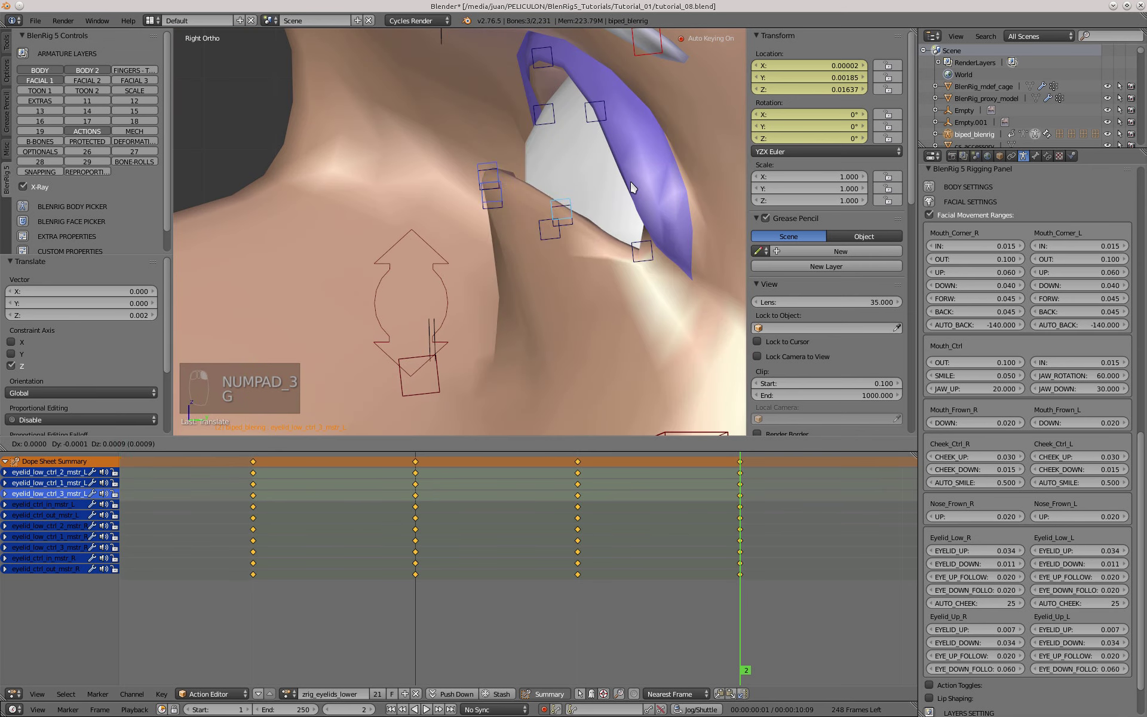
left_click(654, 127)
- At frame 2, raise the left eye's outer corner control about 0.002 and adjust its inner corner control
right_click(643, 250)
middle_click_drag(352, 157, 466, 222)
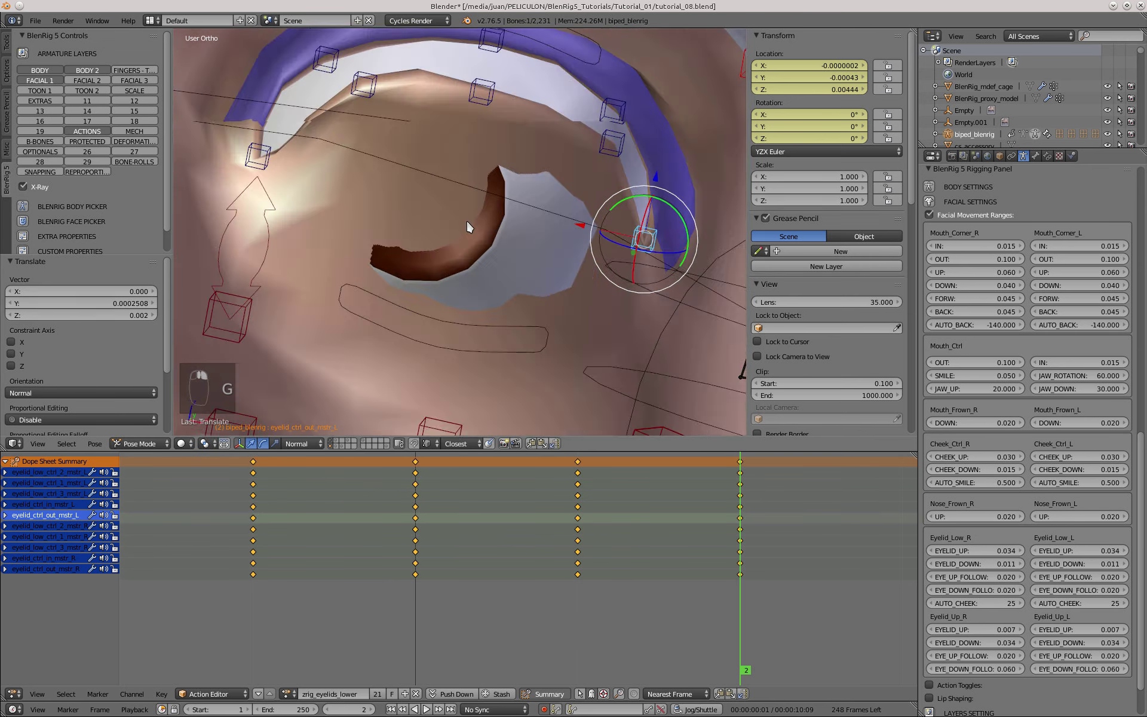
key("KP_1")
right_click(260, 227)
key("g")
left_click(251, 218)
- At frame 2, shift the left inner lower eyelid control about 0.005 sideways and the outer one about 0.001
right_click(358, 128)
key("g")
left_click(326, 133)
right_click(599, 144)
key("g")
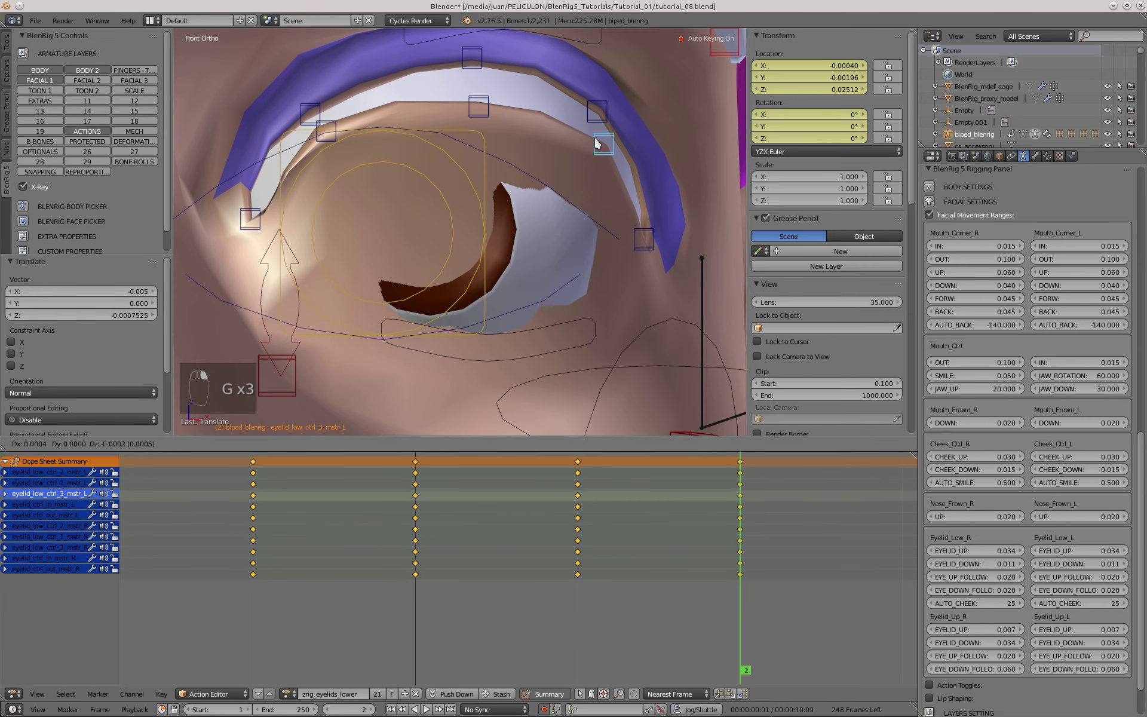
- Step back and forth through frames -1 to 2 to review the left lower eyelid poses
key("Left")
key("Left")
key("Right")
key("Right")
key("Right")
key("Left")
key("Left")
key("Left")
key("Left")
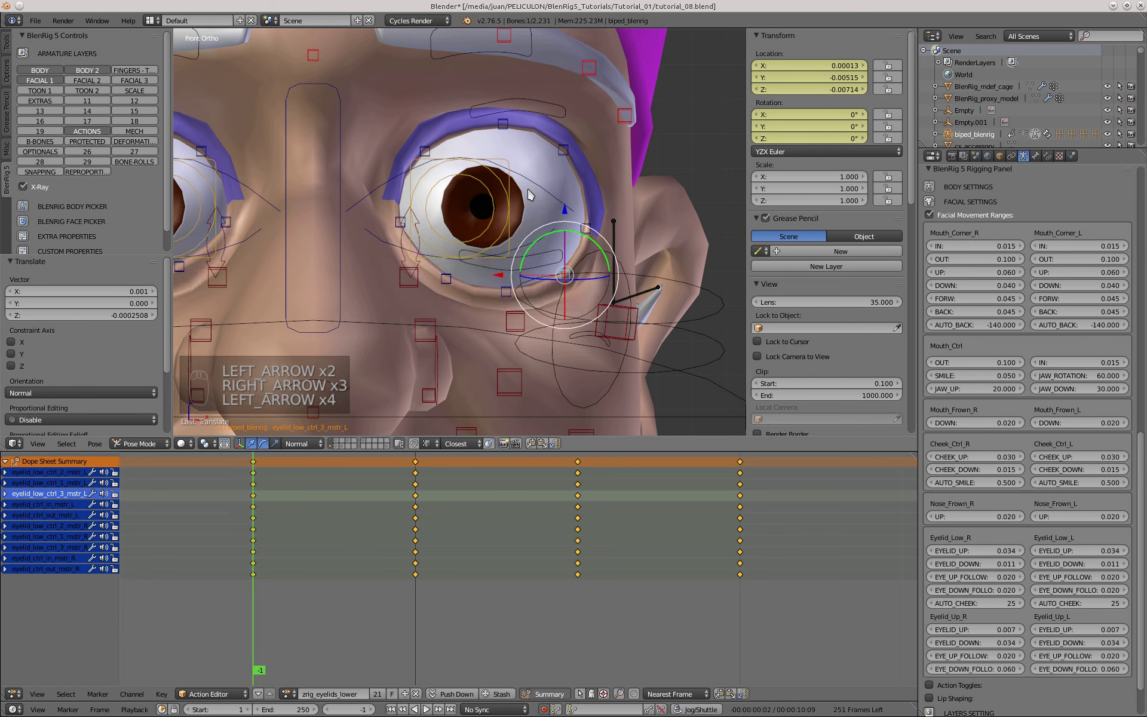
scroll(512, 244, "down", 3)
key("Right")
key("Right")
key("Right")
key("Left")
key("Left")
key("Left")
key("Right")
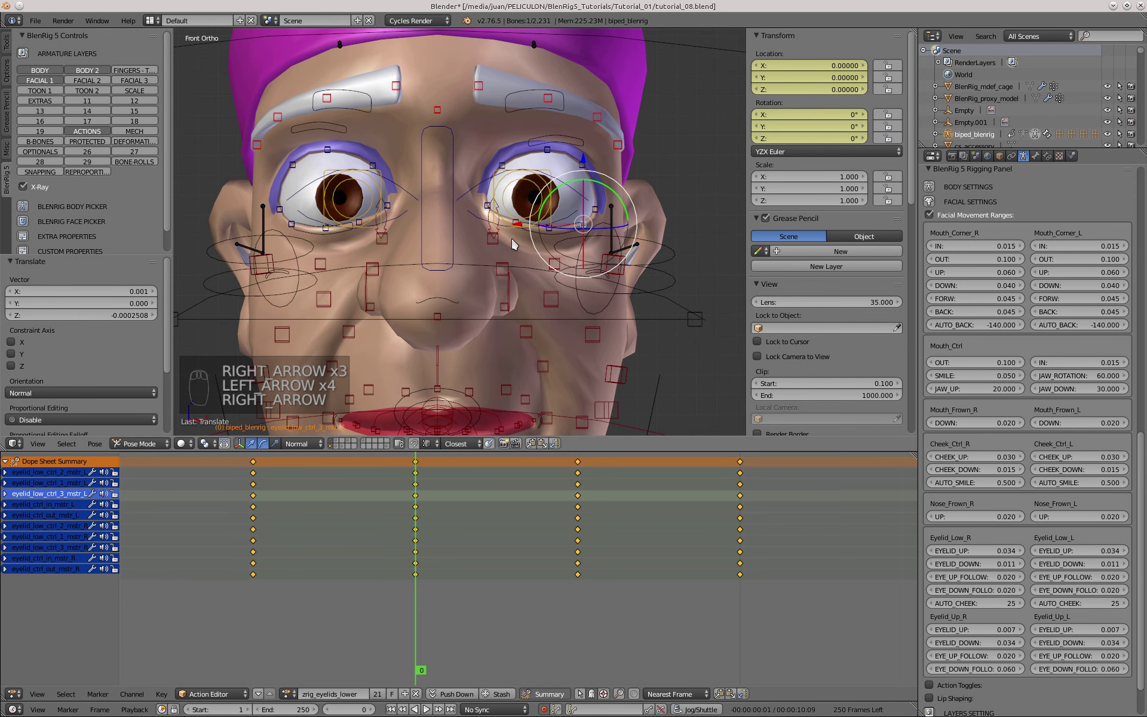
- At frame 0, select the three left lower eyelid controls together with the inner and outer left eye corner controls
key("a")
key("a")
scroll(466, 209, "up", 3)
right_click(471, 203)
right_click(521, 230, "shift")
right_click(583, 244, "shift")
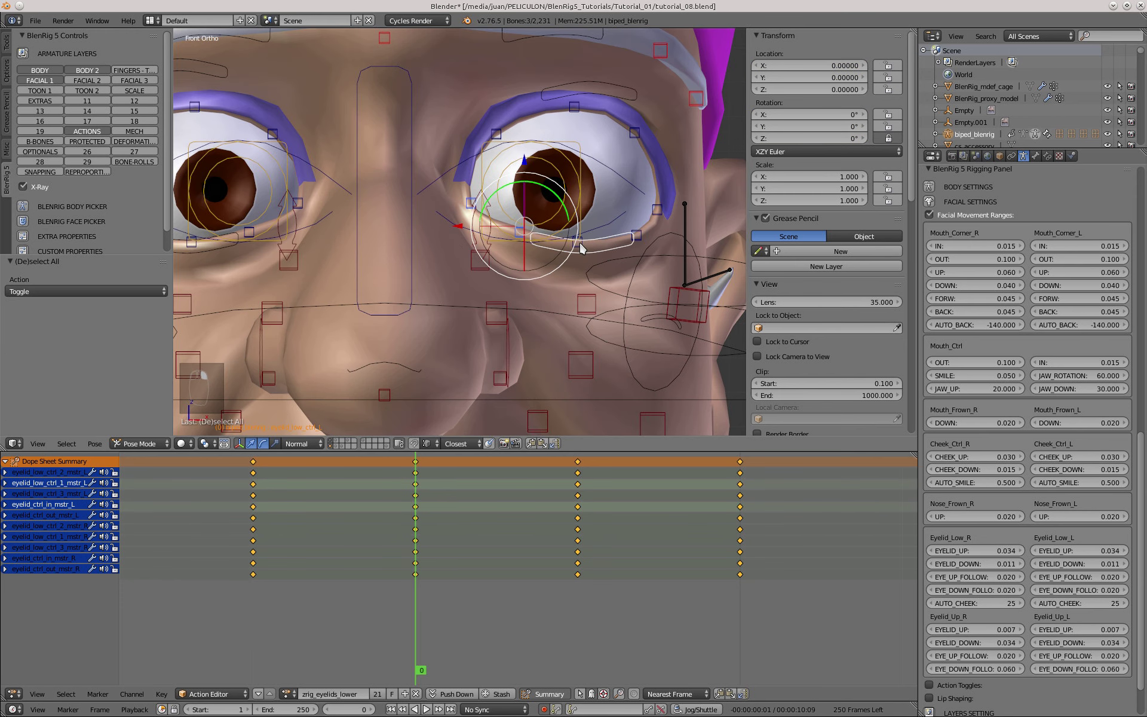
key("ctrl+z")
right_click(579, 242, "shift")
right_click(637, 234, "shift")
right_click(657, 210, "shift")
scroll(529, 276, "down", 3)
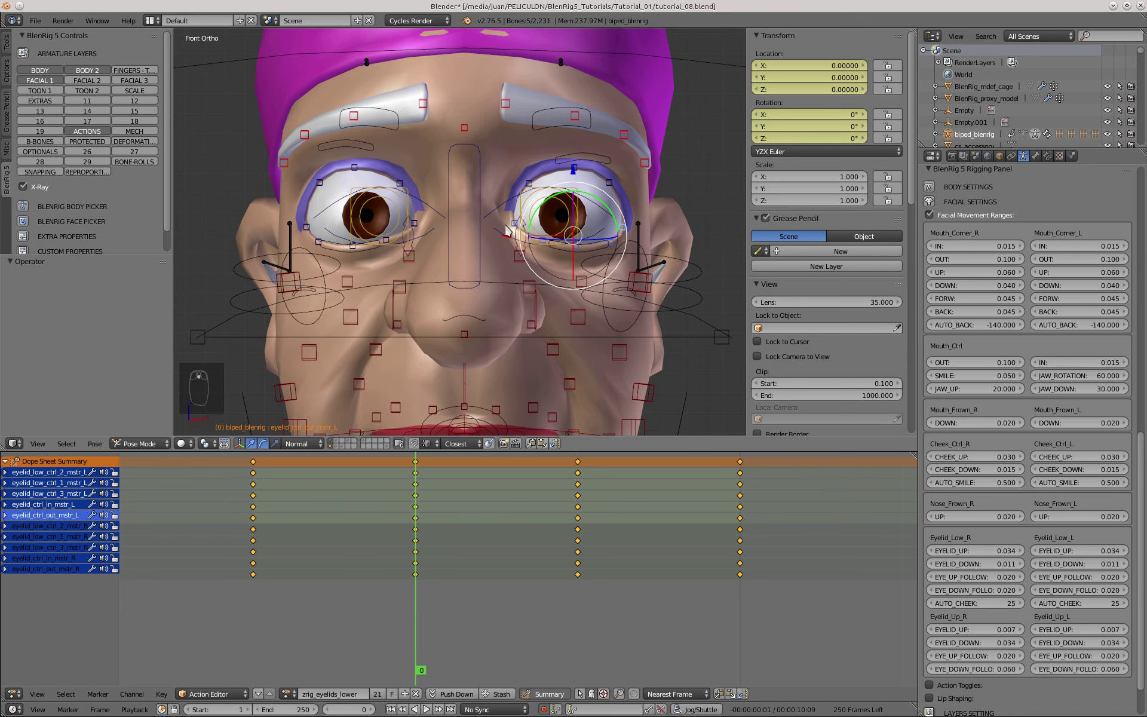
- Paste the left lower eyelid pose flipped onto the right side at frames -1, 1 and 2, and return to frame 0
scroll(538, 243, "up", 2)
key("Left")
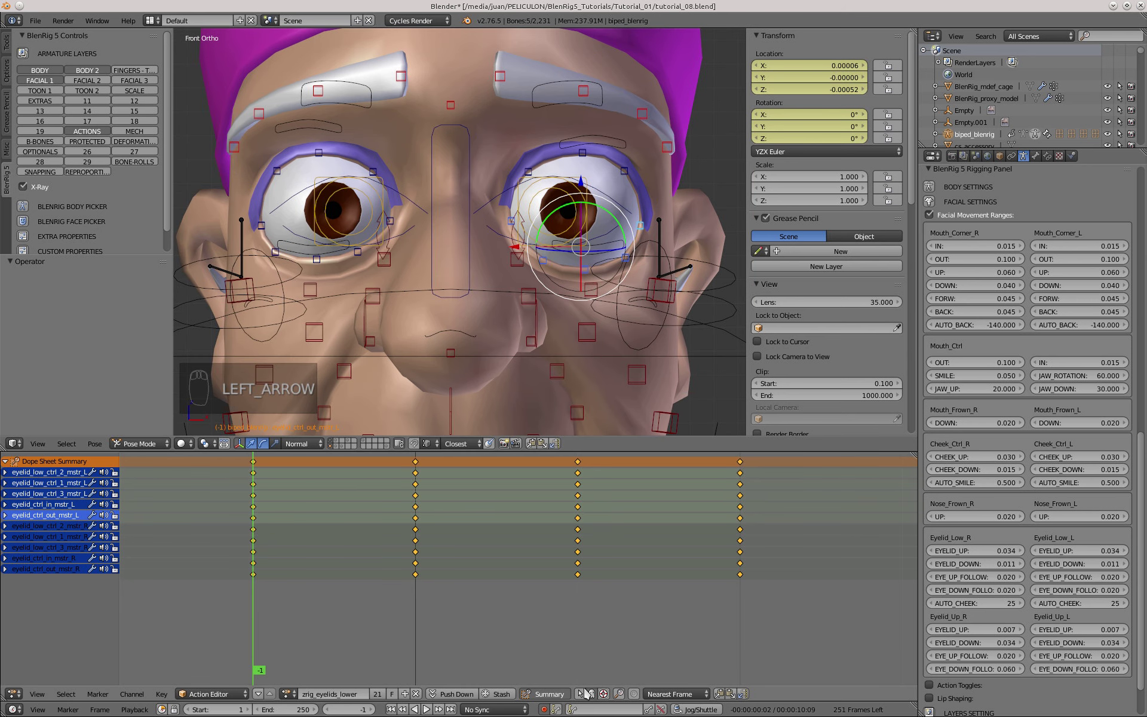
left_click(555, 443)
key("Right")
key("Right")
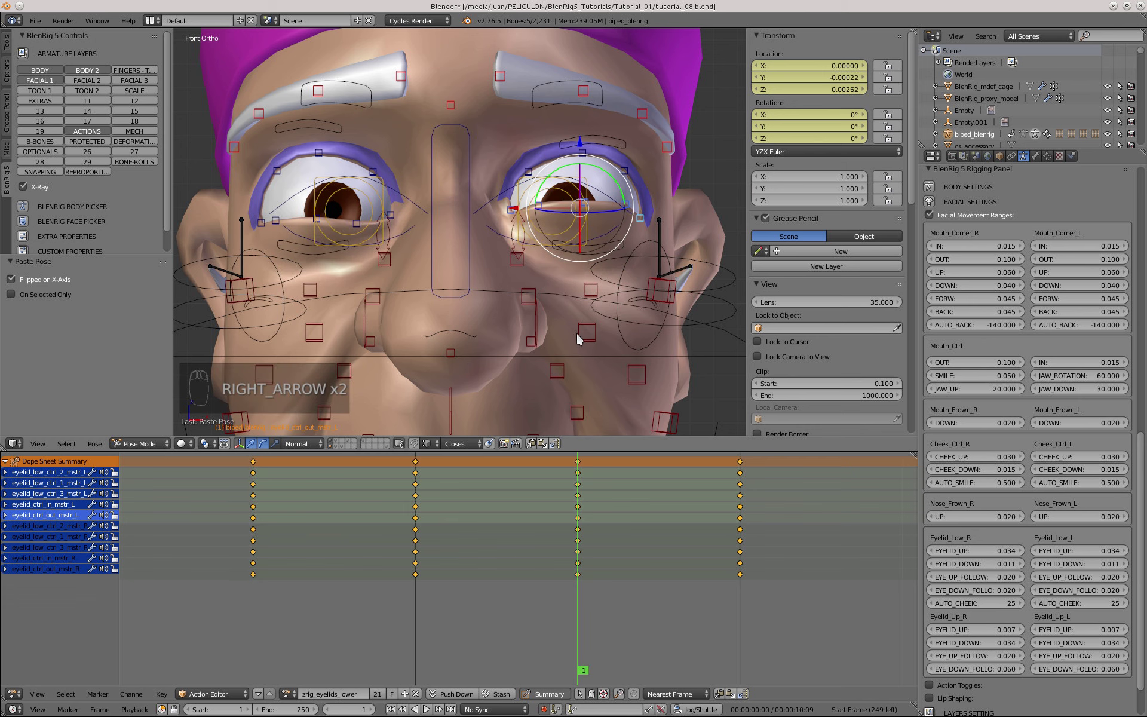
left_click(555, 443)
key("Right")
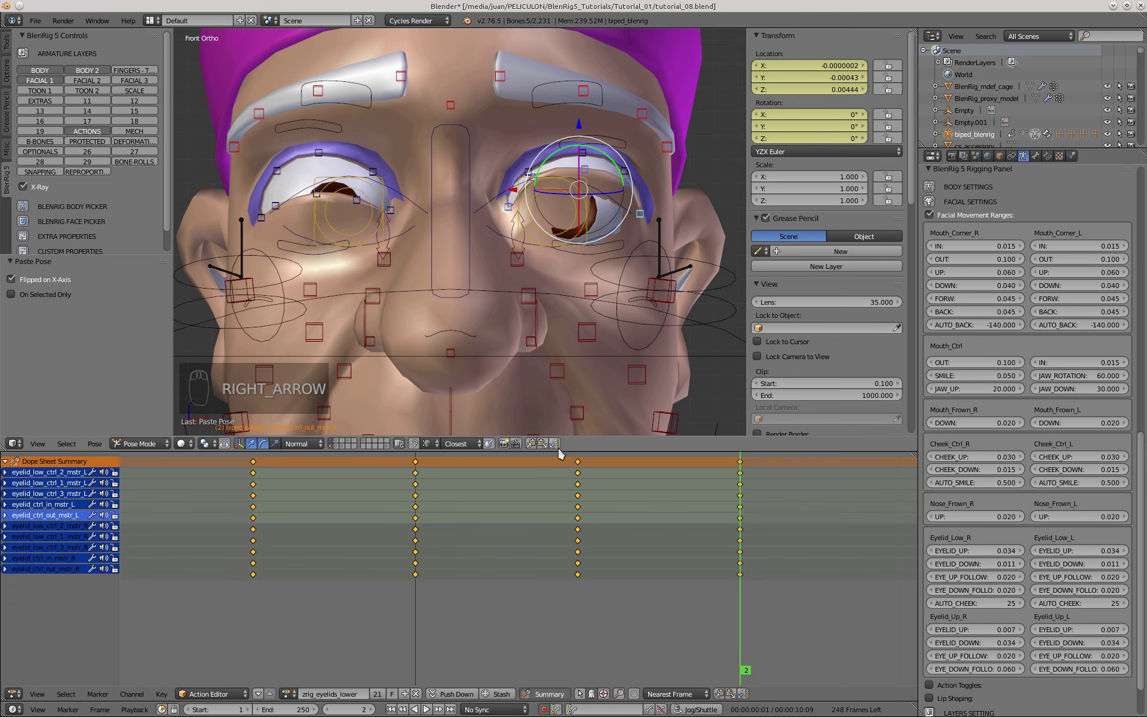
left_click(555, 444)
key("Left")
key("Left")
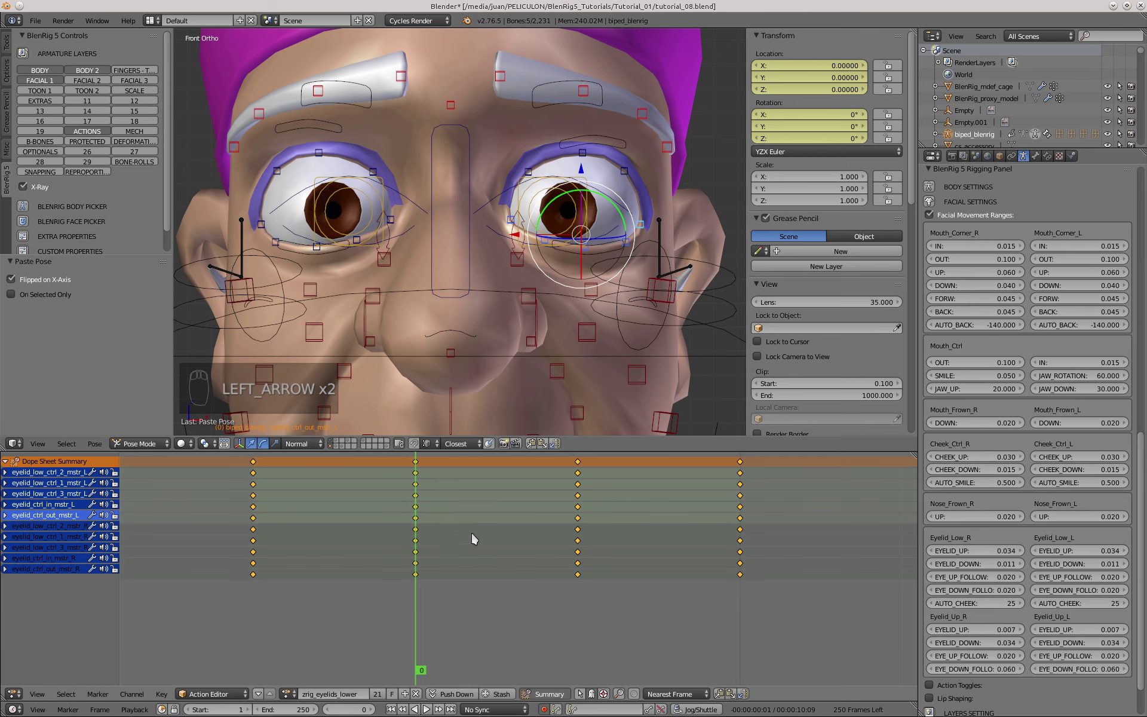
- Unlink the zrig_eyelids_lower action and test the left lower eyelid control with cancelled upward moves
left_click(417, 693)
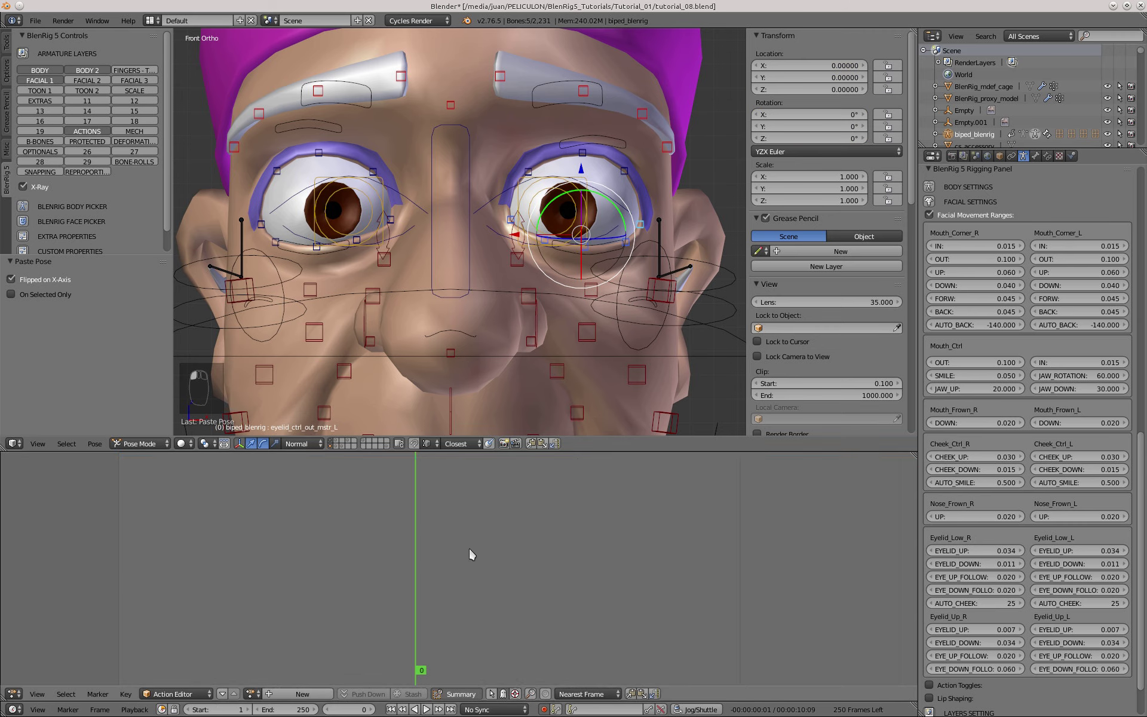
mouse_move(583, 275)
middle_mouse_down()
mouse_move(615, 278)
mouse_move(574, 239)
mouse_move(567, 277)
middle_mouse_up()
key("g")
right_click(572, 223)
key("g")
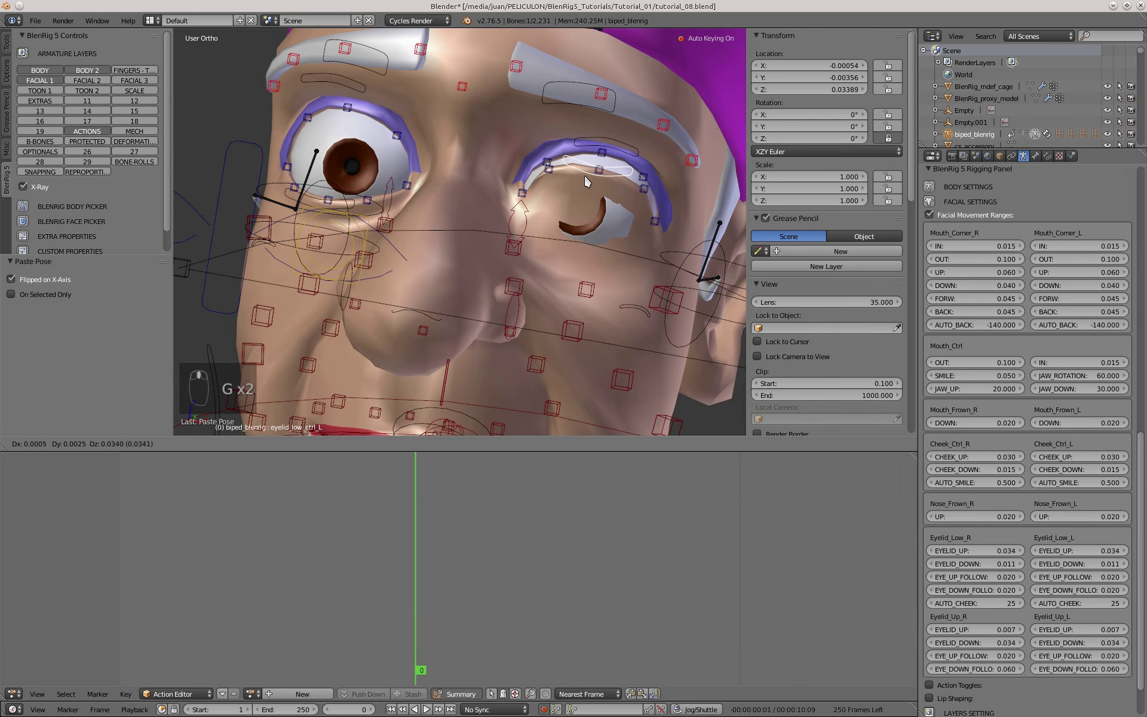
right_click(593, 200)
- Test the right lower eyelid control with a trial move and examine the face from an angle
mouse_move(364, 257)
middle_mouse_down()
mouse_move(343, 261)
mouse_move(372, 251)
middle_mouse_up()
right_click(350, 212)
key("g")
right_click(373, 245)
scroll(418, 242, "down", 2)
middle_click_drag(516, 230, 497, 233)
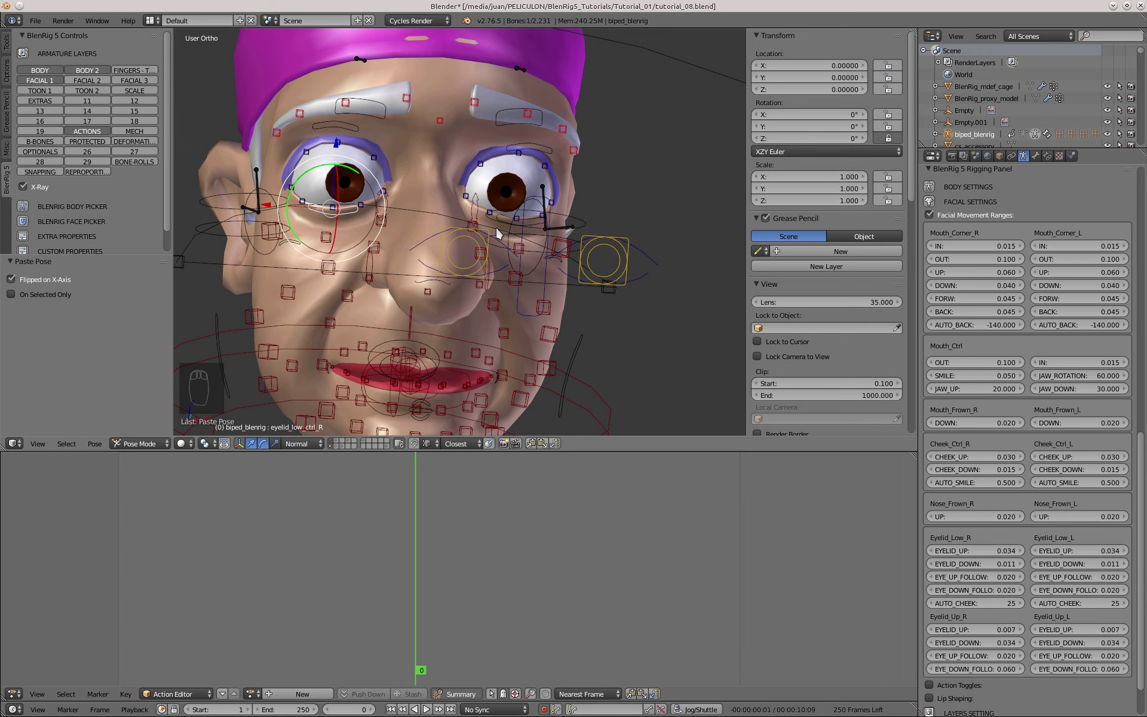
- Clear the location and rotation of all the rig's visible bones and deselect everything
key("KP_1")
key("a")
key("a")
key("a")
key("a")
key("alt+g")
key("alt+r")
key("a")
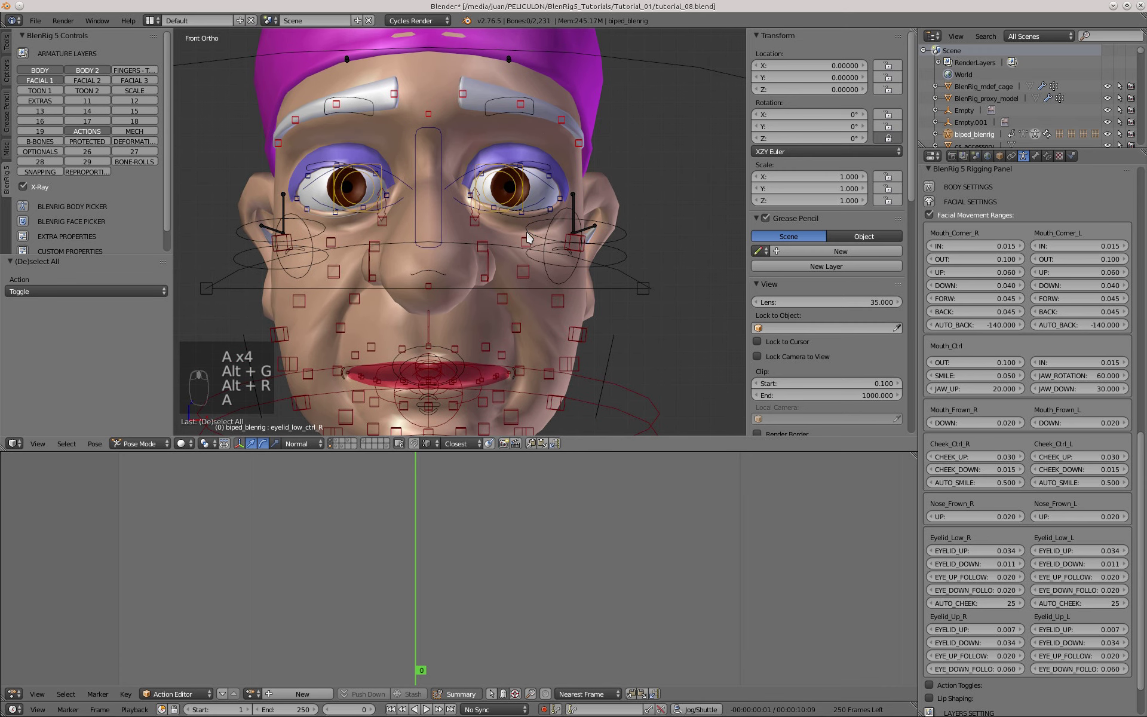
- Test the left upper eyelid control from the front by lowering it and cancelling the move
scroll(490, 197, "up", 1)
right_click(553, 154)
key("g")
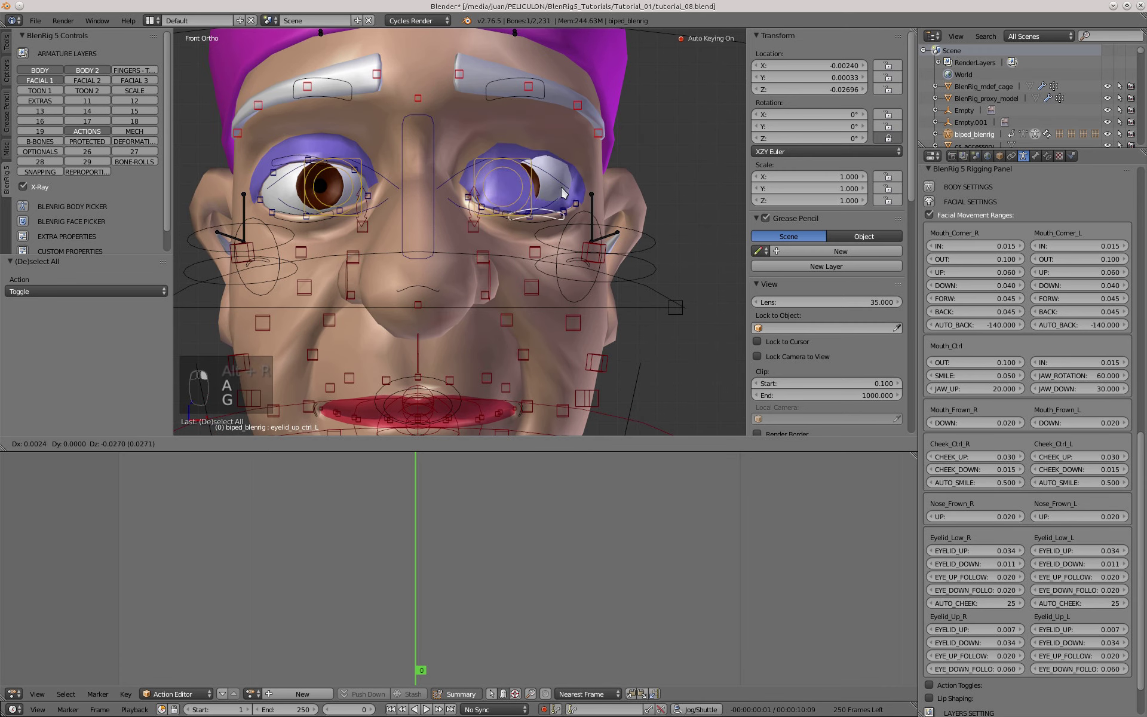
right_click(558, 192)
- Test the left upper eyelid control in an angled close-up of the eye, cancel the move and return to the front view
middle_click_drag(559, 192, 460, 260)
key("KP_3")
scroll(560, 185, "up", 5)
middle_click_drag(460, 260, 531, 253, "shift")
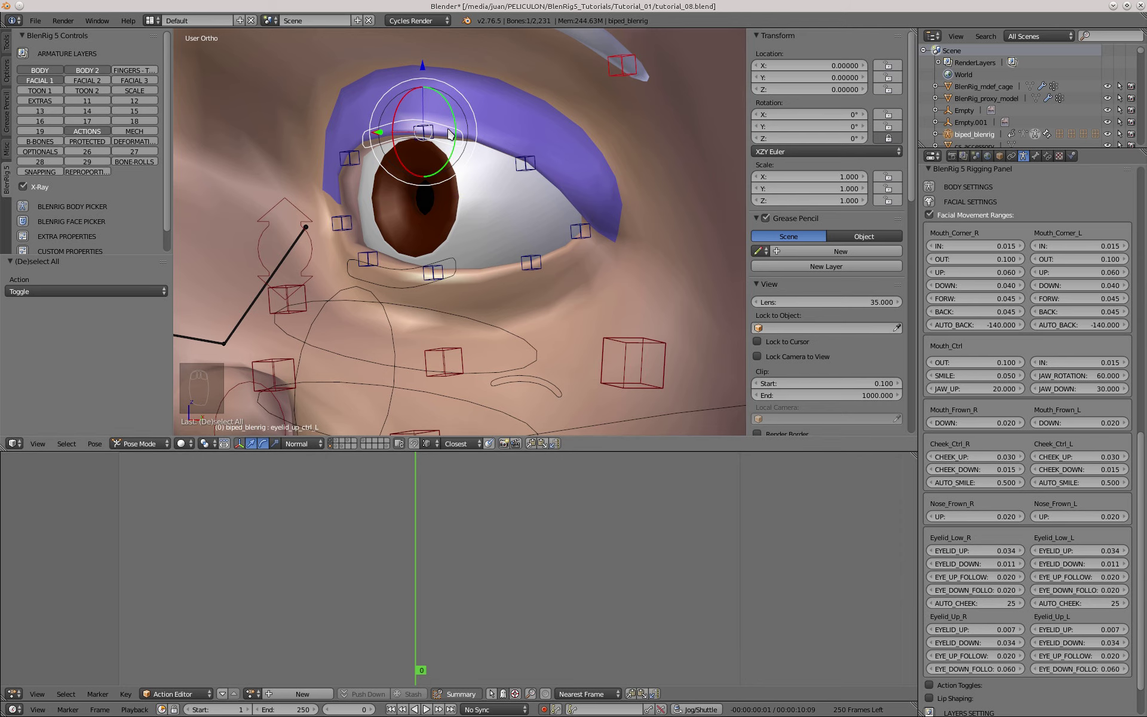
key("g")
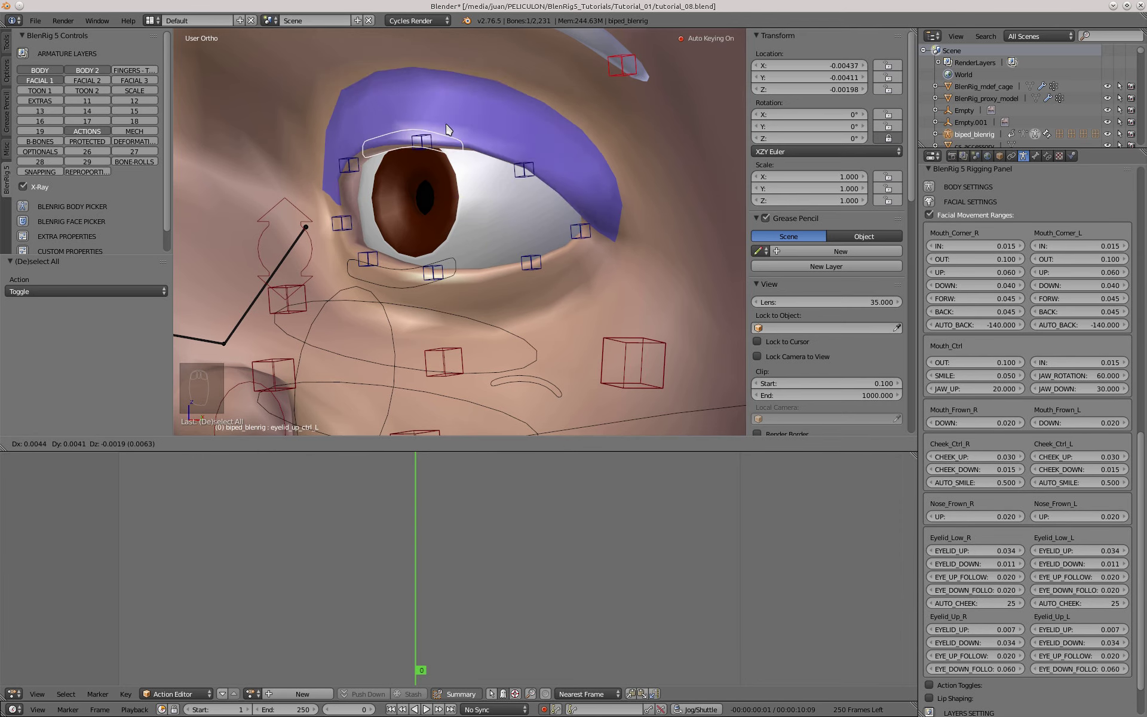
right_click(425, 182)
scroll(407, 138, "down", 3)
key("KP_1")
scroll(376, 130, "down", 3)
middle_click_drag(320, 191, 451, 217, "shift")
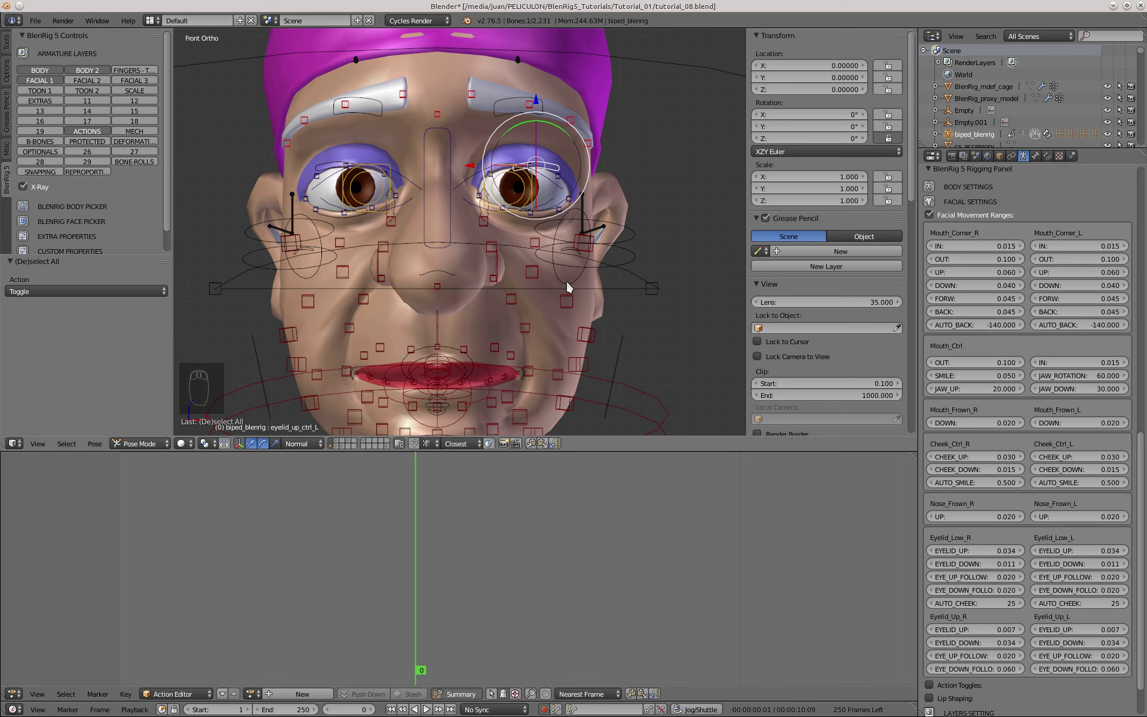
- Move the look_L control up to a Z location of about 0.117 so the left eye looks upward
middle_click_drag(471, 205, 347, 250, "shift")
scroll(352, 253, "up", 1)
key("g")
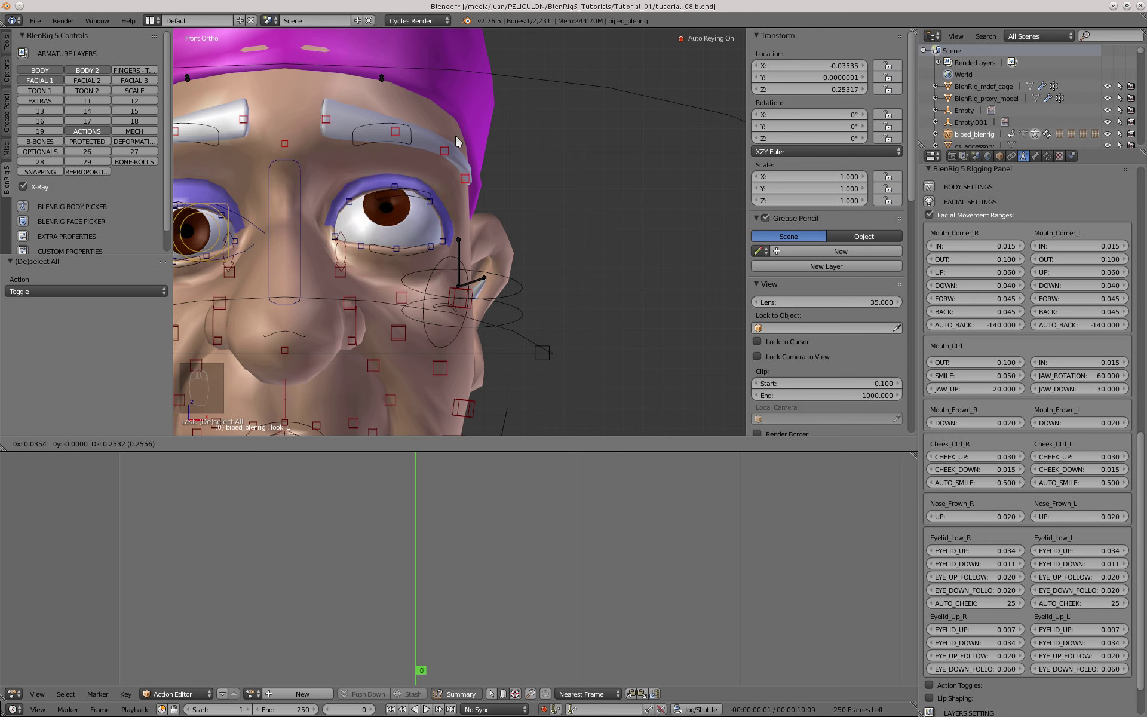
left_click(432, 205)
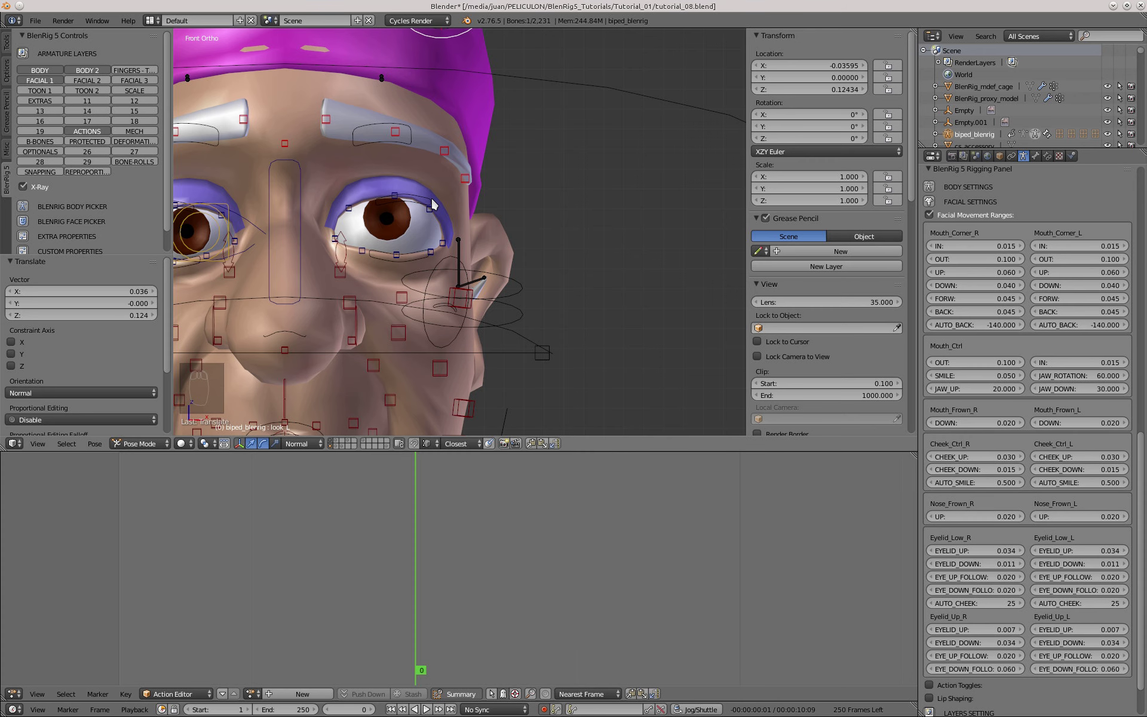
scroll(433, 205, "down", 2)
middle_click_drag(432, 205, 568, 204, "shift")
scroll(508, 193, "up", 1)
key("g")
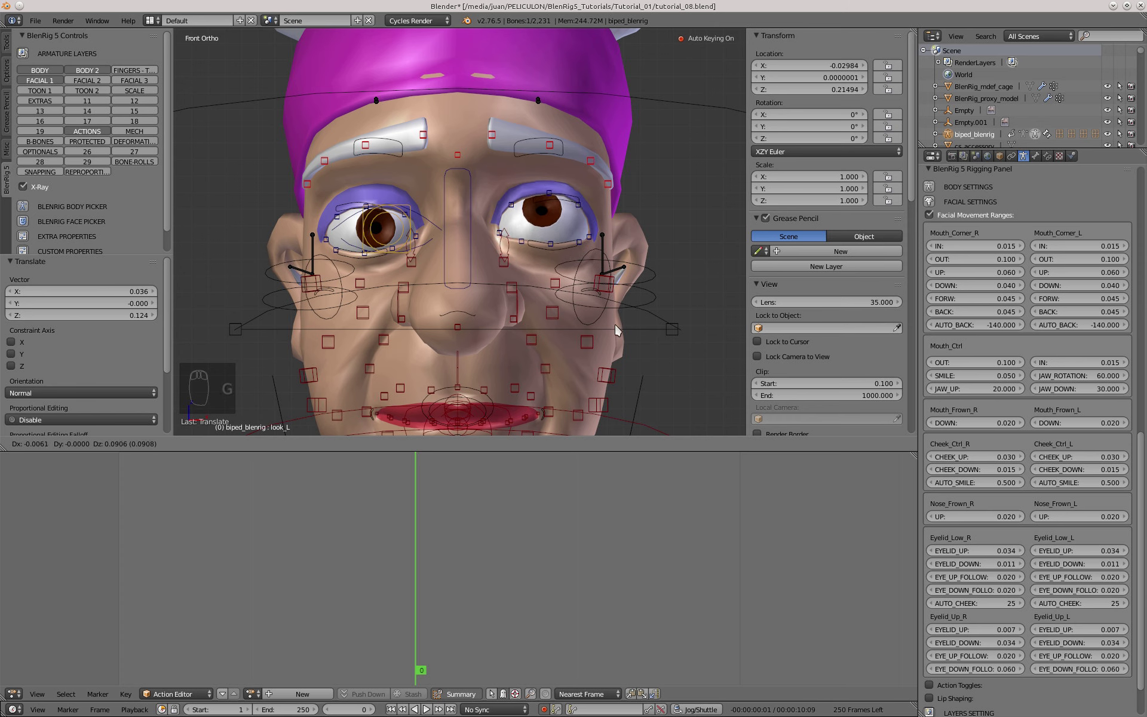
left_click(607, 110)
scroll(573, 173, "up", 1)
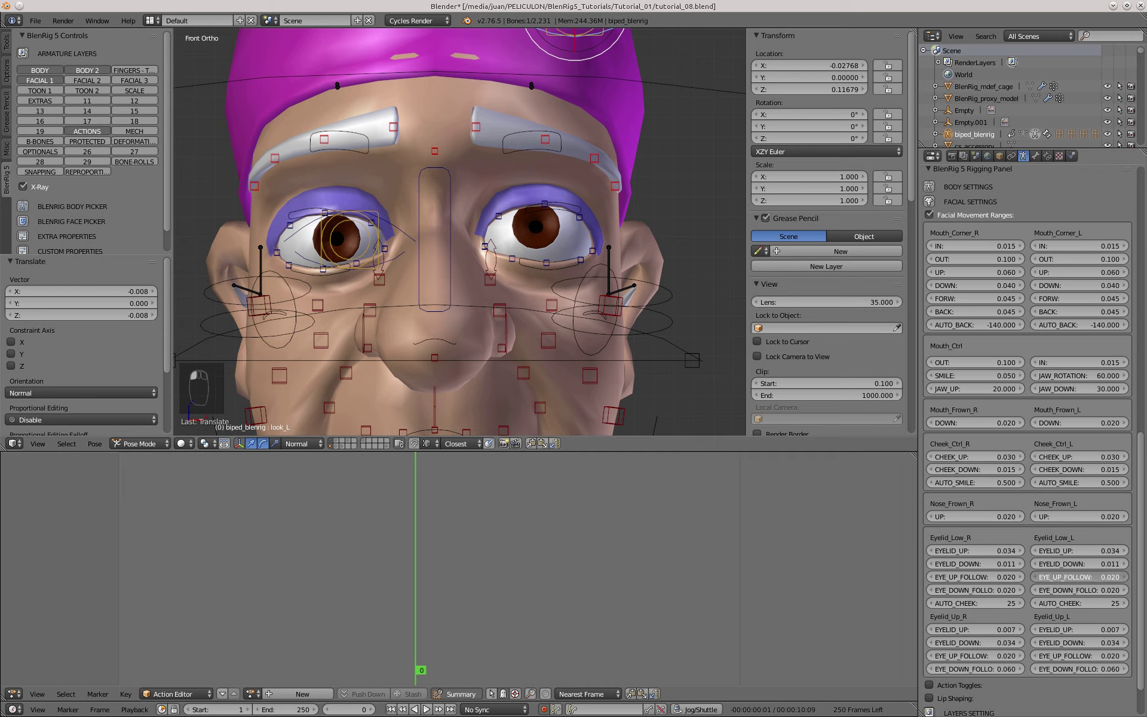
- Try 0.100 for Eyelid_Low_L's EYE_UP_FOLLOW and restore it by copying the Eyelid_Low_R value
mouse_move(1080, 577)
left_mouse_down()
mouse_move(1106, 576)
mouse_move(1064, 575)
mouse_move(1088, 577)
left_mouse_up()
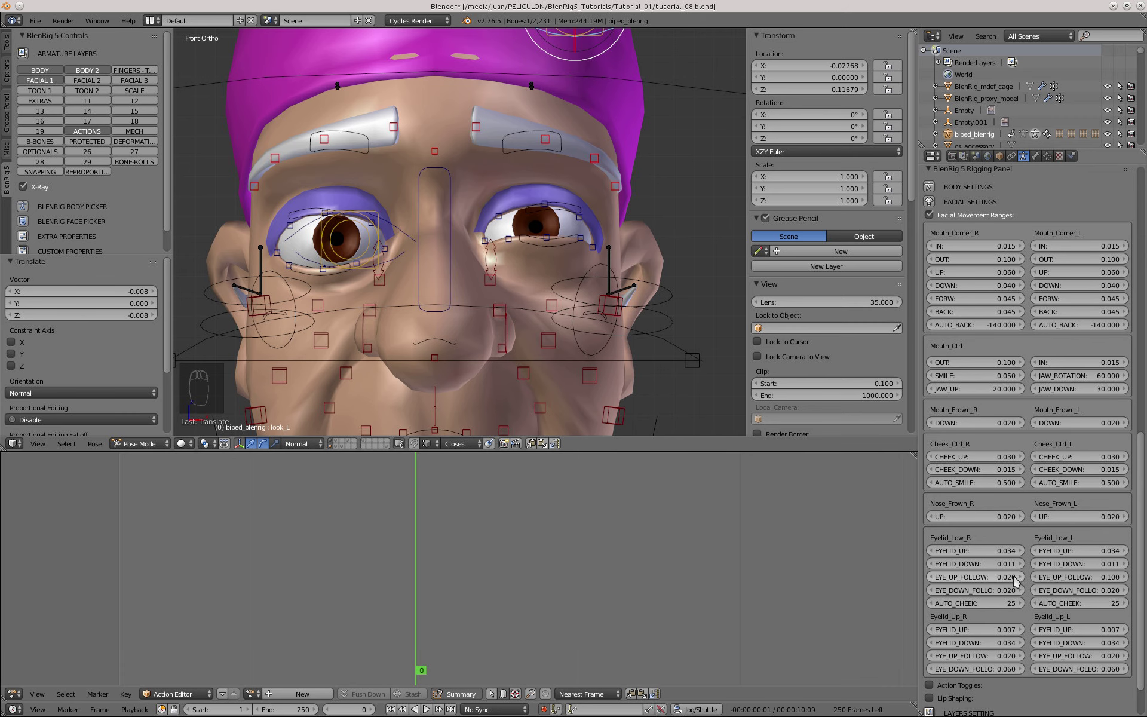
key("ctrl+c")
key("ctrl+v")
- Move the look_L control down to a Z location of about -0.082 so the left eye looks downward
scroll(511, 125, "down", 3)
key("g")
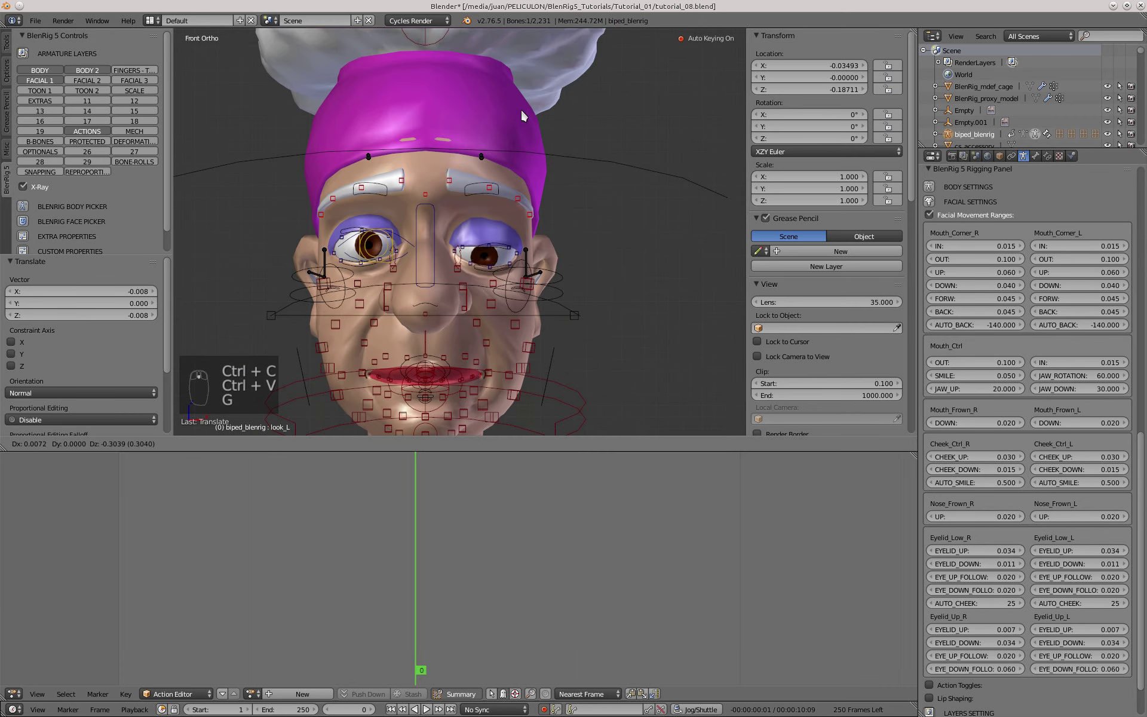
left_click(499, 335)
scroll(499, 335, "up", 2)
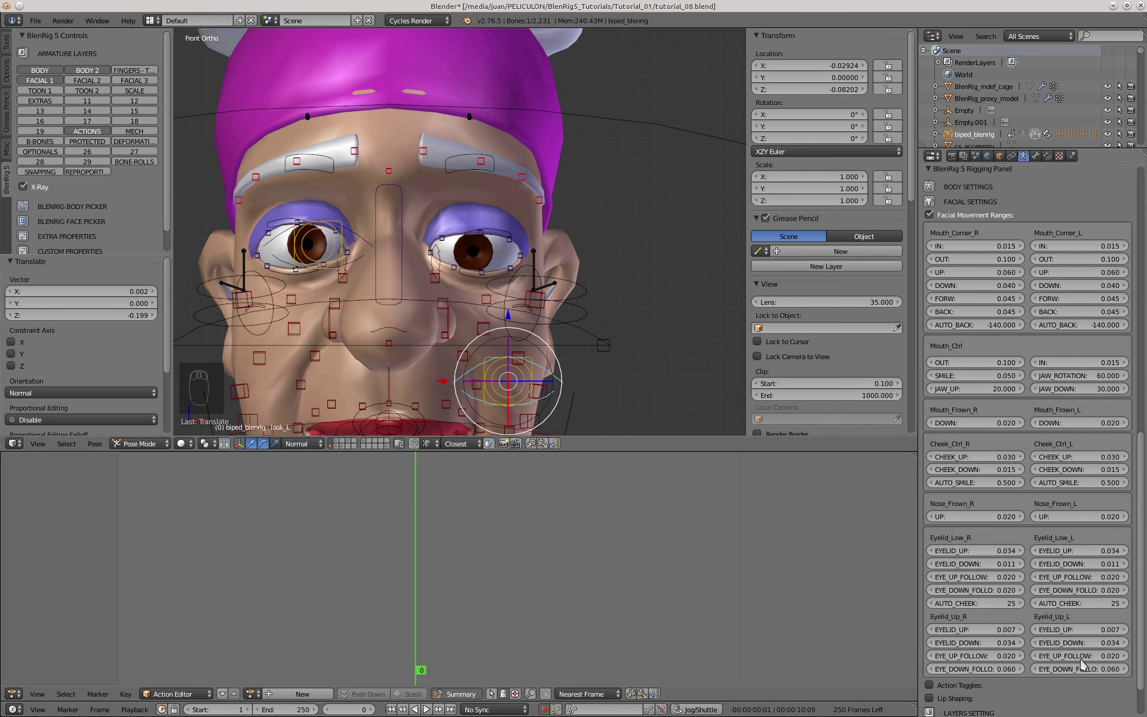
- Undo the last two changes and set Eyelid_Up_L's EYE_DOWN_FOLLOW to 0.120
key("ctrl+z")
key("ctrl+z")
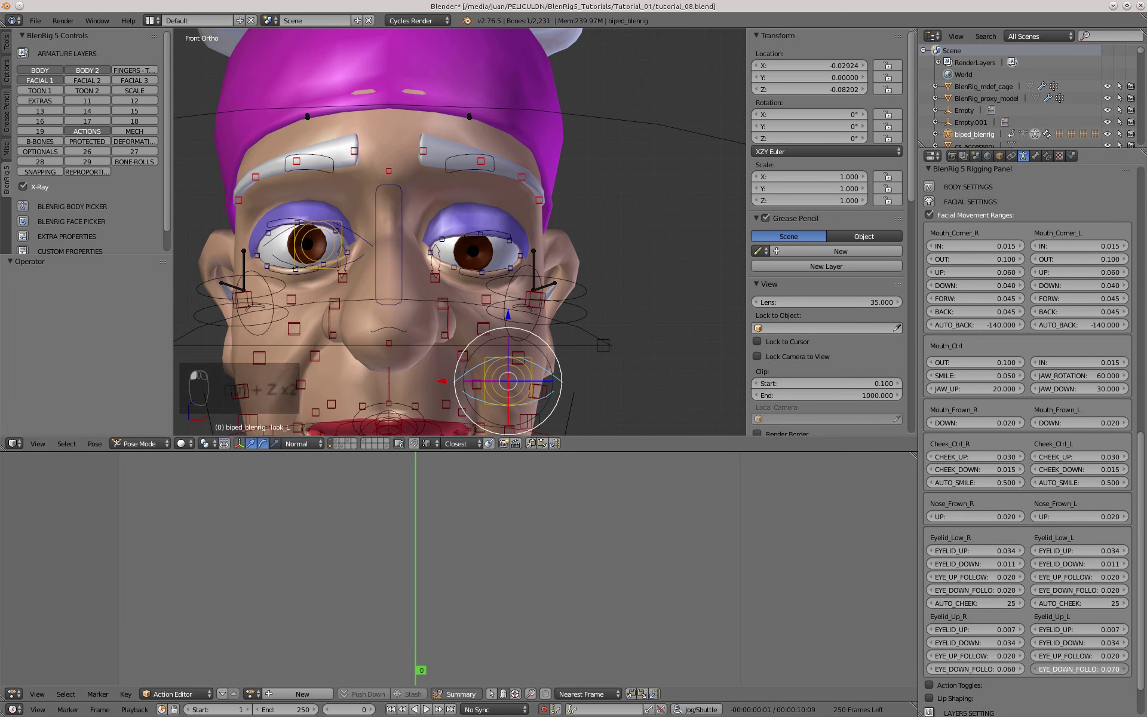
left_click_drag(1080, 669, 1110, 669)
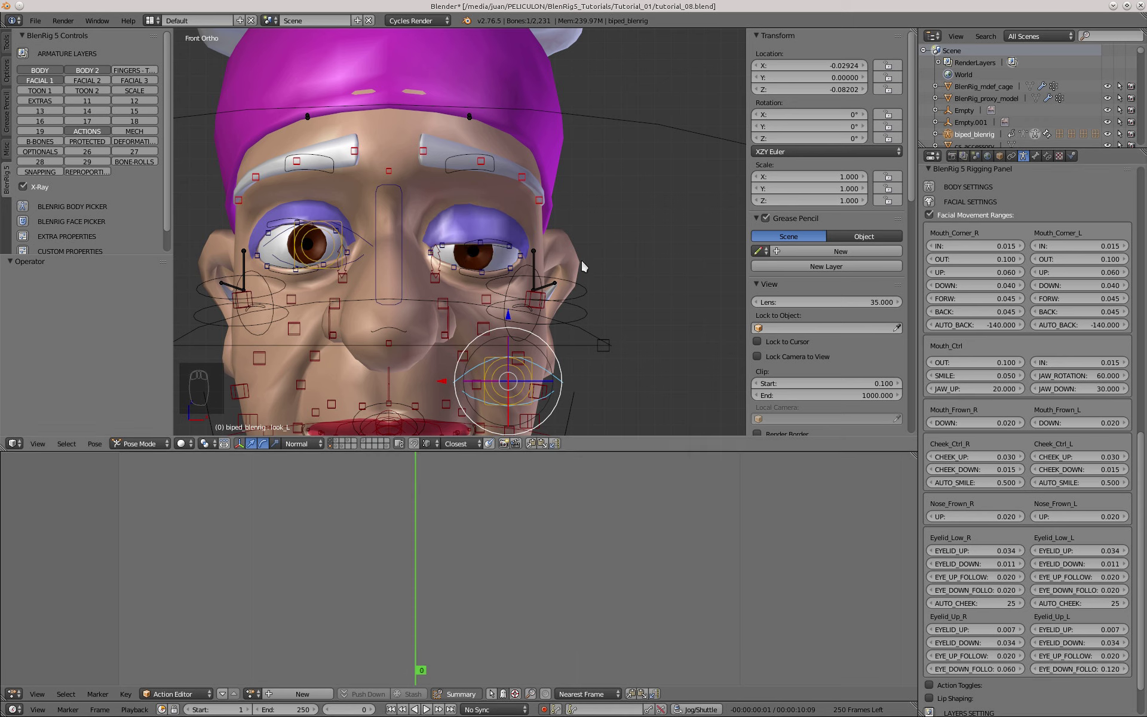
- Undo the EYE_DOWN_FOLLOW change, try look_L at low and high positions, and clear its location
key("ctrl+z")
scroll(583, 263, "down", 2)
key("g")
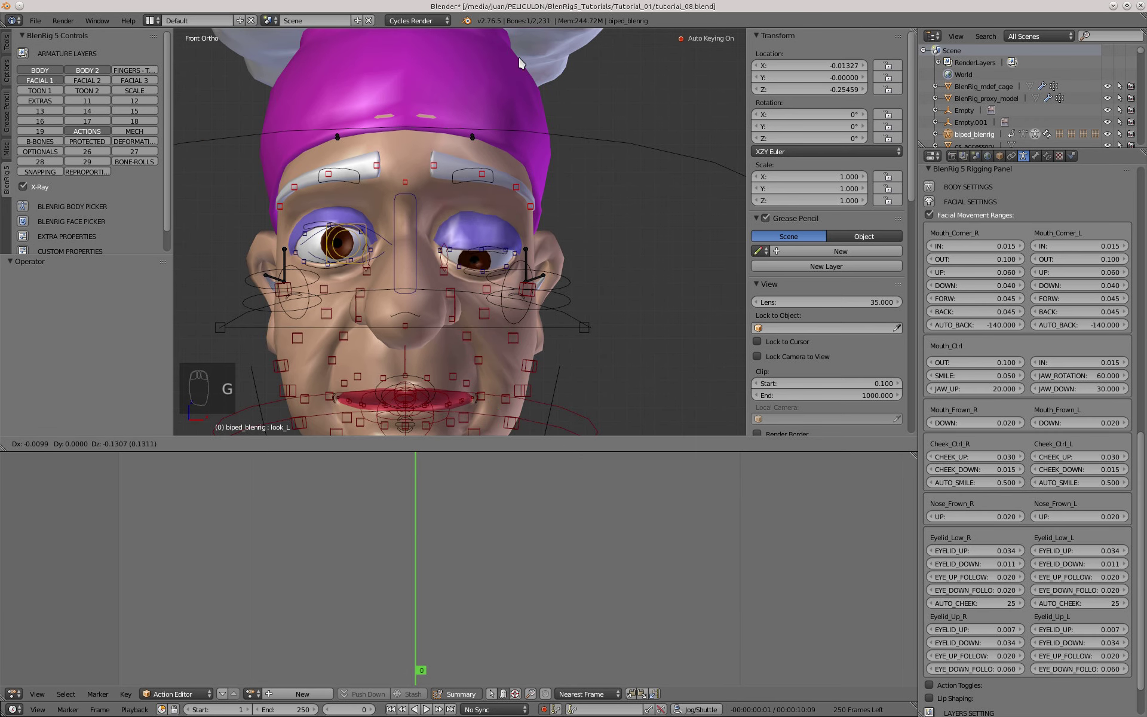
left_click(461, 97)
key("g")
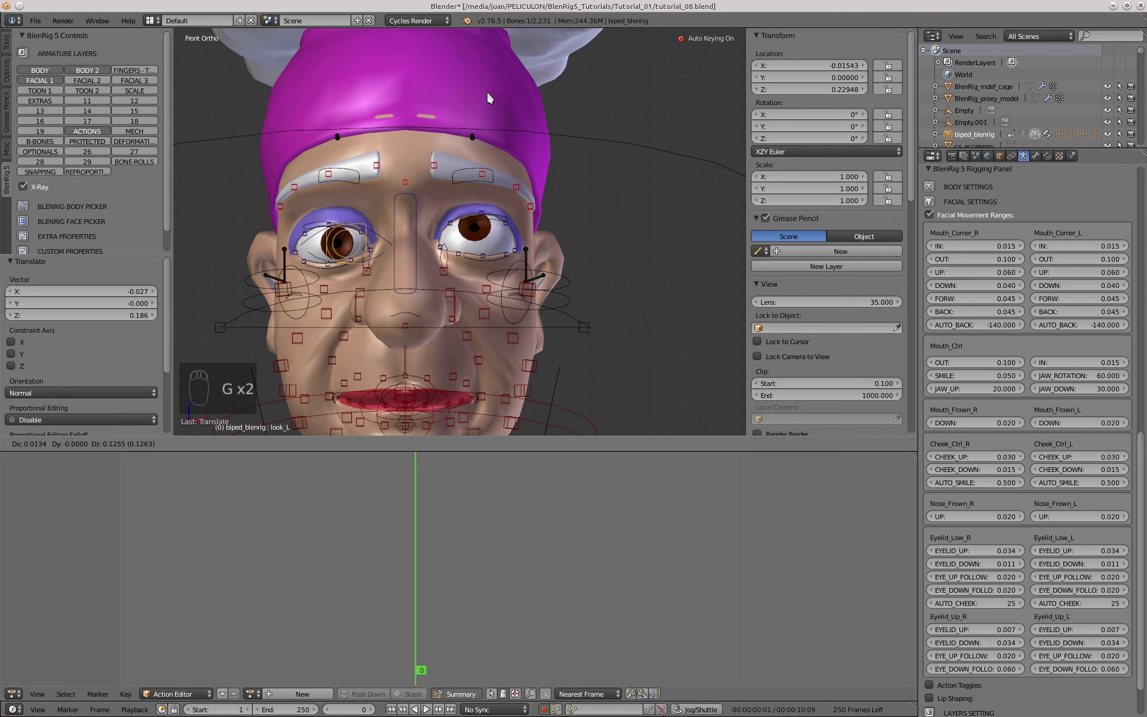
right_click(481, 96)
key("alt+g")
- Try the right eye's upward look by raising look_R to a Z location of about 0.164, and clear its location
right_click(332, 262)
key("g")
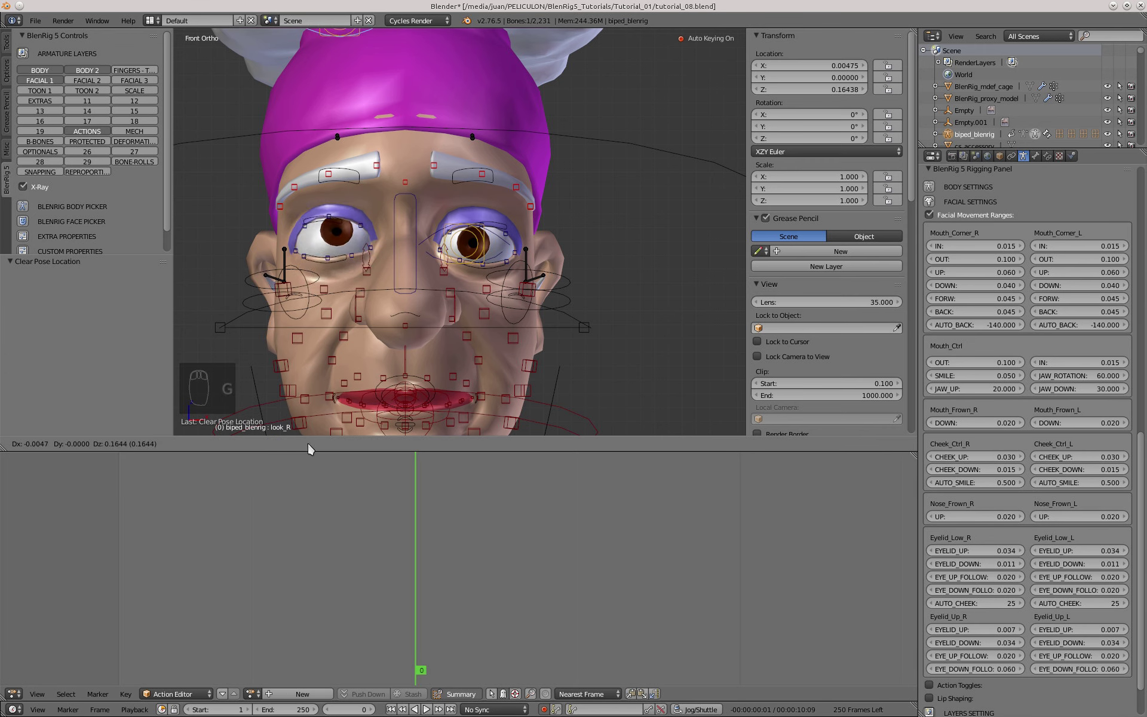
left_click(308, 446)
key("alt+g")
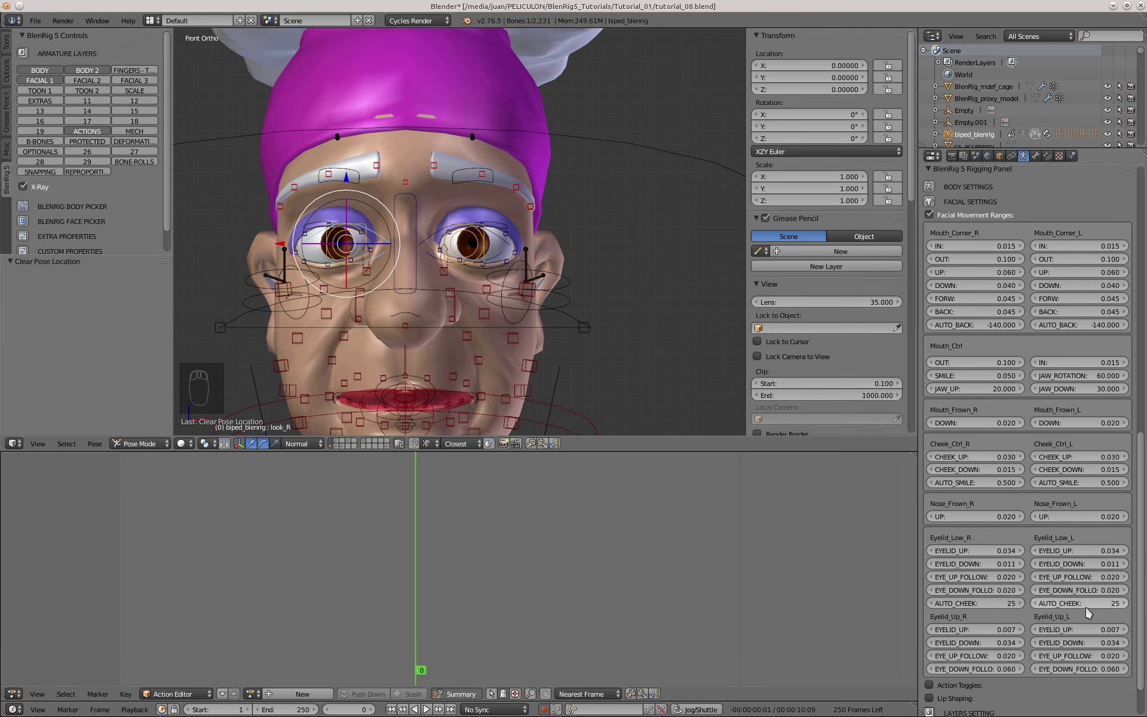
- Raise the cheek_ctrl_L control to a Z location of about 0.027 to test the lower eyelid's reaction
scroll(499, 267, "up", 2)
right_click(536, 319)
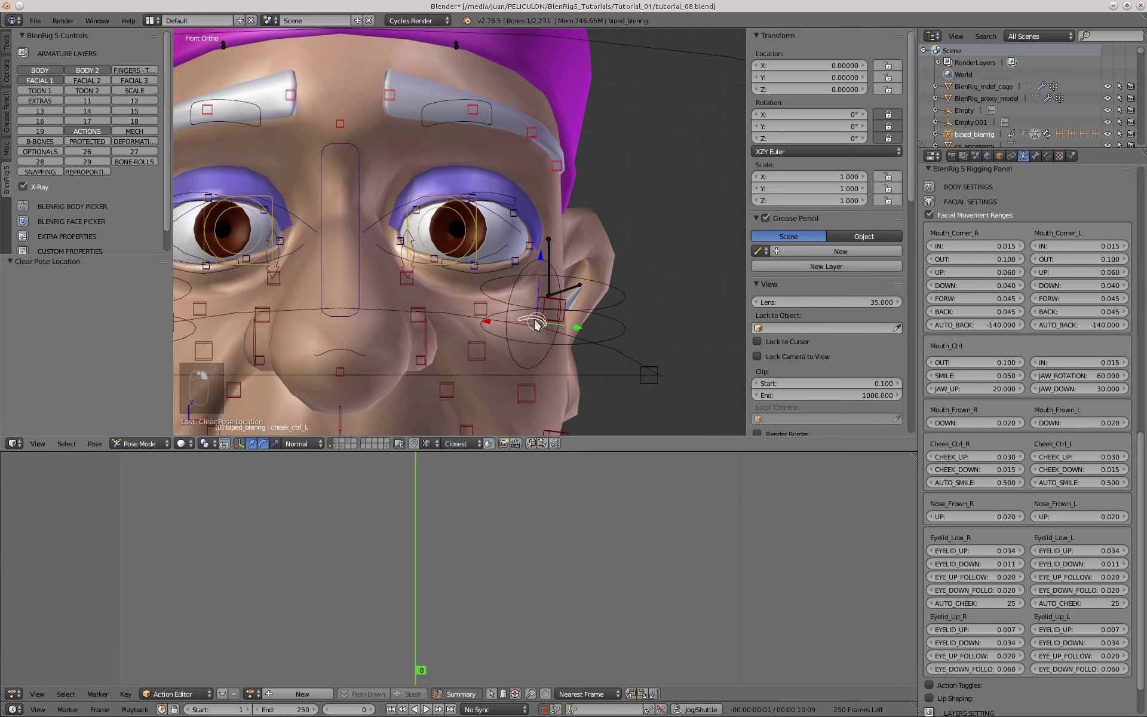
scroll(536, 320, "up", 2)
key("g")
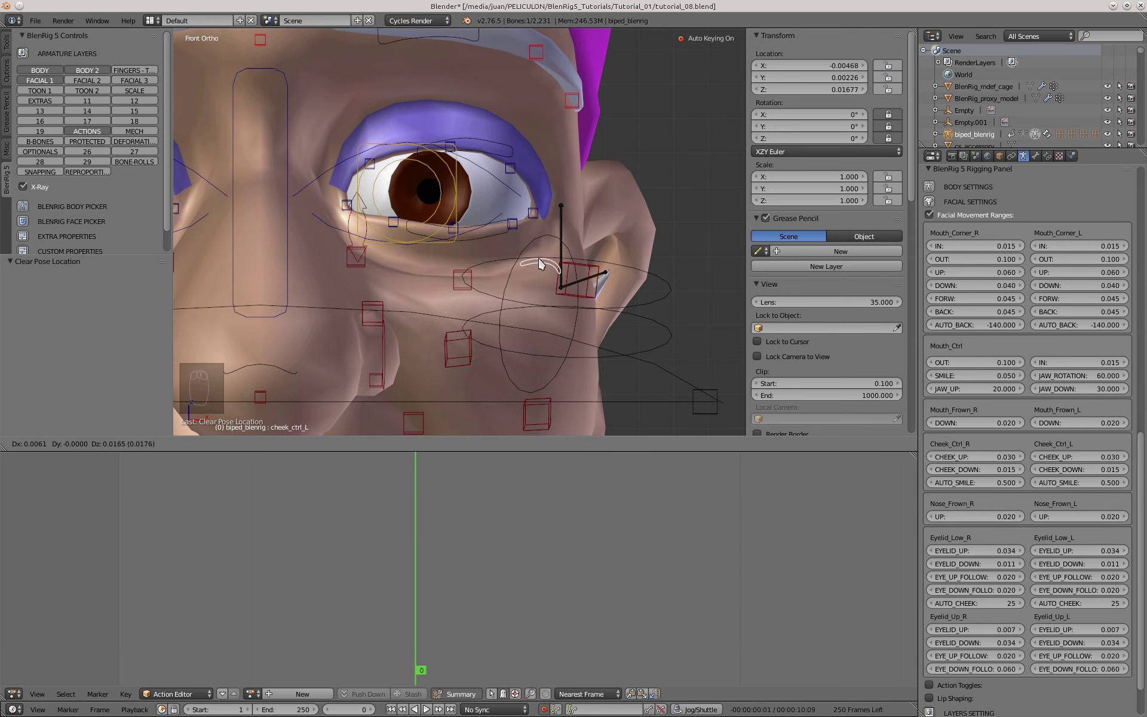
right_click(540, 351)
scroll(539, 355, "down", 2)
key("g")
left_click(539, 286)
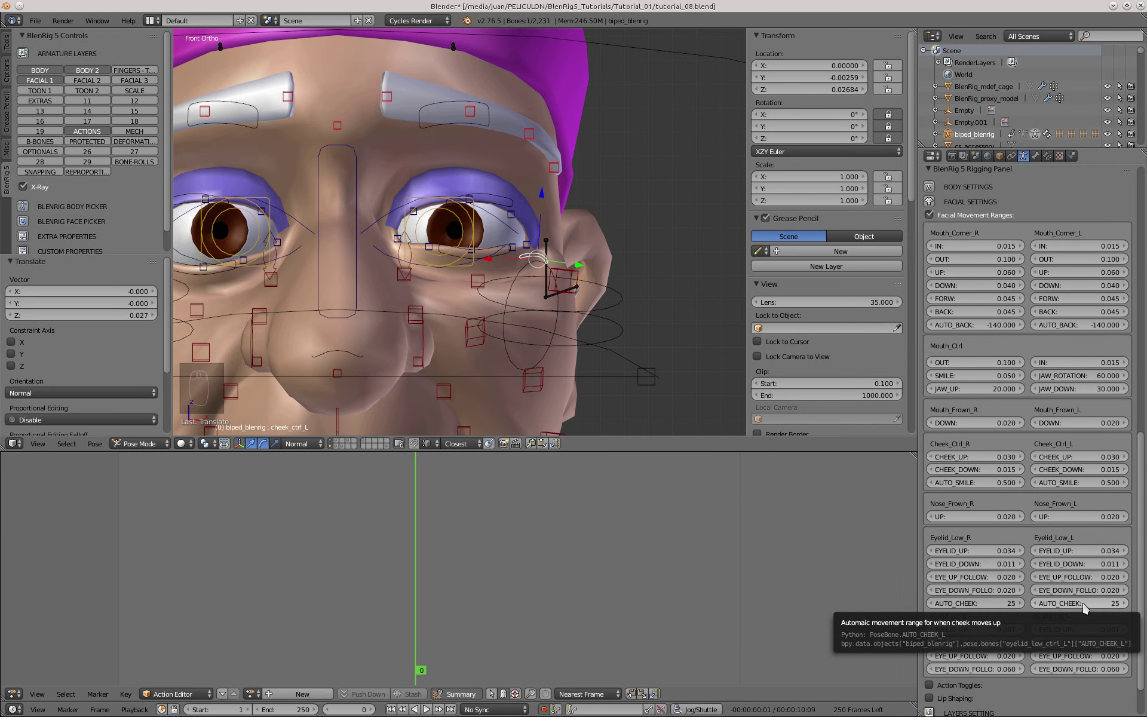
- Try 0 and 15 for Eyelid_Low_L's AUTO_CHEEK while raising cheek_ctrl_L to a Z location of about 0.037
left_click_drag(1086, 604, 1070, 605)
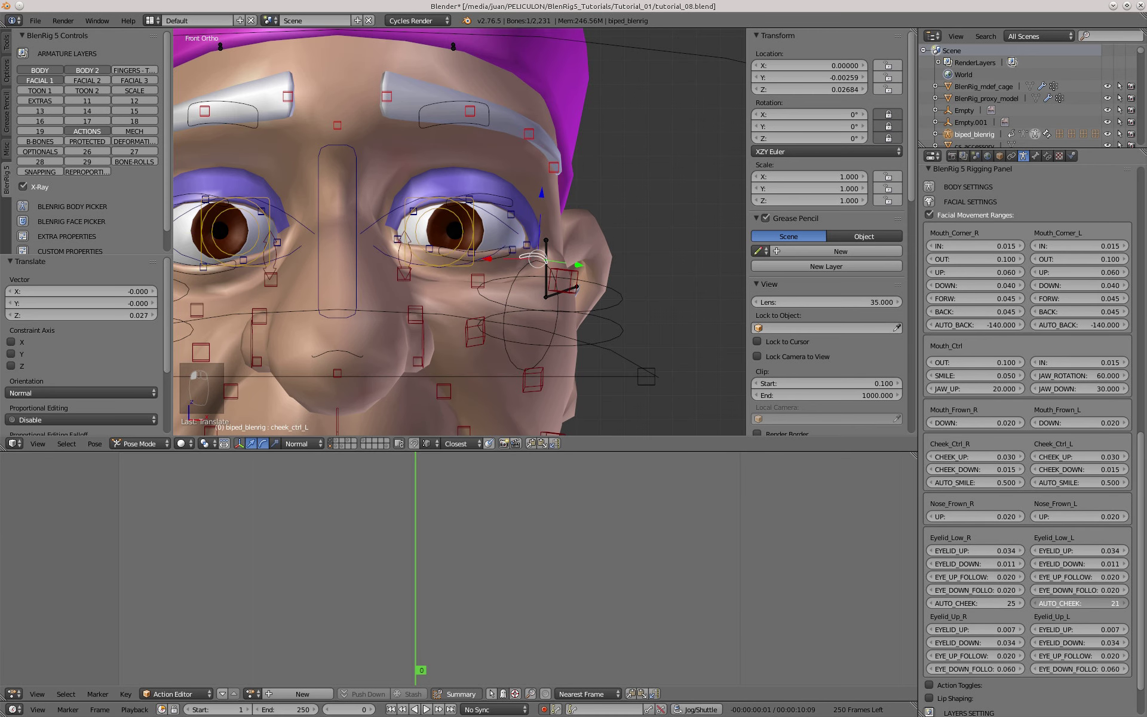
key("g")
left_click(590, 294)
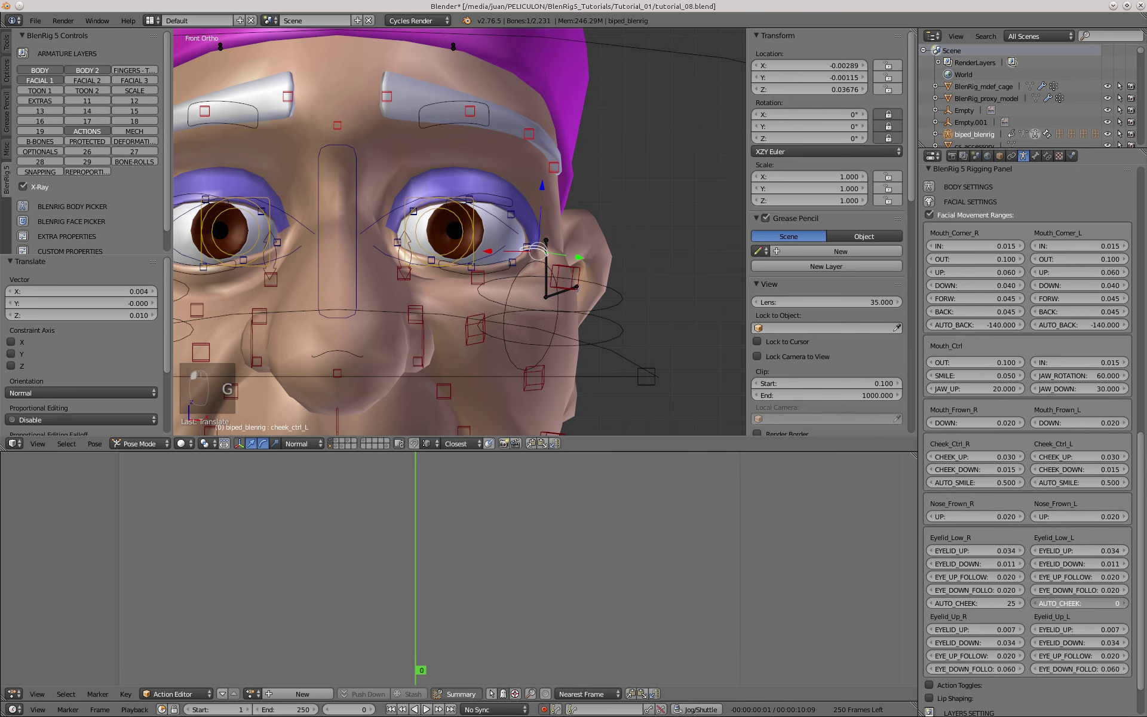
left_click_drag(1076, 604, 1082, 604)
key("g")
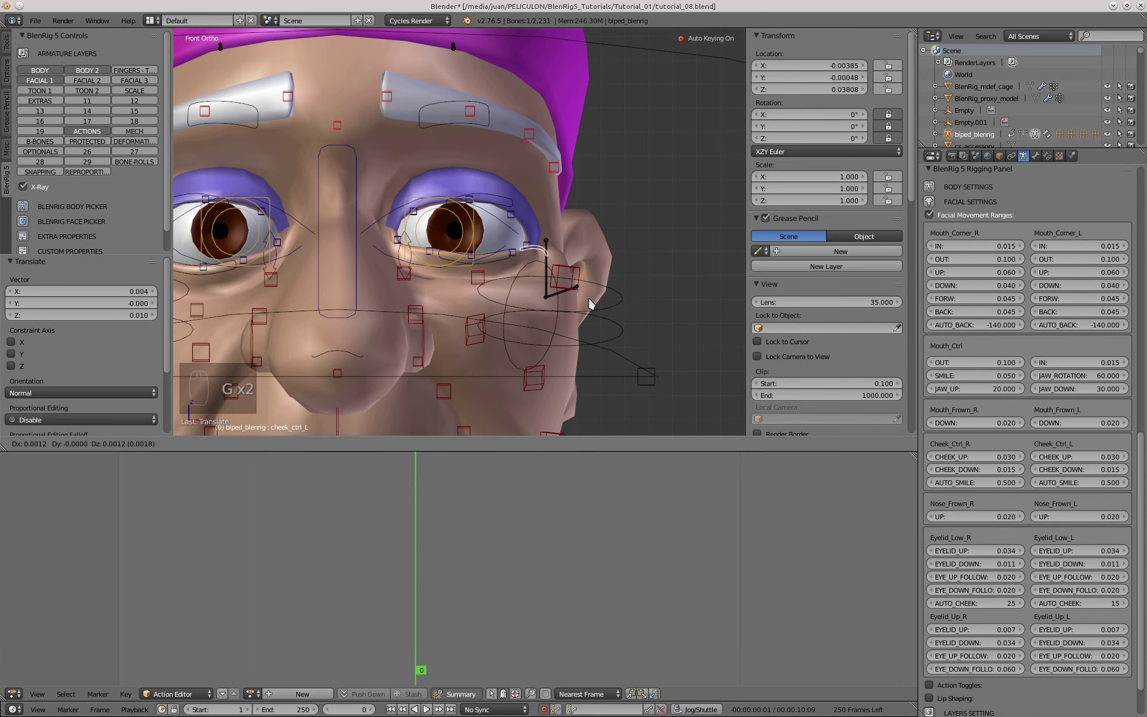
right_click(591, 302)
- Set Eyelid_Low_L's AUTO_CHEEK to 25 and clear the location of cheek_ctrl_L
left_click(1085, 604)
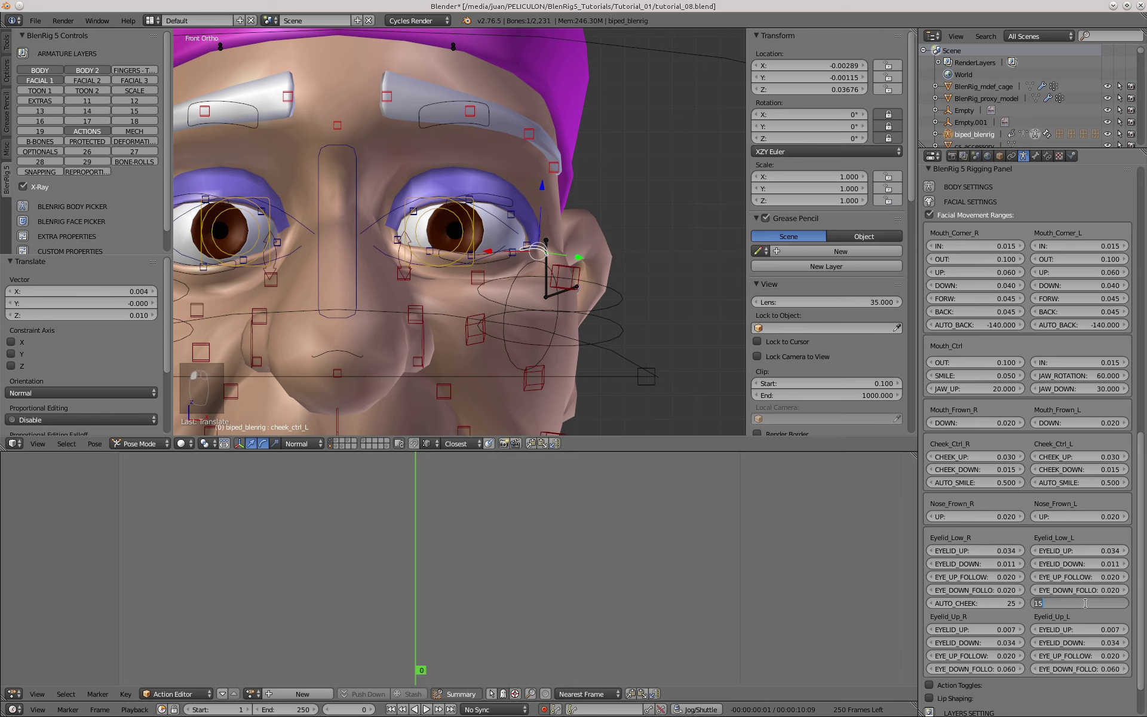
key("Return")
scroll(502, 365, "down", 4)
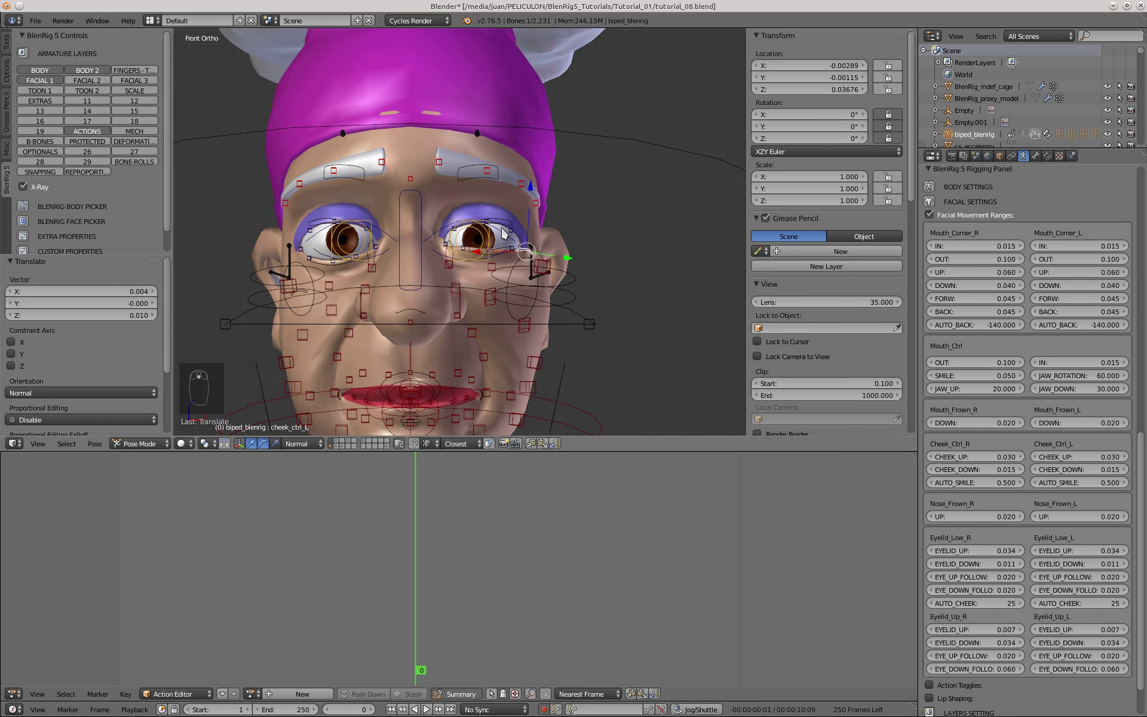
key("alt+g")
- Test a smile by shifting mouth_ctrl to an X location of about -0.019 and rotating it about 40° in Y
scroll(494, 352, "up", 2)
scroll(430, 376, "up", 2)
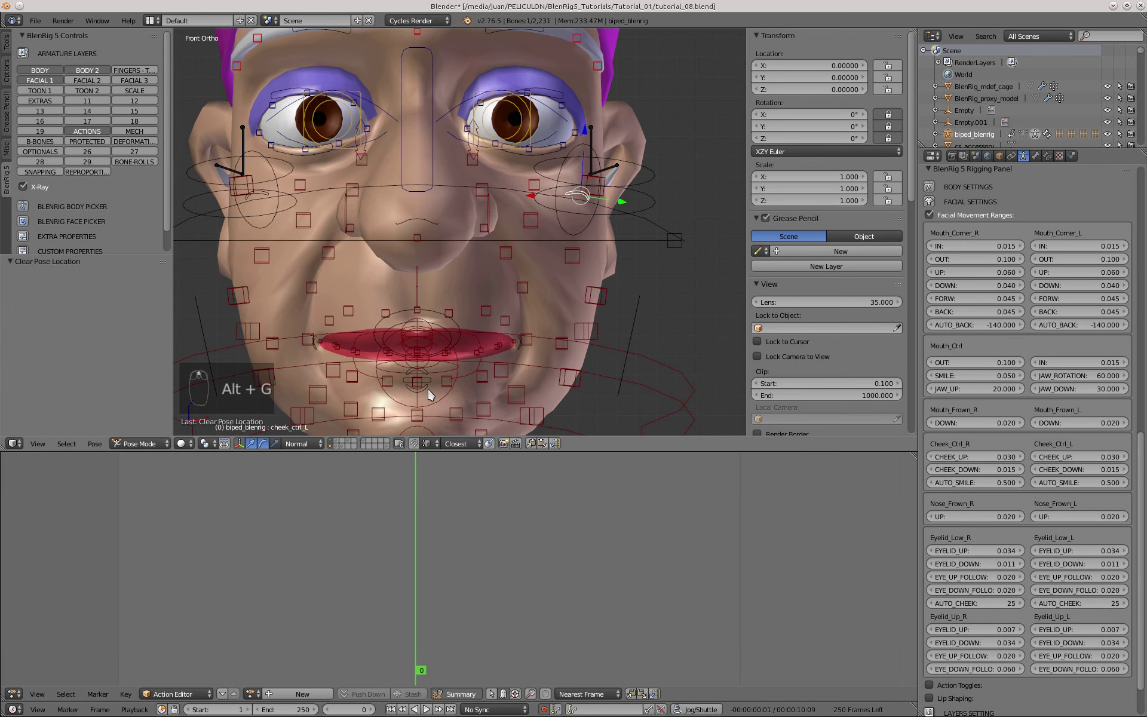
middle_click_drag(464, 303, 424, 355, "shift")
key("g")
left_click(476, 345)
key("r")
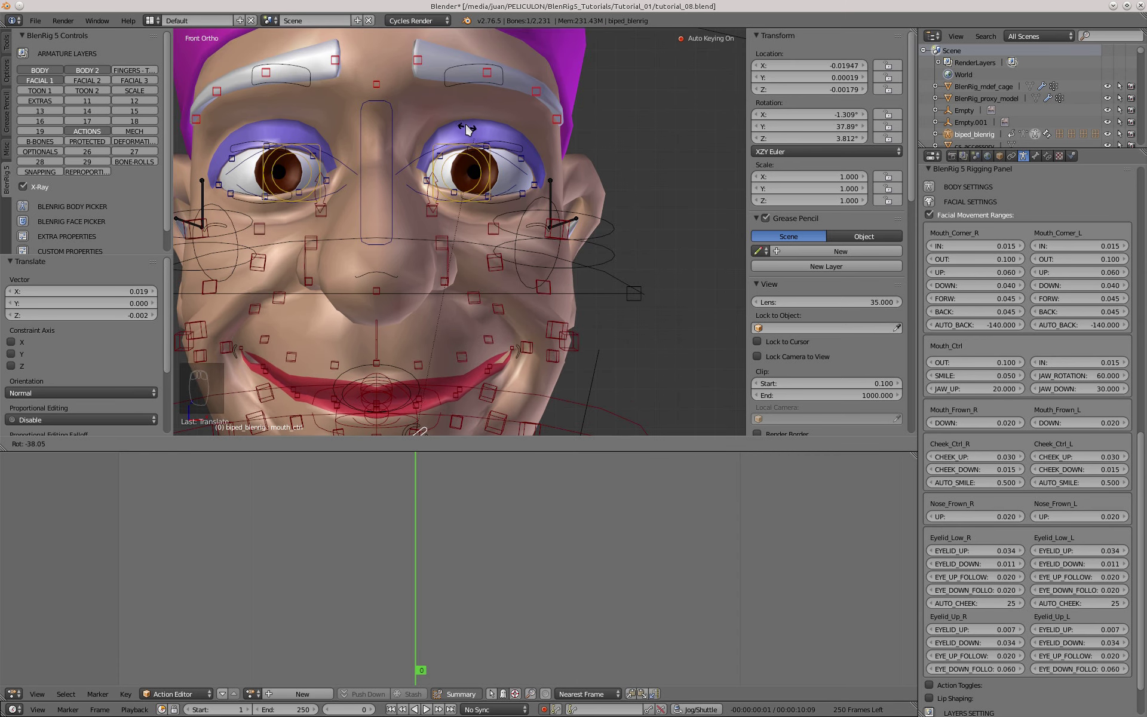
left_click(489, 189)
- Clear the location, rotation and scale of all pose controls and save the file
scroll(489, 189, "down", 2)
key("alt+g")
key("alt+s")
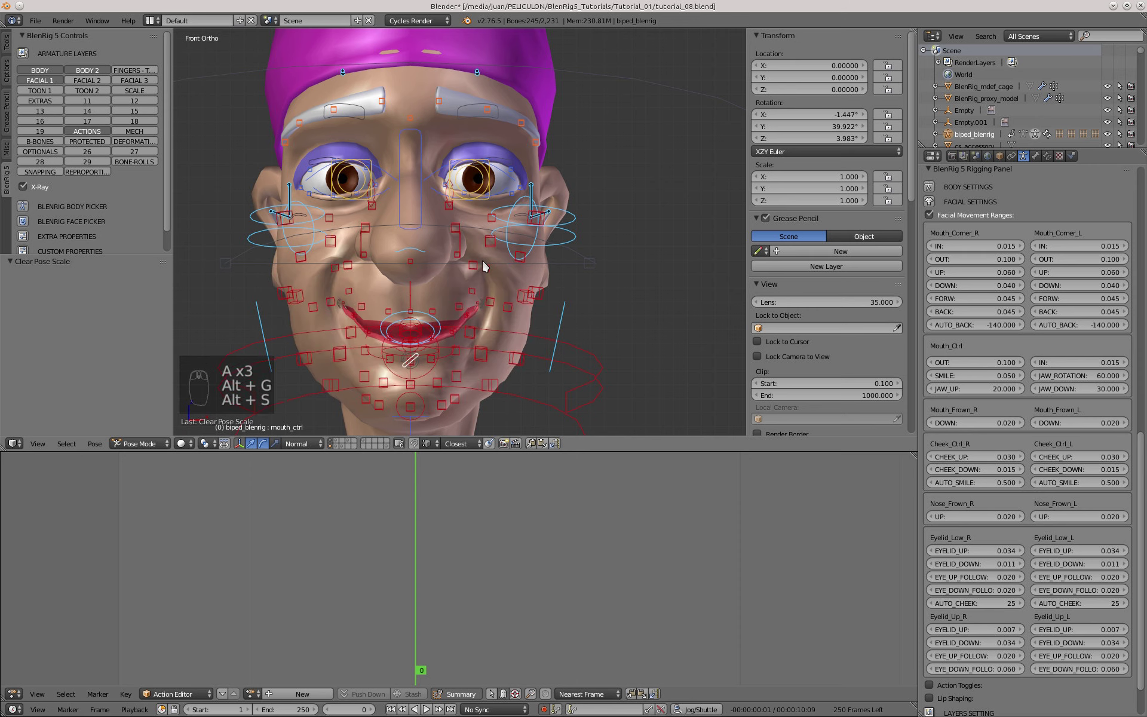
key("a")
key("a")
key("a")
key("alt+g")
key("alt+r")
key("alt+s")
key("a")
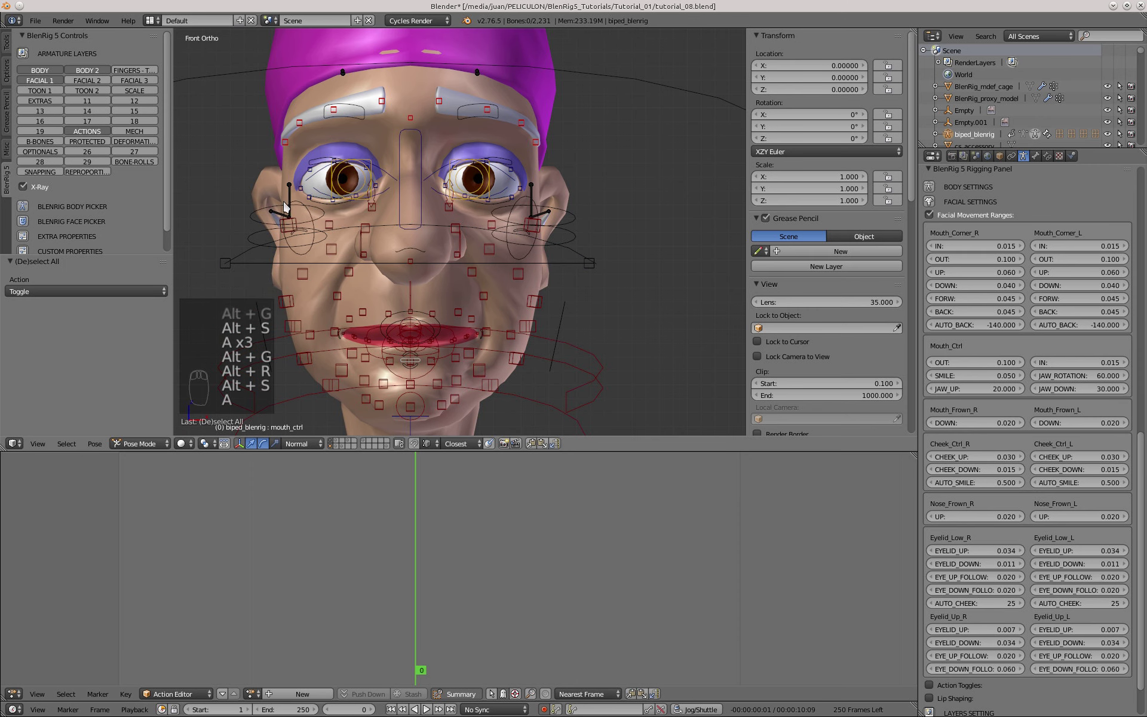
scroll(385, 236, "down", 1)
middle_click_drag(385, 236, 440, 257, "shift")
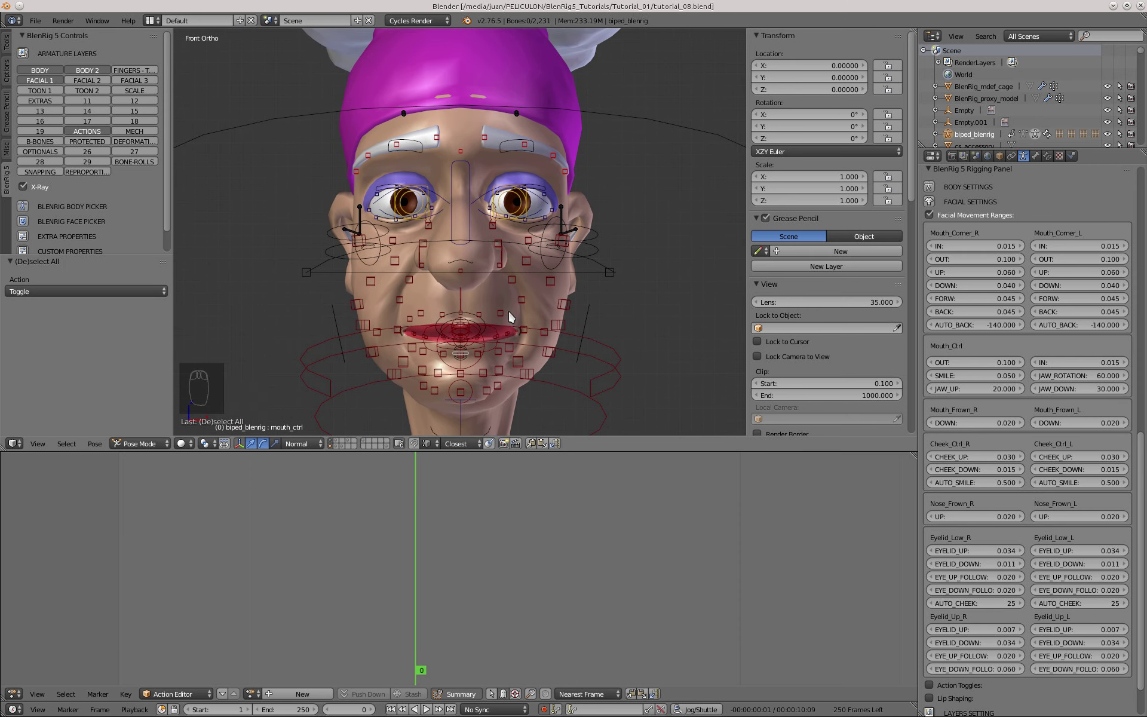
- Raise cheek_ctrl_L to a Z location of about 0.046 to test the left cheek's upward movement
scroll(625, 320, "up", 3)
middle_click_drag(625, 320, 555, 288)
key("KP_1")
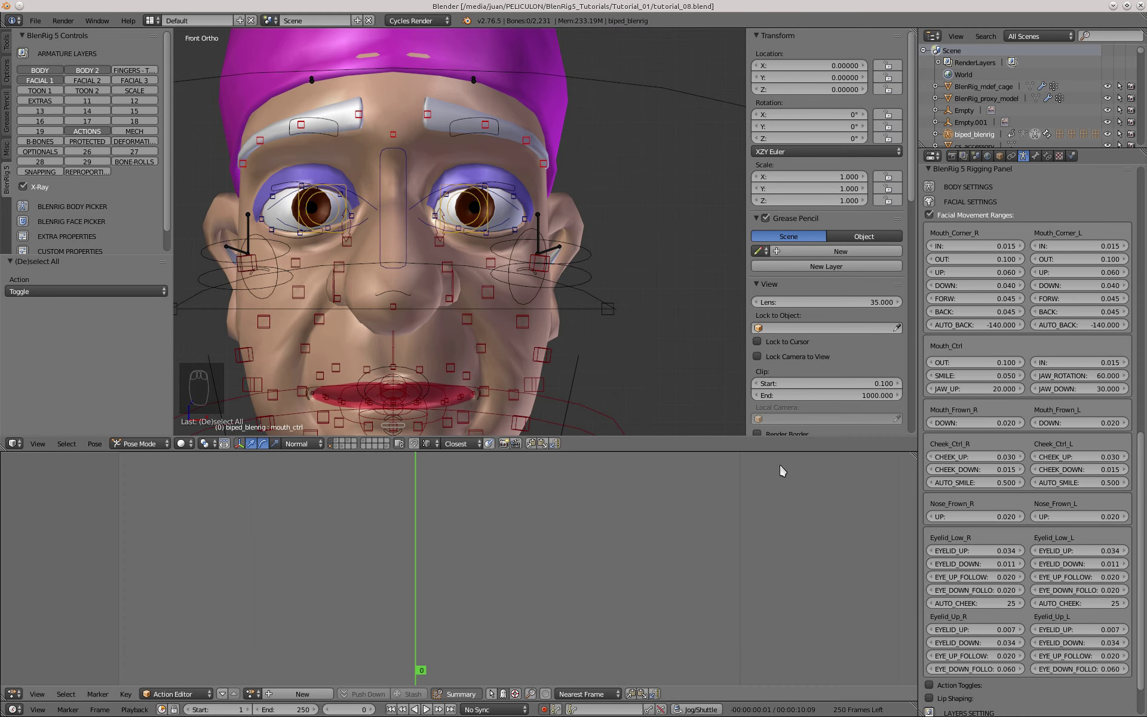
scroll(521, 269, "up", 4)
right_click(521, 269)
scroll(517, 269, "down", 3)
scroll(513, 268, "up", 1)
key("g")
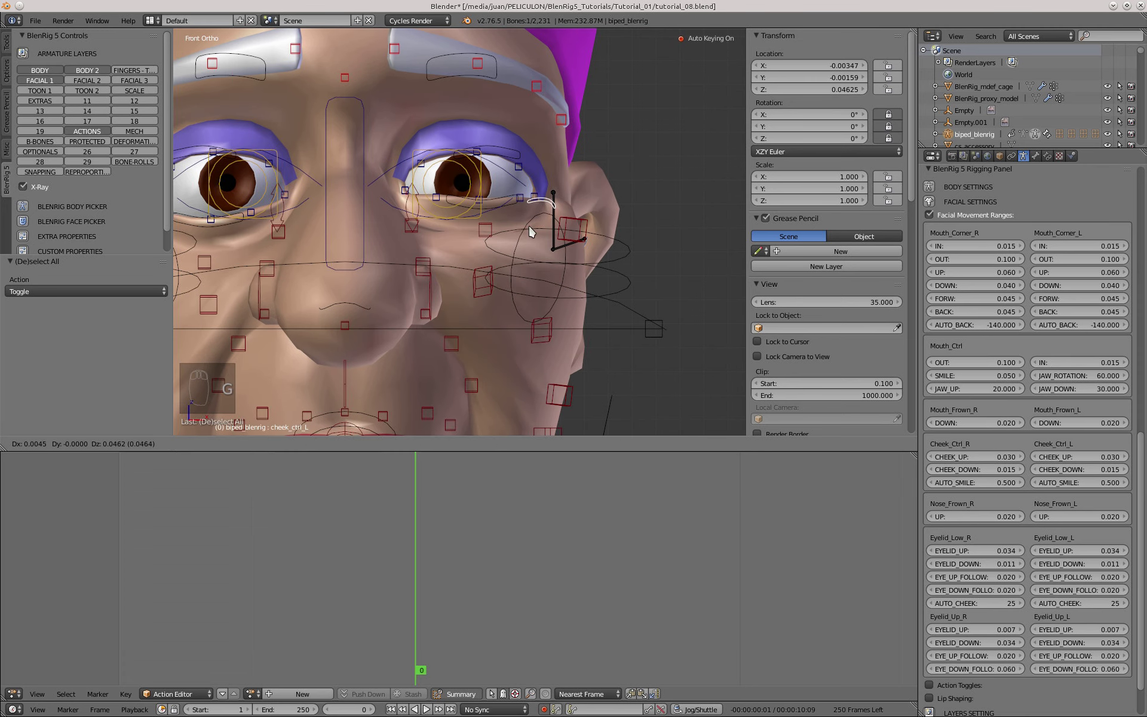
scroll(526, 287, "up", 5)
scroll(553, 179, "down", 4)
left_click(557, 165)
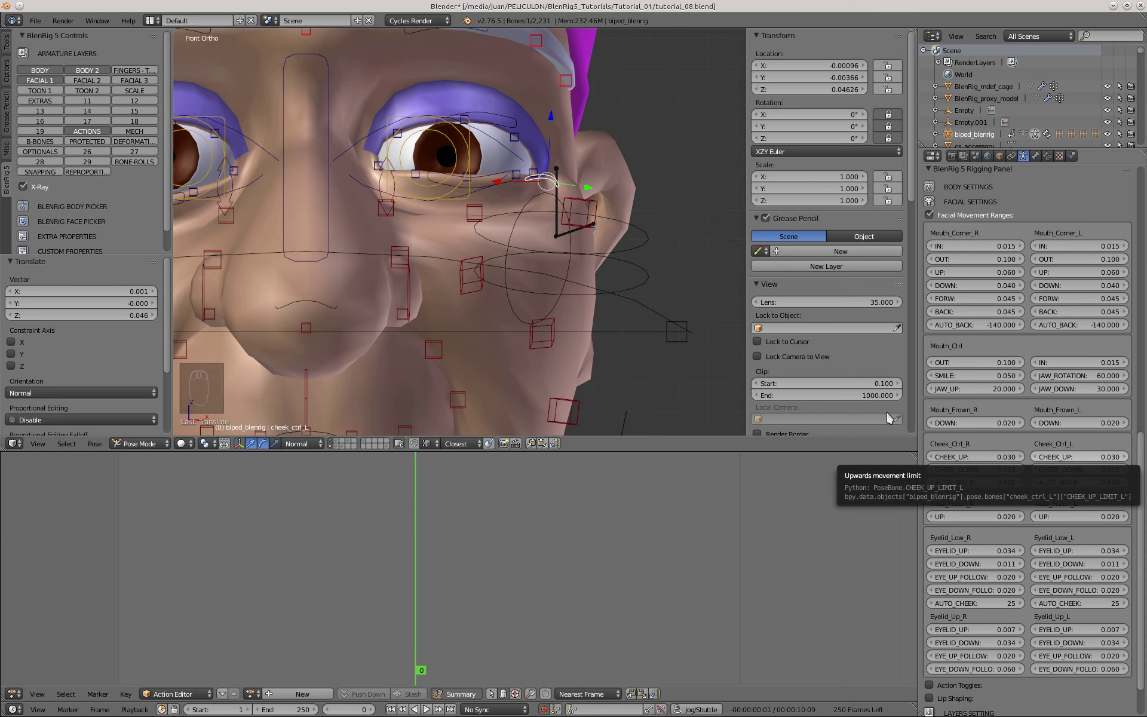
- Try raising cheek_ctrl_L from the front and from an angled view, clearing its location after each attempt
key("KP_Decimal")
key("alt+g")
key("g")
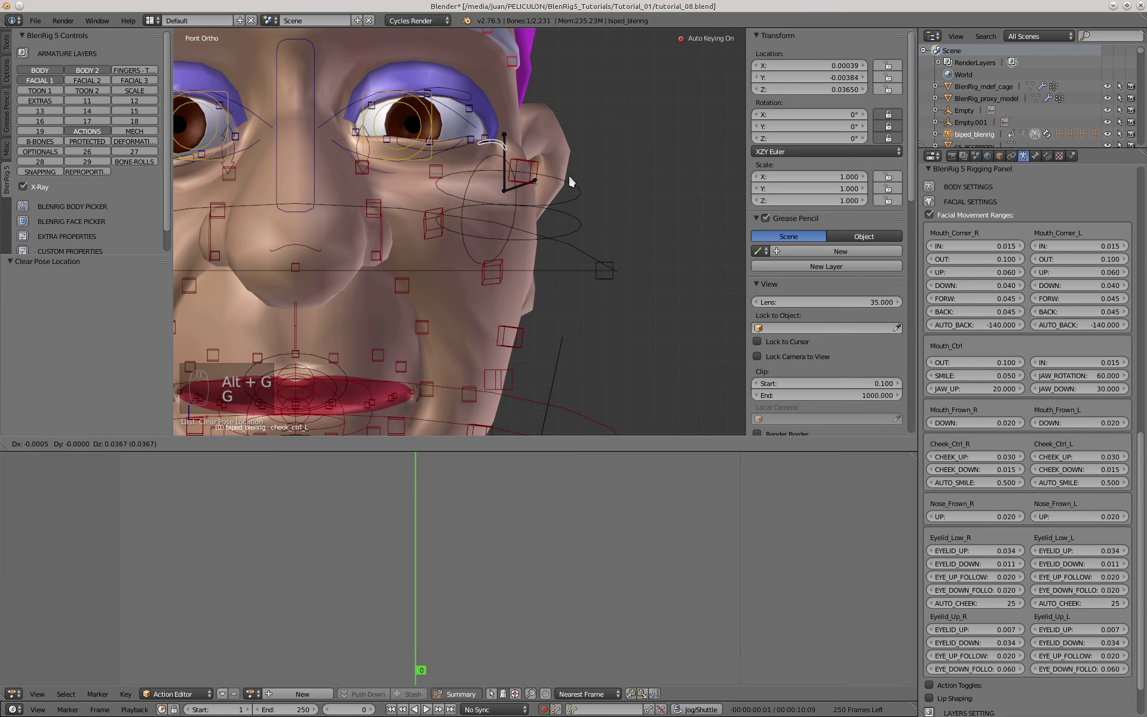
left_click(570, 176)
key("alt+g")
middle_click_drag(526, 206, 492, 203)
key("g")
left_click(460, 184)
key("KP_1")
key("alt+g")
- Raise cheek_ctrl_L to a Z location of about 0.042, check the cheek from another angle, and clear its location
key("g")
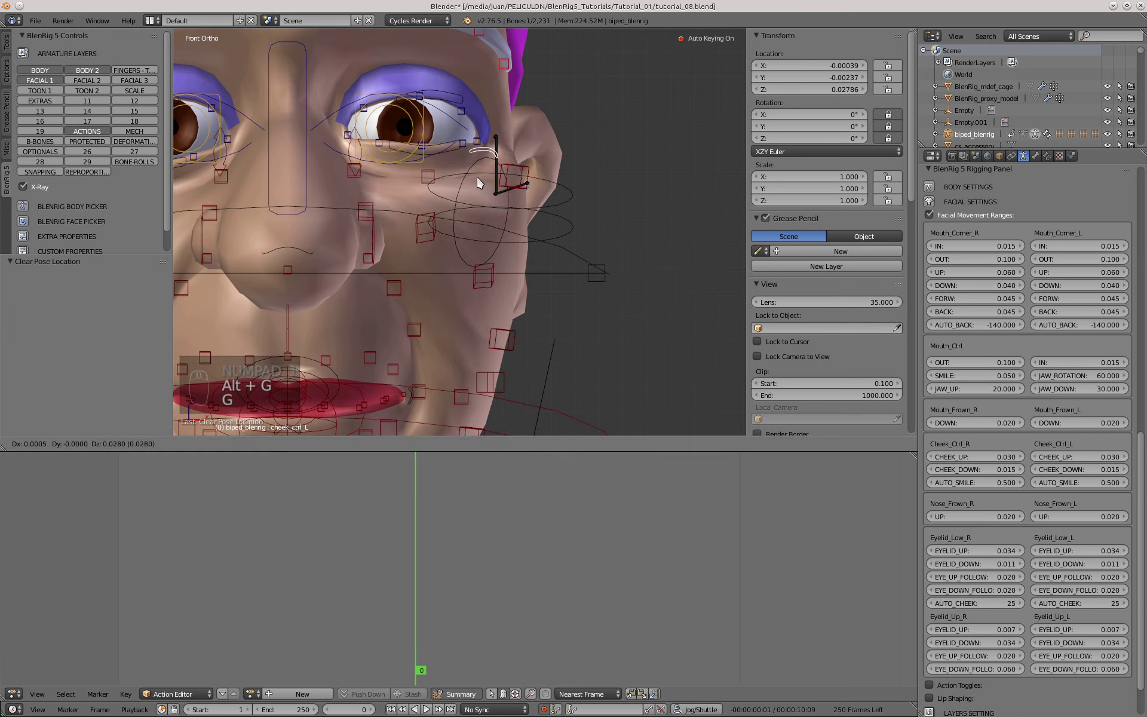
left_click(481, 144)
middle_click_drag(481, 144, 538, 173)
key("KP_1")
scroll(537, 175, "down", 2)
key("g")
right_click(518, 167)
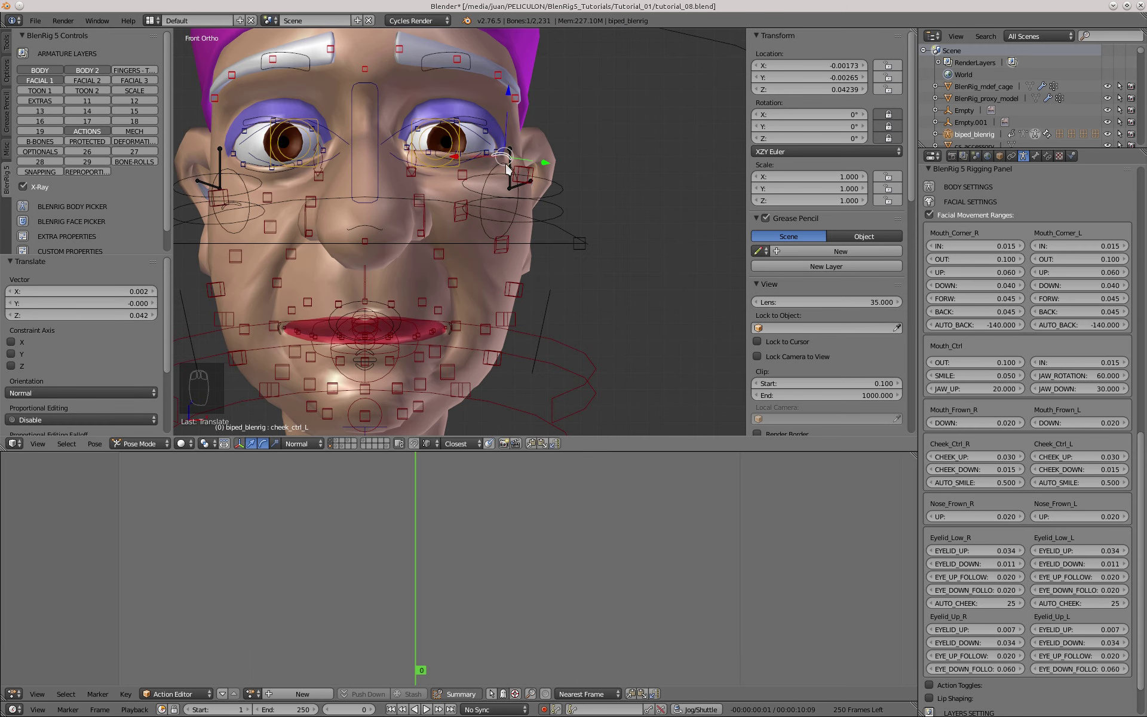
key("alt+g")
- Load the zrig_cheeks action and go to the cheek-up pose at frame 1
left_click(251, 693)
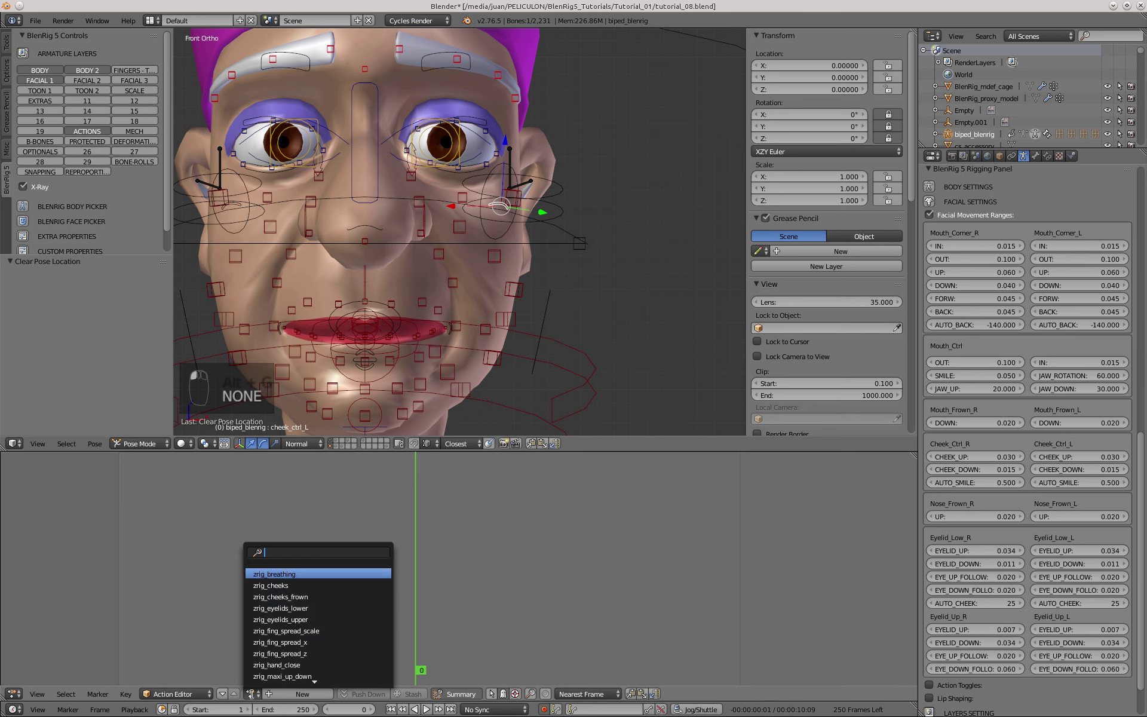
left_click(275, 585)
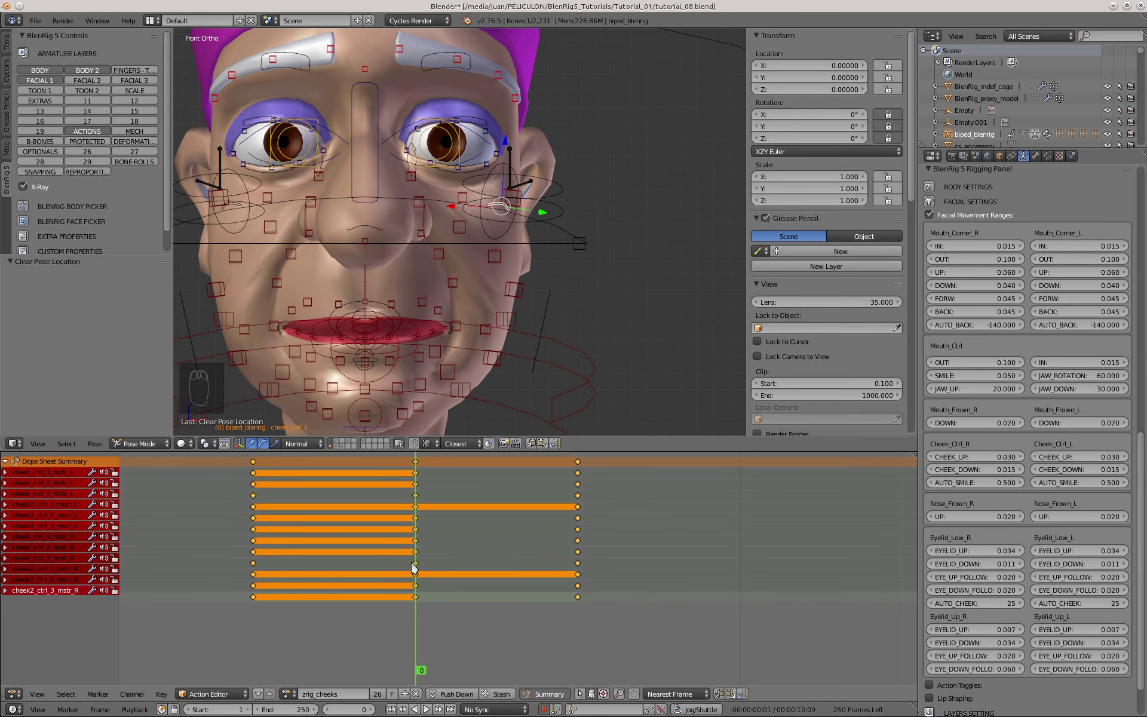
key("Left")
key("Right")
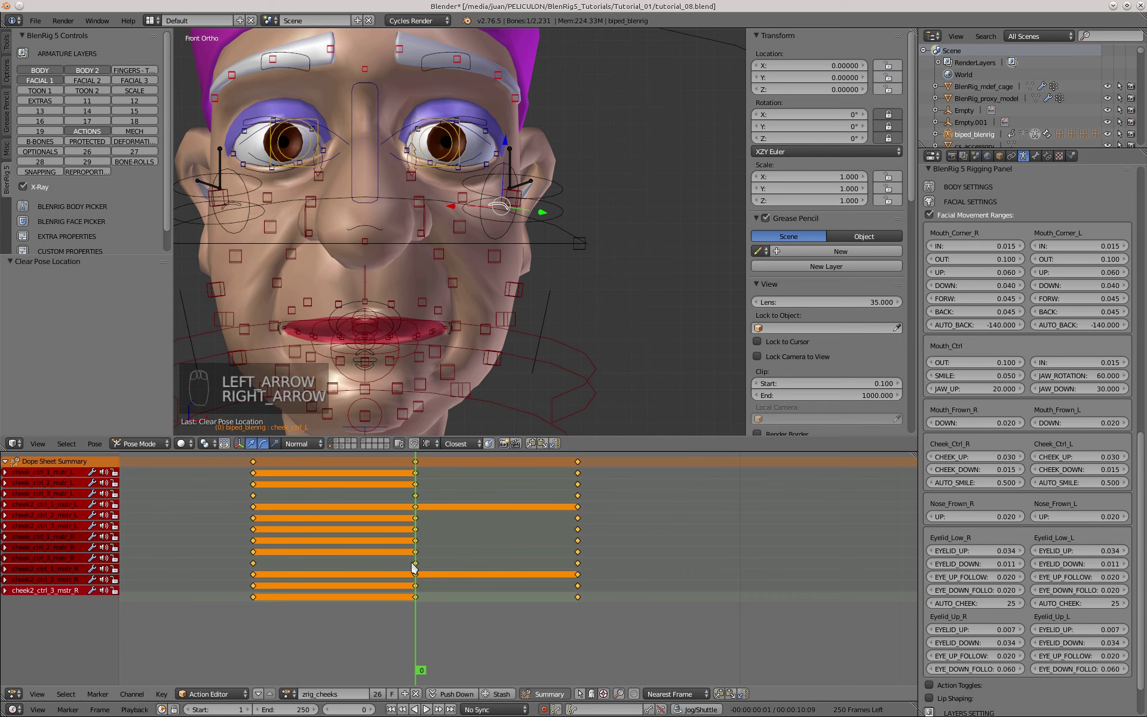
key("Left")
key("Right")
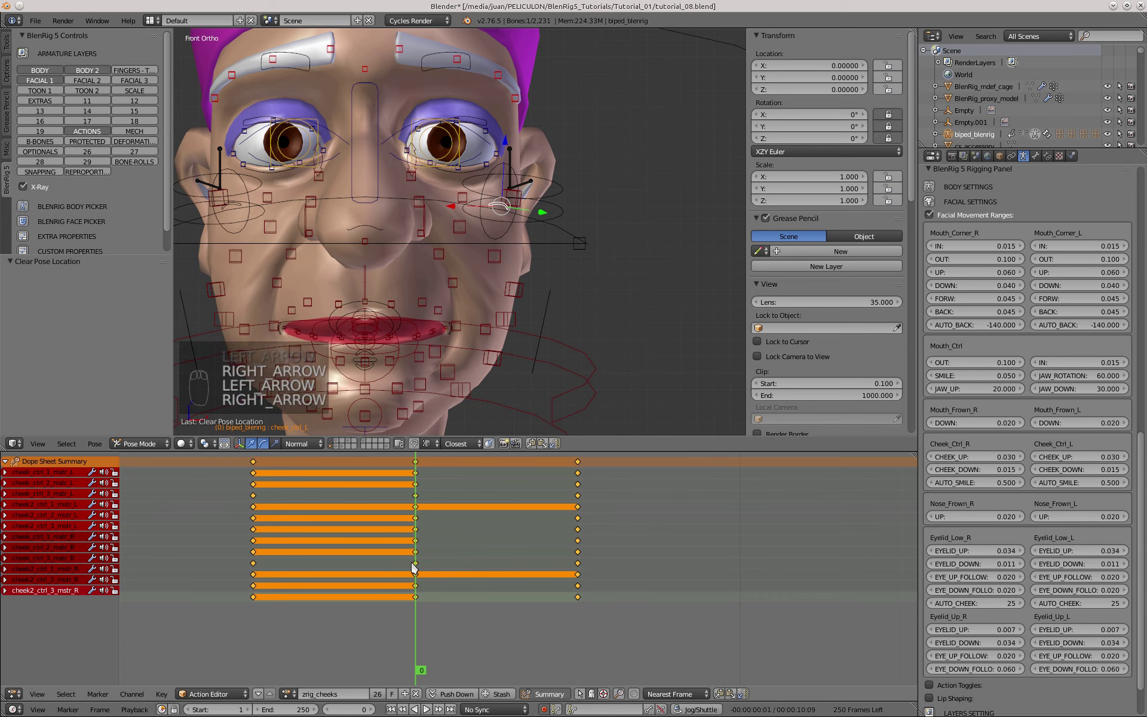
key("Right")
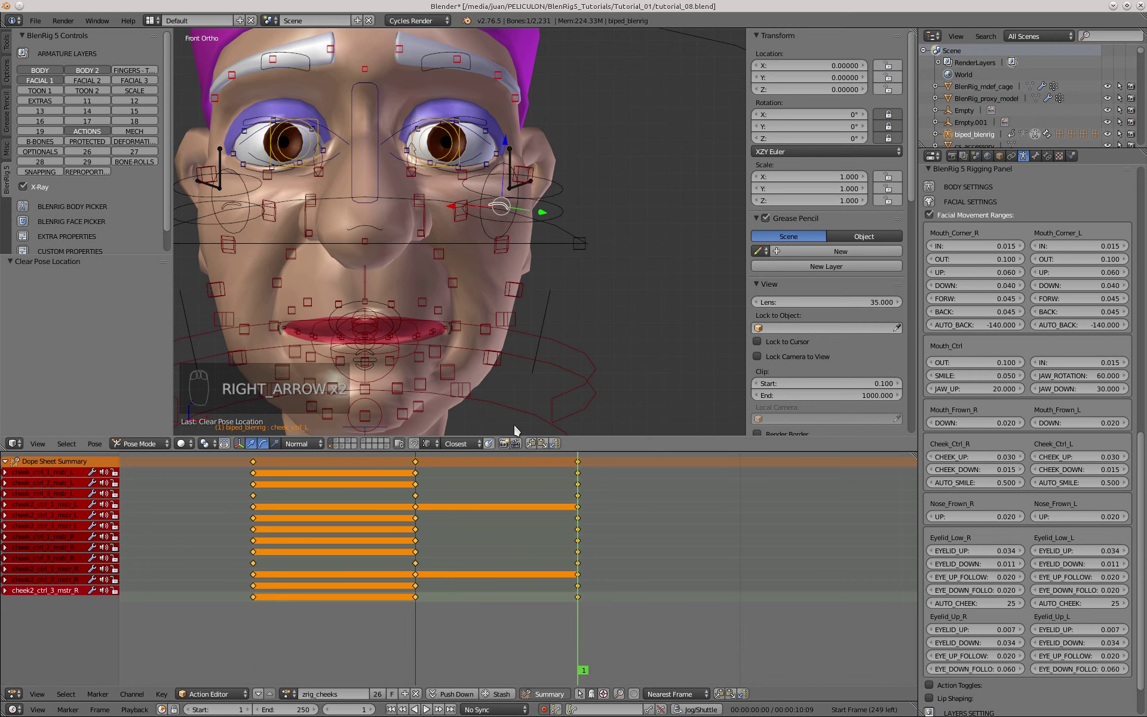
- Reposition the middle and outer cheek controls below the left eye in the frame 1 pose
scroll(513, 169, "up", 4)
middle_click_drag(500, 238, 574, 245)
right_click(418, 185)
right_click(423, 186)
key("g")
left_click(399, 199)
right_click(572, 197)
key("g")
left_click(577, 214)
- Move cheek_ctrl_1_mstr_L, near the left eye's inner corner, to a Z location of about 0.0075
right_click(335, 160)
middle_click_drag(440, 205, 460, 205)
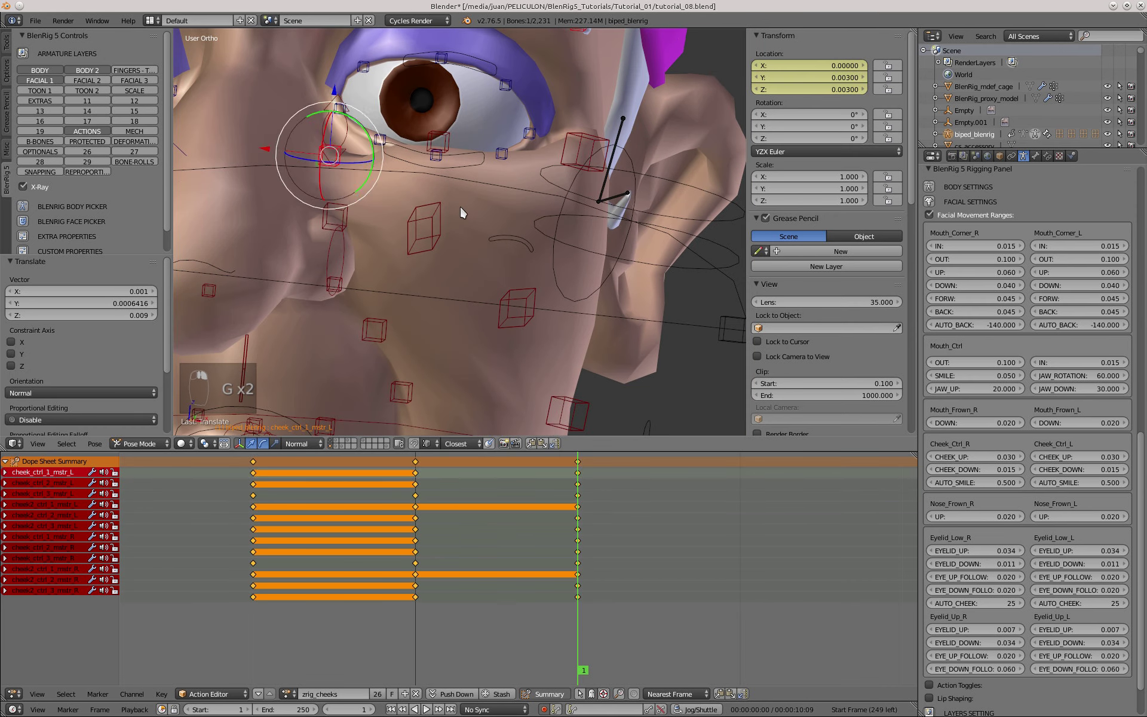
key("g")
left_click(500, 224)
key("KP_1")
scroll(411, 287, "up", 5)
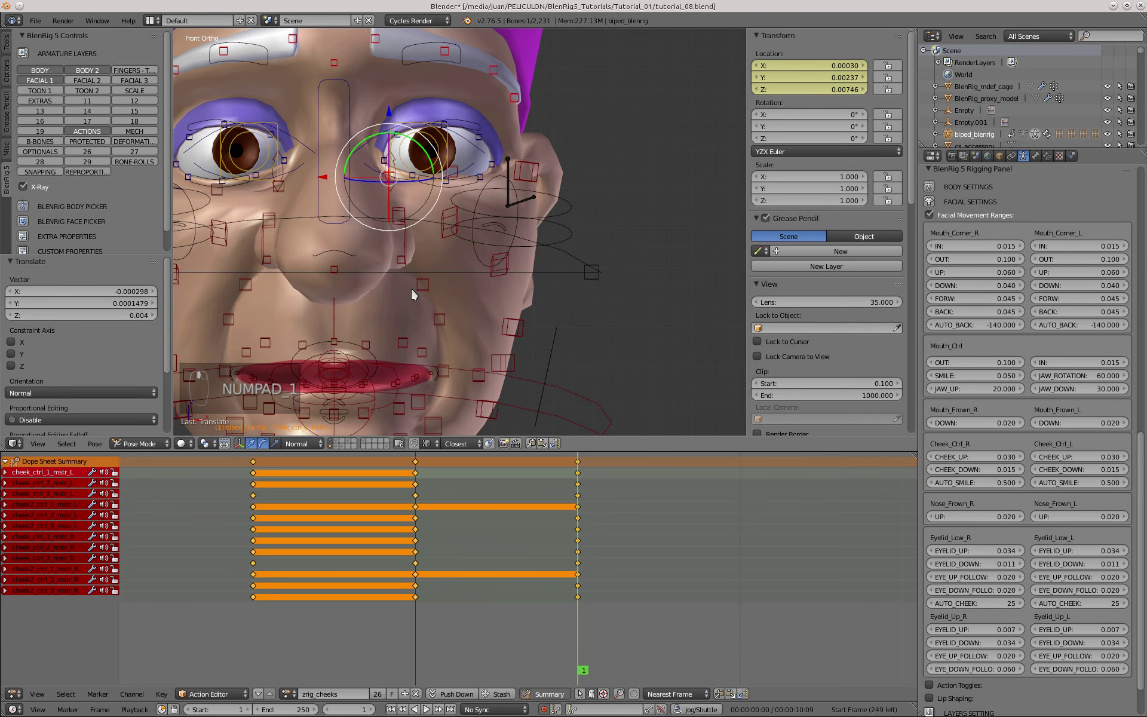
- Adjust the height and depth of cheek_ctrl_2_mstr_L below the left eye from an angled view
middle_click_drag(337, 255, 382, 239)
scroll(382, 227, "up", 2)
right_click(412, 141)
middle_click_drag(439, 179, 456, 201)
key("g")
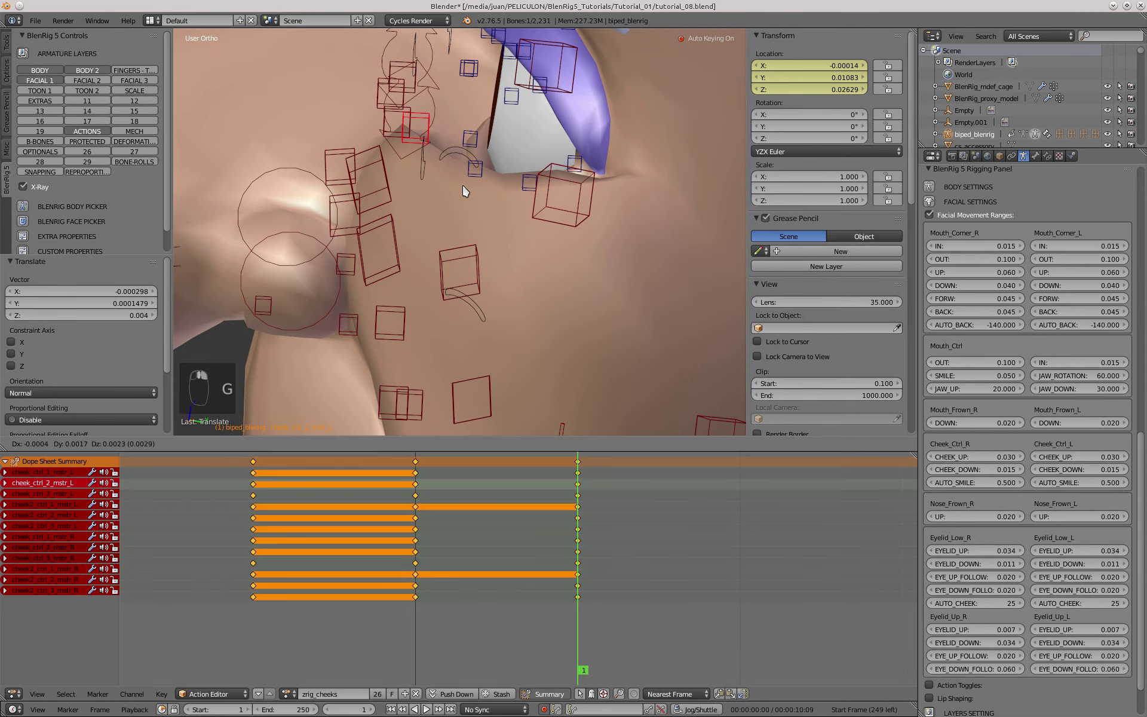
left_click(466, 187)
- Move the outer left cheek control by about 0.004 in Z and -0.003 in X
right_click(564, 175)
middle_click_drag(564, 178, 582, 251)
key("g")
left_click(565, 232)
- Fine-tune cheek_ctrl_2_mstr_L to a Z location of about 0.027 in the front view
scroll(520, 197, "down", 2)
mouse_move(520, 203)
middle_mouse_down()
mouse_move(486, 251)
mouse_move(396, 220)
mouse_move(520, 225)
middle_mouse_up()
scroll(520, 226, "down", 3)
key("KP_1")
scroll(496, 215, "up", 3)
right_click(456, 186)
key("g")
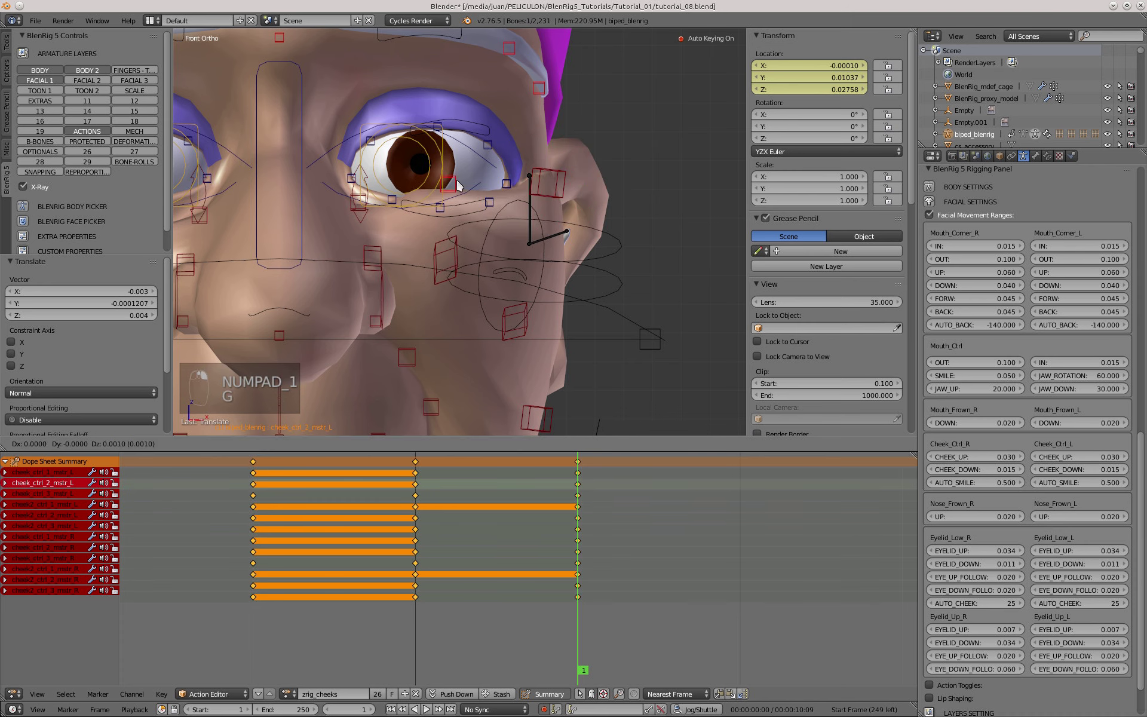
left_click(455, 183)
scroll(400, 180, "down", 3)
scroll(400, 206, "up", 2)
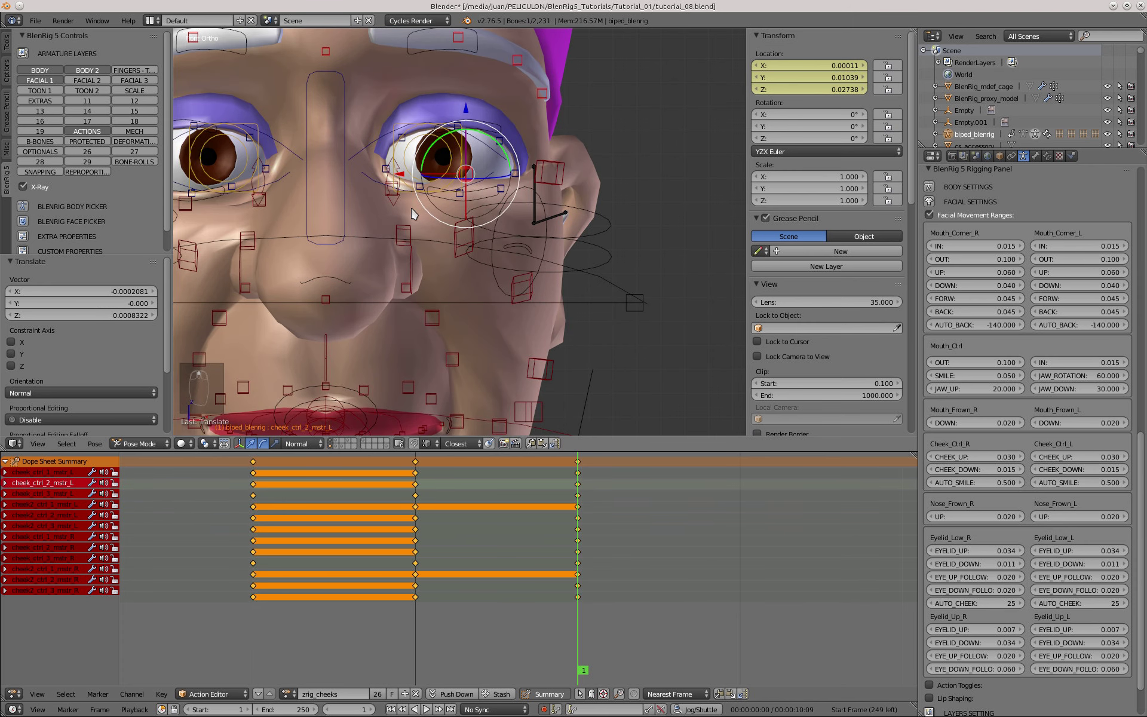
- Go to the cheek-down pose at frame -1 and lower cheek_ctrl_3_mstr_L
key("Left")
key("Left")
scroll(541, 302, "up", 3)
right_click(543, 304)
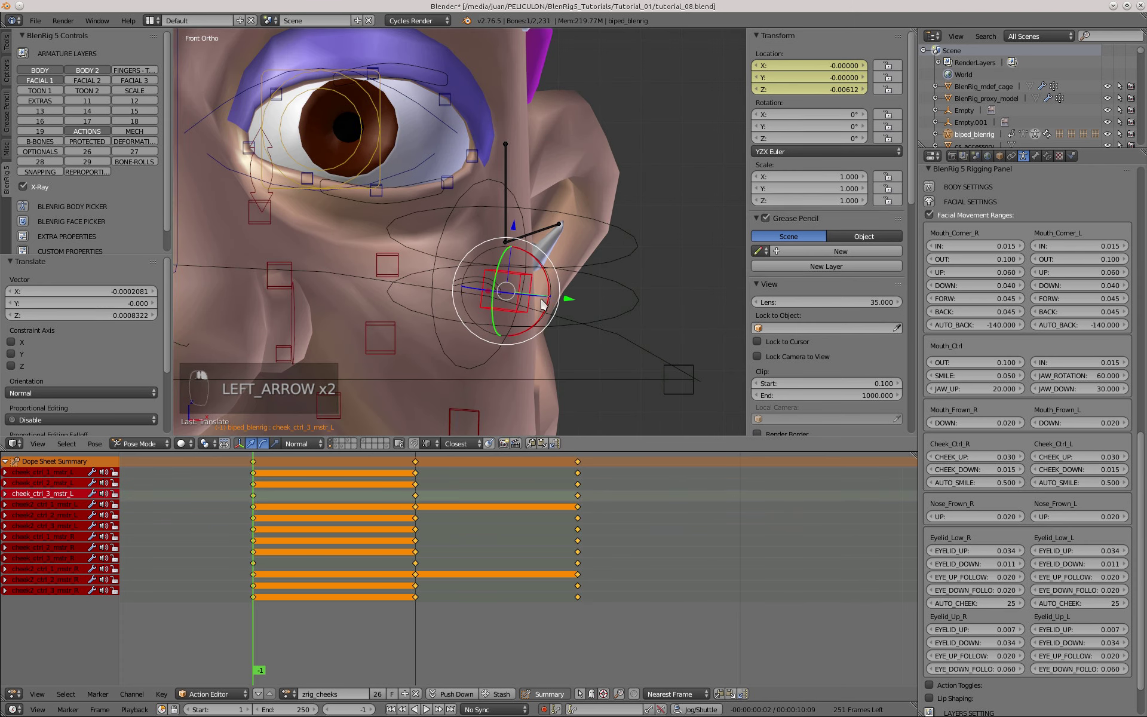
middle_click_drag(542, 300, 562, 208, "shift")
key("g")
left_click(562, 252)
- Move cheek_ctrl_2_mstr_L to about X 0.0004, Y 0.0033, Z -0.0049 in the frame -1 pose and deselect all controls
middle_click_drag(559, 253, 418, 230)
right_click(371, 174)
middle_click_drag(372, 179, 407, 257)
key("g")
left_click(377, 256)
scroll(446, 275, "down", 6)
key("KP_1")
key("a")
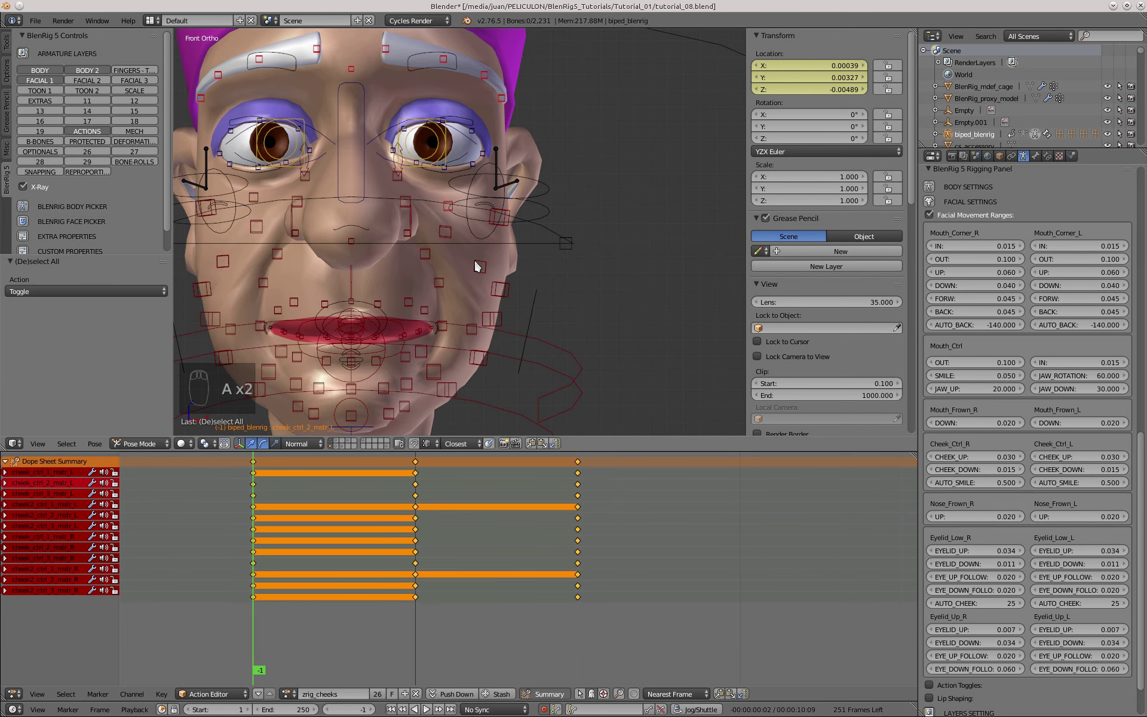
- Select the left-side face controls, copy their frame -1 cheek-down pose and paste it flipped onto the opposite side
key("a")
key("a")
key("b")
left_click_drag(538, 359, 384, 120)
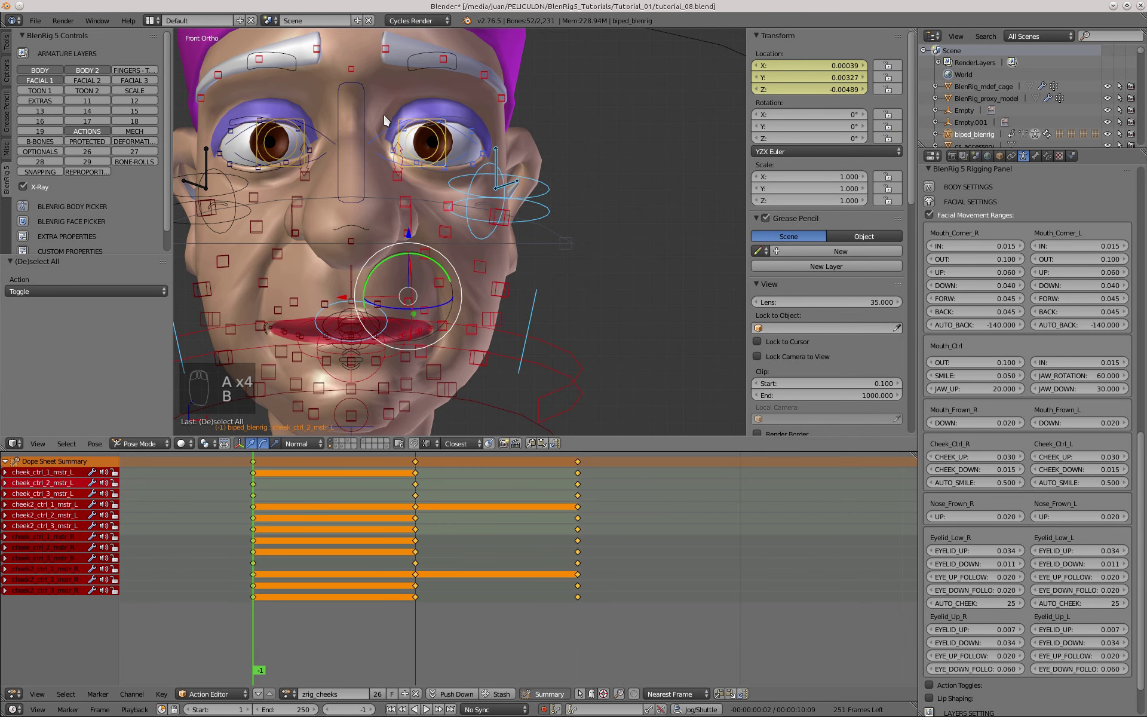
key("Right")
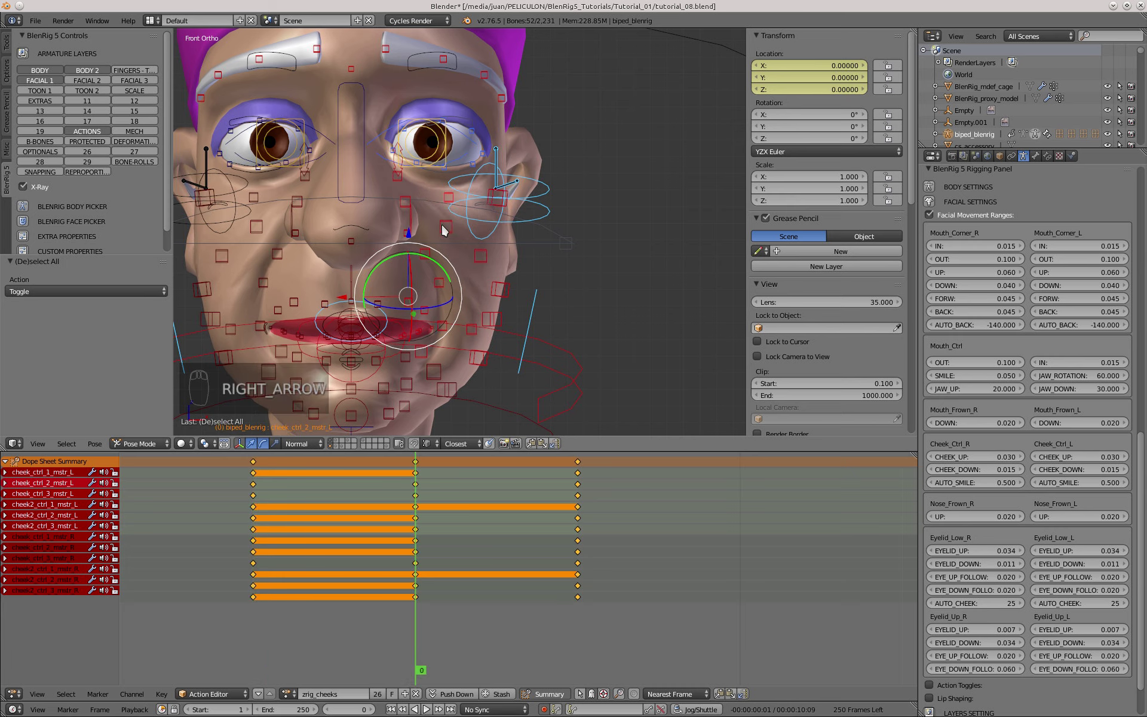
key("Left")
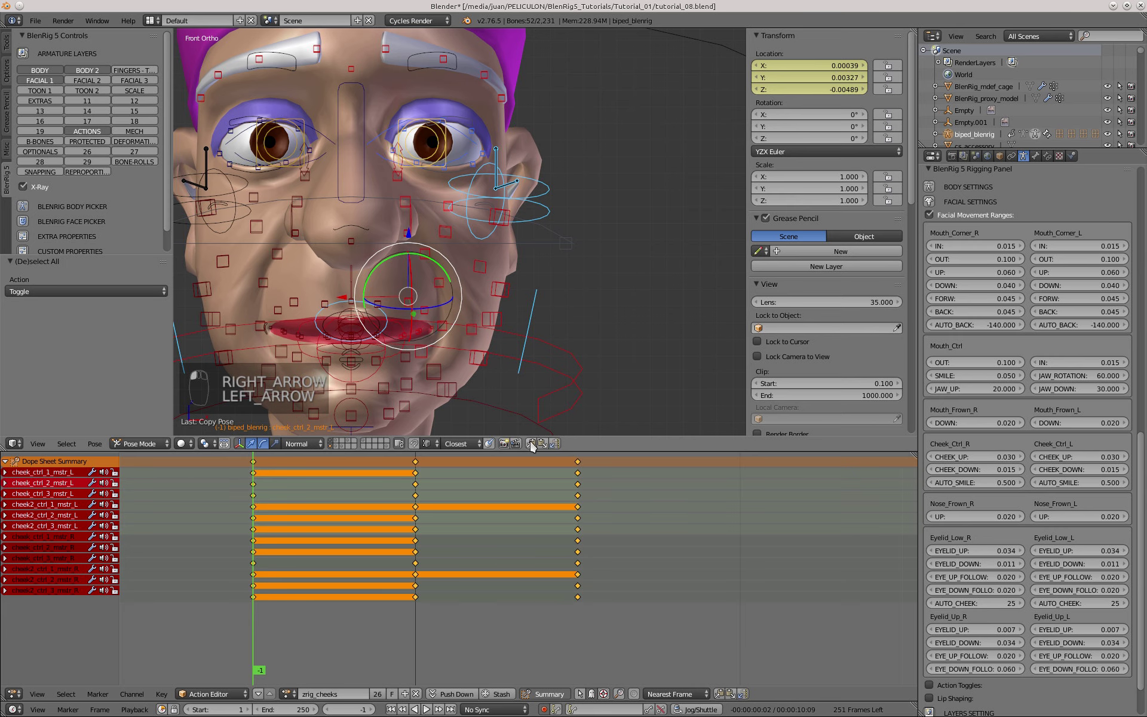
key("ctrl+shift+v")
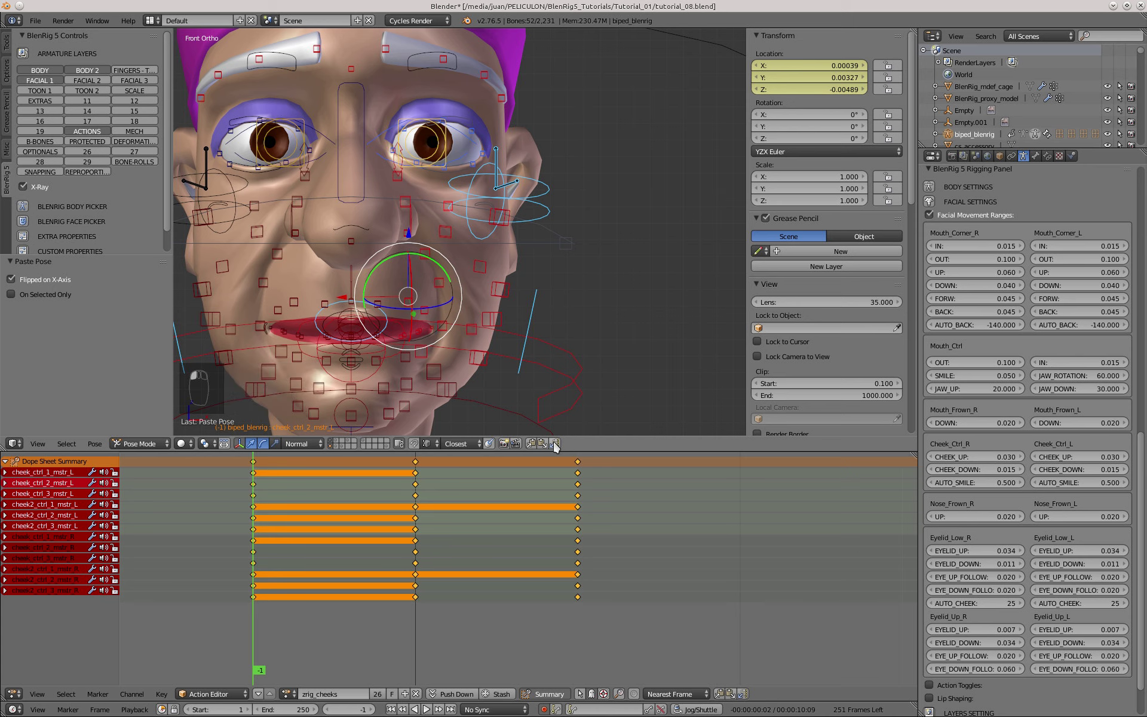
- Copy the frame 1 cheek-up pose and paste it flipped onto the right-side controls
key("Right")
key("Right")
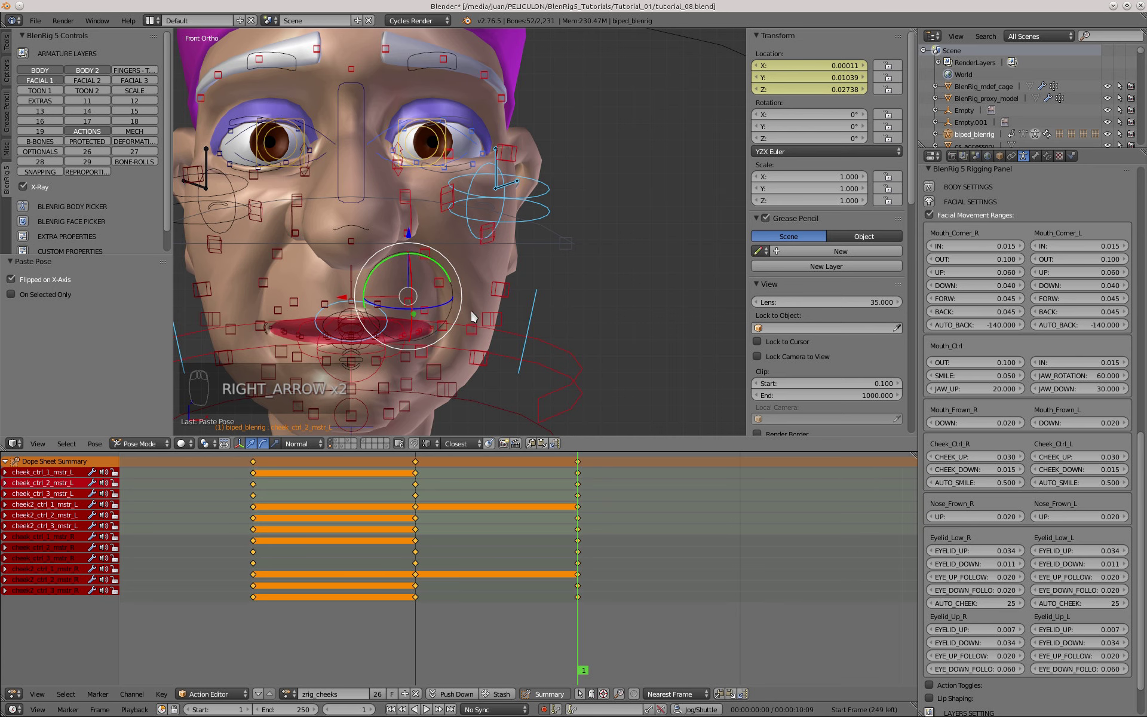
left_click(530, 444)
left_click(555, 443)
- Return to frame 0 and unlink the zrig_cheeks action from the rig
middle_click_drag(417, 270, 452, 269, "shift")
key("Left")
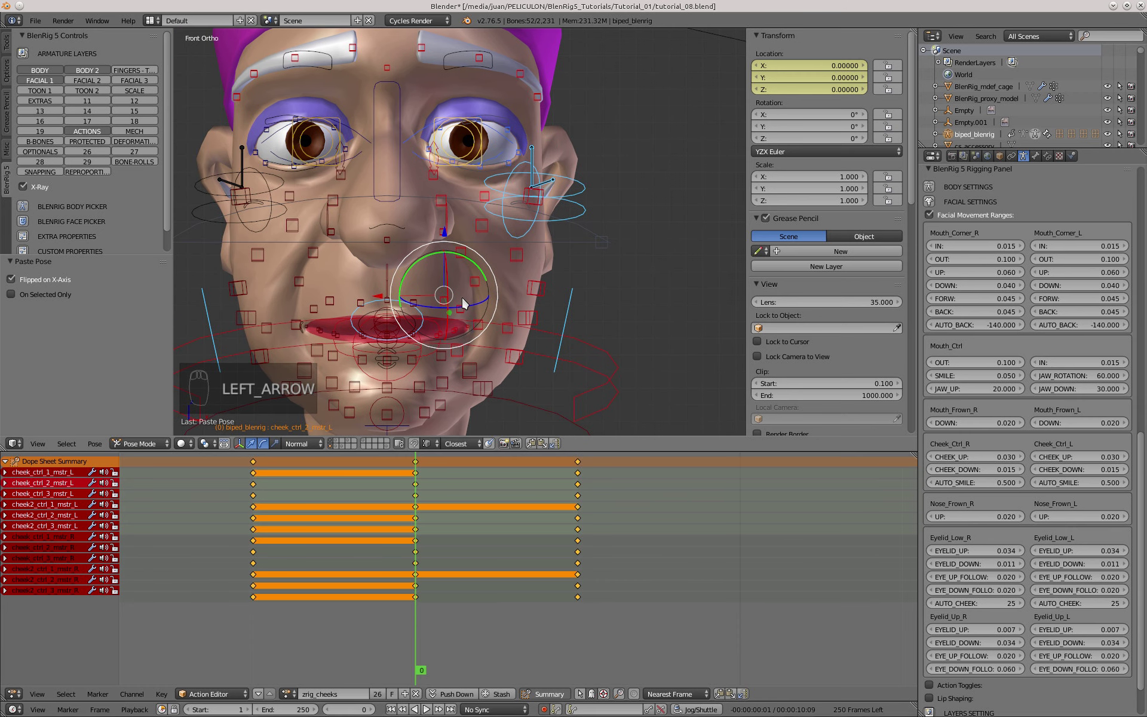
left_click(417, 694)
- Raise cheek_ctrl_L to a Z location of about 0.039, try lowering it, and inspect the cheek from several angles
key("a")
right_click(509, 208)
scroll(501, 222, "up", 3)
key("g")
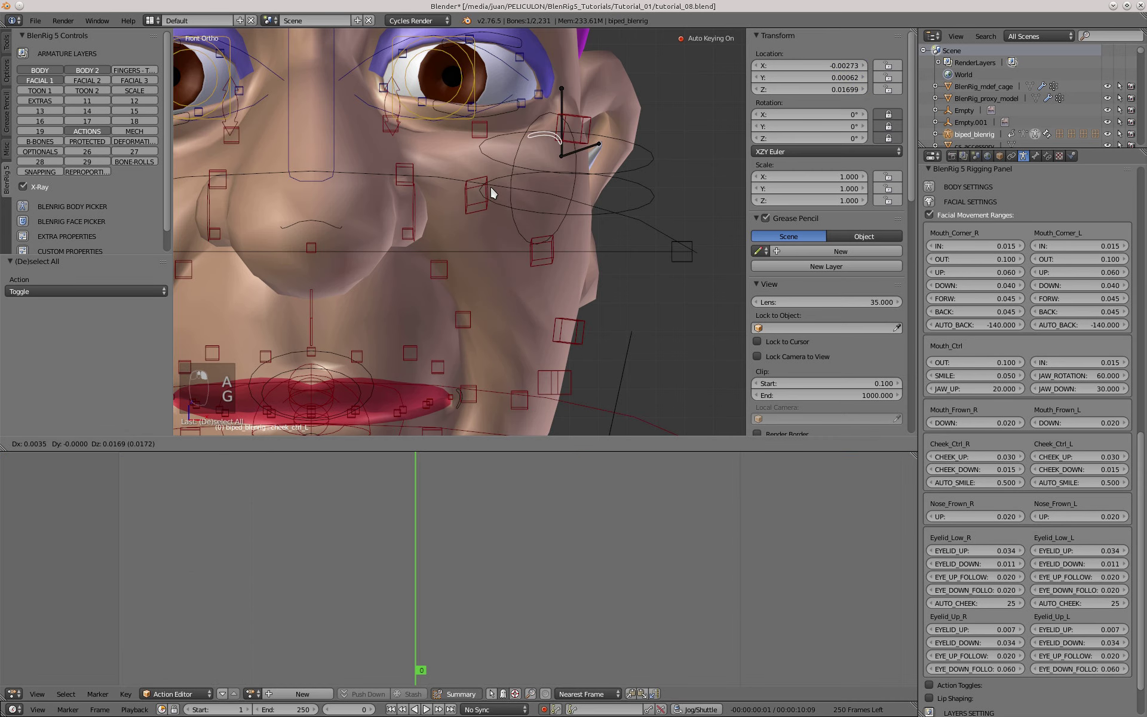
left_click(499, 133)
middle_click_drag(613, 242, 530, 275)
key("g")
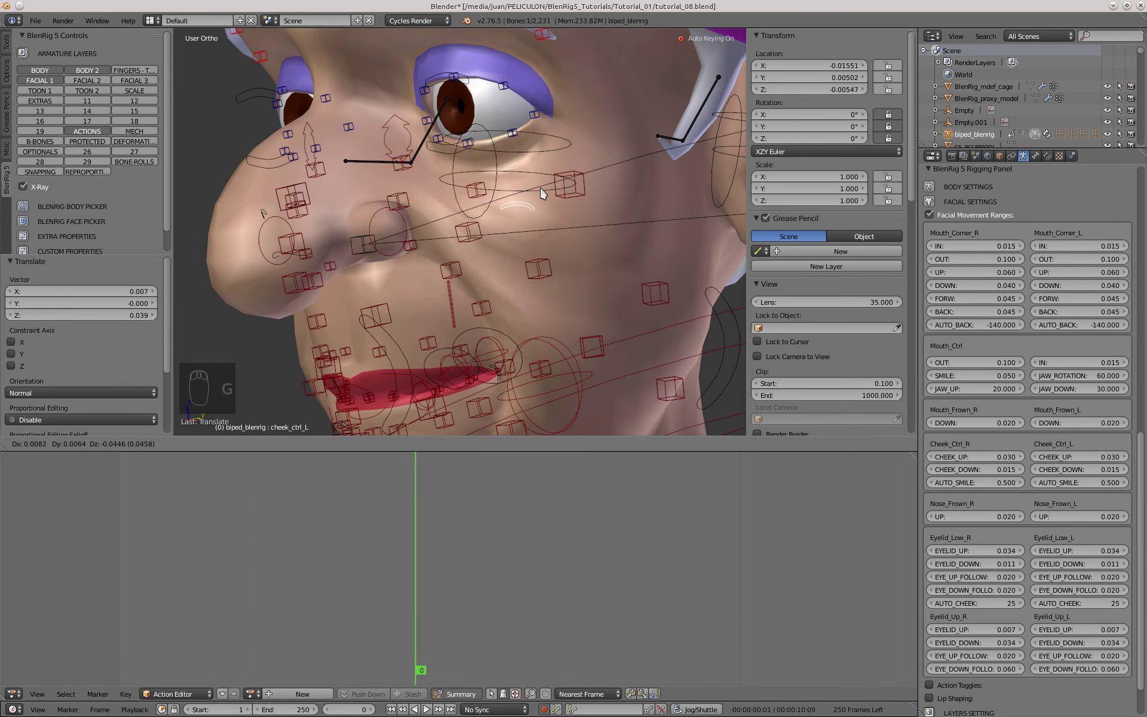
right_click(541, 190)
scroll(489, 143, "down", 3)
middle_click_drag(537, 187, 469, 175)
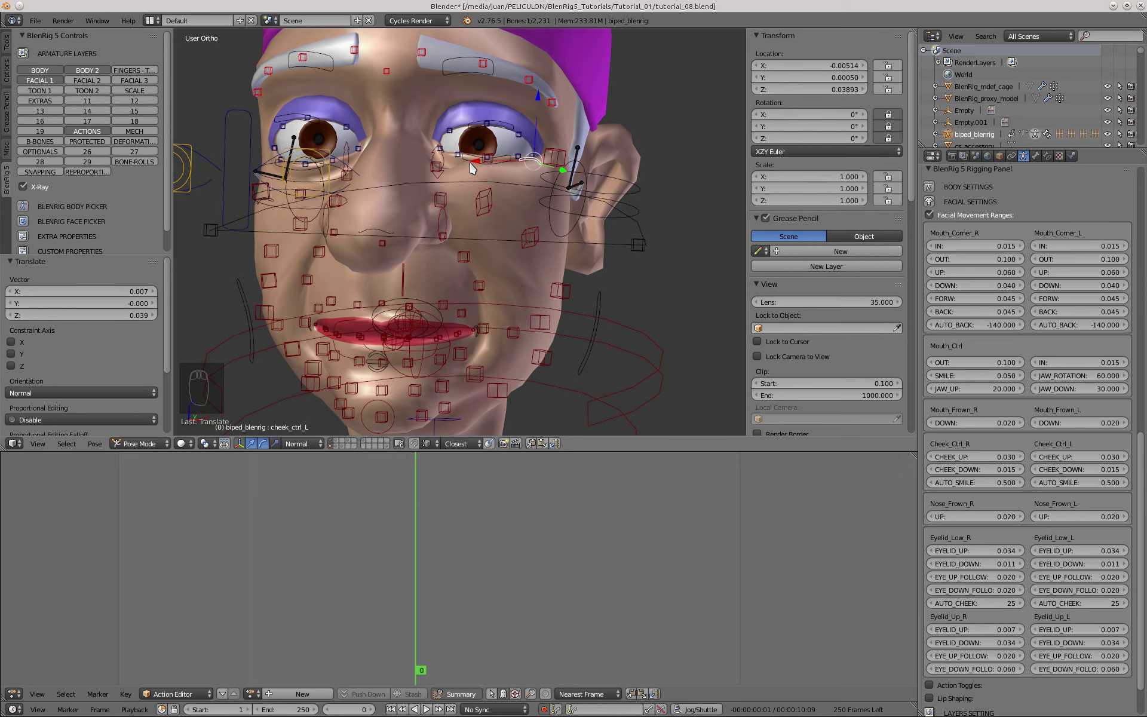
- Clear cheek_ctrl_L's location and try raising it again from the front and an angled view, cancelling each move
key("KP_1")
scroll(448, 162, "up", 2)
middle_click_drag(556, 177, 496, 251)
key("alt+g")
key("g")
right_click(502, 130)
middle_click_drag(505, 179, 555, 209)
key("g")
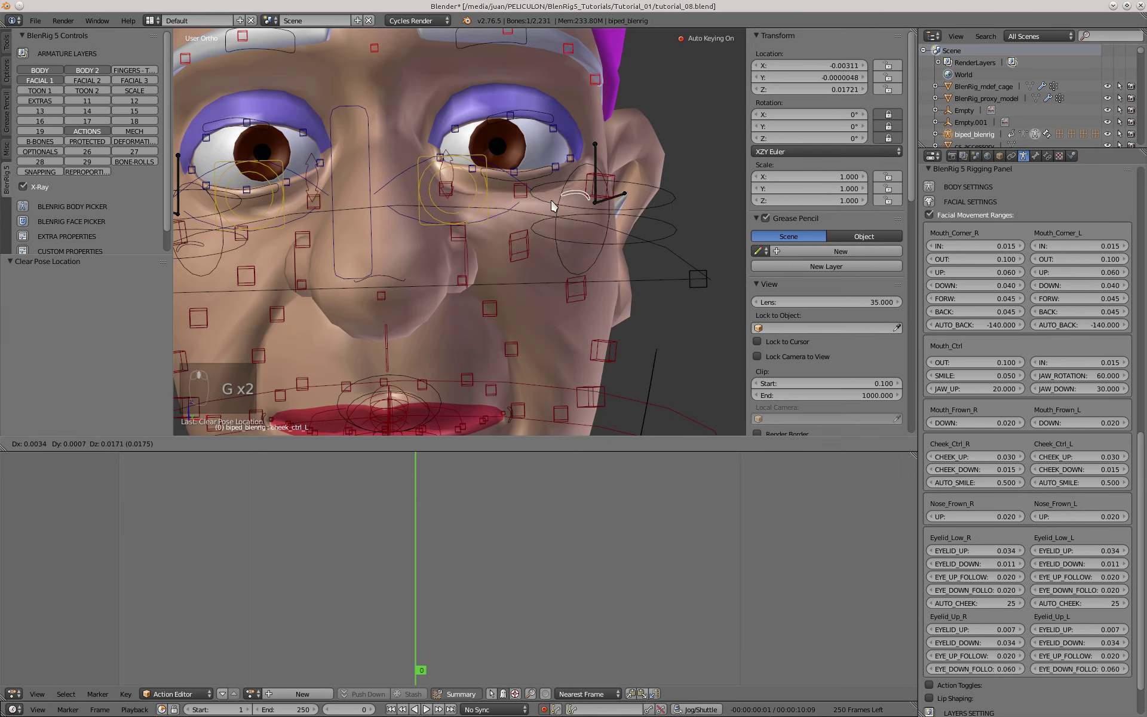
right_click(578, 152)
- Raise cheek_ctrl_R to a Z location of about 0.048 and inspect the right cheek from the side
scroll(397, 197, "down", 1)
right_click(319, 173)
middle_click_drag(299, 186, 335, 193)
key("g")
left_click(333, 145)
middle_click_drag(333, 145, 394, 152)
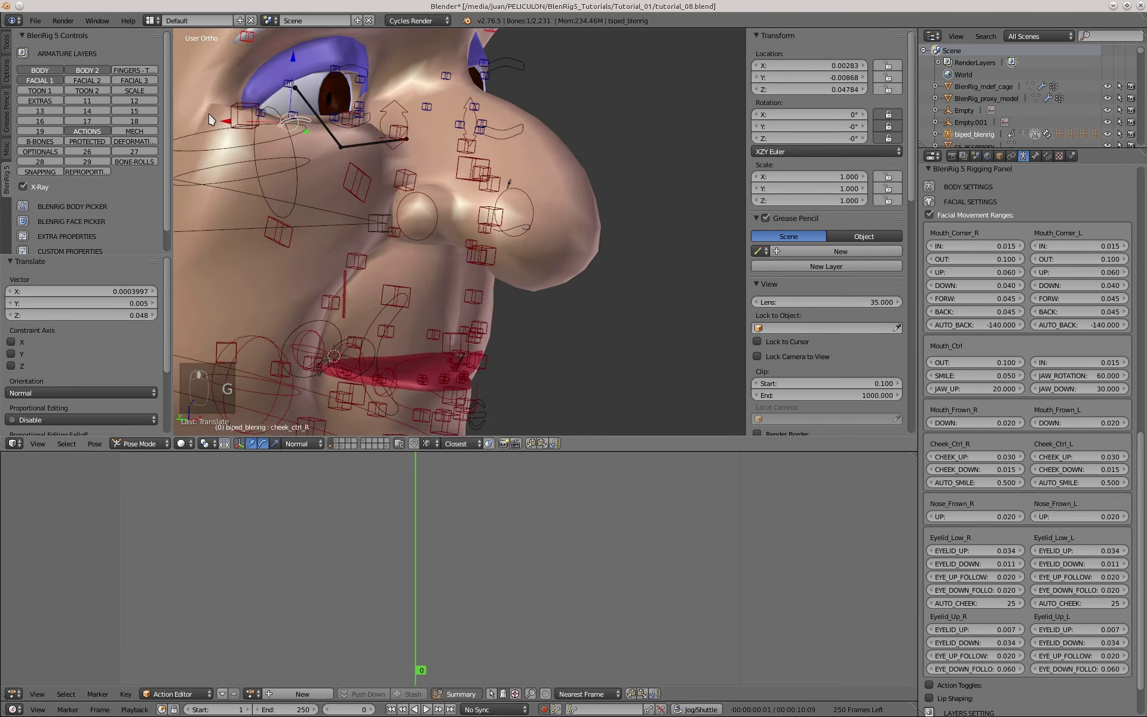
middle_click_drag(549, 171, 487, 186)
scroll(486, 186, "down", 3)
scroll(455, 191, "up", 3)
middle_click_drag(382, 206, 378, 221)
- Clear cheek_ctrl_R's location, try one more cancelled move, and deselect all controls in the front view
key("alt+g")
key("g")
right_click(386, 159)
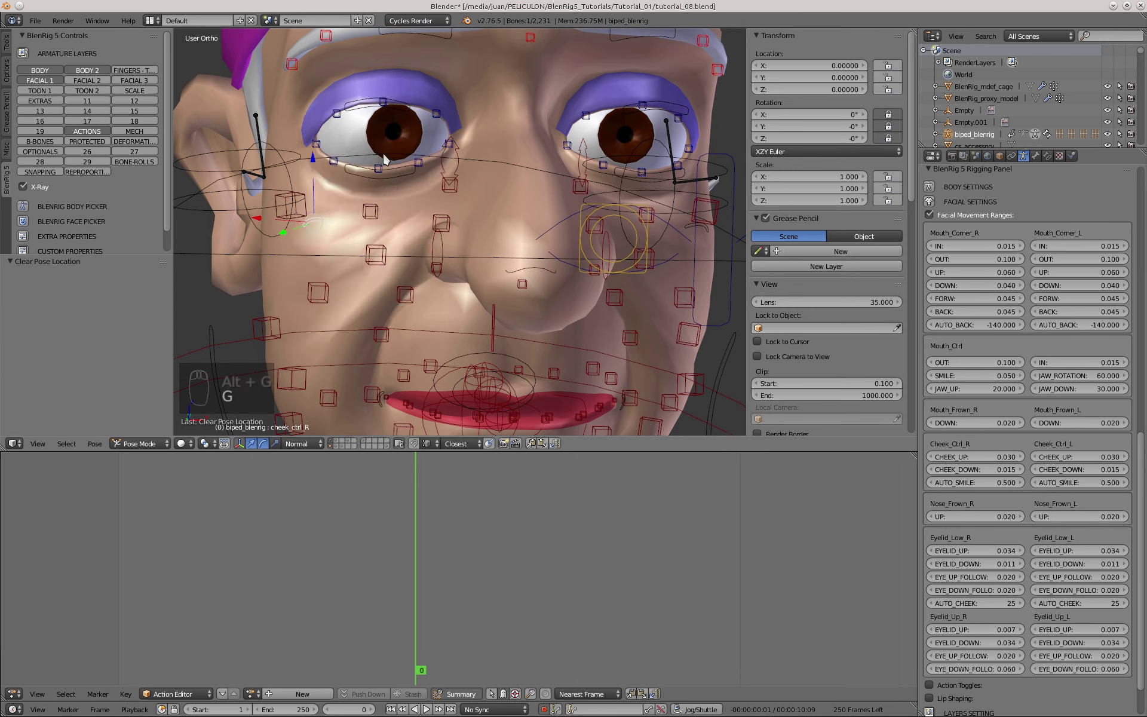
key("KP_1")
scroll(502, 238, "down", 3)
key("a")
key("a")
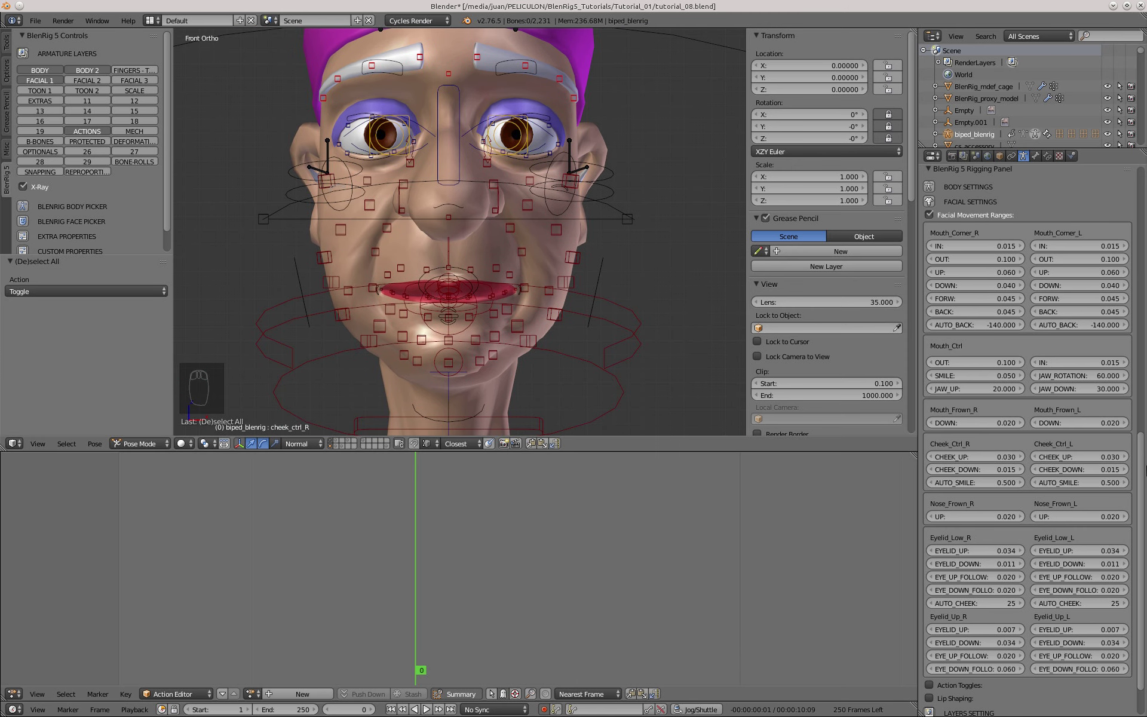
- Move mouth_corner_L inward along its X axis to about 0.04
middle_click_drag(498, 257, 469, 256, "shift")
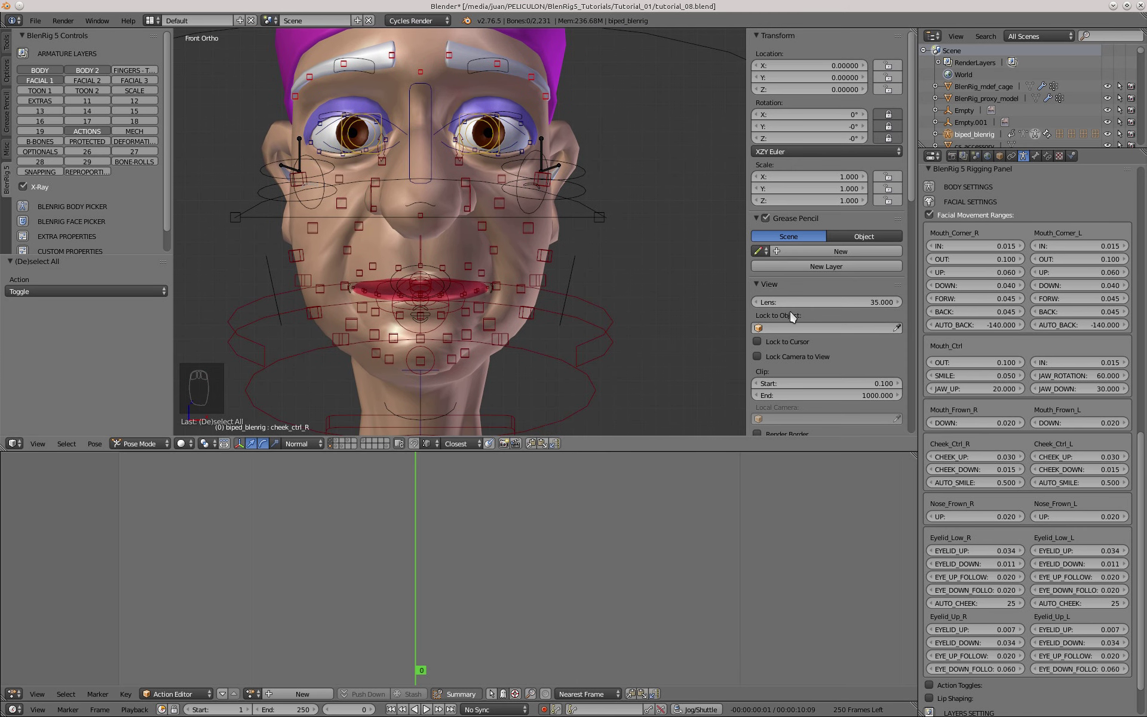
scroll(466, 292, "up", 4)
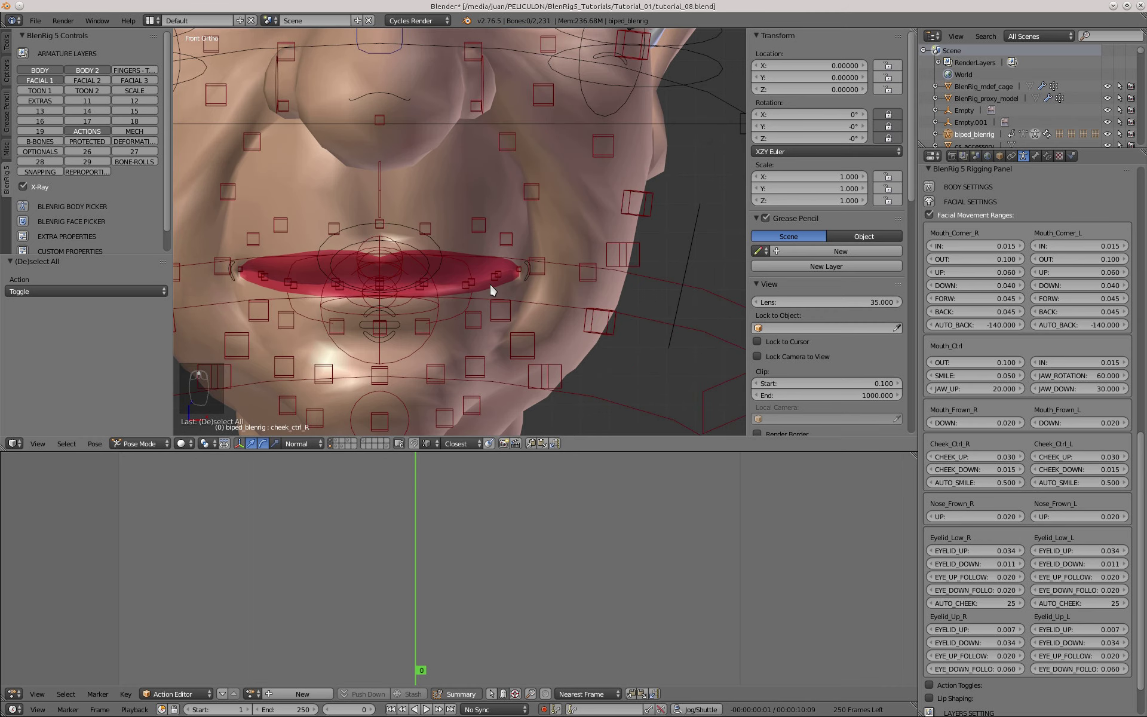
scroll(429, 303, "down", 3)
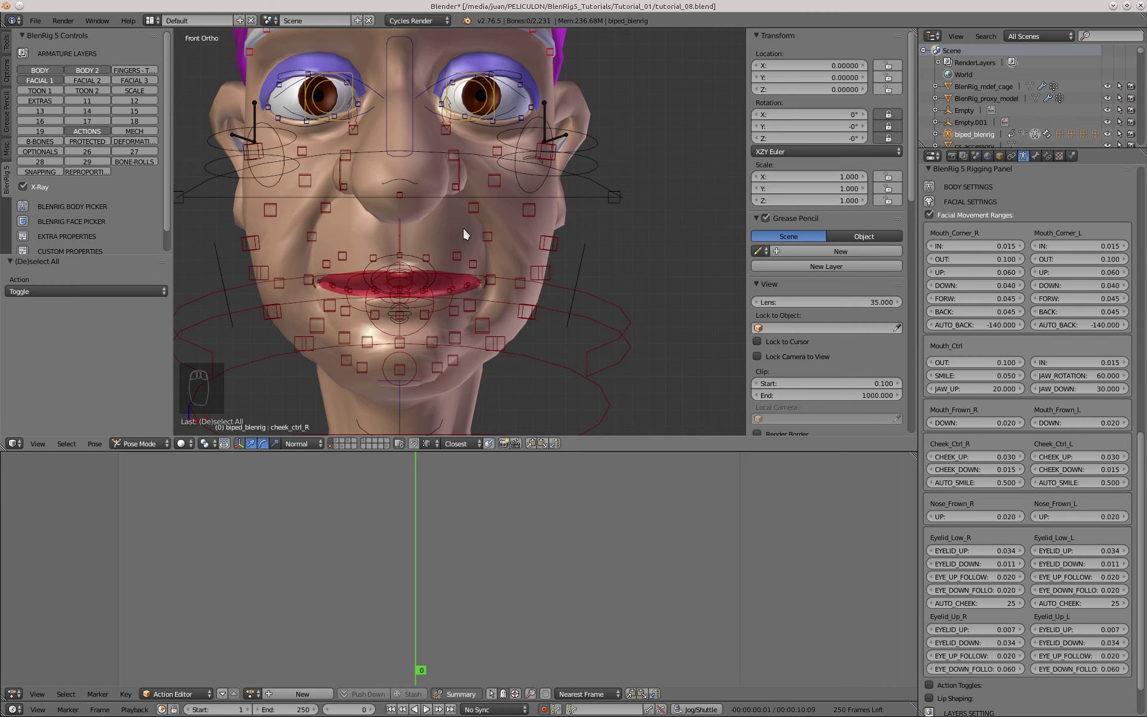
scroll(466, 233, "down", 2)
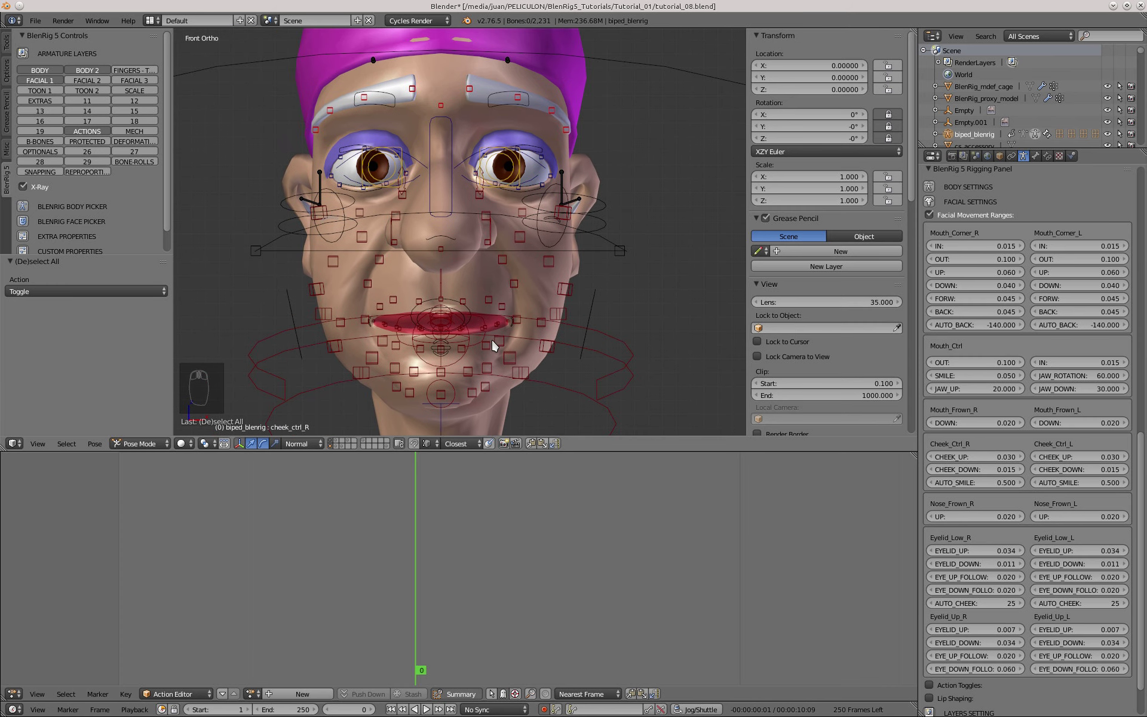
scroll(493, 340, "up", 3)
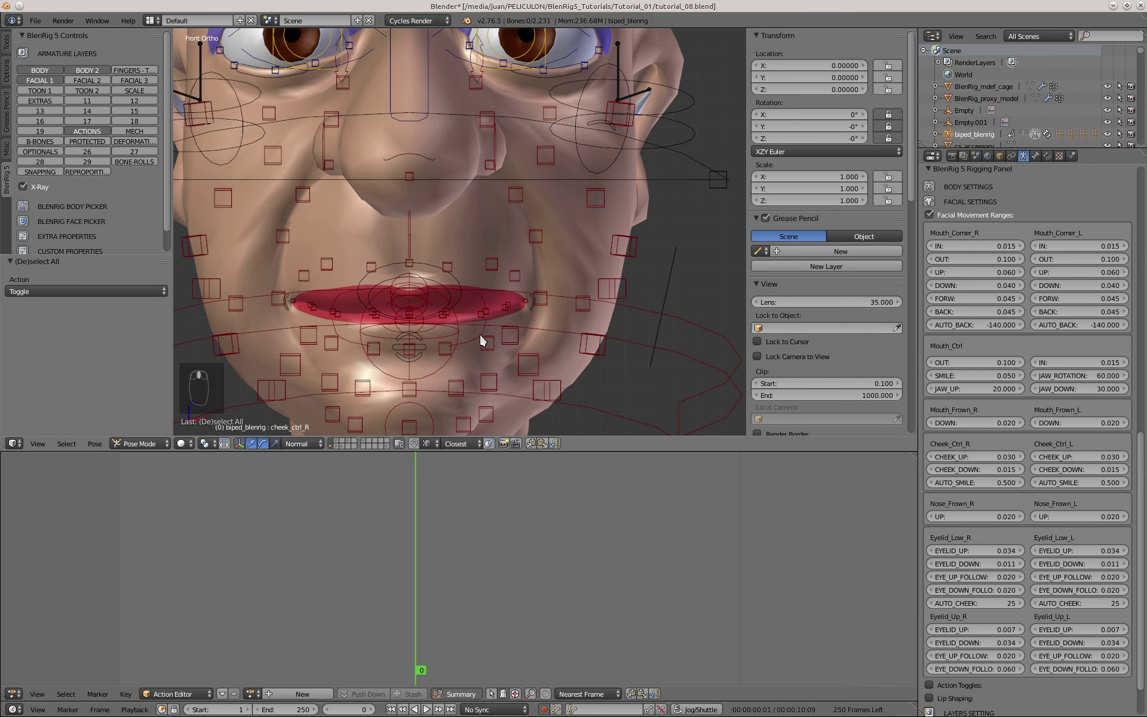
right_click(531, 311)
middle_click_drag(493, 343, 526, 323, "shift")
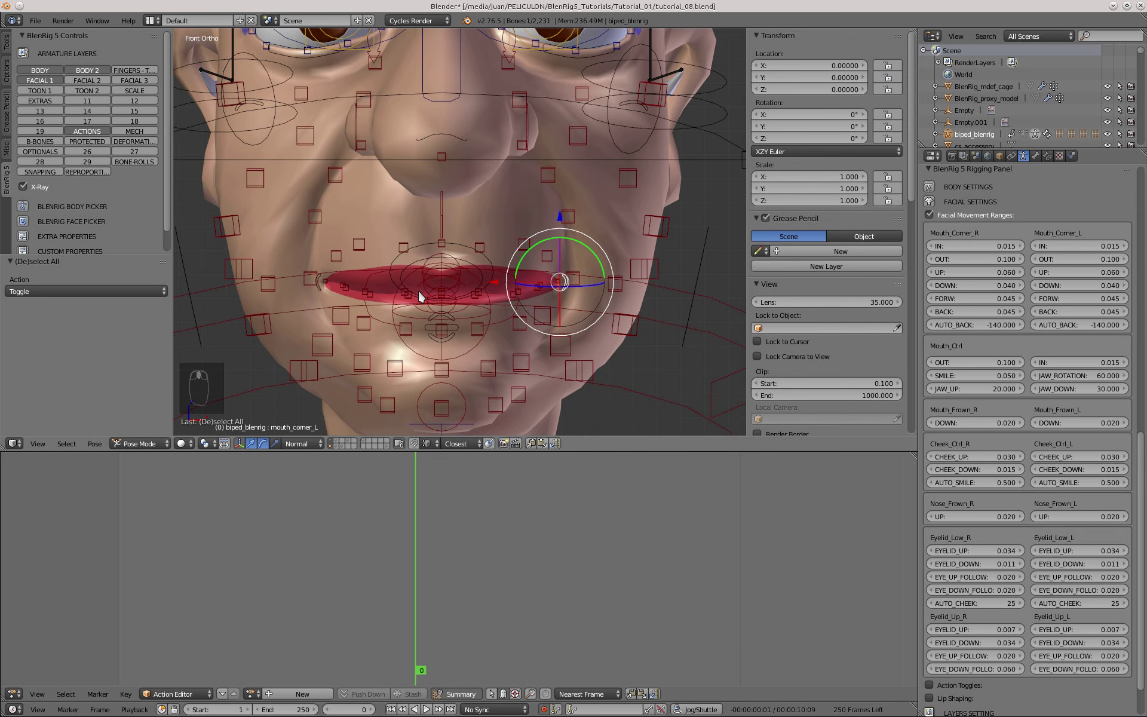
scroll(453, 267, "up", 1)
key("g")
key("x")
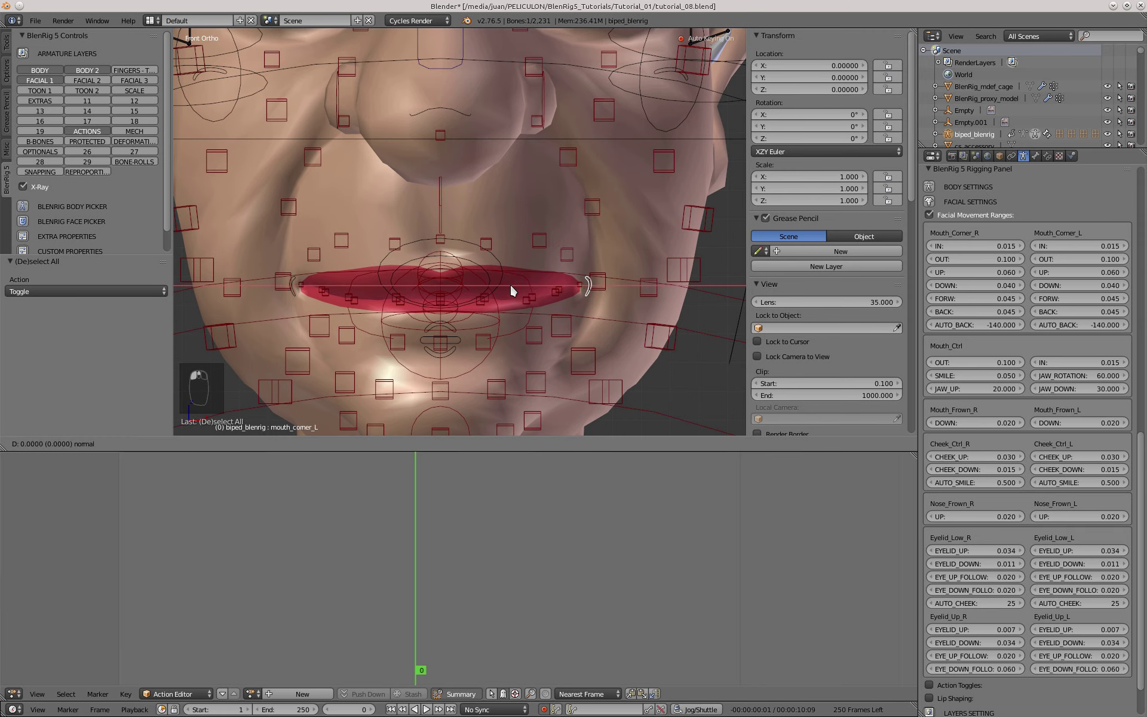
left_click(398, 281)
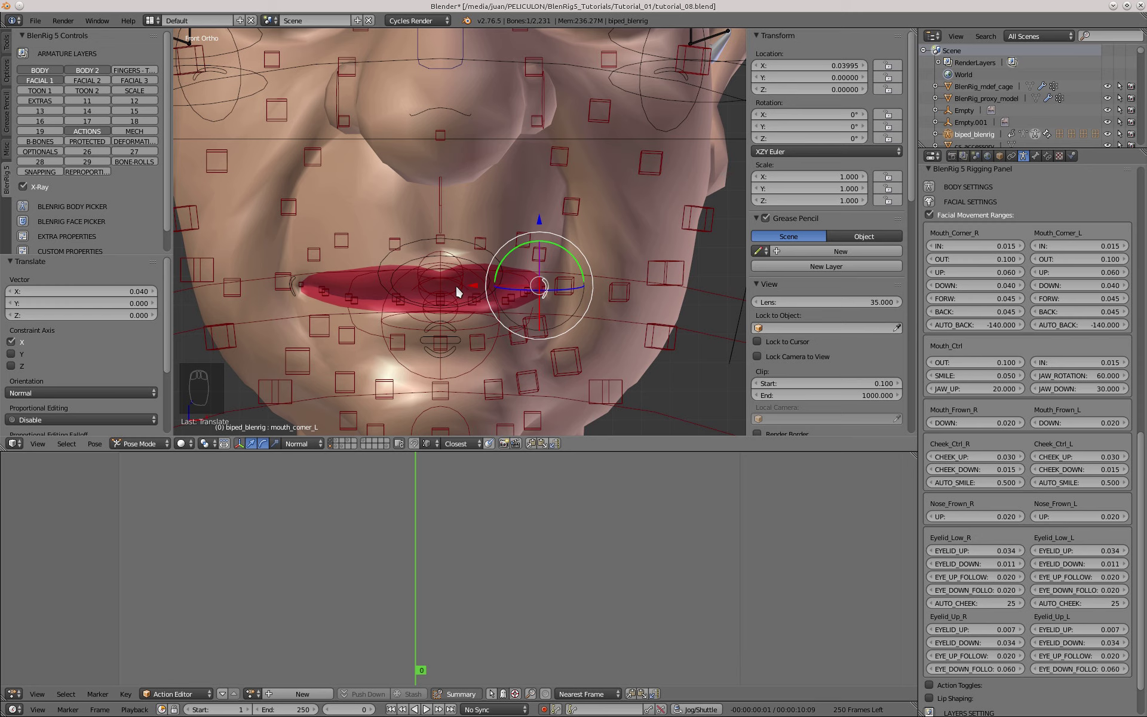
- Set the Mouth_Corner_L IN movement range to 0.03
left_click(1073, 245)
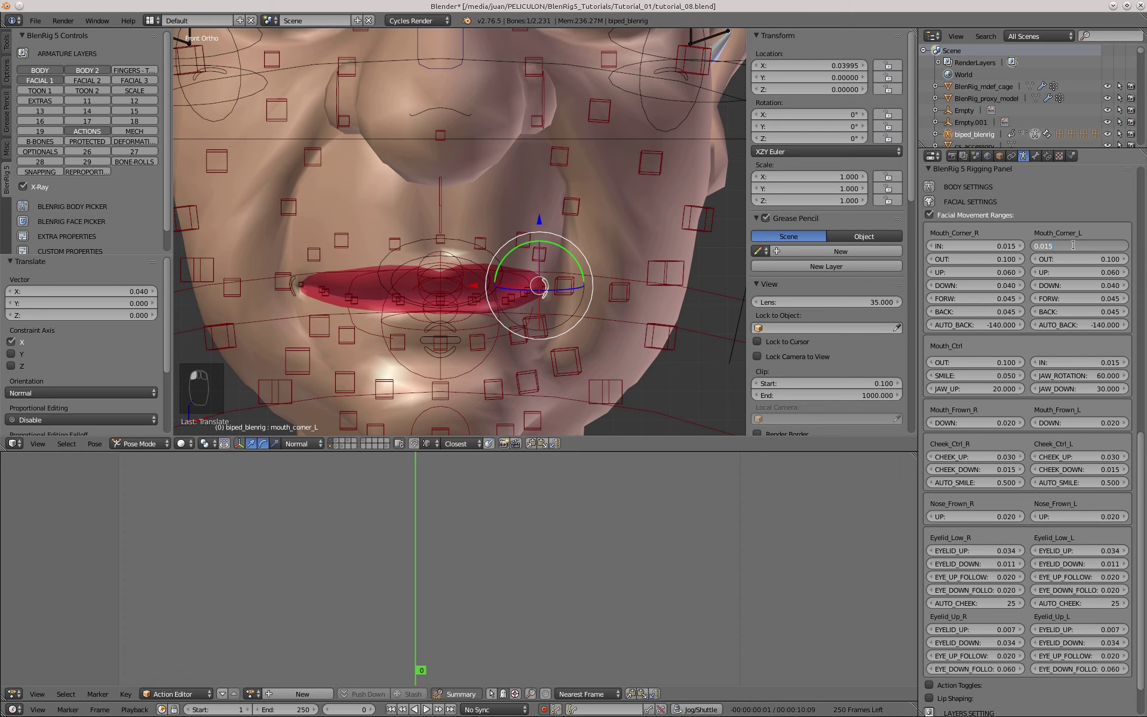
key("BackSpace")
key("BackSpace")
type("3")
key("Return")
- Move mouth_corner_L farther inward, try 0.05 for the Mouth_Corner_L IN range, and settle on 0.04
left_click_drag(434, 288, 387, 289)
left_click(1081, 246)
type("0.0")
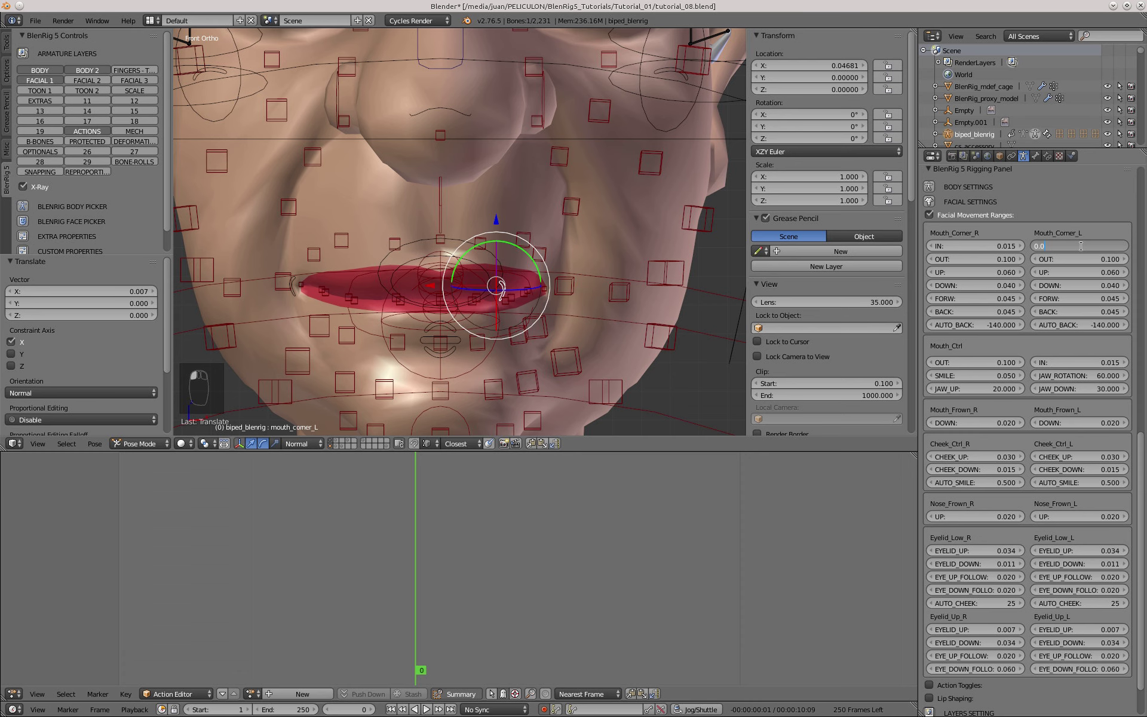
type("5")
key("Return")
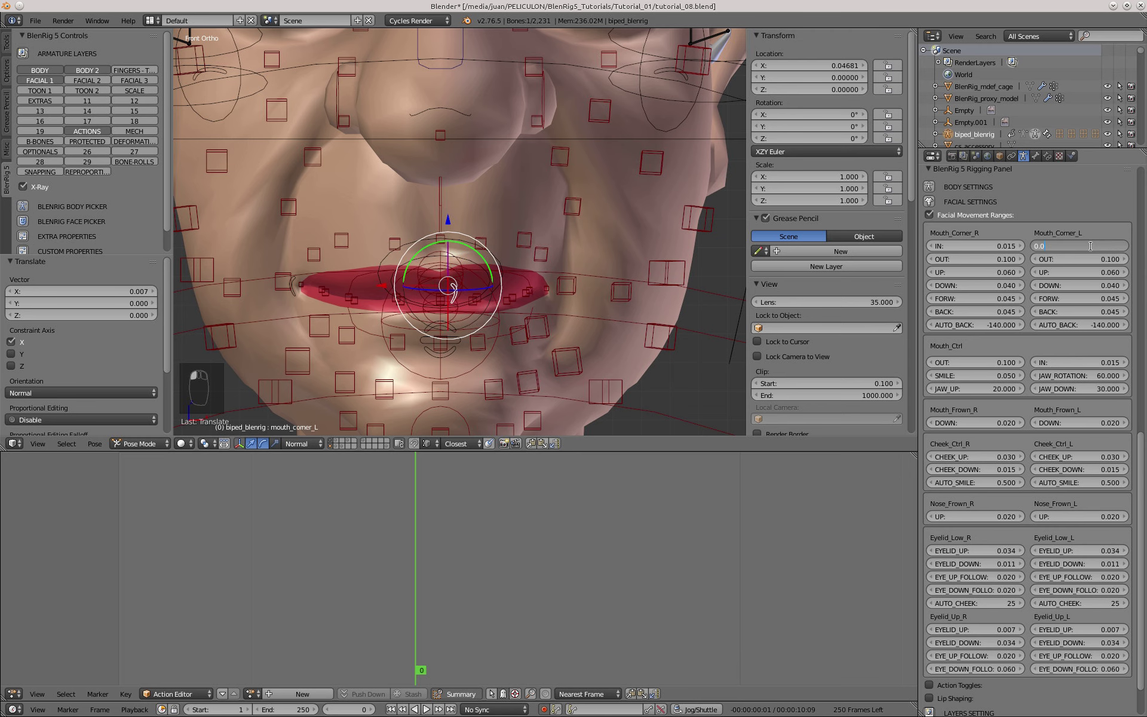
key("Return")
- Move mouth_corner_L around to an X location of about 0.058 and examine the left lip corner up close
key("g")
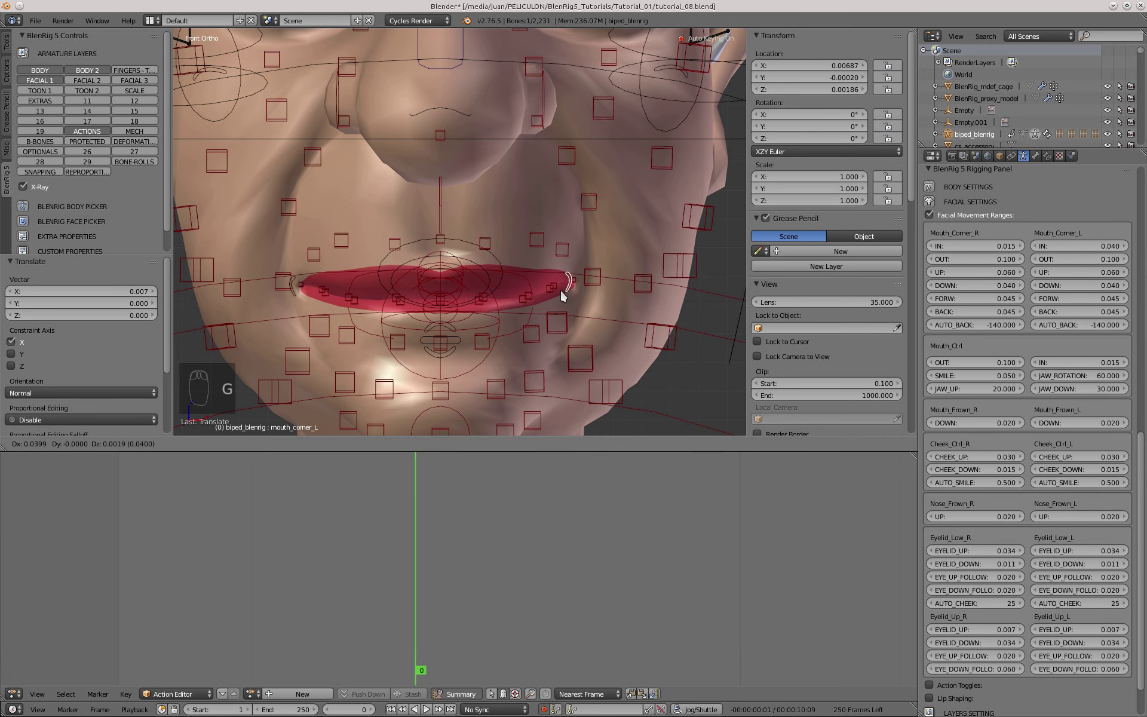
left_click(458, 290)
scroll(472, 272, "up", 3)
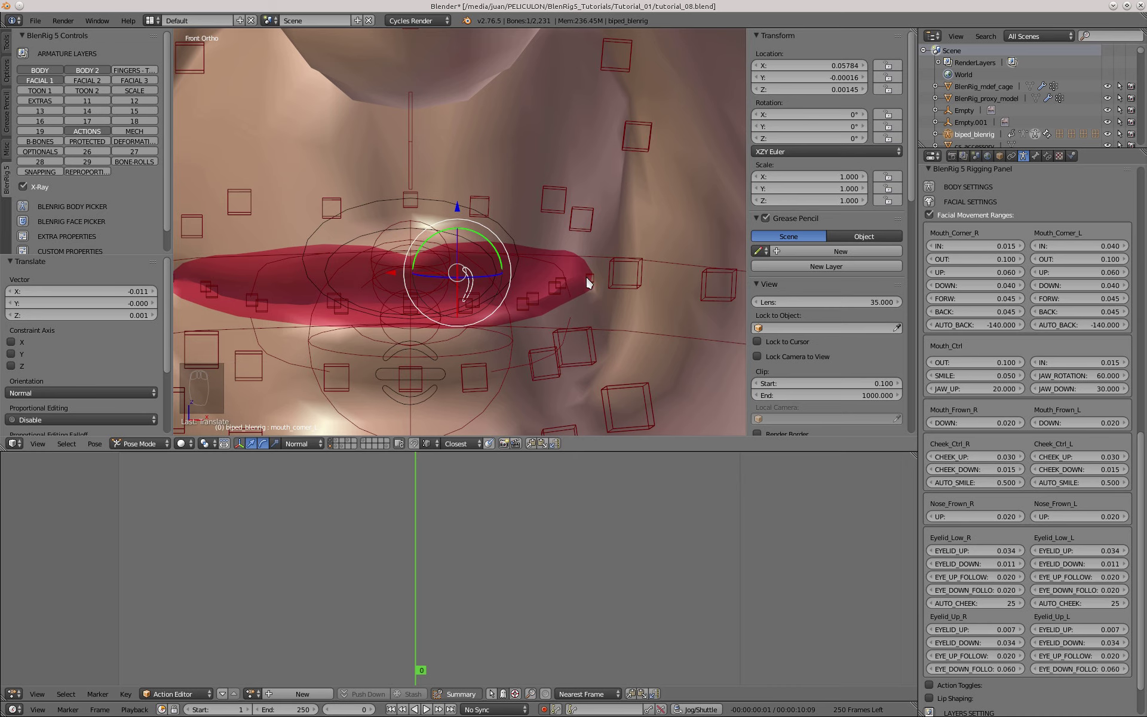
right_click(589, 283)
scroll(459, 266, "down", 1)
right_click(469, 272)
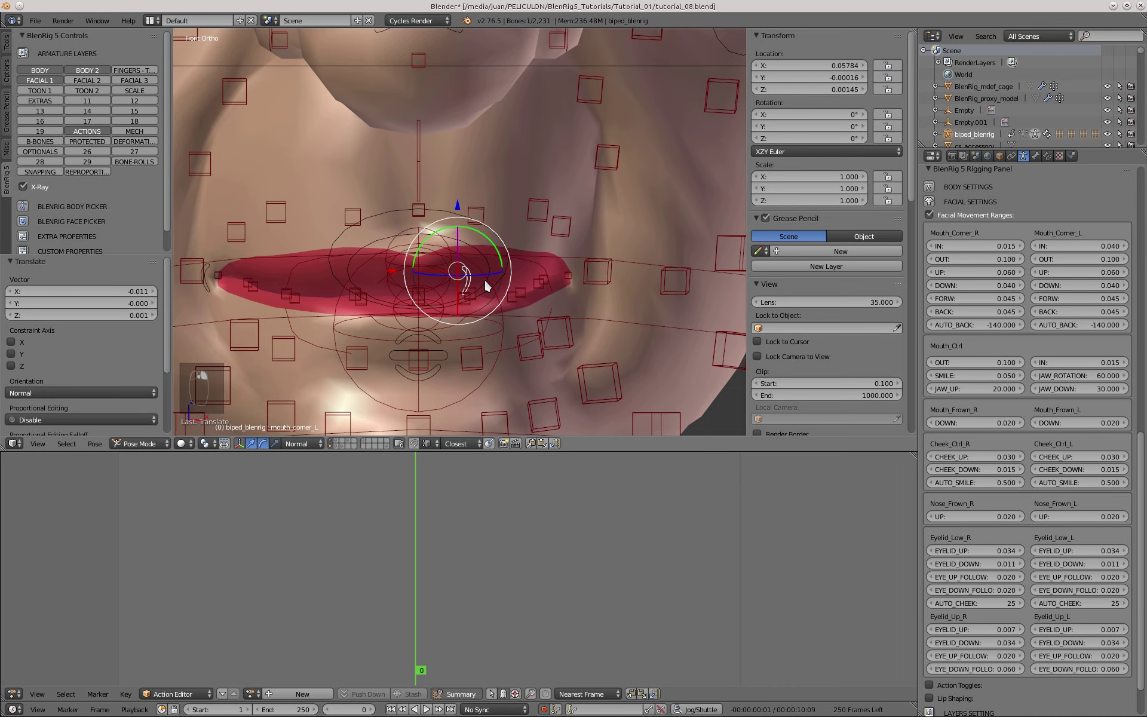
- Reset mouth_corner_L, test it again at an X location of about 0.053, and clear its location
key("alt+g")
key("g")
left_click(319, 272)
scroll(412, 265, "down", 1)
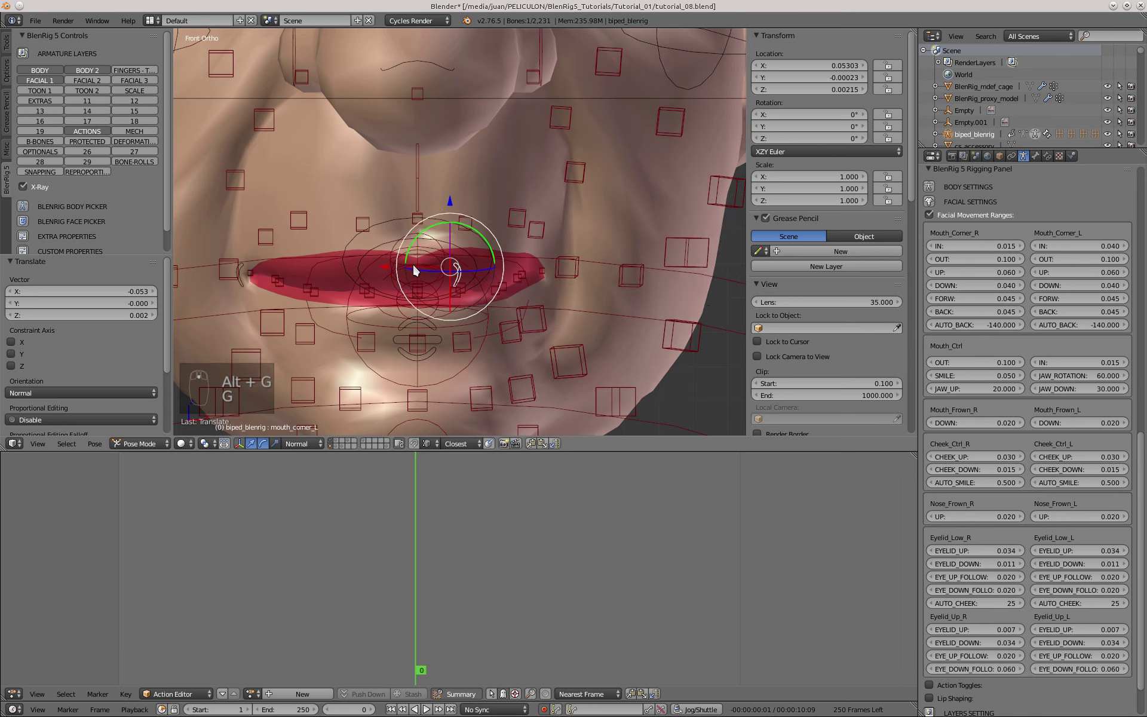
key("alt+g")
left_click_drag(509, 274, 329, 269)
right_click(329, 268)
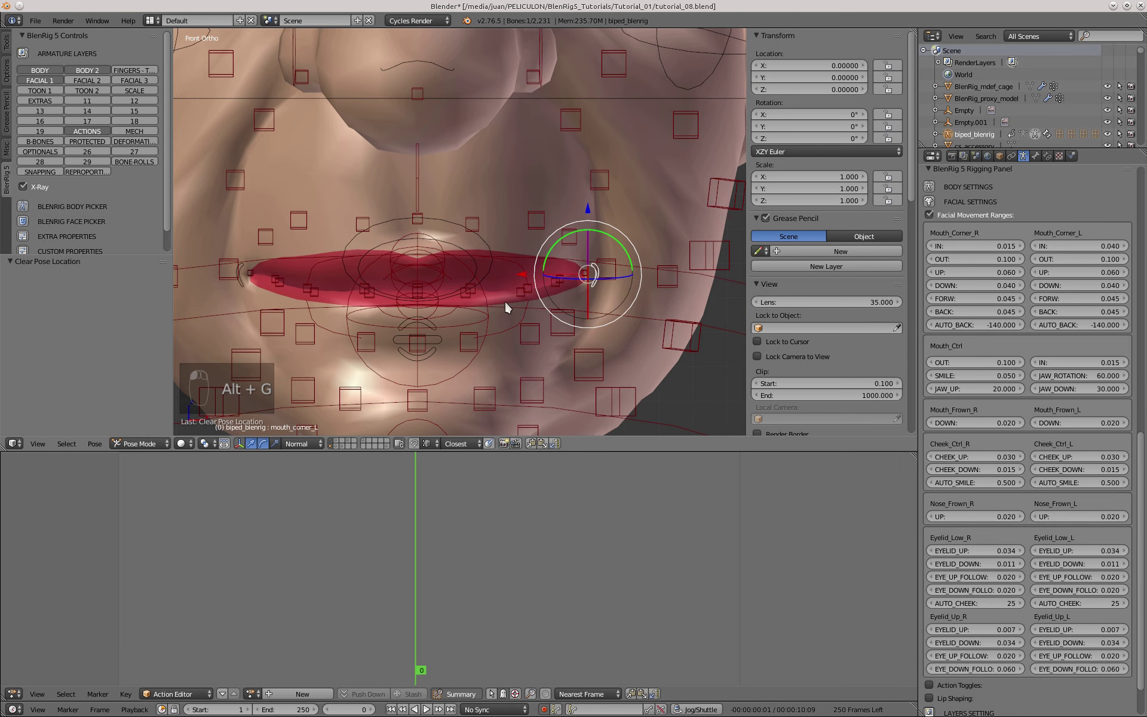
- Copy the 0.040 IN range from Mouth_Corner_L to Mouth_Corner_R and Mouth_Ctrl
key("ctrl+c")
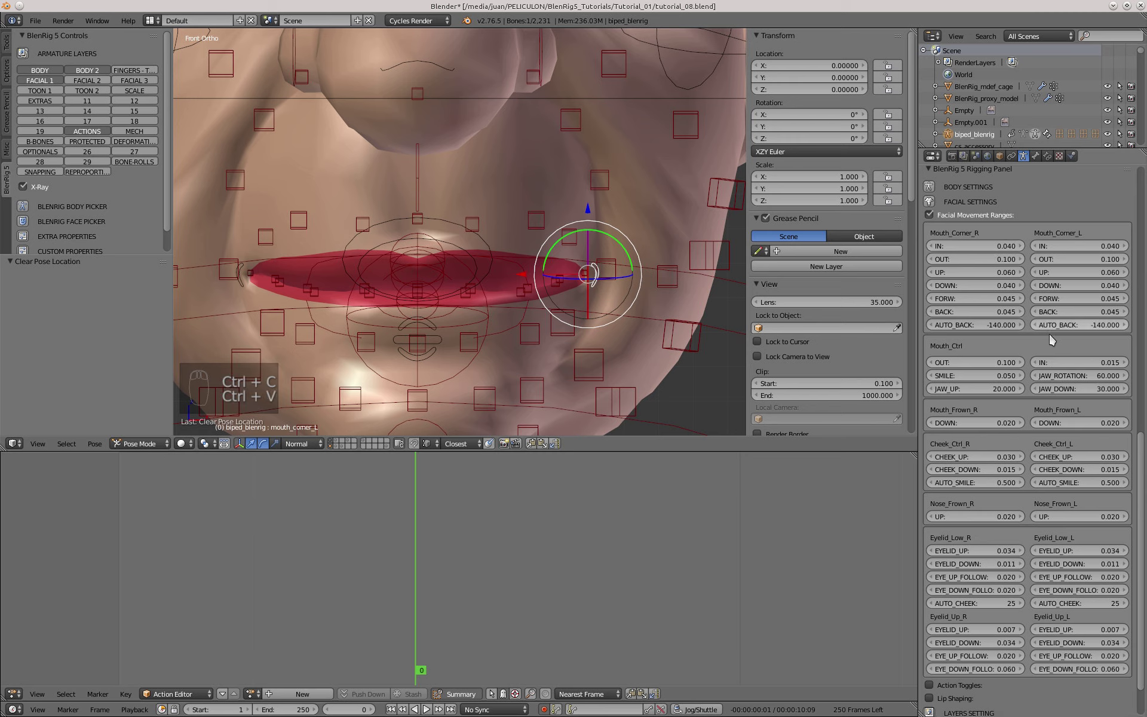
key("ctrl+v")
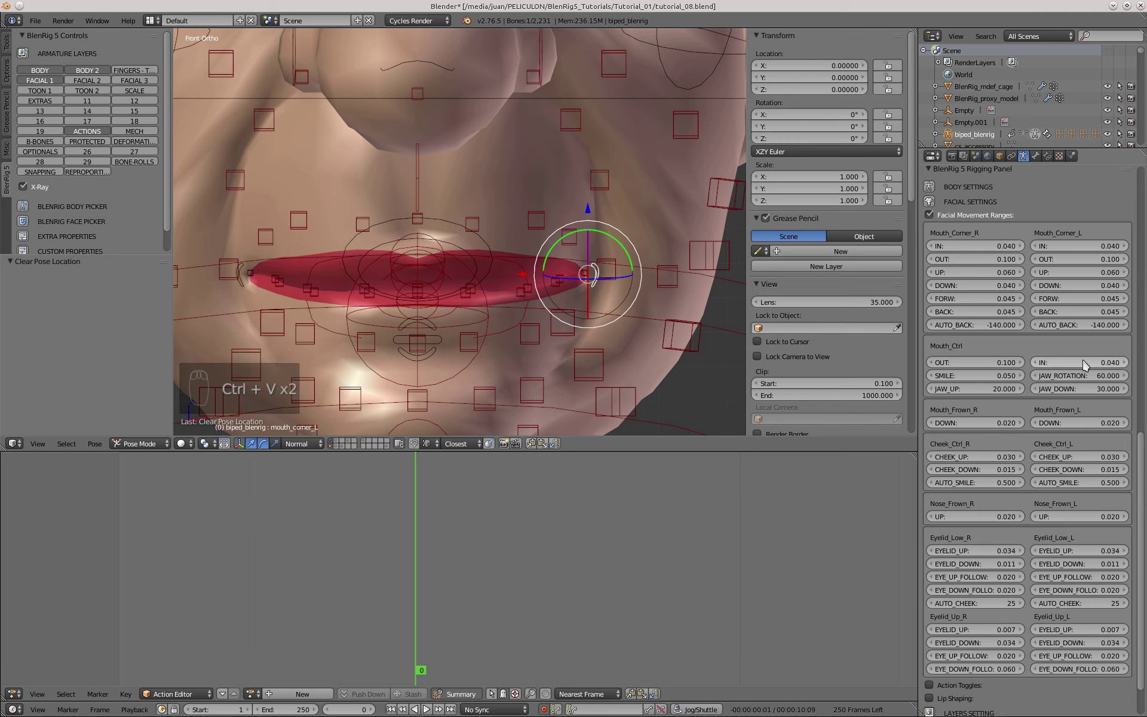
- Test mouth_ctrl's sideways movement with the 0.040 IN range, checking both lip corners and cancelling each trial move
right_click(448, 340)
key("g")
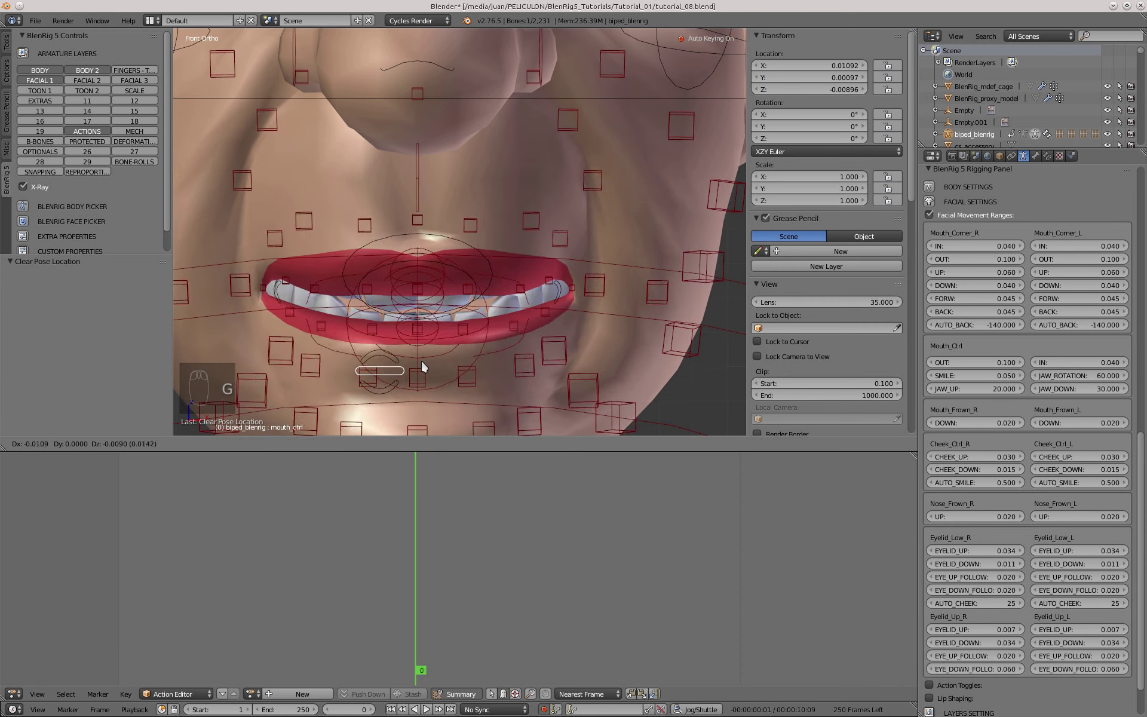
right_click(283, 272)
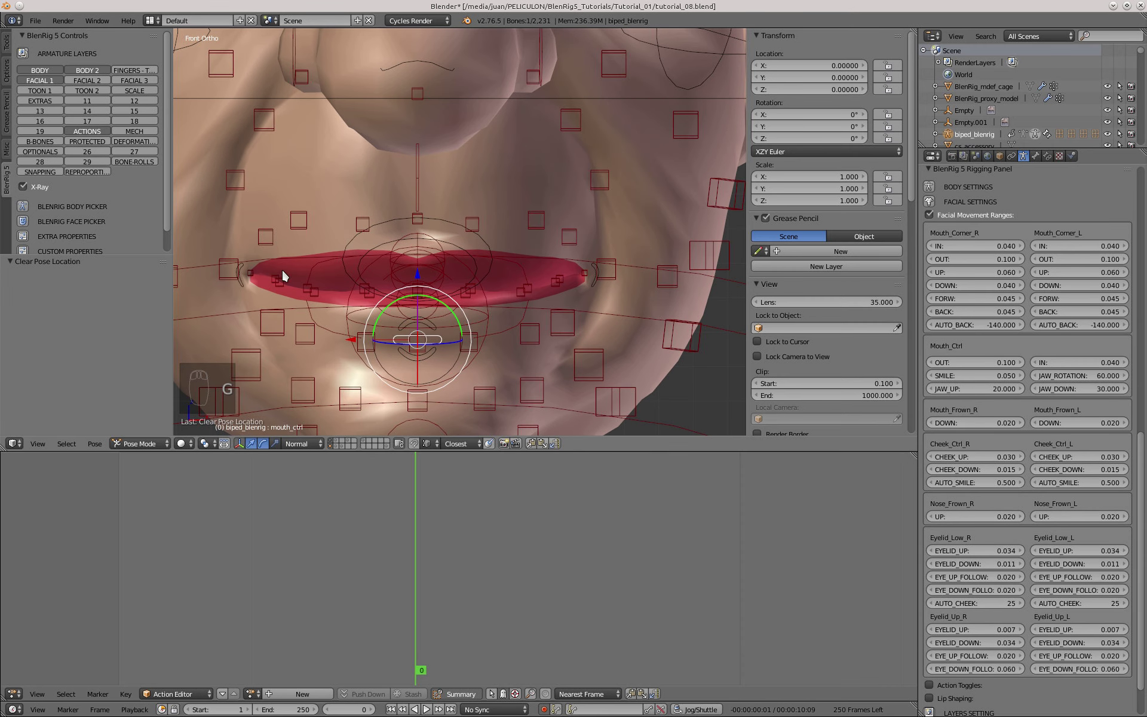
right_click(244, 270)
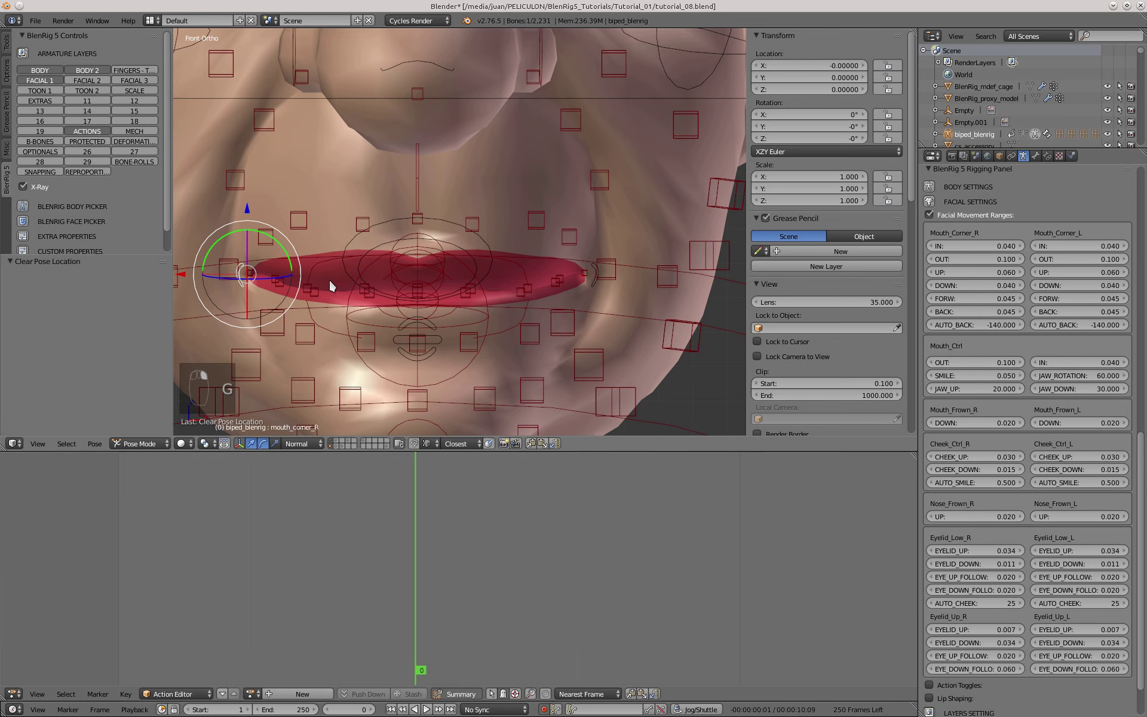
right_click(440, 335)
key("g")
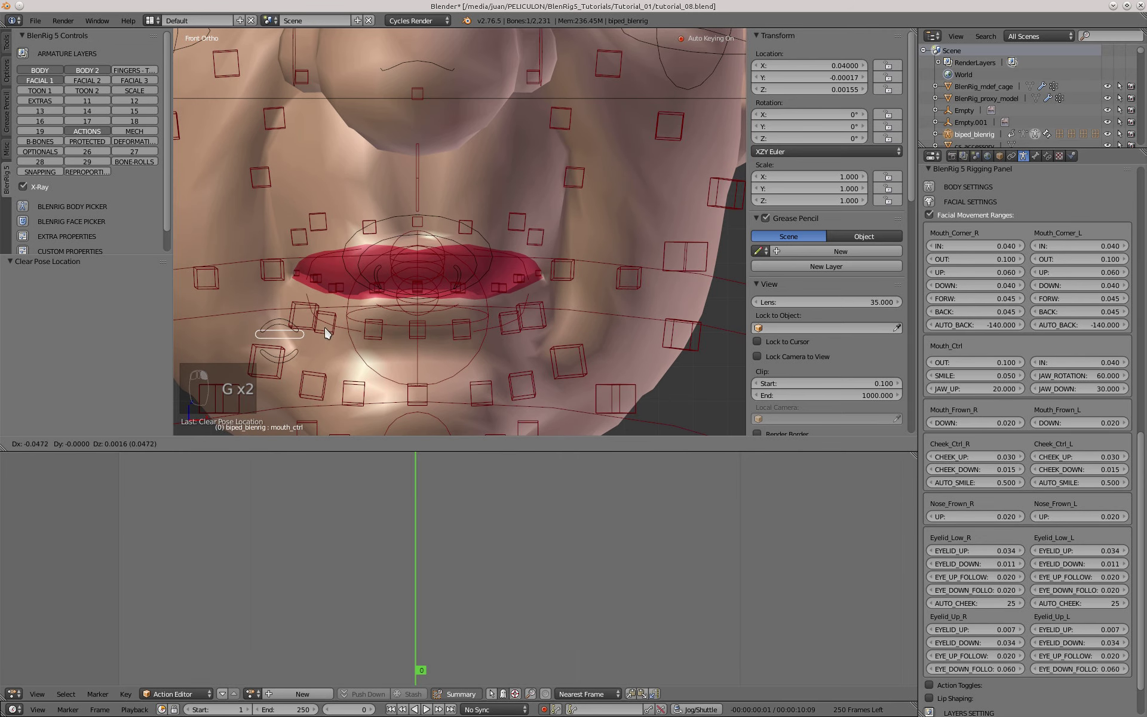
right_click(392, 333)
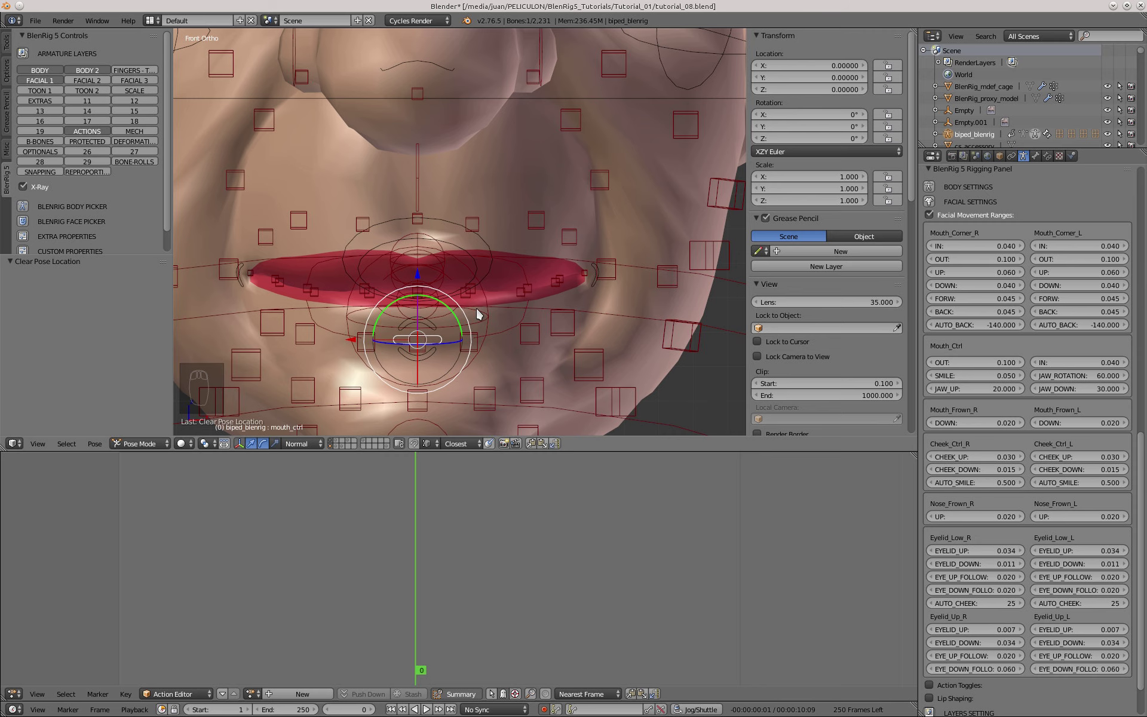
middle_click_drag(465, 325, 473, 325, "shift")
scroll(461, 276, "down", 2)
scroll(436, 307, "up", 1)
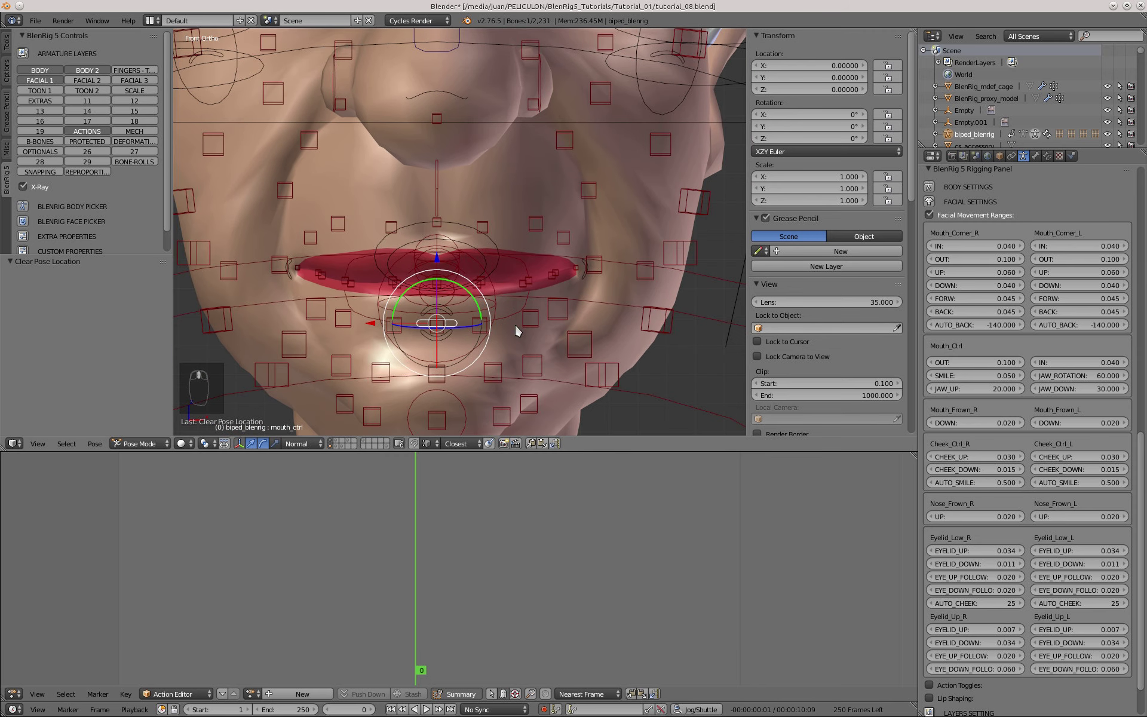
key("g")
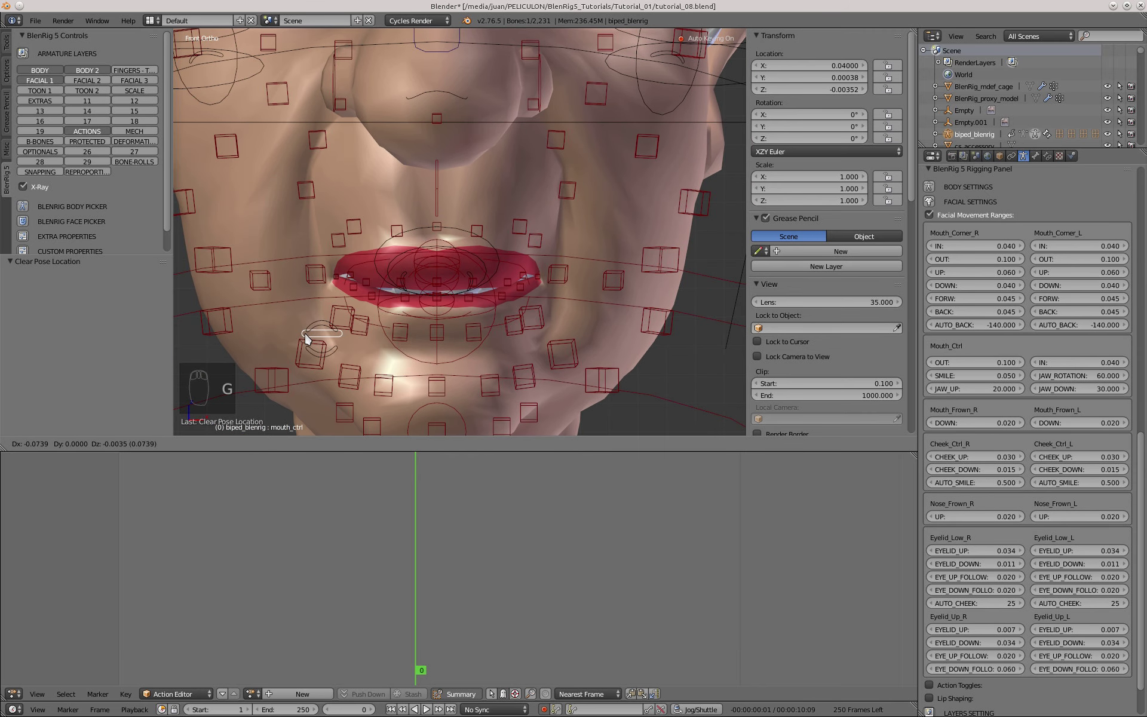
right_click(306, 339)
scroll(546, 333, "up", 5)
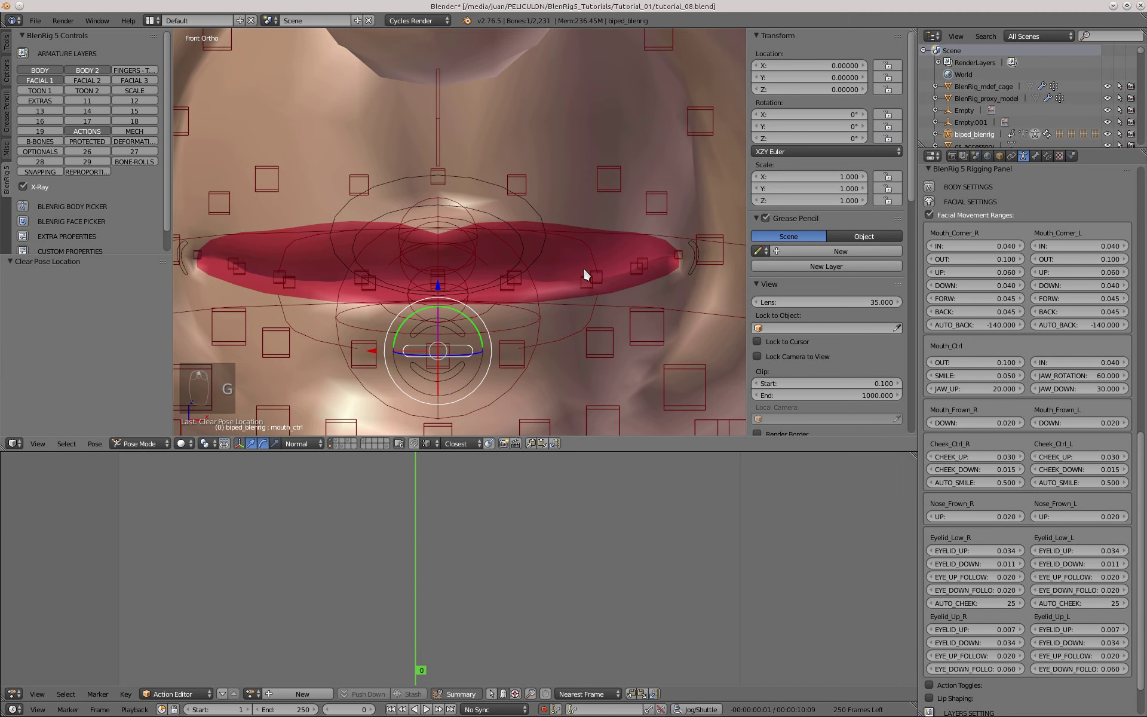
- Set the IN range of Mouth_Corner_L to 0.045 and copy it to Mouth_Corner_R and Mouth_Ctrl
right_click(689, 267)
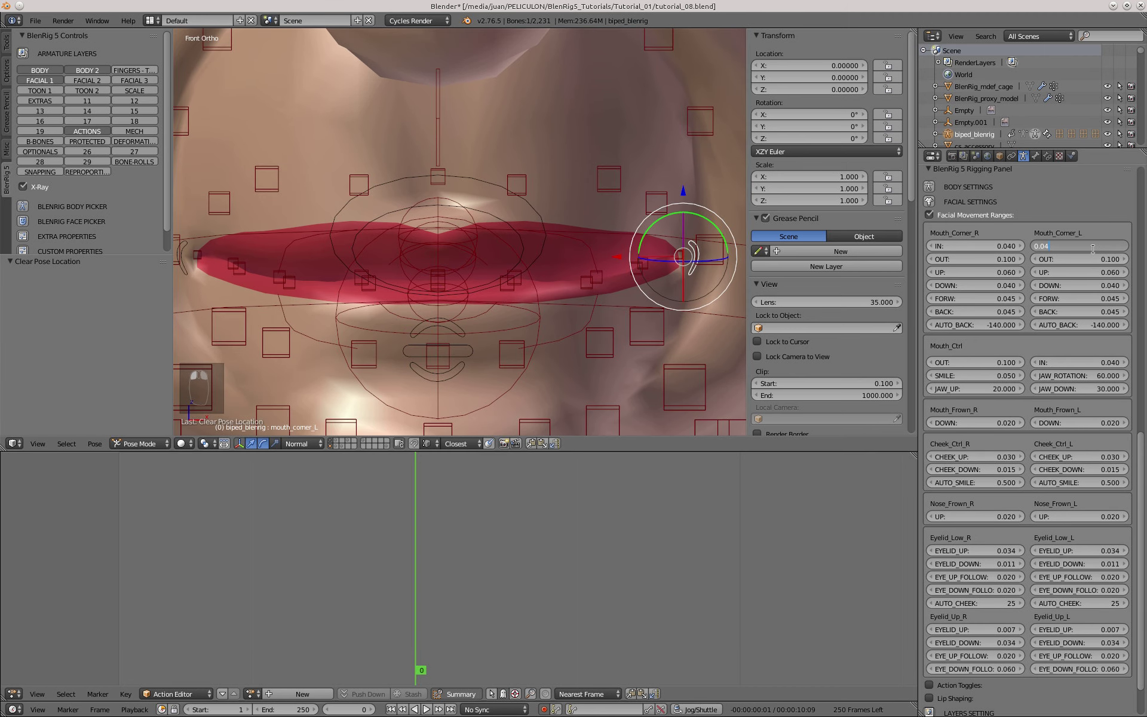
key("ctrl+c")
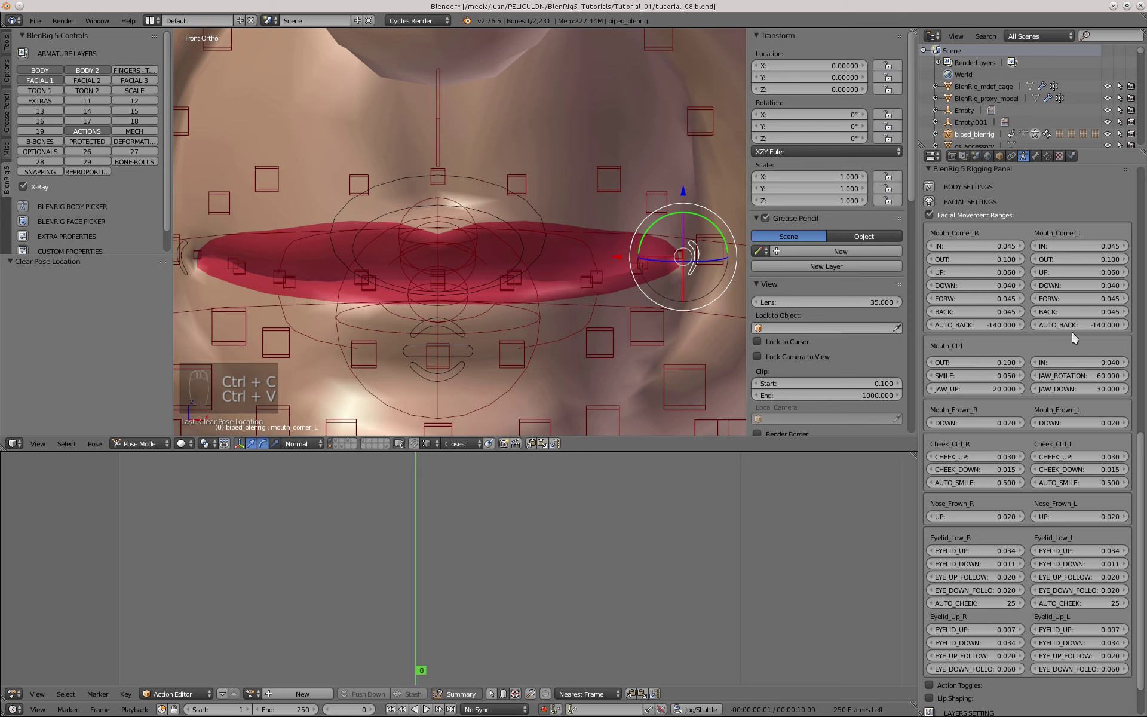
key("ctrl+v")
- Try moving mouth_ctrl sideways with the 0.045 IN range and cancel the move
right_click(465, 357)
key("g")
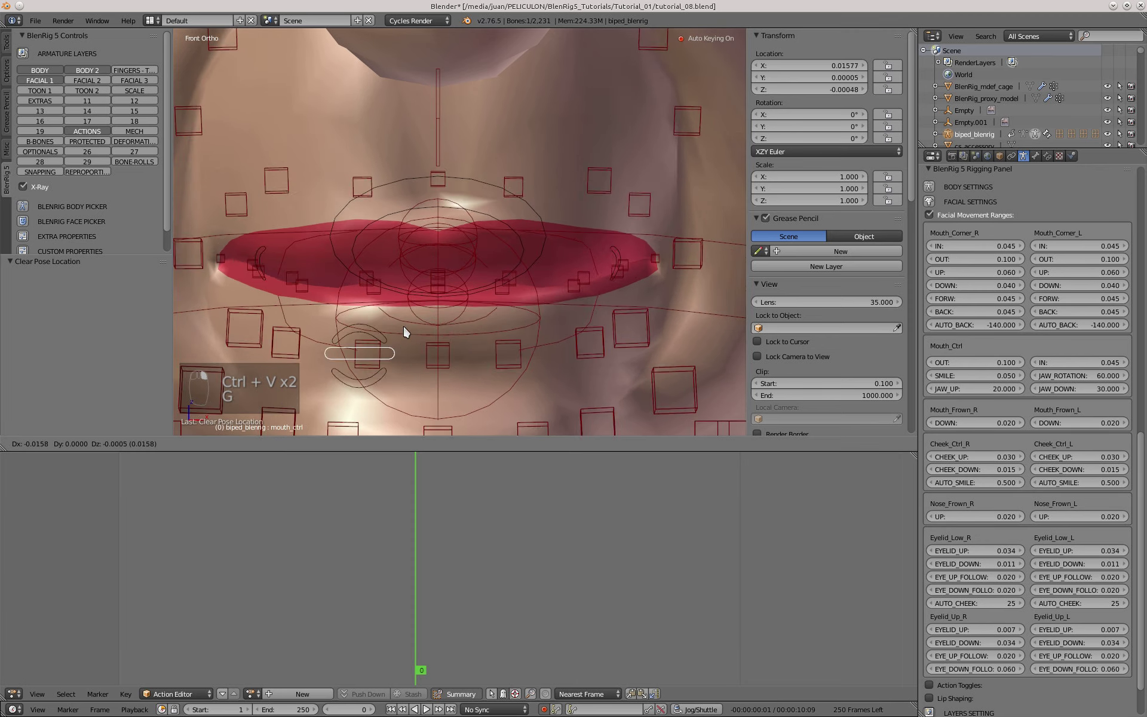
right_click(394, 257)
scroll(426, 250, "down", 2)
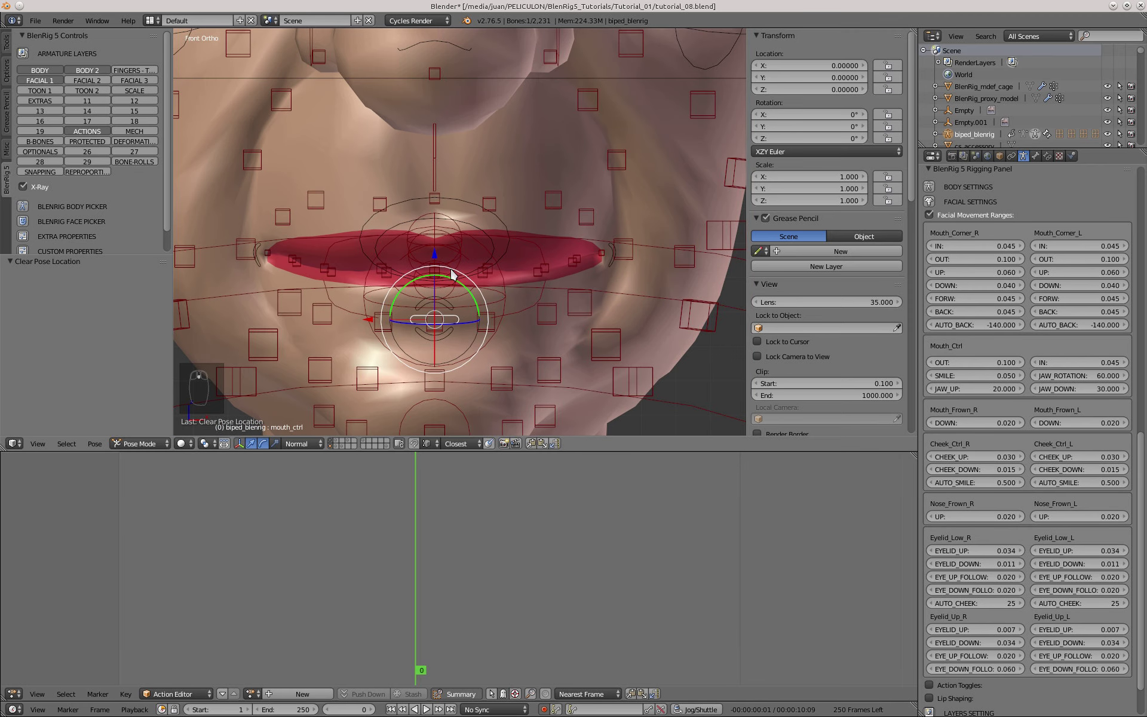
- Deselect all bones and load the zrig_mouth_corner_in action for editing
right_click(497, 285)
right_click(541, 213)
key("a")
left_click(251, 694)
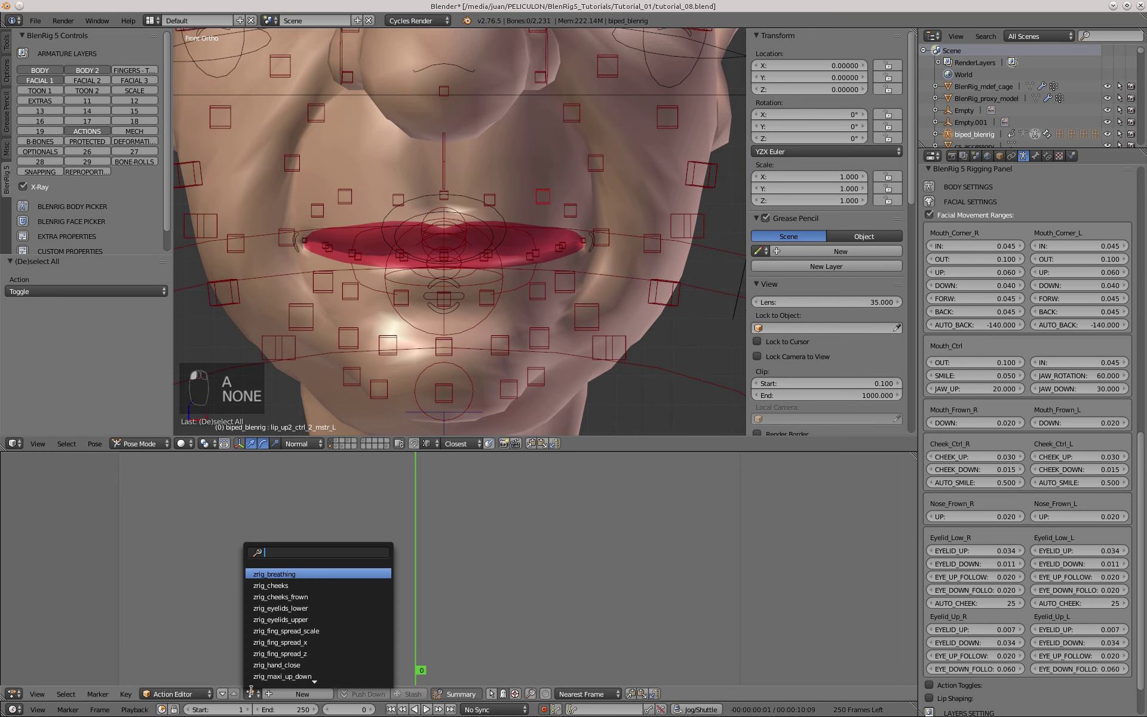
type("mouth")
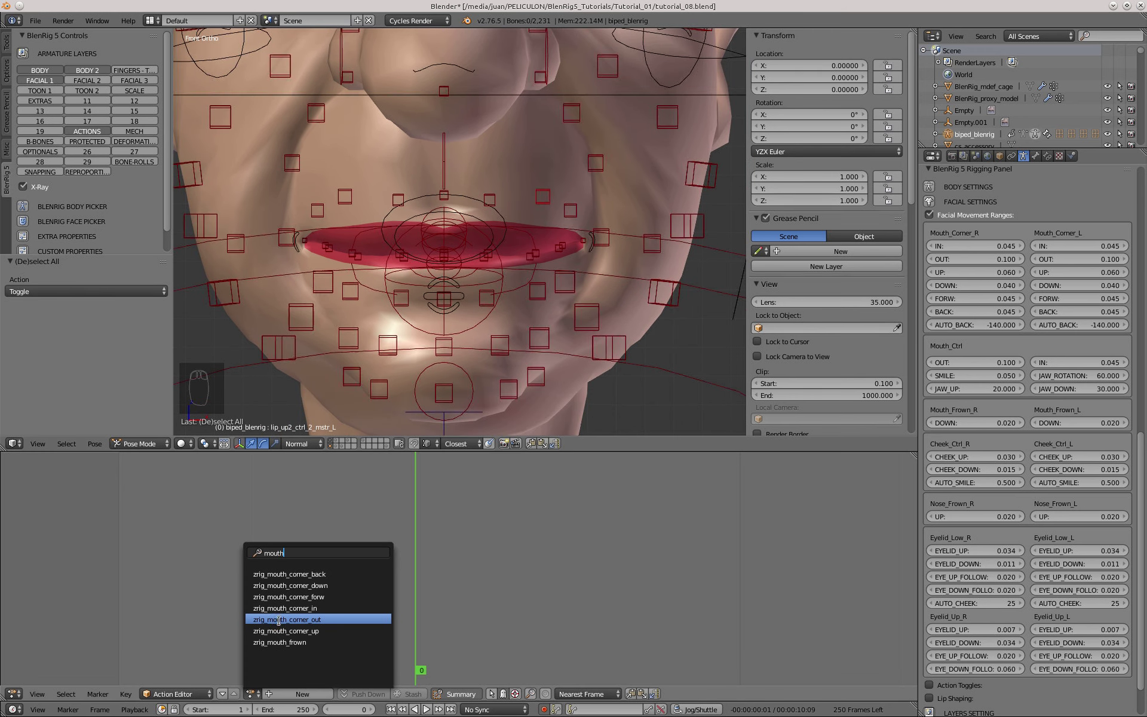
left_click(281, 620)
left_click(289, 694)
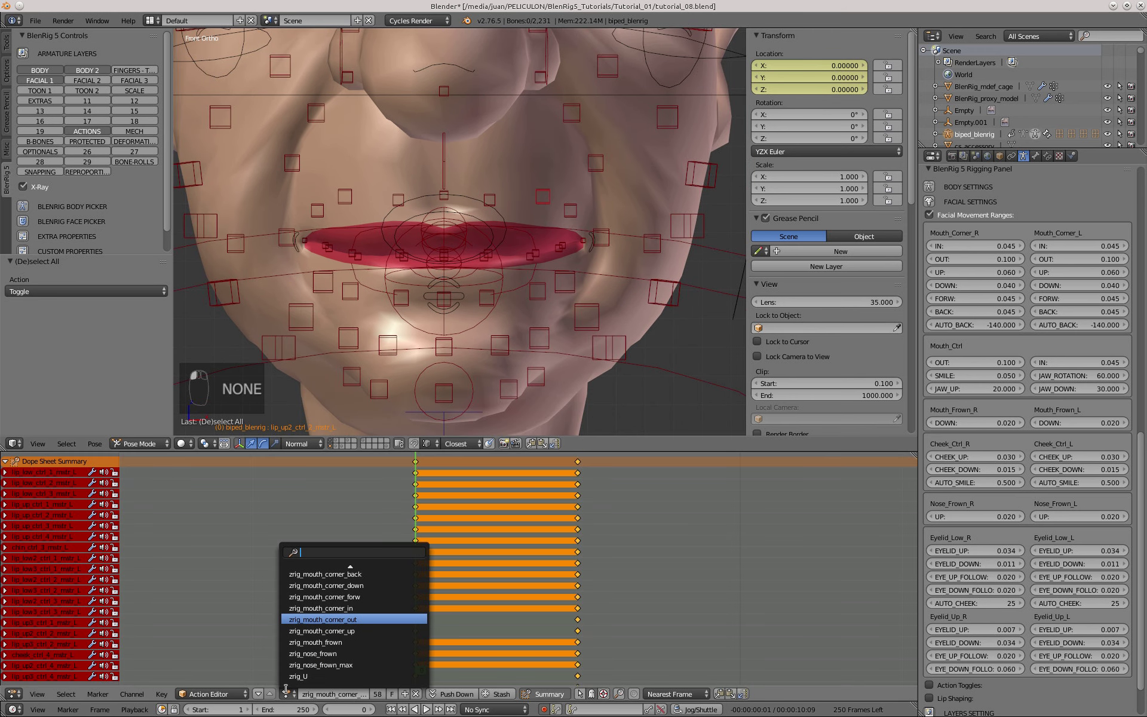
left_click(311, 609)
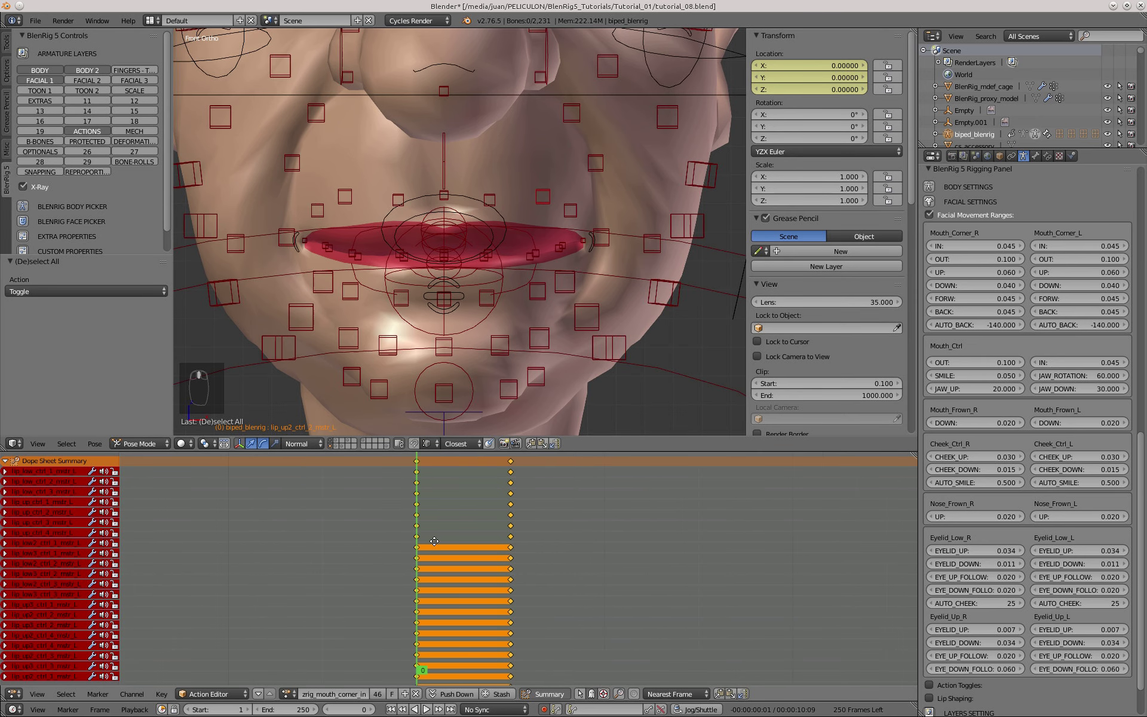
- Compare frames 0 and 1 of the zrig_mouth_corner_in action and examine the lips on frame 1
middle_click_drag(435, 541, 436, 541)
scroll(429, 508, "up", 4)
key("Right")
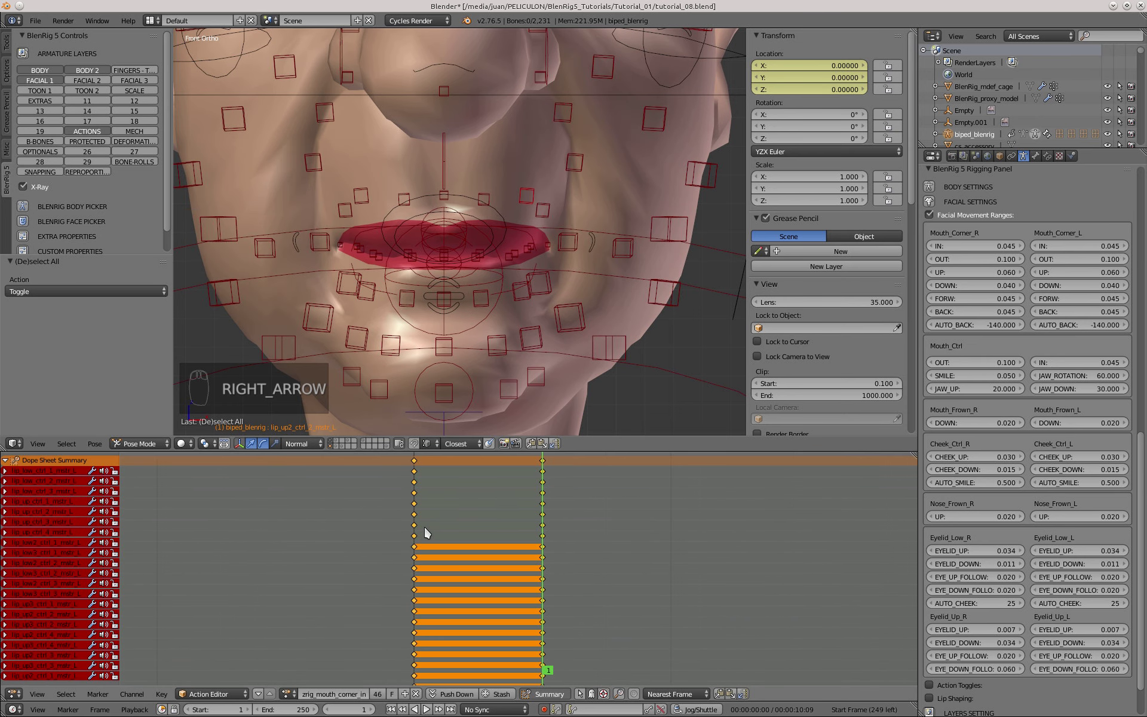
key("Left")
key("Right")
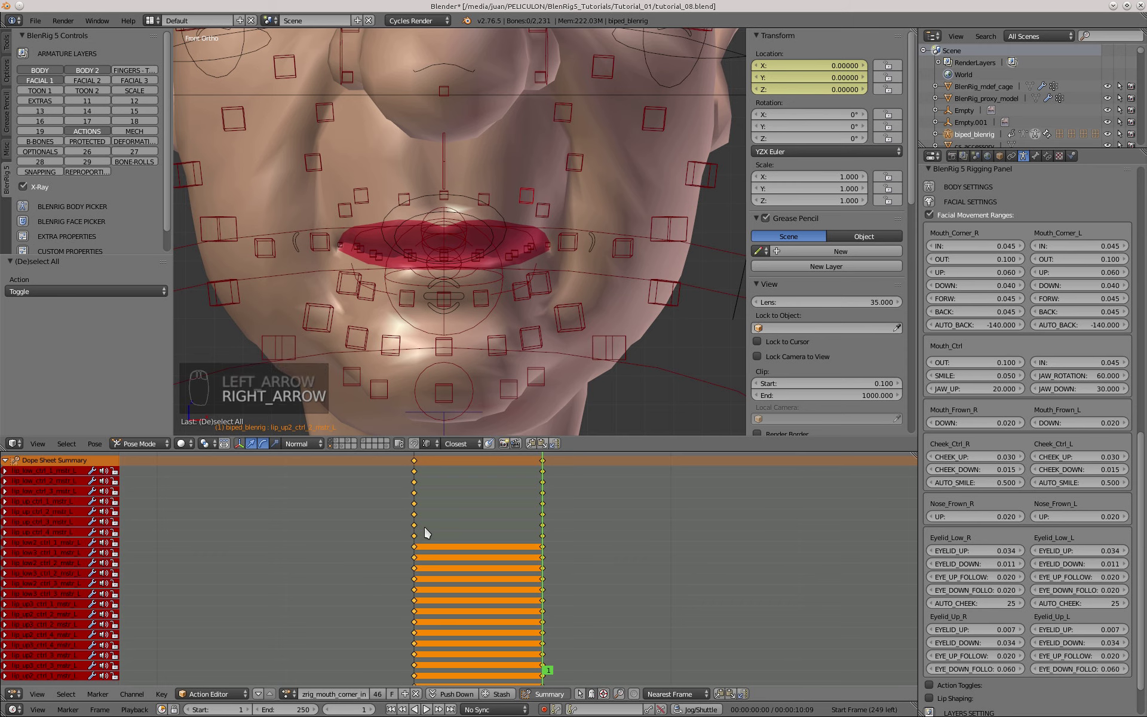
key("Left")
key("Right")
scroll(461, 243, "up", 5)
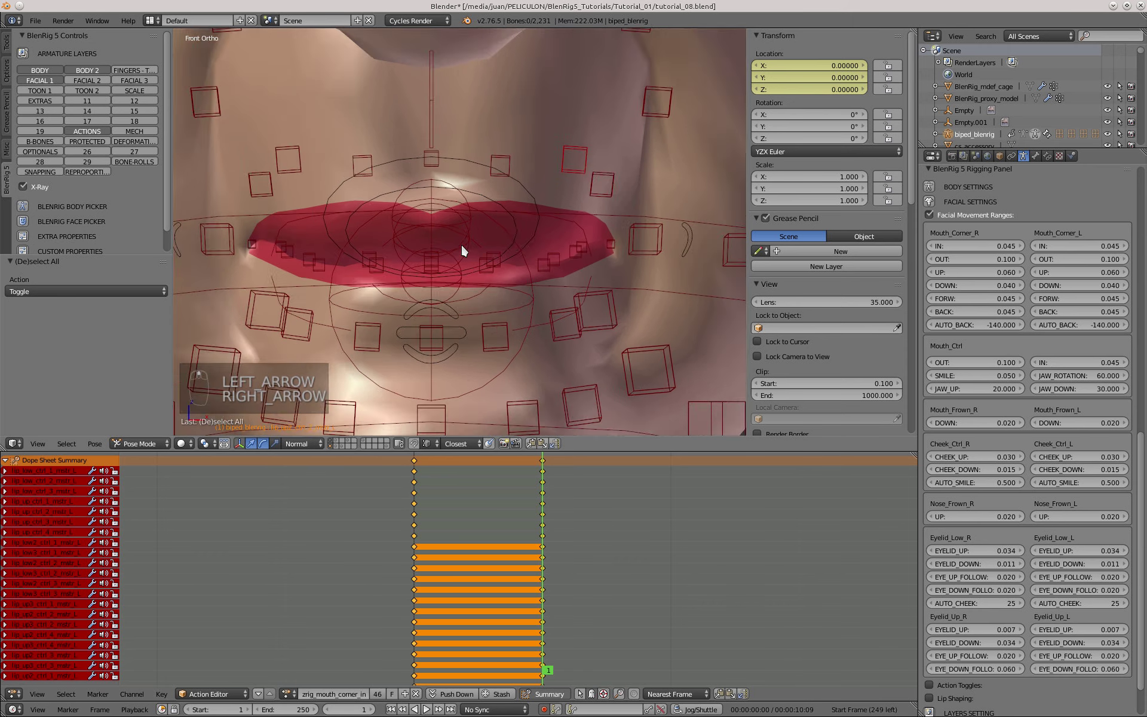
- On frame 1, move lip_up_ctrl_1_mstr_L and lip_up_ctrl_2_mstr_L toward the mouth's centre, to X locations of about 0.010 and 0.020
right_click(464, 250)
scroll(479, 264, "up", 3)
left_click_drag(430, 270, 377, 267)
right_click(503, 260)
left_click_drag(447, 259, 375, 257)
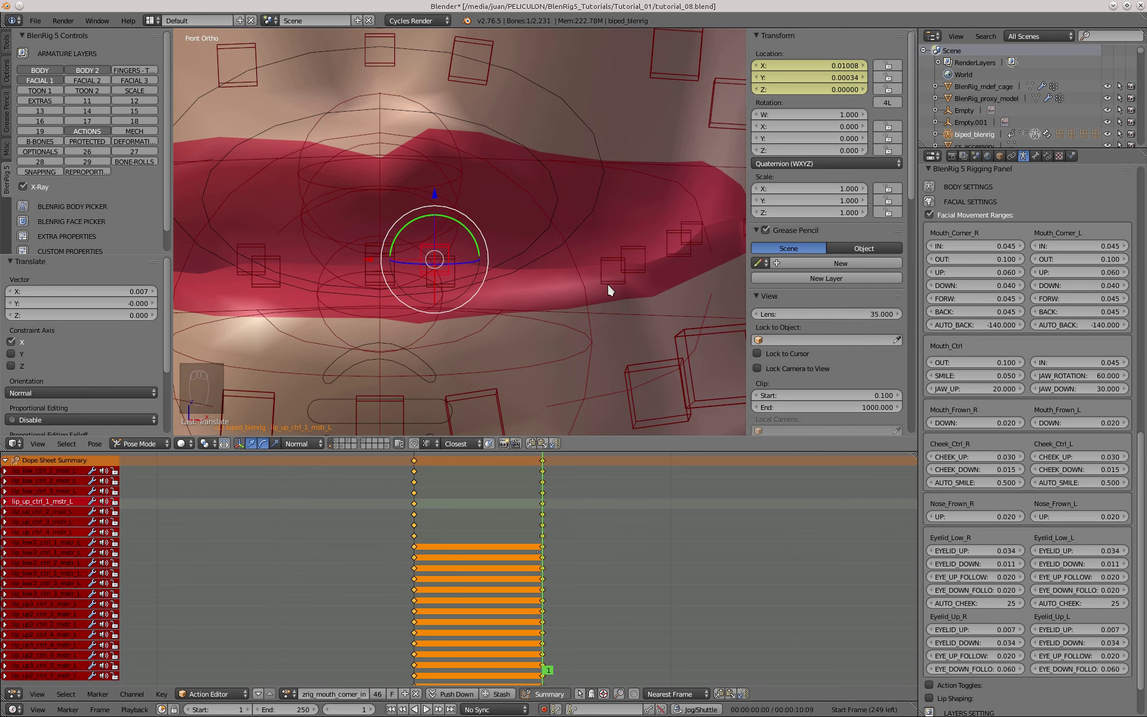
right_click(609, 282)
left_click_drag(548, 271, 433, 272)
left_click_drag(481, 256, 441, 251)
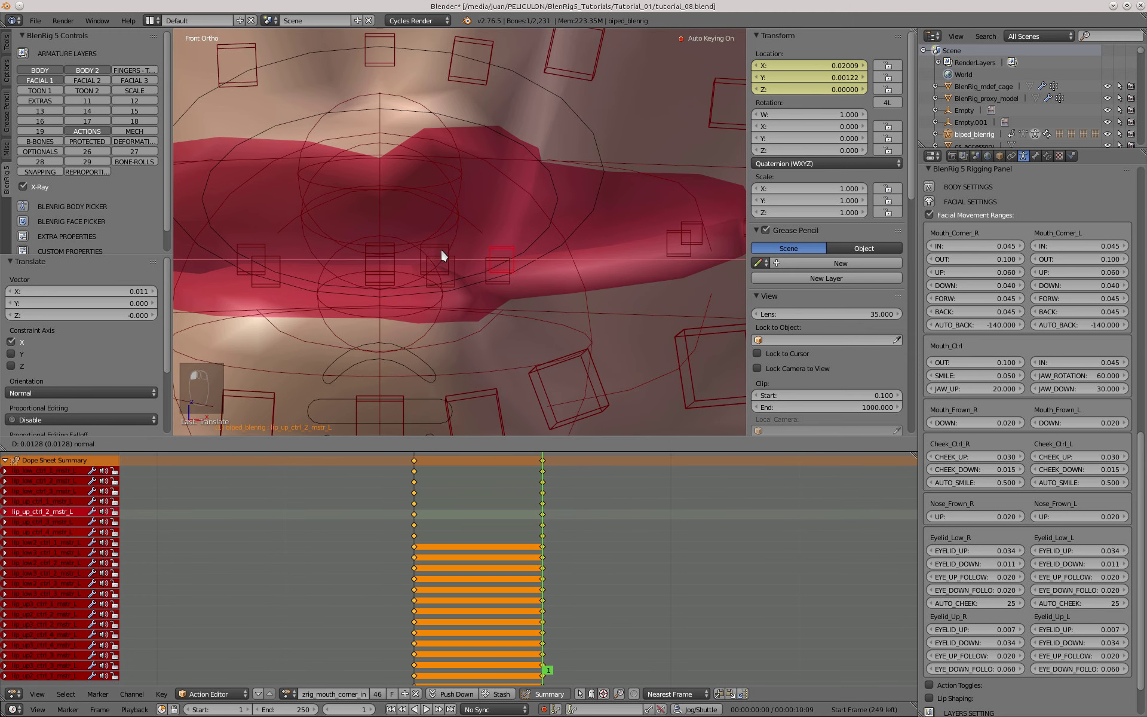
- Move the two outer left lip controls toward the mouth's centre, shifting lip_up_ctrl_4_mstr_L by about 0.013 on X
right_click(662, 252)
middle_click_drag(661, 253, 620, 262, "shift")
right_click(643, 233, "shift")
left_click_drag(575, 246, 438, 254)
right_click(708, 237)
scroll(496, 230, "down", 3)
left_click_drag(546, 235, 467, 244)
- Return to frame 0 and test mouth_corner_L inward to an X location of about 0.058, cancelling the trial moves
scroll(508, 266, "down", 4)
scroll(499, 276, "up", 3)
key("Left")
scroll(496, 293, "down", 3)
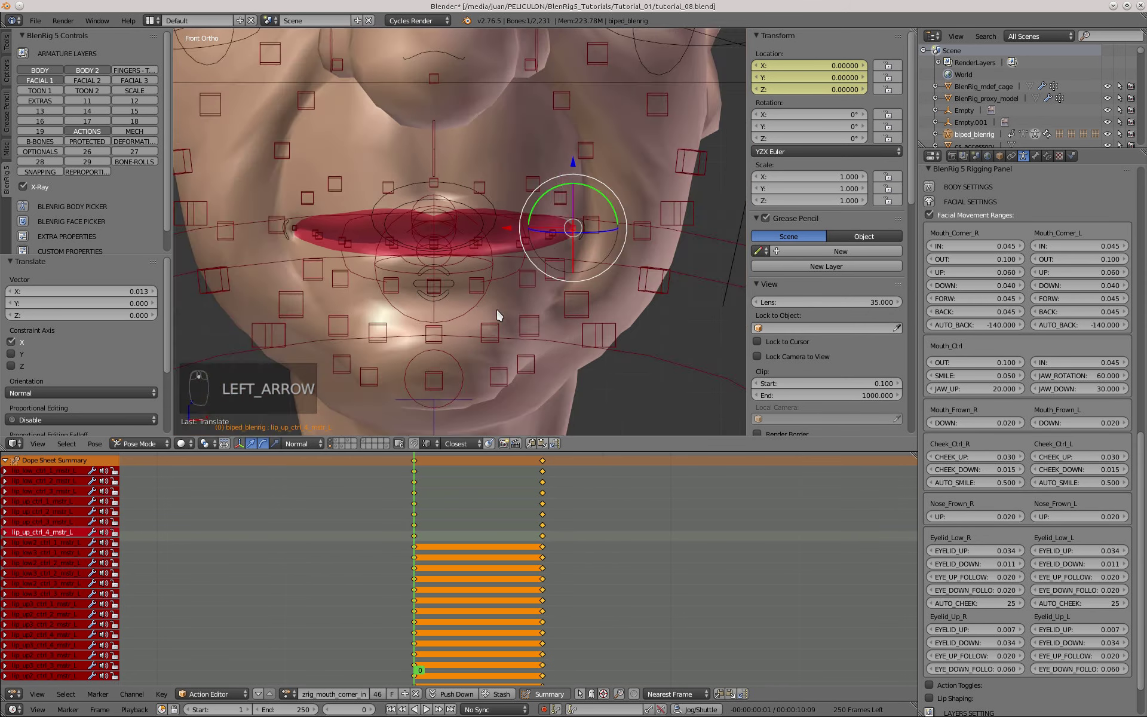
scroll(497, 308, "up", 3)
right_click(645, 186)
middle_click_drag(593, 229, 604, 269, "shift")
key("g")
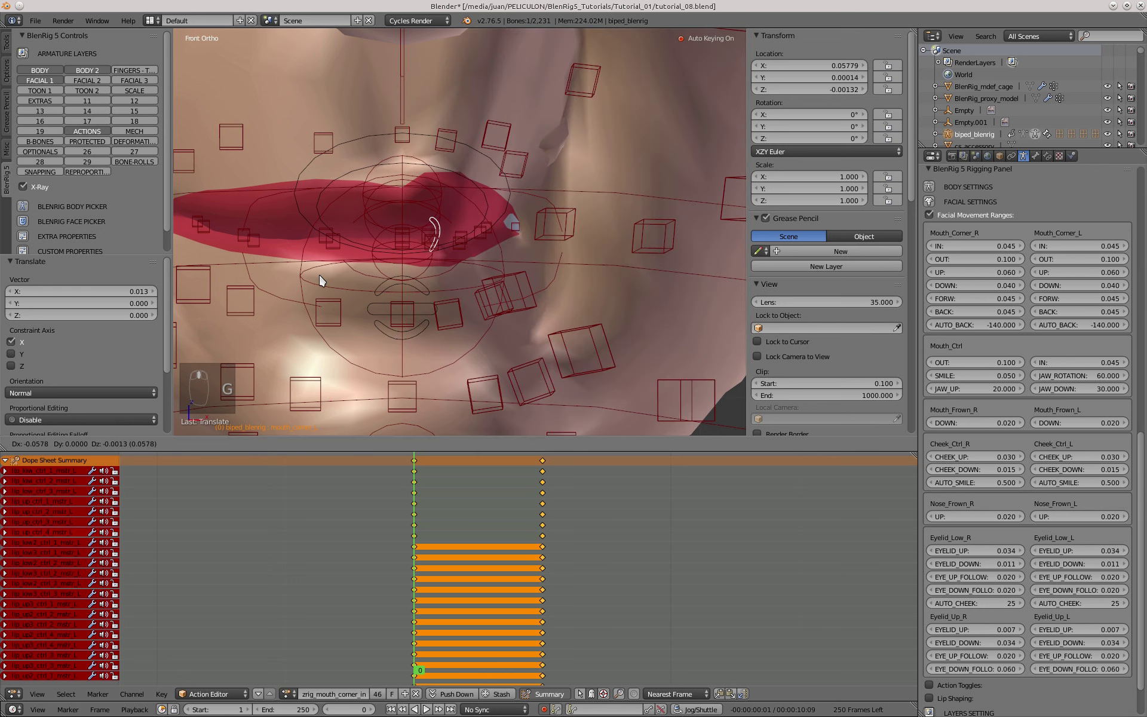
right_click(580, 274)
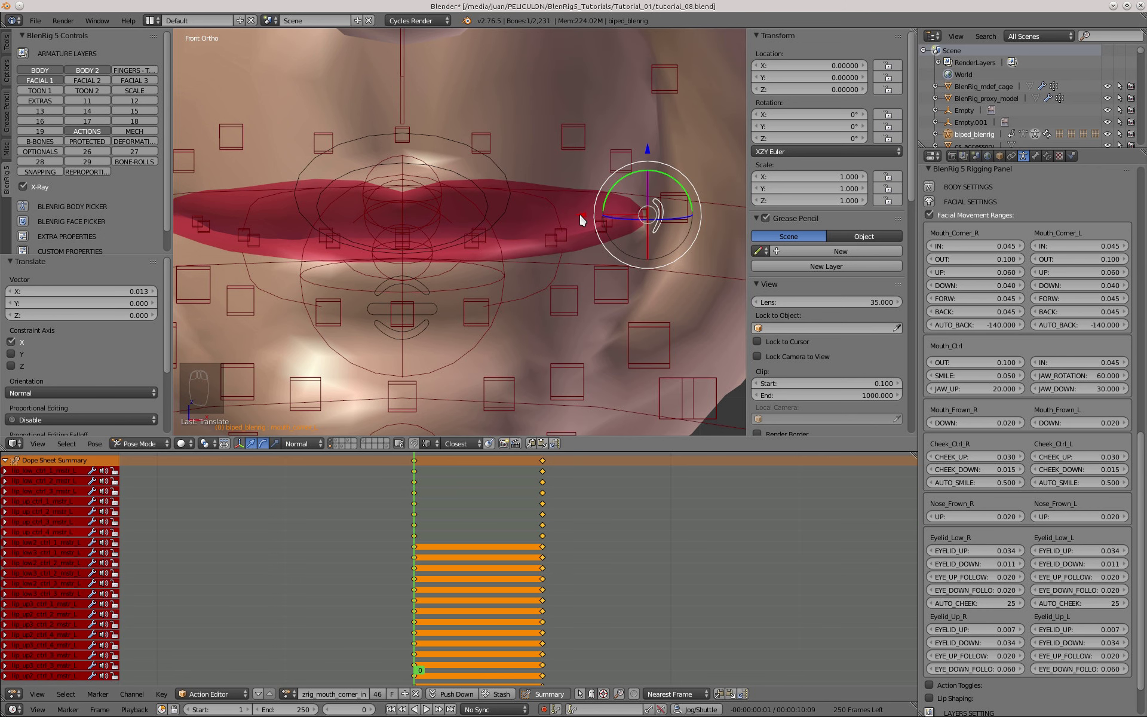
scroll(495, 238, "down", 1)
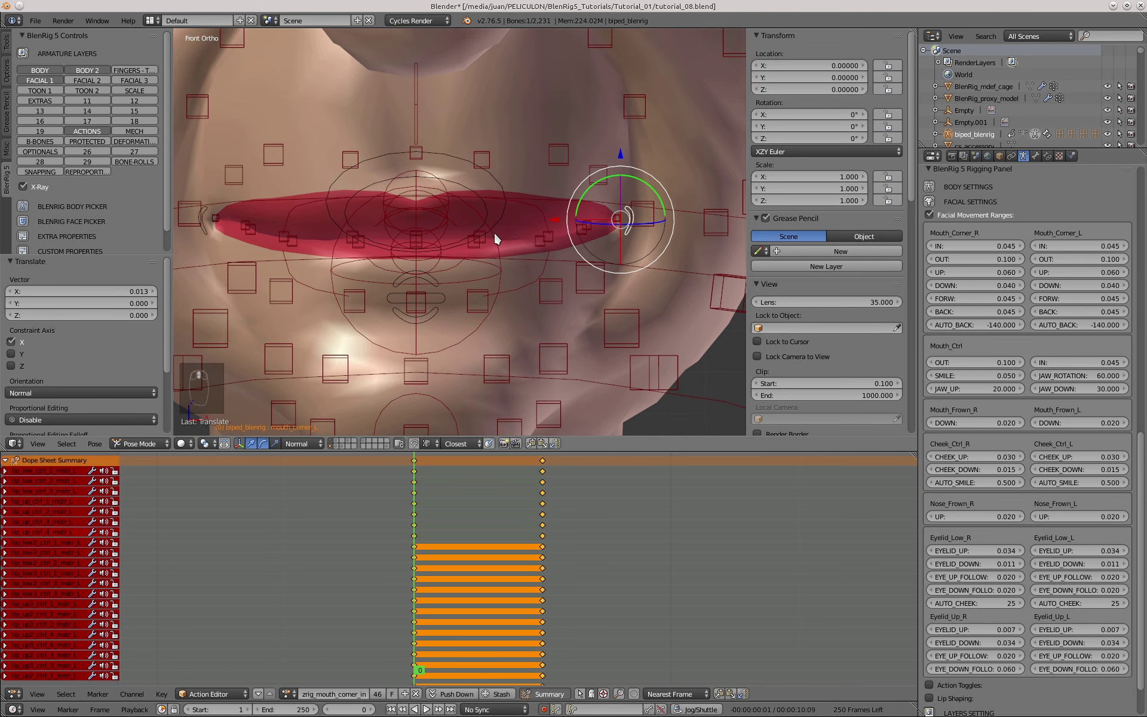
left_click_drag(555, 220, 454, 194)
right_click(454, 194)
- Move mouth_corner_L inward by about 0.060 on X and switch the action to frame 1
left_click_drag(554, 221, 309, 223)
middle_click_drag(515, 233, 541, 275, "shift")
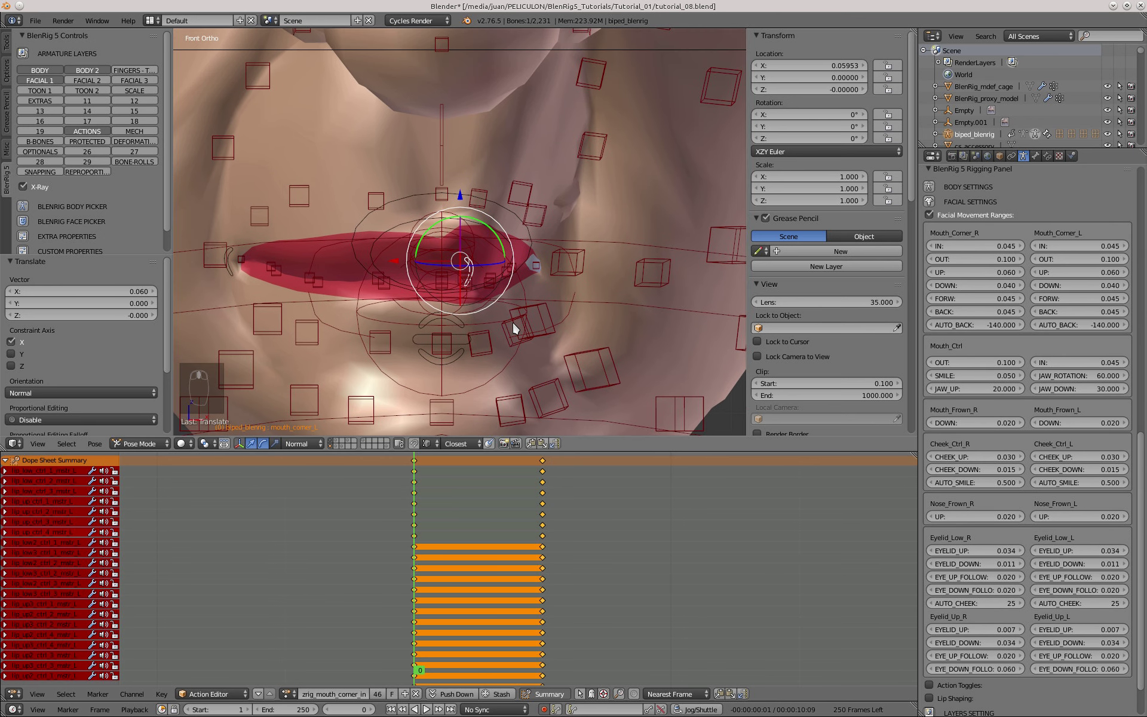
left_click(544, 519)
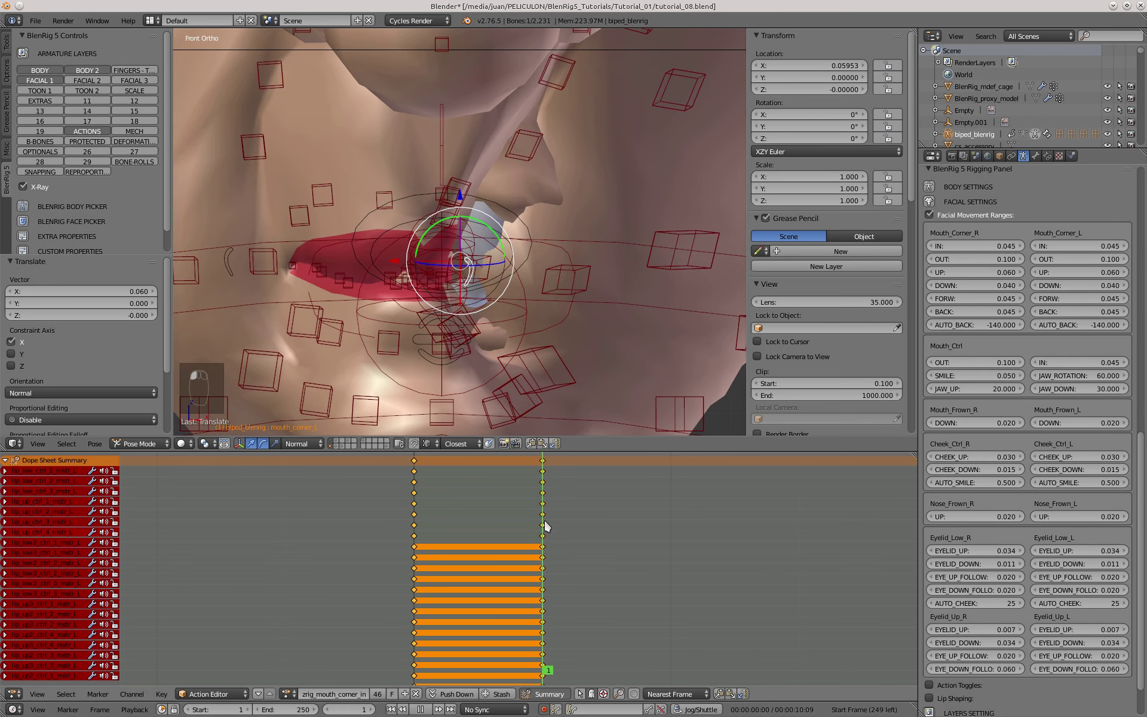
scroll(476, 289, "down", 1)
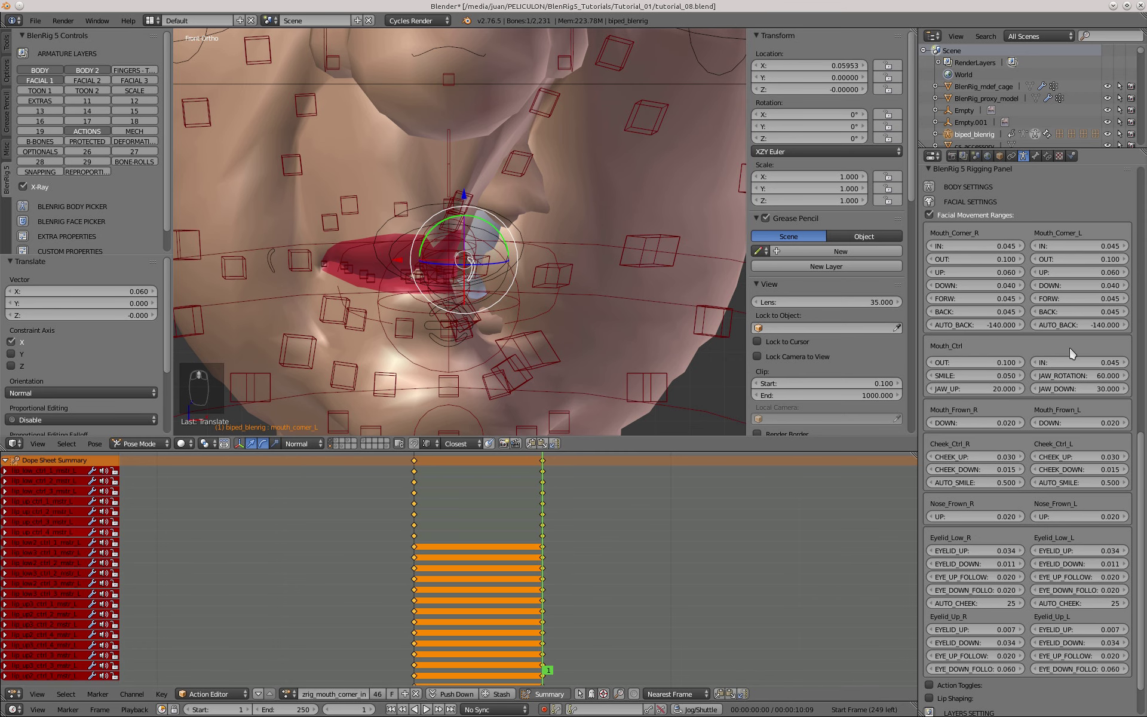
- Show the facial Action Toggles and set IN_TOGGLE to 0 for Mouth_Corner_R and Mouth_Corner_L
scroll(1125, 371, "down", 2)
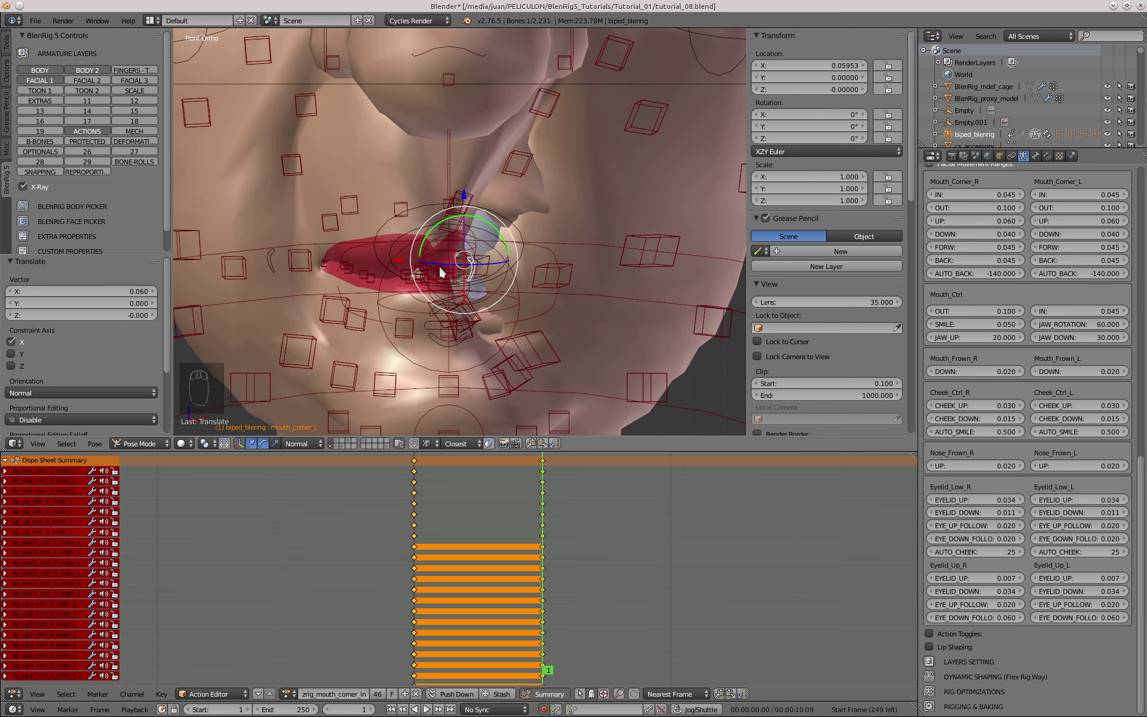
left_click(929, 634)
scroll(1145, 568, "down", 7)
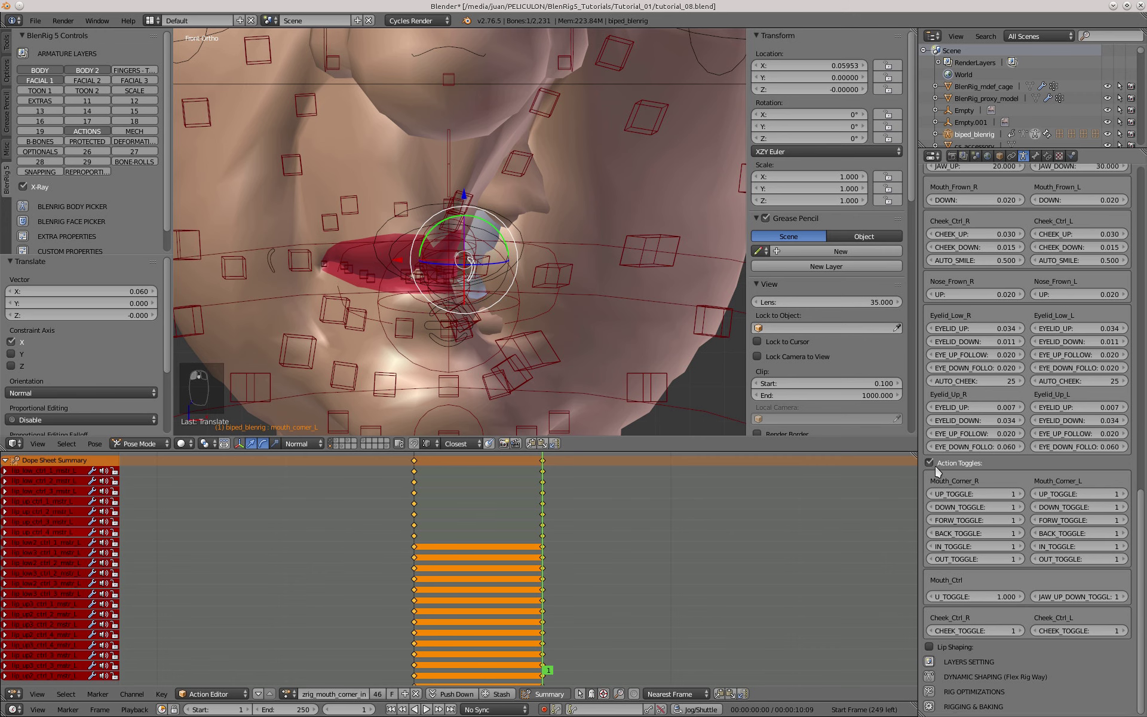
left_click(931, 463)
left_click(931, 463)
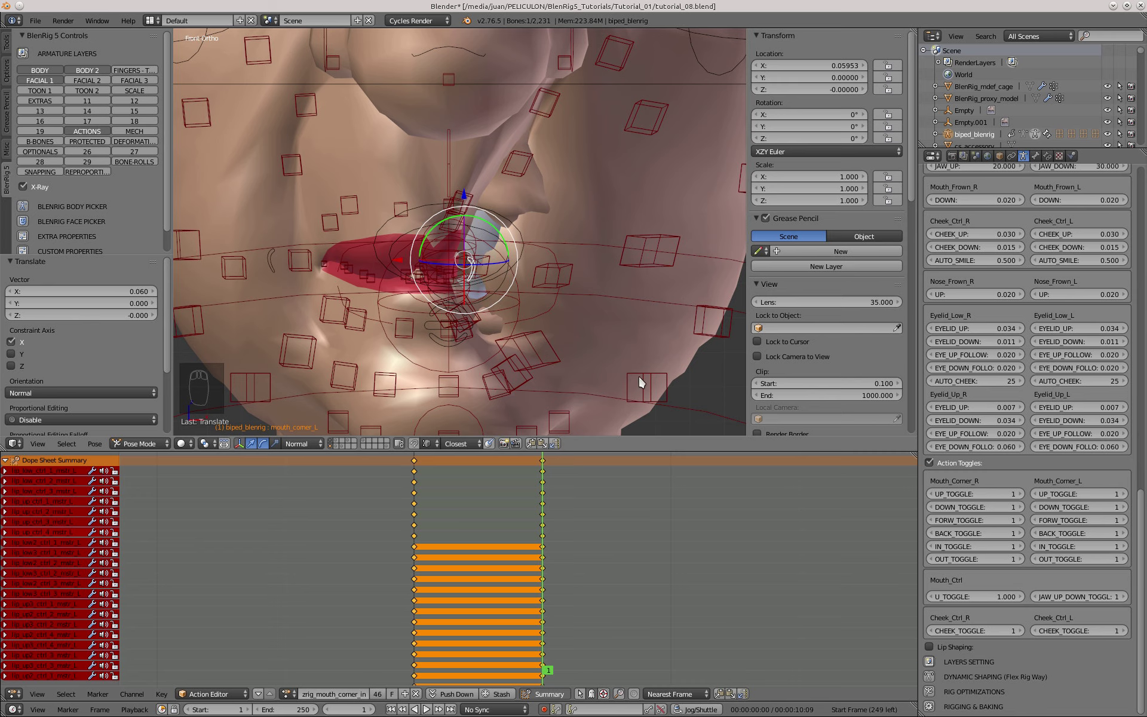
left_click(1035, 548)
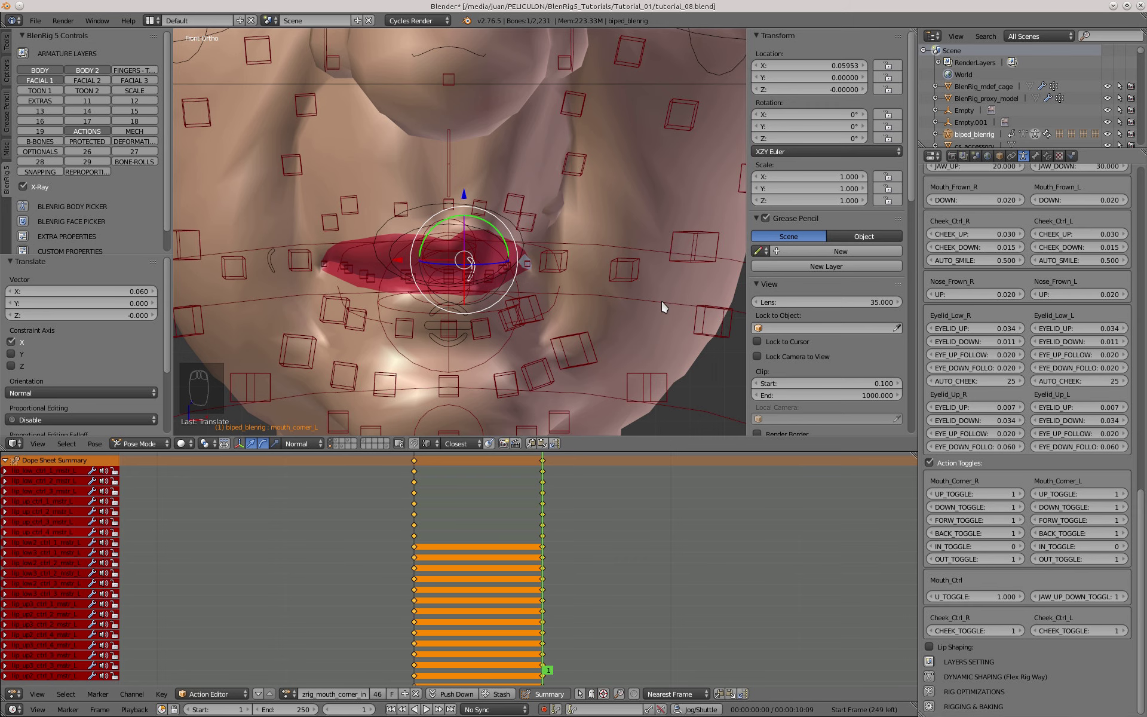
- Clear mouth_corner_L's location and move it inward again to an X location of about 0.061
scroll(475, 280, "up", 1)
scroll(476, 277, "up", 1)
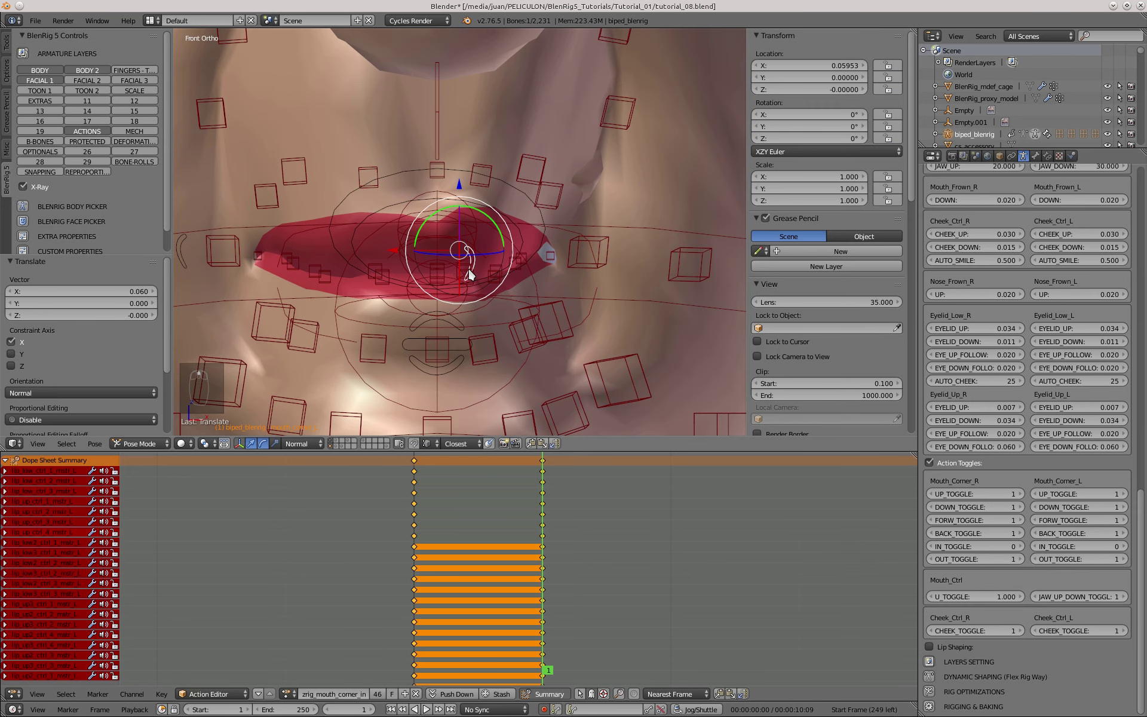
key("alt+g")
scroll(464, 264, "down", 2)
key("g")
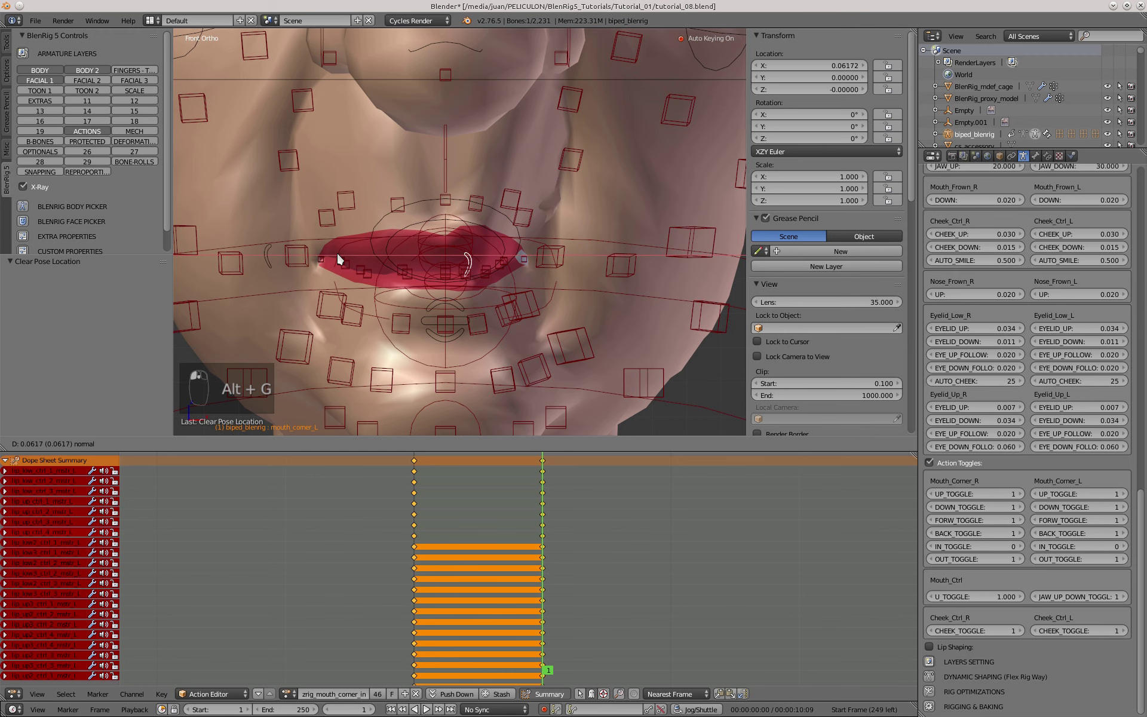
left_click(345, 263)
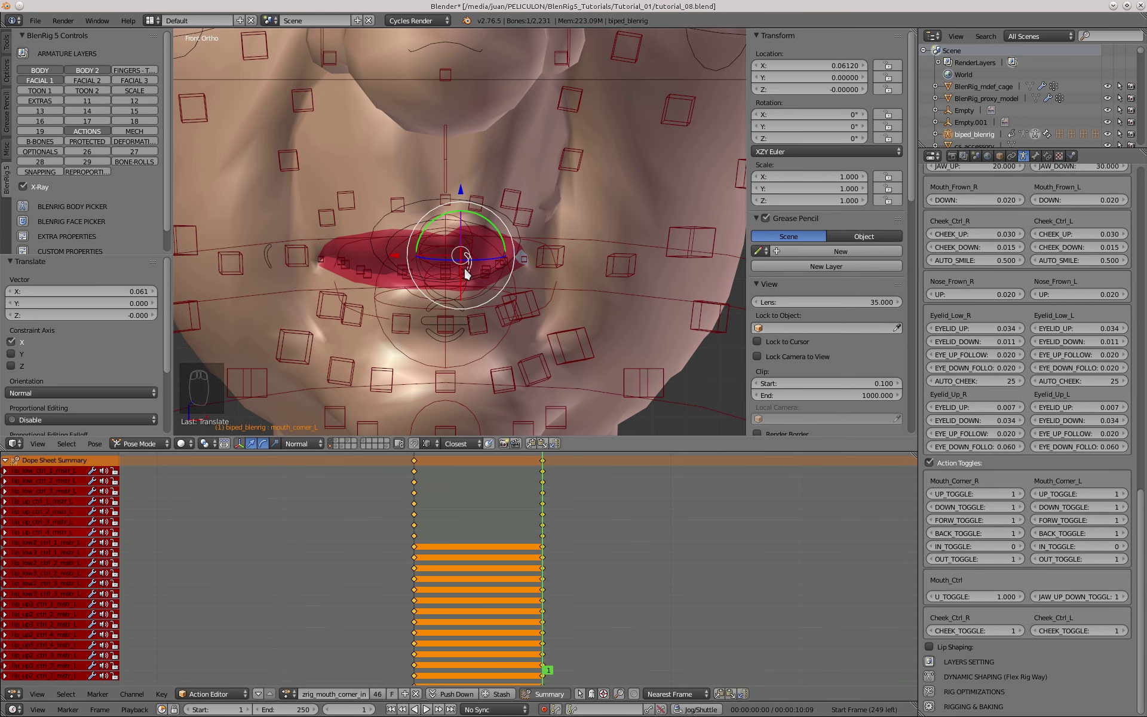
- Compare the mouth shape between frames 0 and 1 and examine the left mouth corner up close
scroll(483, 247, "up", 1)
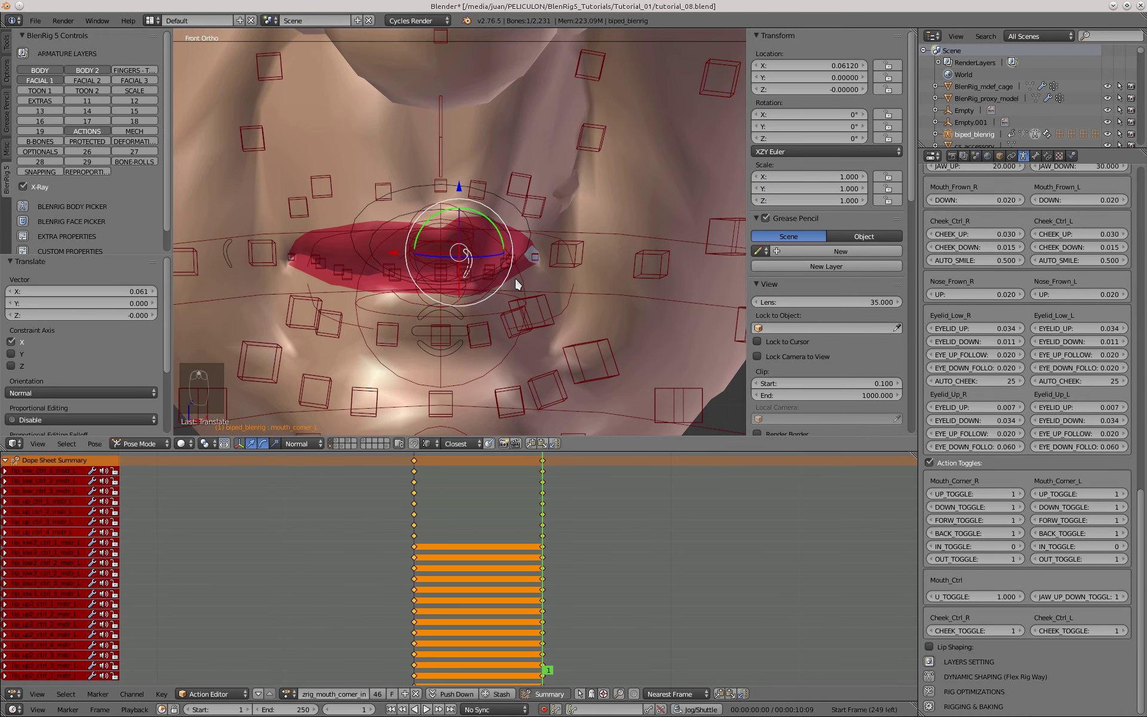
key("Left")
key("Right")
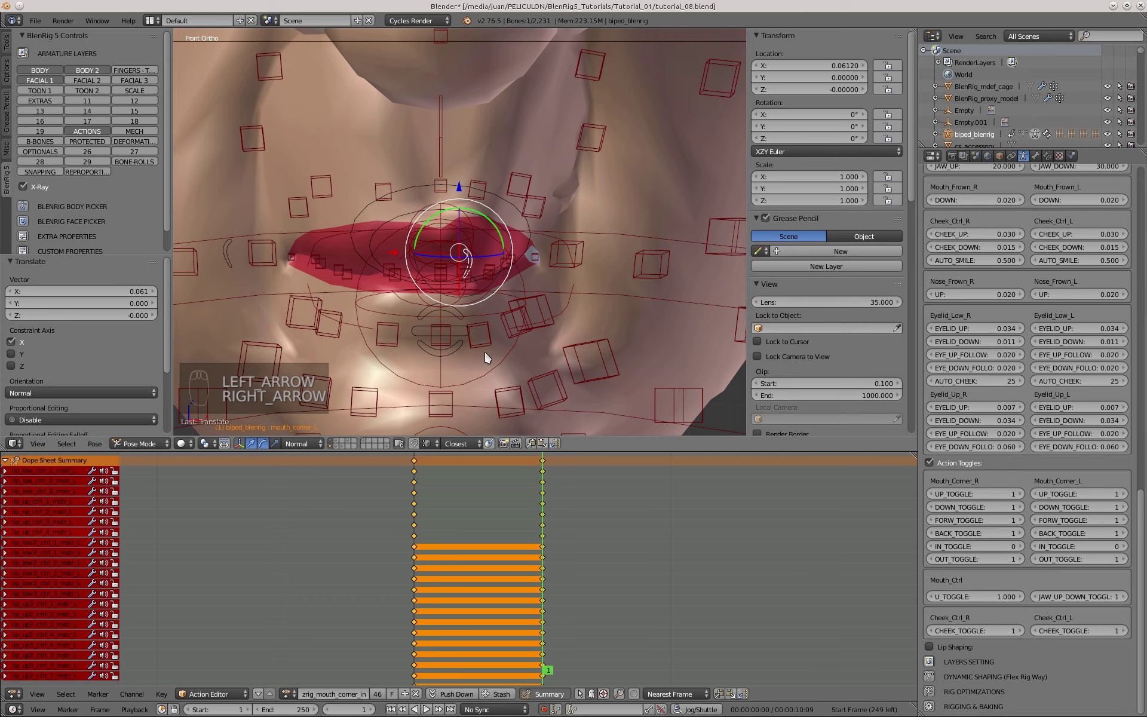
key("Left")
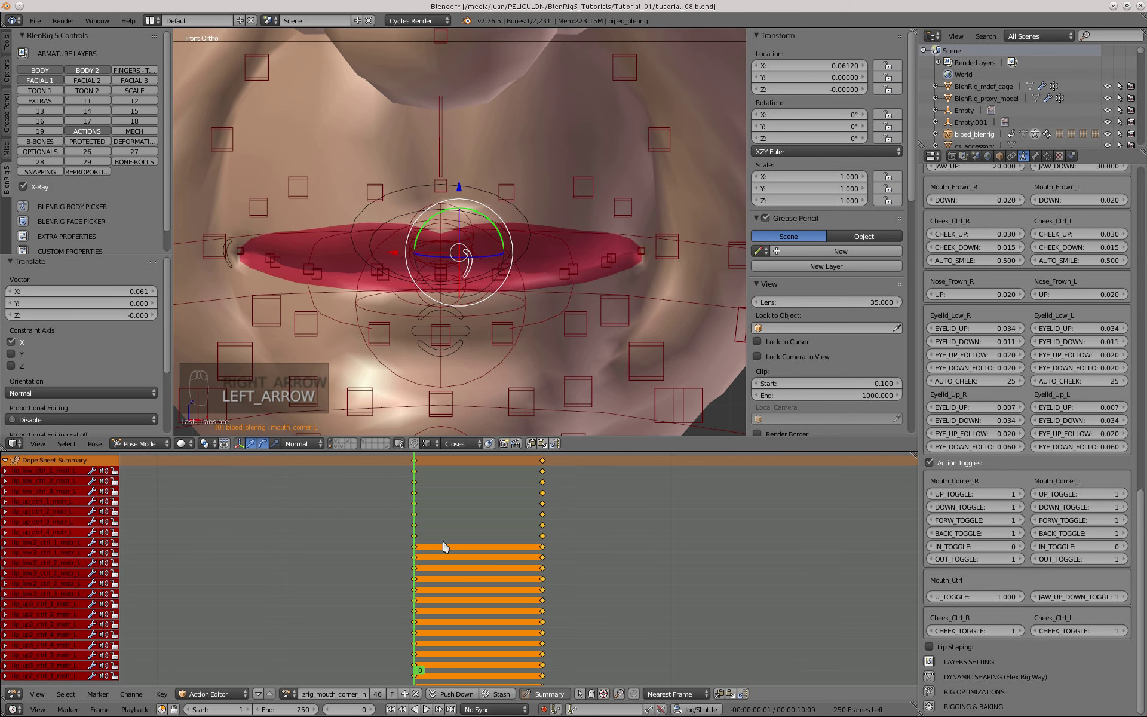
key("Right")
key("Left")
key("Right")
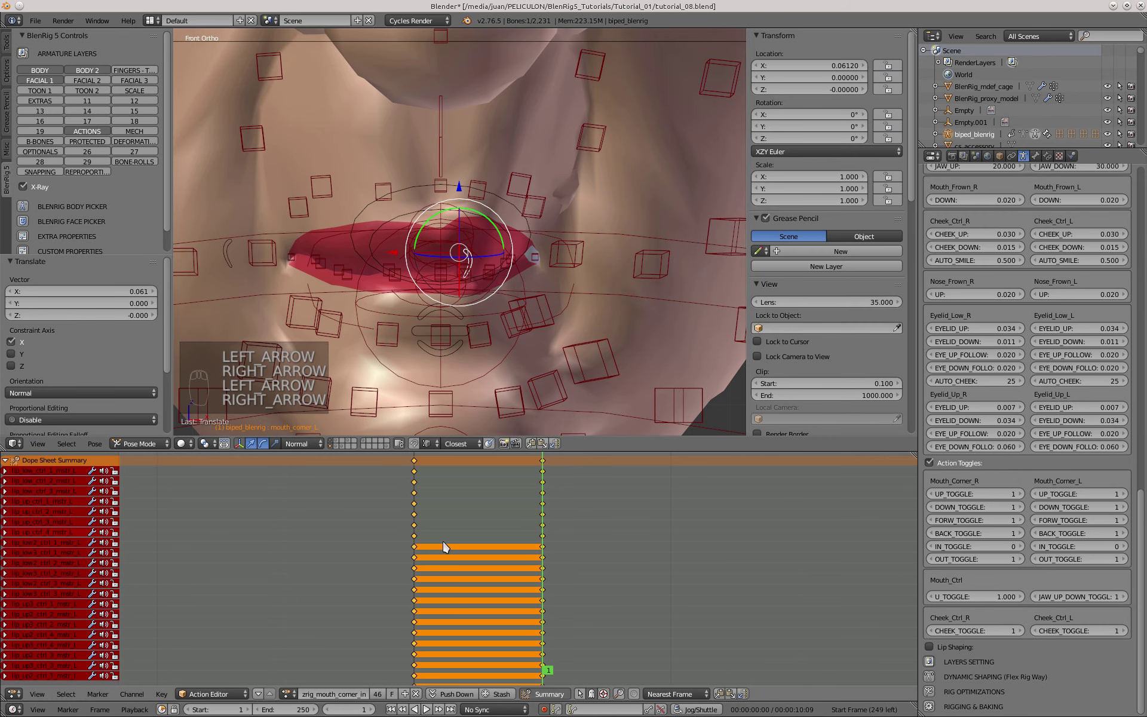
scroll(466, 305, "up", 3)
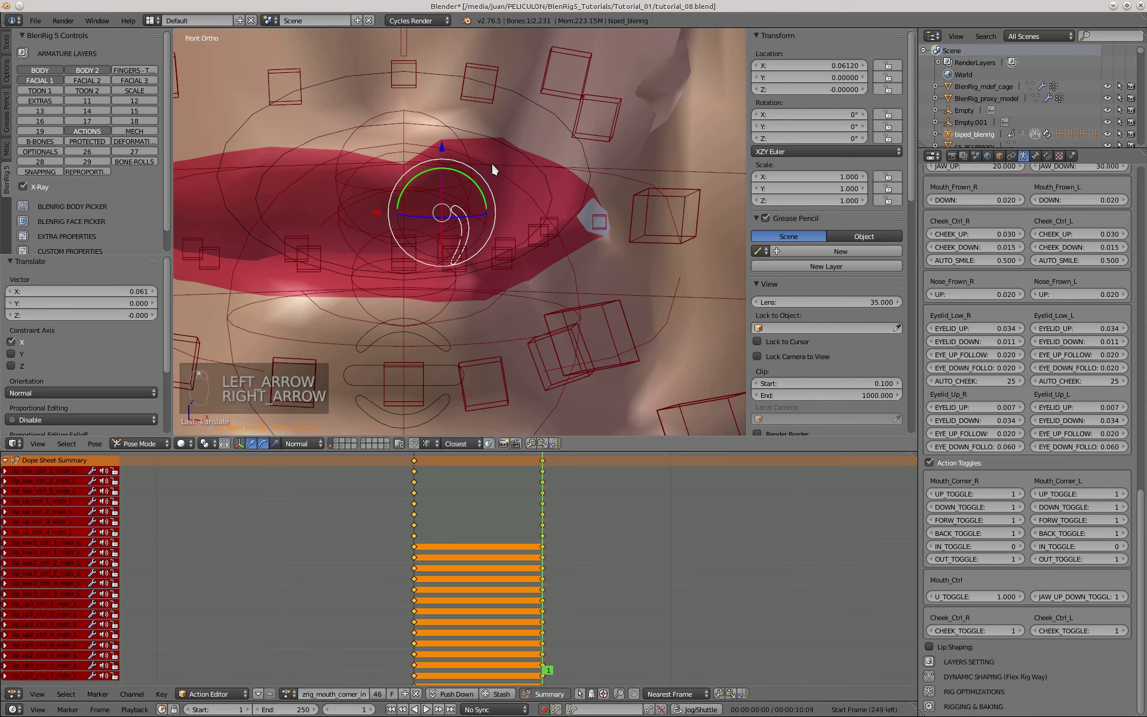
middle_click_drag(456, 255, 443, 284)
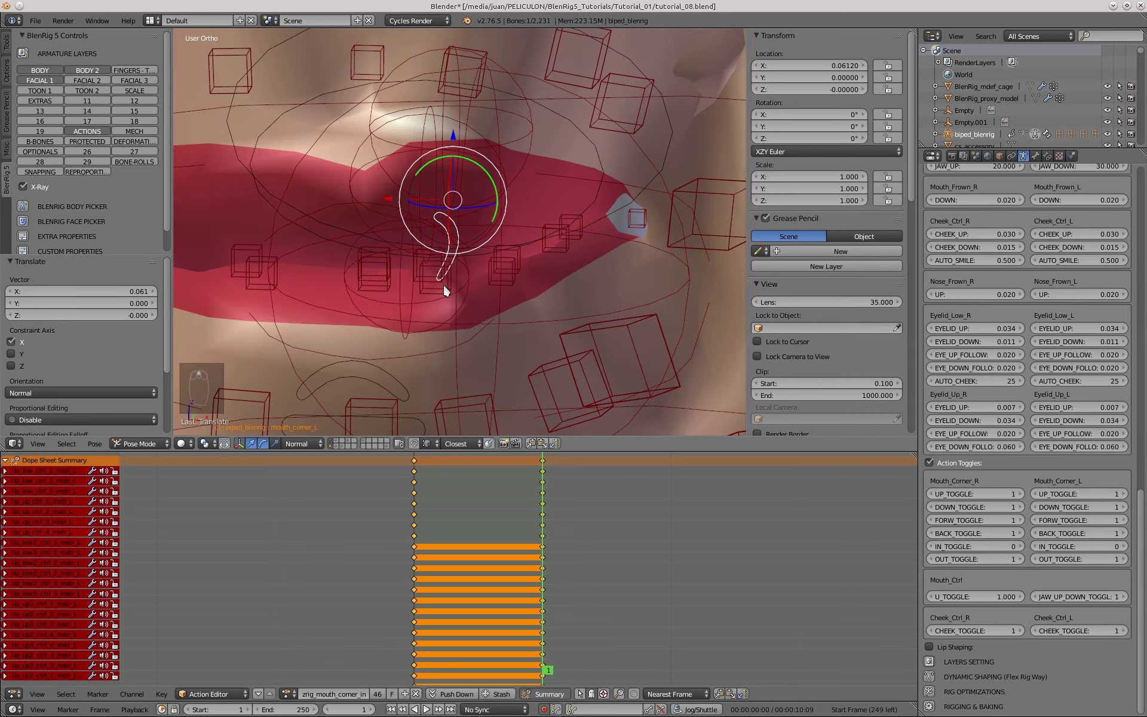
- In front view, shift the inner left lip controls on frame 1 toward the centre of the mouth, one group after another
right_click(443, 284)
key("KP_1")
left_click_drag(367, 273, 344, 263)
right_click(511, 246)
left_click(458, 257)
left_click_drag(453, 264, 414, 263)
right_click(574, 213)
right_click(589, 216, "shift")
left_click_drag(519, 229, 463, 229)
- Move lip_up_ctrl_4_mstr_L slightly inward and down to a location of about X 0.032, Y 0.004, Z -0.002
right_click(672, 213)
key("g")
key("g")
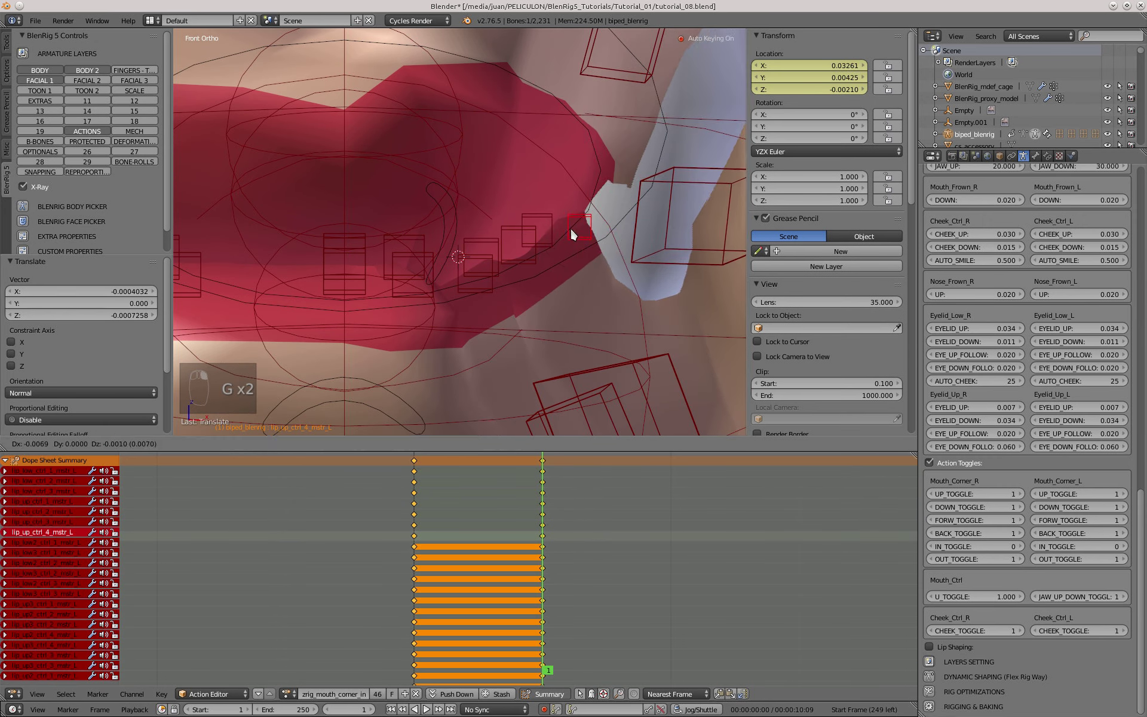
left_click(568, 228)
- Show the deformation bones and move lip_low_ctrl_2_mstr_L and lip_up_ctrl_2_mstr_L along their local Y axis to about 0.008
middle_click_drag(566, 230, 541, 287)
left_click(126, 144)
middle_click_drag(395, 207, 494, 211)
scroll(538, 227, "up", 6)
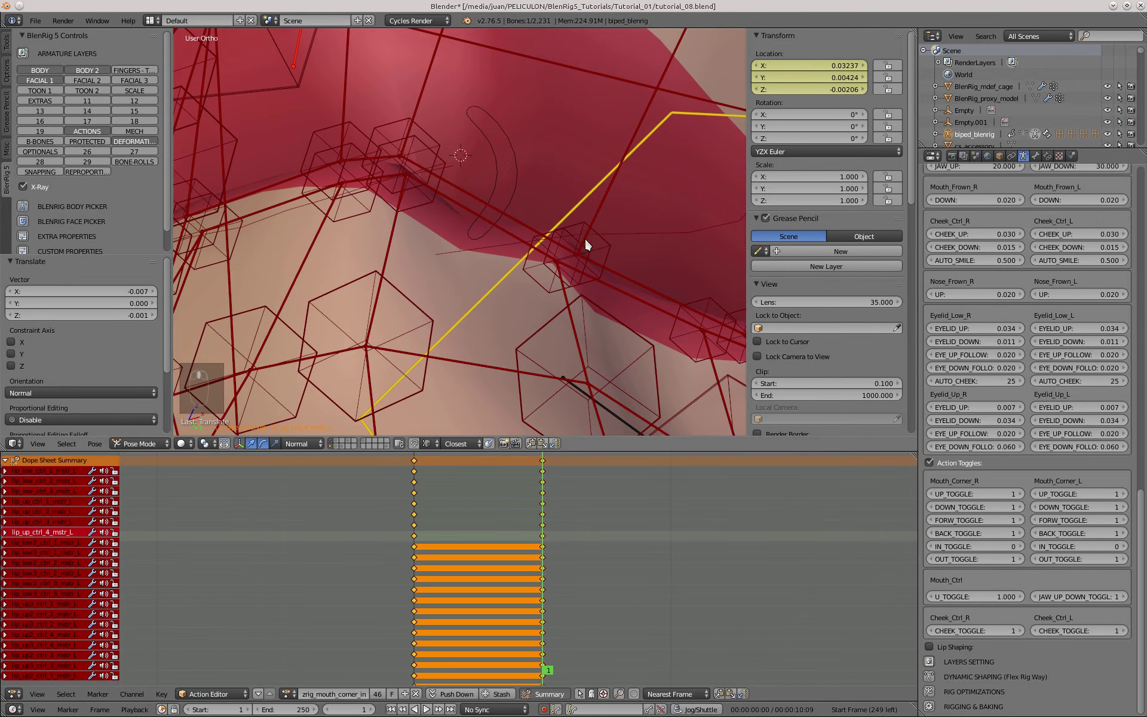
right_click(579, 240)
right_click(543, 267, "shift")
middle_click_drag(544, 271, 491, 226)
key("g")
key("y")
key("y")
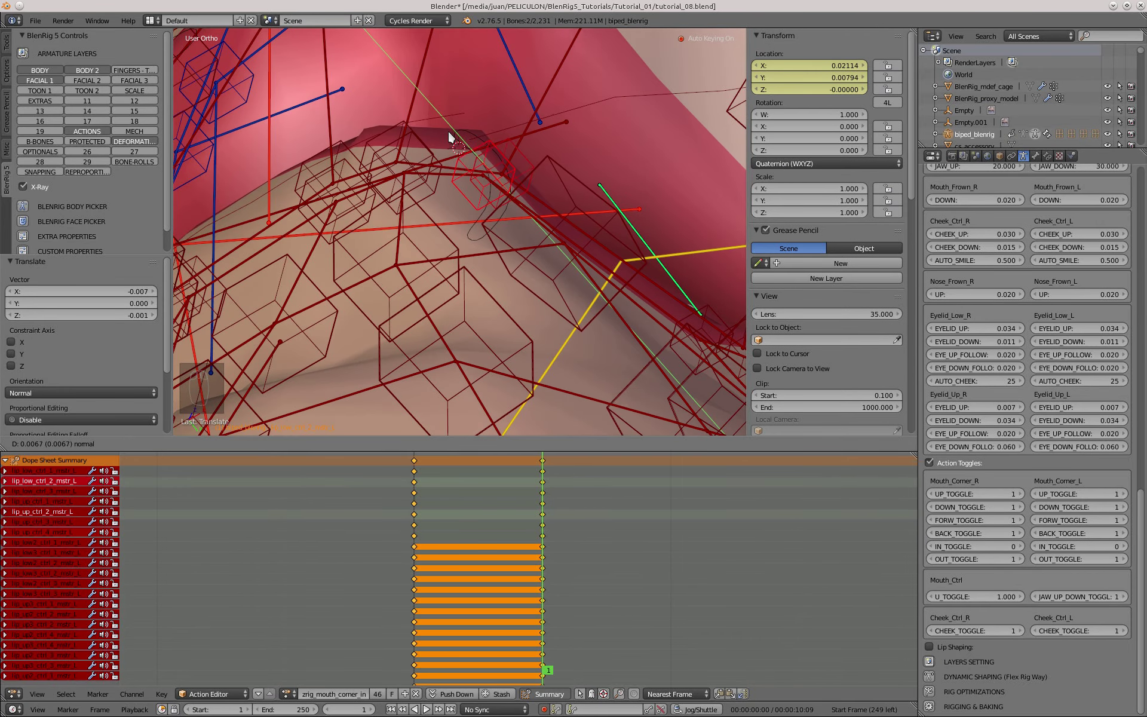
left_click(447, 134)
- Move the next pair of left lip controls toward the mouth corner along their local Y axis
middle_click_drag(447, 135, 357, 244)
right_click(609, 235)
right_click(623, 232, "shift")
key("g")
key("y")
key("y")
left_click(457, 66)
- Move lip_up_ctrl_4_mstr_L along its local Y axis by about 0.013
right_click(617, 136)
key("g")
key("y")
key("y")
left_click(439, 269)
- Return the action to frame 0 and switch the armature's bone display to B-Bone
scroll(447, 128, "down", 6)
scroll(463, 245, "up", 6)
key("KP_1")
key("Left")
scroll(358, 244, "down", 5)
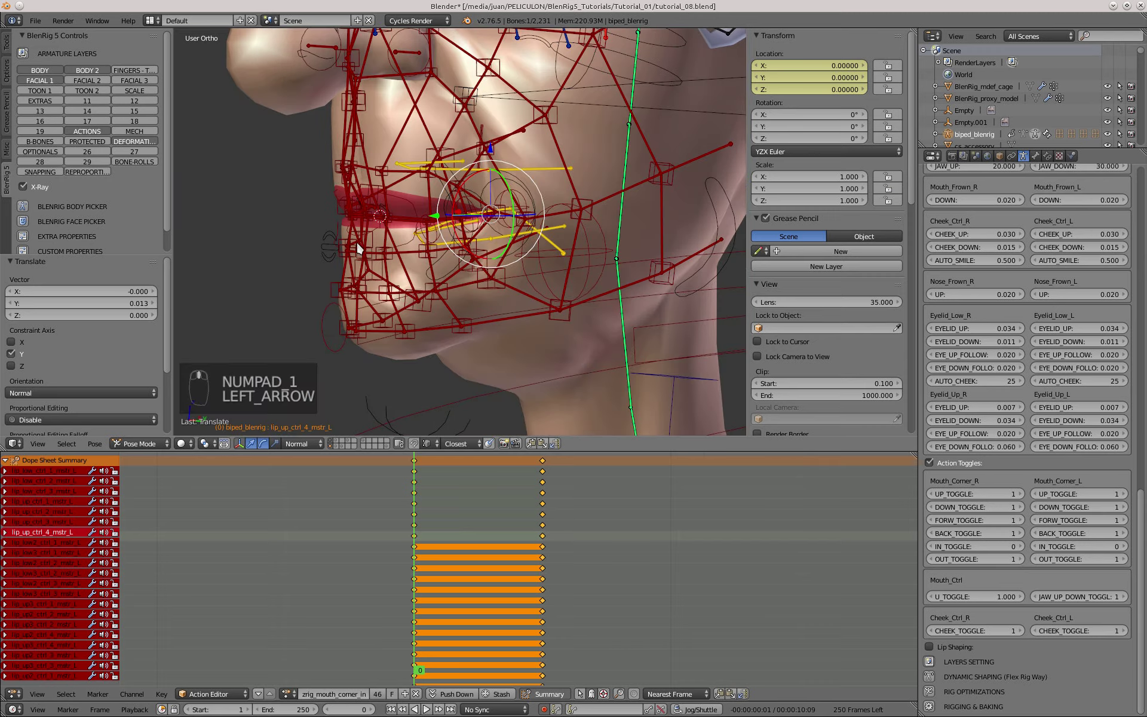
left_click(132, 141)
left_click(133, 141)
left_click_drag(1140, 538, 1140, 215)
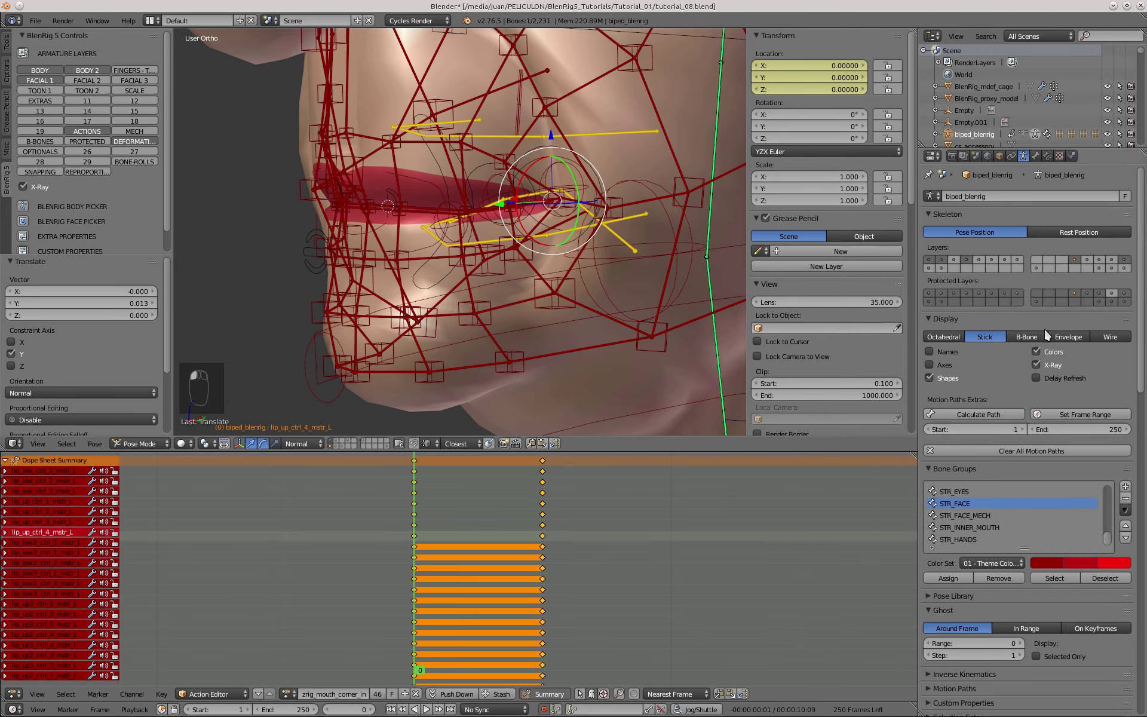
left_click(1039, 337)
- On frame 1, move lip_low_ctrl_2_mstr_L and lip_up_ctrl_2_mstr_L together along Z by about 0.0009
scroll(320, 222, "up", 6)
middle_click_drag(433, 250, 396, 235)
key("Right")
scroll(425, 294, "up", 3)
key("KP_1")
middle_click_drag(449, 270, 353, 279)
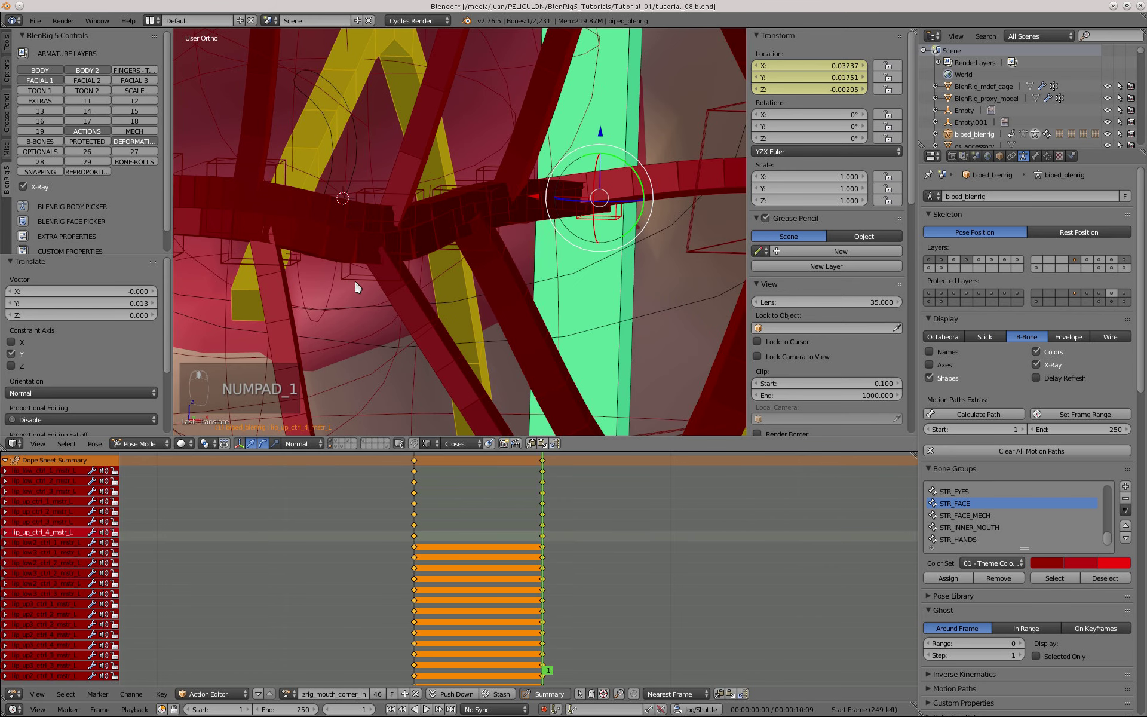
right_click(362, 232)
right_click(378, 195, "shift")
left_click_drag(382, 178, 386, 146)
scroll(430, 203, "down", 4)
middle_click_drag(494, 246, 467, 233)
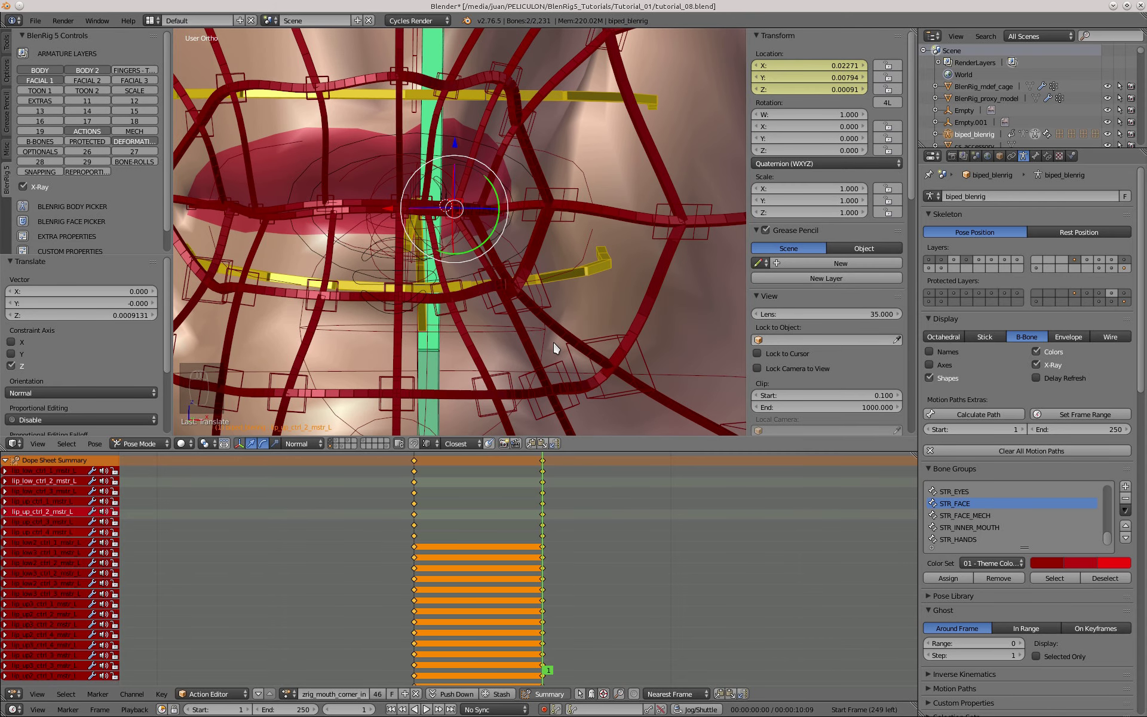
- Restore the Stick bone display, hide the deformation bones and return to front view
left_click(986, 337)
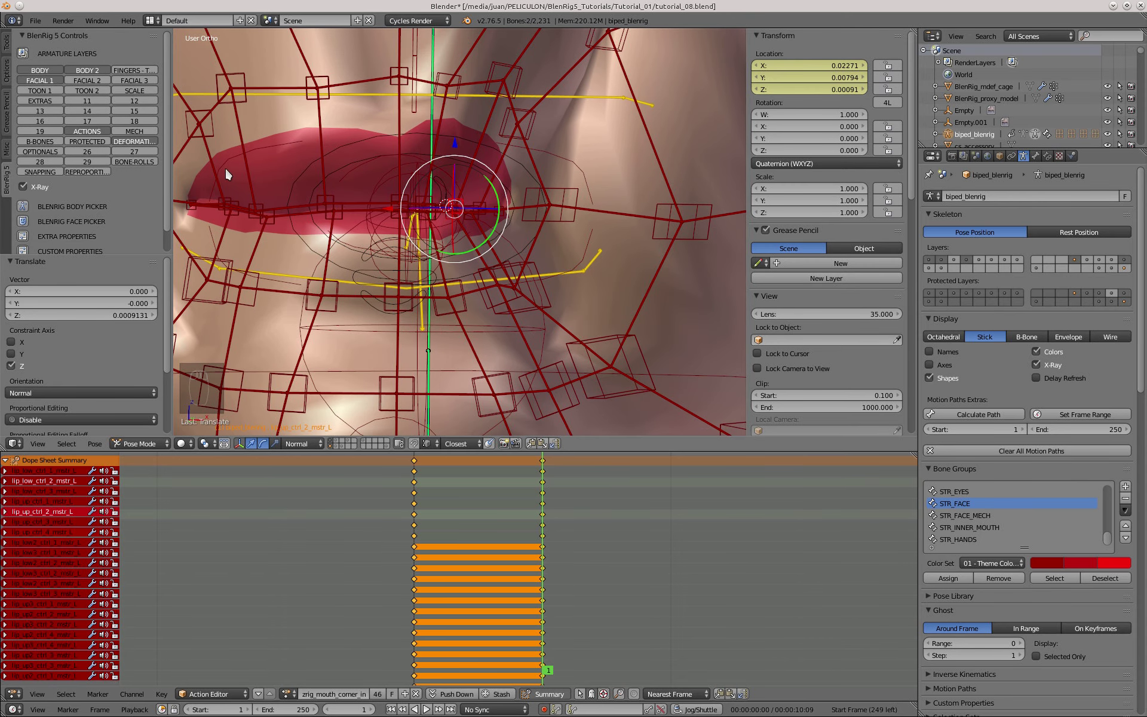
middle_click_drag(226, 171, 376, 235)
key("KP_1")
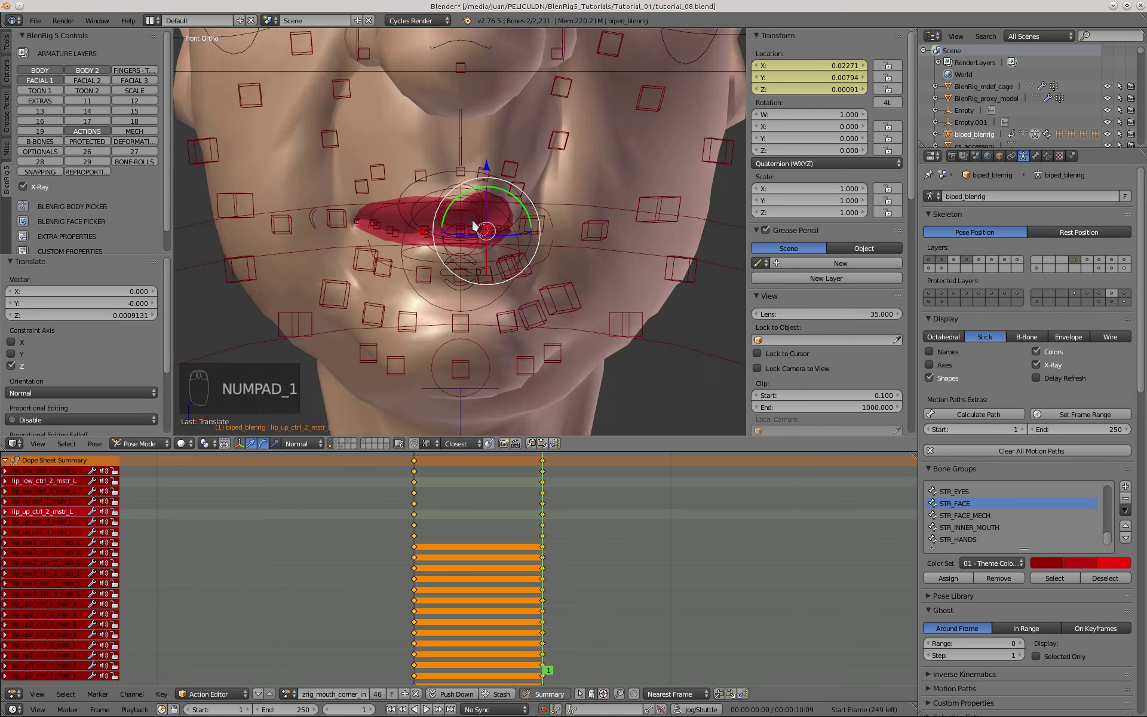
- Copy the pose of the left lip controls and paste it flipped on the X axis to the right side
scroll(516, 212, "up", 3)
scroll(481, 257, "up", 3)
key("a")
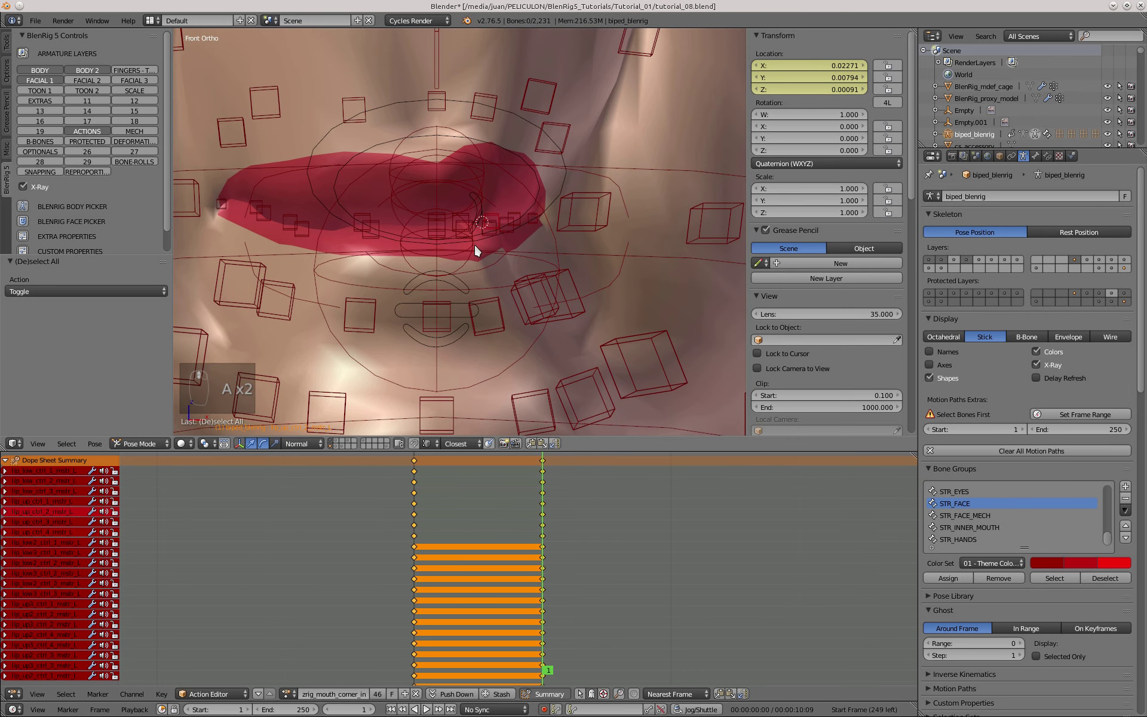
key("b")
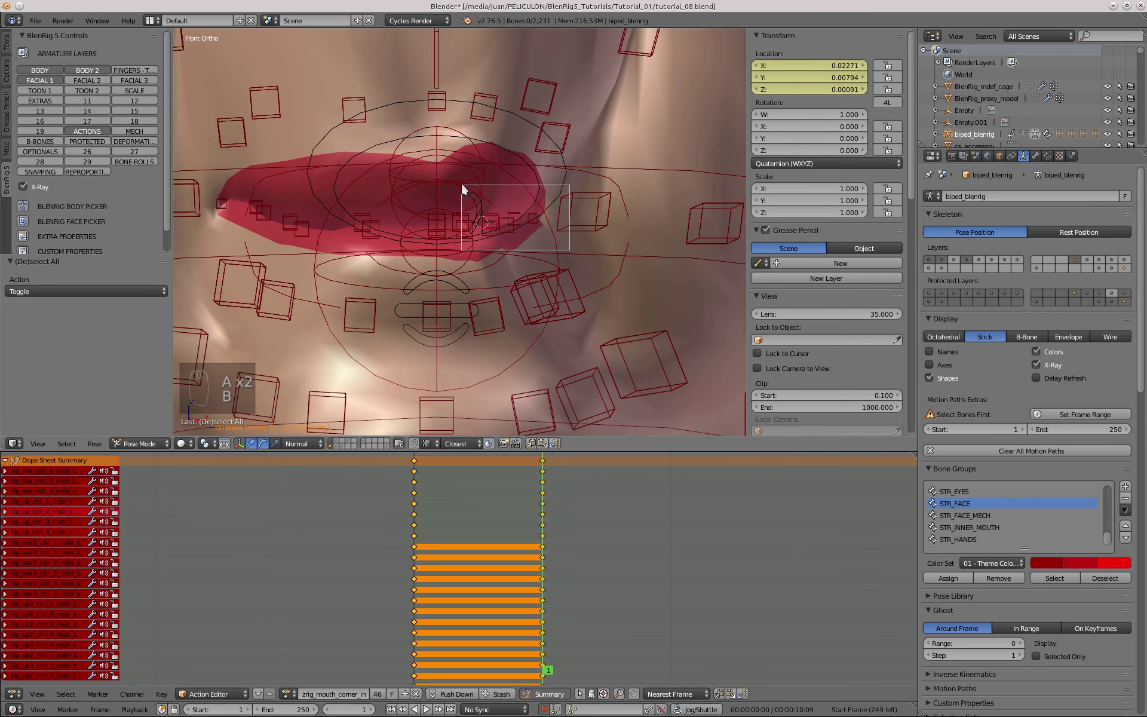
left_click_drag(569, 250, 463, 188)
scroll(463, 188, "down", 3)
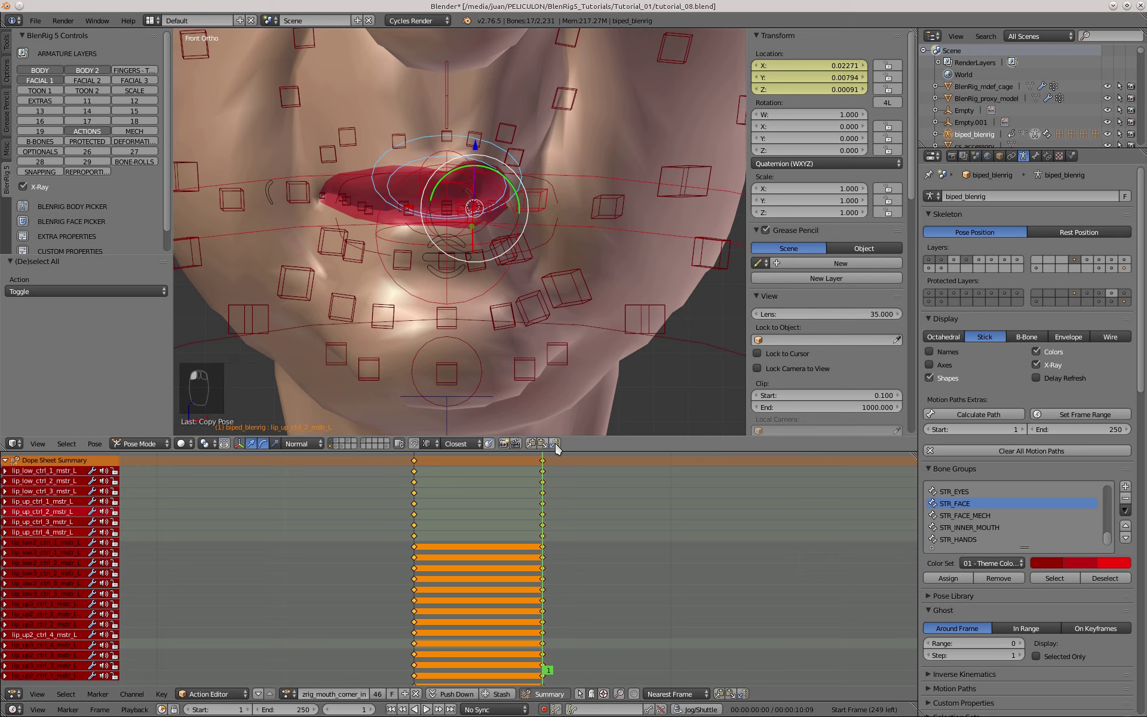
key("ctrl+shift+v")
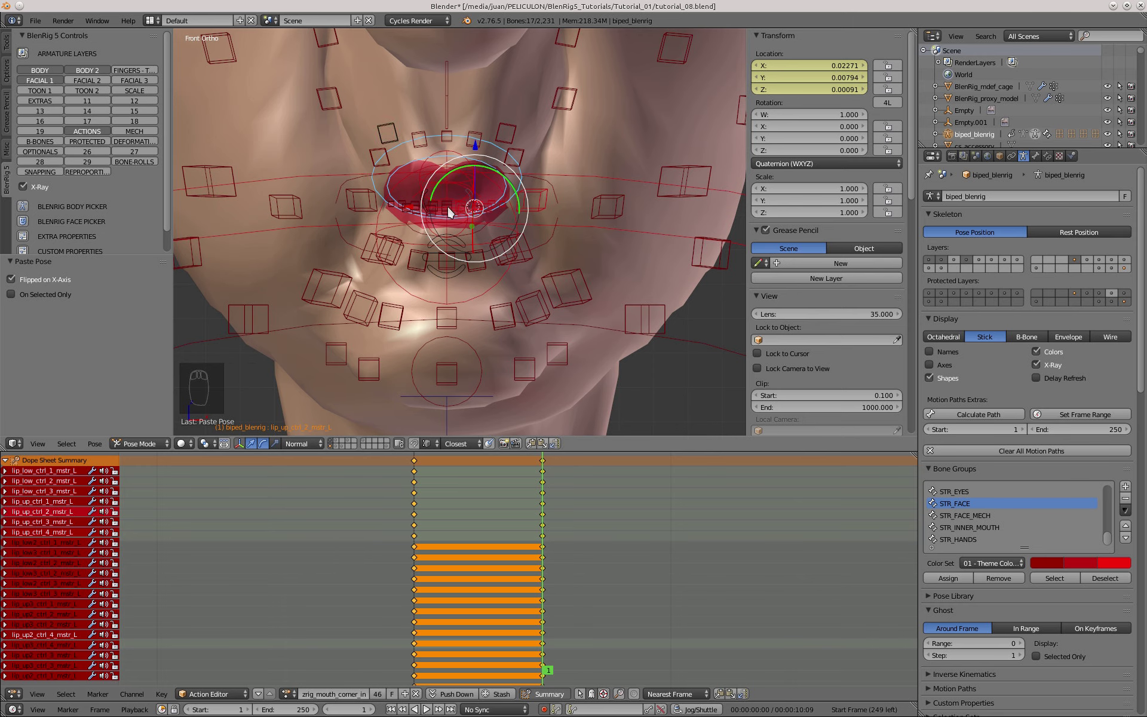
- Deselect all bones and compare the mirrored lip pose between frames 0 and 1
key("Left")
key("Right")
key("Left")
key("a")
key("a")
scroll(568, 263, "down", 3)
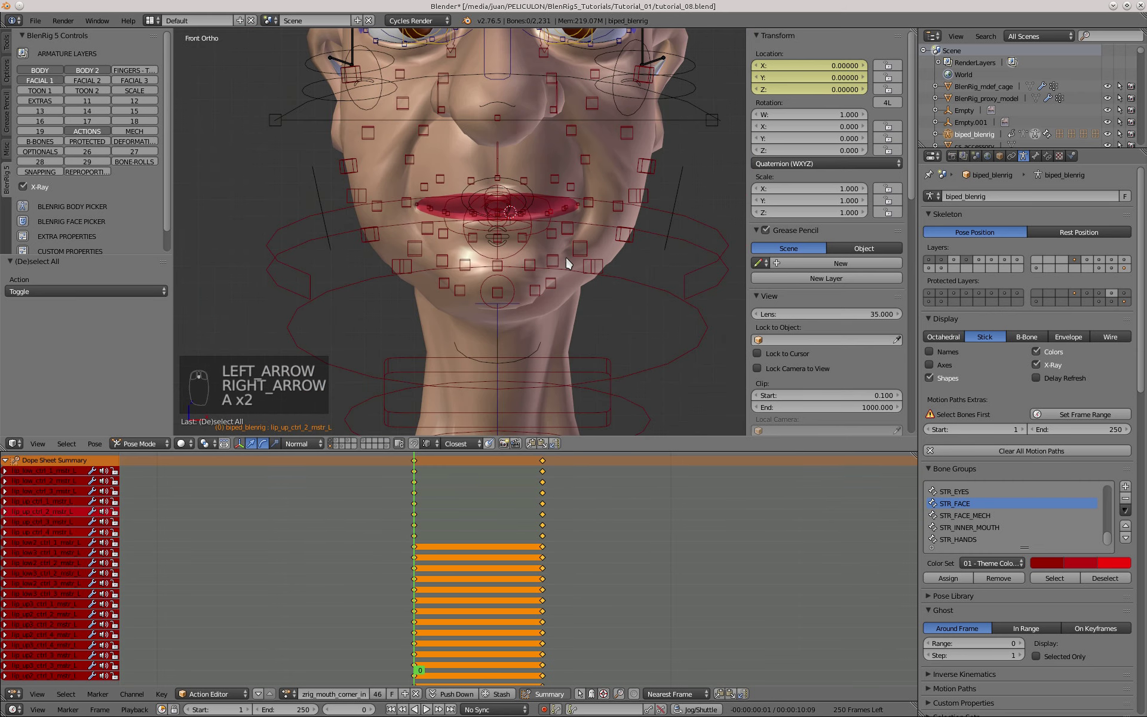
scroll(538, 257, "up", 5)
key("Right")
middle_click_drag(585, 589, 608, 503)
- Select individual lip control channels, such as lip_up_ctrl_4_mstr_R and lip_up2_ctrl_2_mstr_L, and examine their controls on the face
left_click(73, 507)
left_click(69, 548)
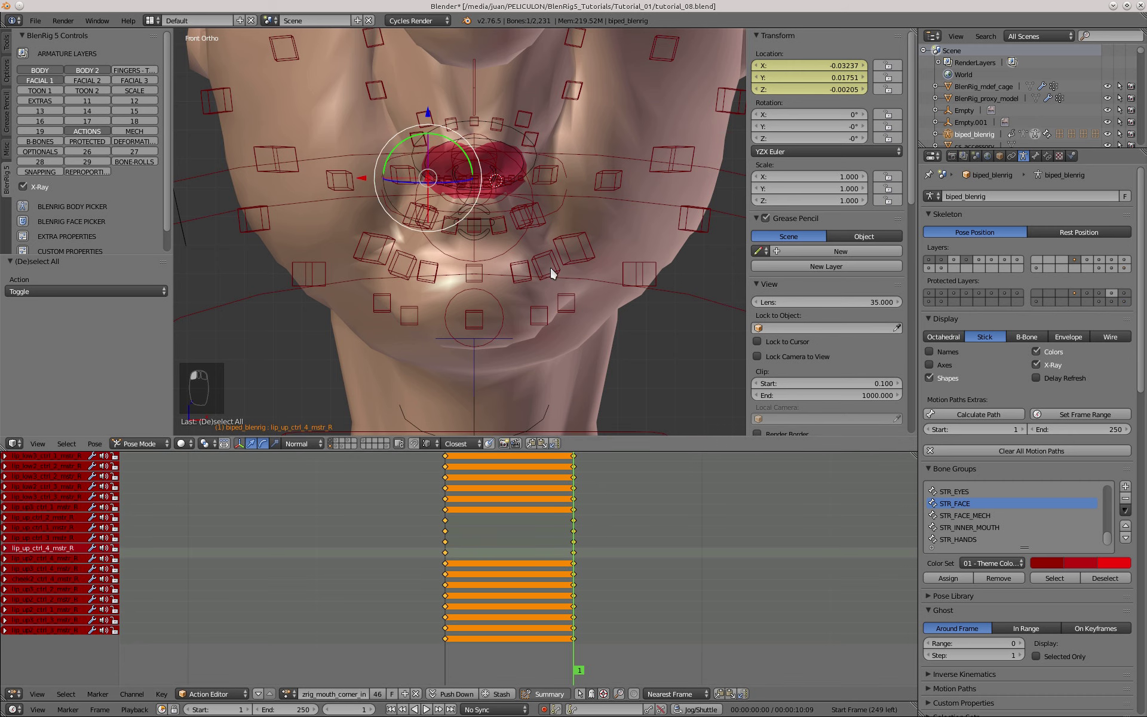
scroll(550, 266, "down", 3)
middle_click_drag(550, 267, 525, 368, "shift")
scroll(517, 263, "up", 3)
left_click(58, 476)
scroll(466, 261, "up", 4)
middle_click_drag(526, 269, 451, 291)
left_click(464, 260)
scroll(271, 566, "up", 3)
middle_click_drag(271, 566, 306, 510)
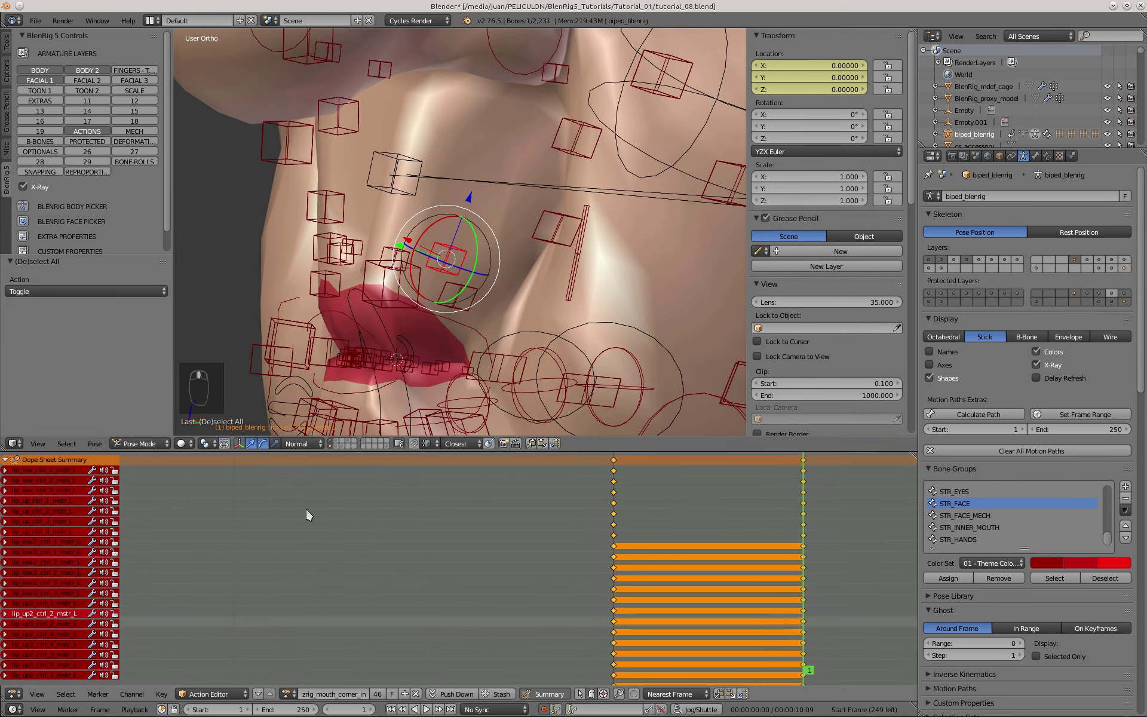
- Try moving lip_up2_ctrl_2_mstr_L and inspect the controls above the upper lip, cancelling the trial moves
middle_click_drag(445, 263, 460, 167)
key("g")
right_click(464, 210)
scroll(464, 211, "up", 2)
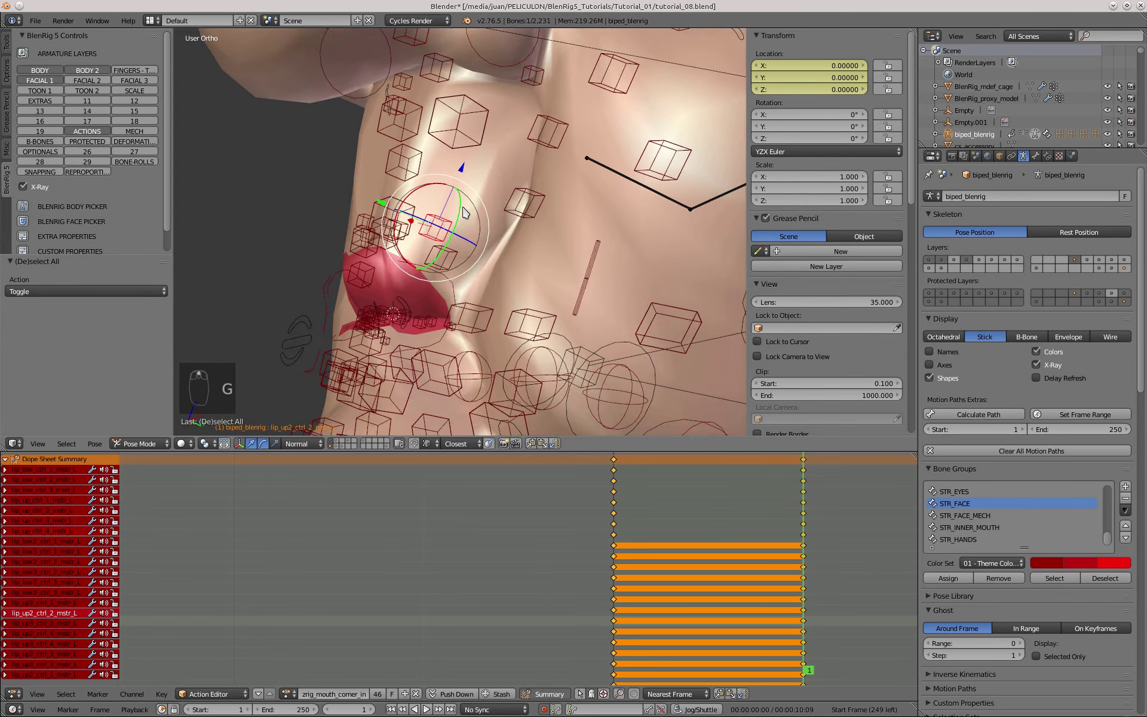
key("g")
middle_click_drag(465, 213, 429, 257)
right_click(404, 234)
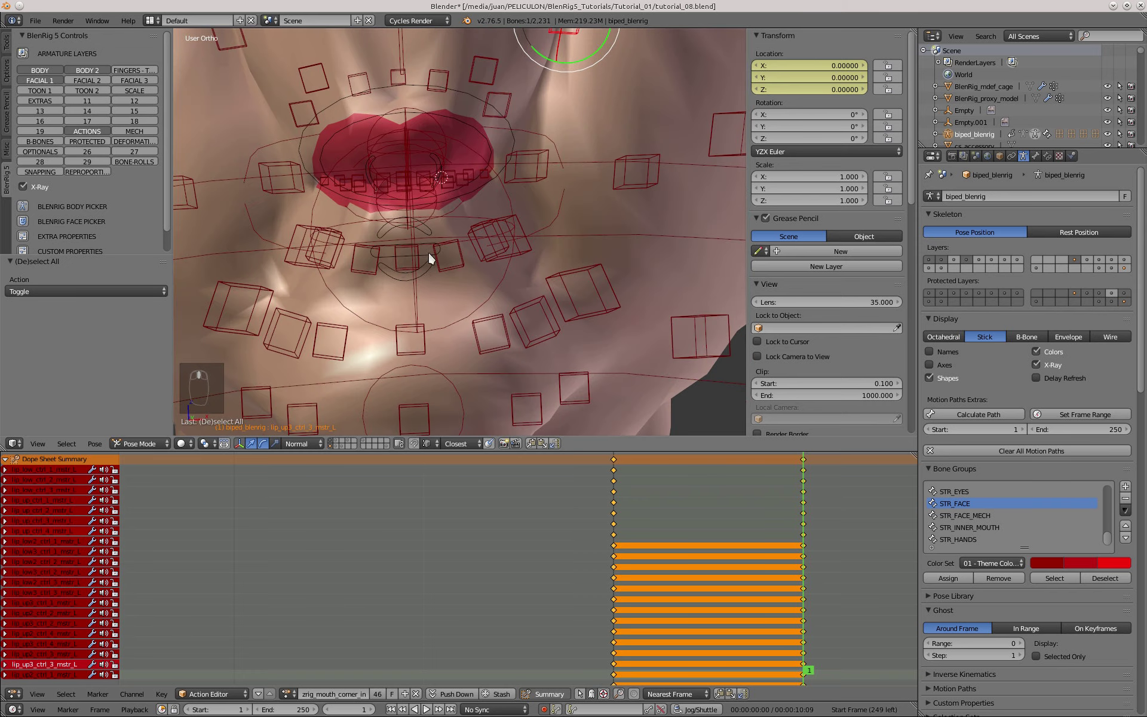
- Try moving the left lower-lip controls lip_low2_ctrl_2_mstr_L and lip_low2_ctrl_3_mstr_L, cancelling the trial moves
scroll(429, 253, "up", 2)
right_click(493, 226)
key("g")
middle_click_drag(492, 226, 525, 216)
right_click(517, 239)
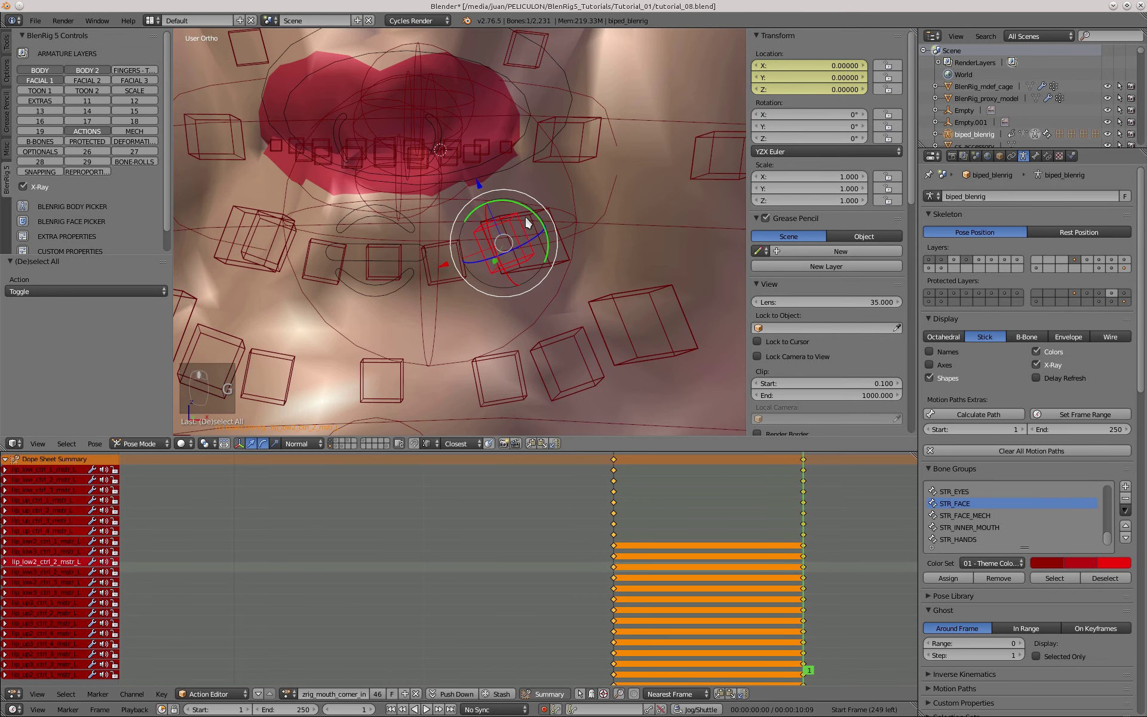
right_click(526, 217)
key("g")
right_click(546, 206)
scroll(482, 173, "down", 5)
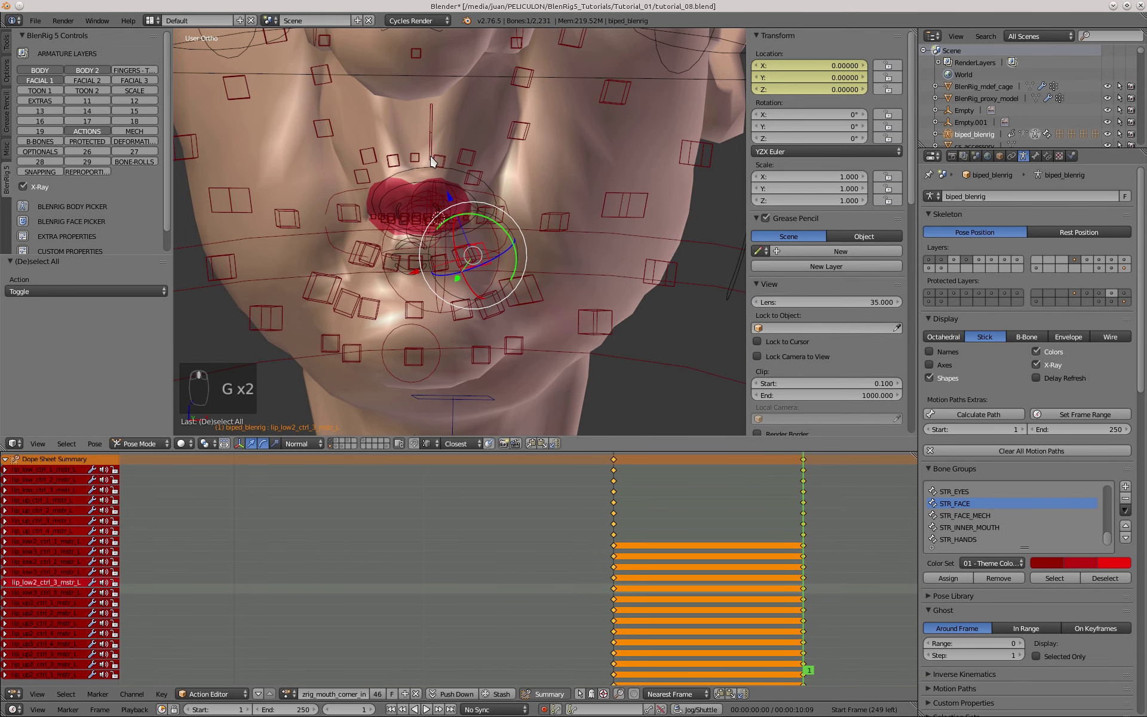
- Go back to front view at frame 0 and unlink the mouth-corner-in action from the rig
middle_click_drag(495, 136, 462, 253)
key("KP_1")
scroll(452, 212, "up", 3)
scroll(456, 221, "down", 2)
scroll(458, 235, "up", 1)
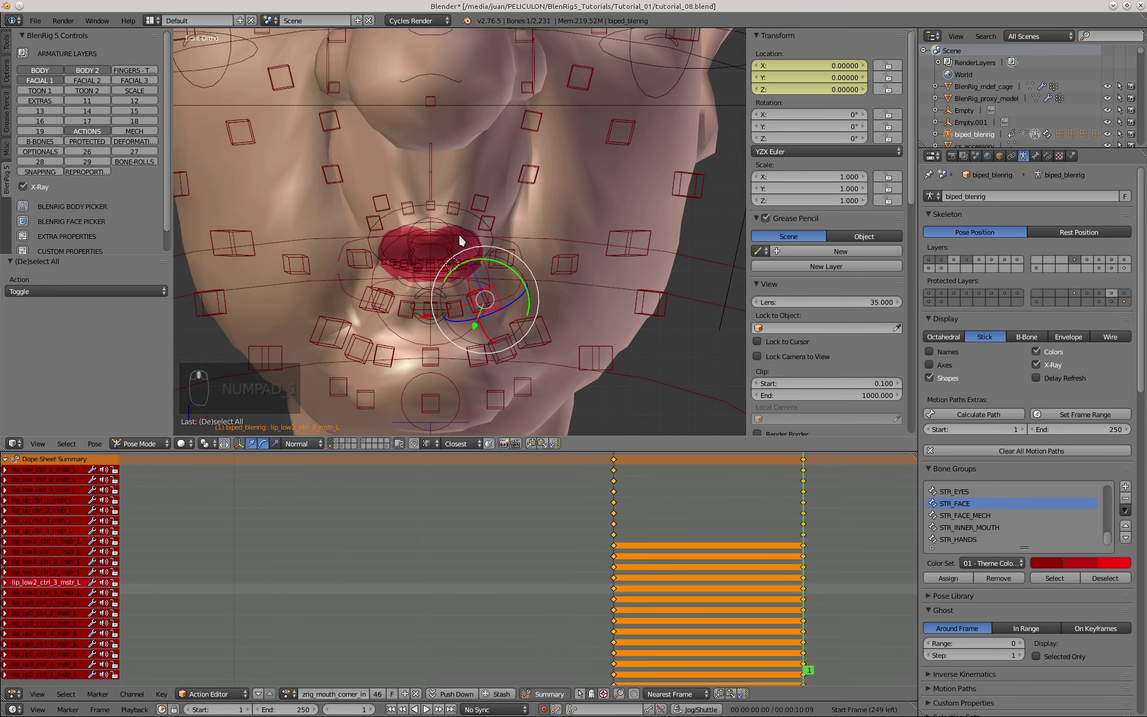
left_click(616, 499)
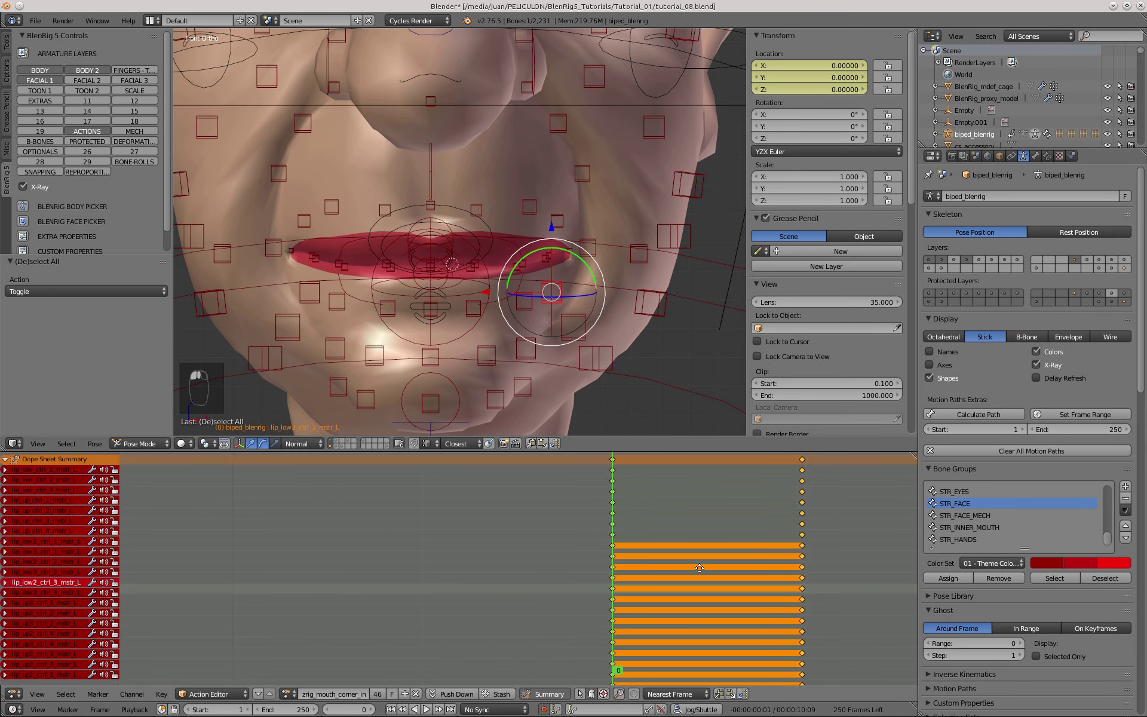
middle_click_drag(708, 563, 412, 552)
left_click(417, 694)
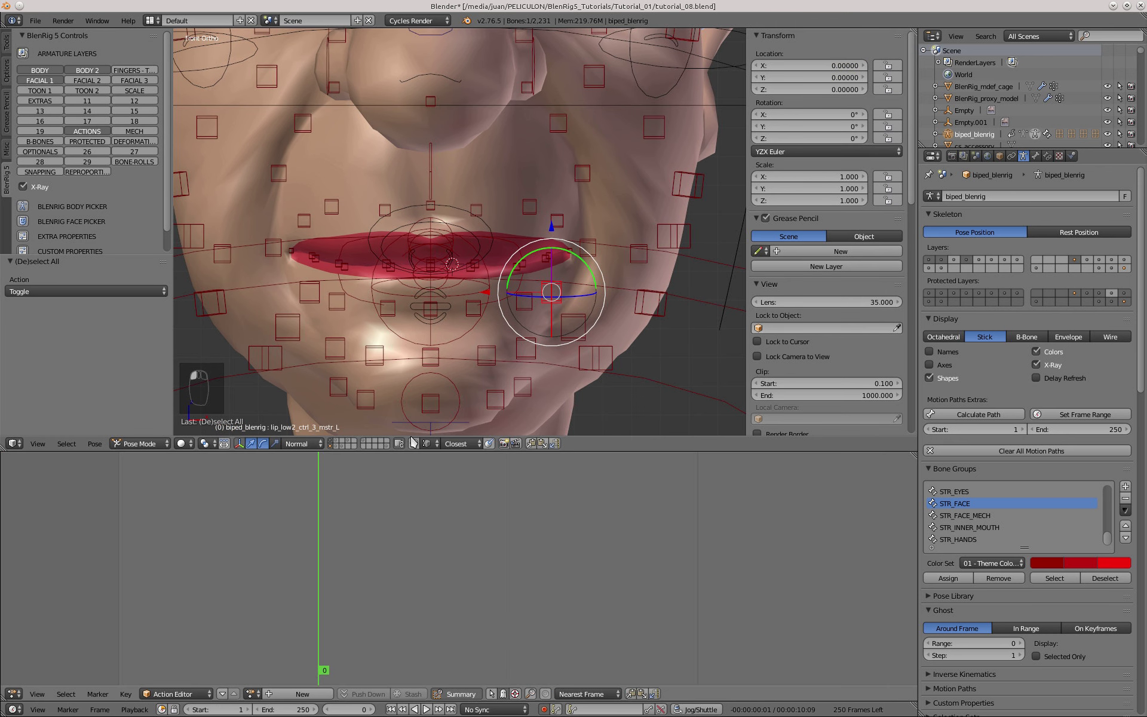
- Select mouth_corner_L and set IN_TOGGLE to 1 for both Mouth_Corner_L and Mouth_Corner_R
right_click(450, 257)
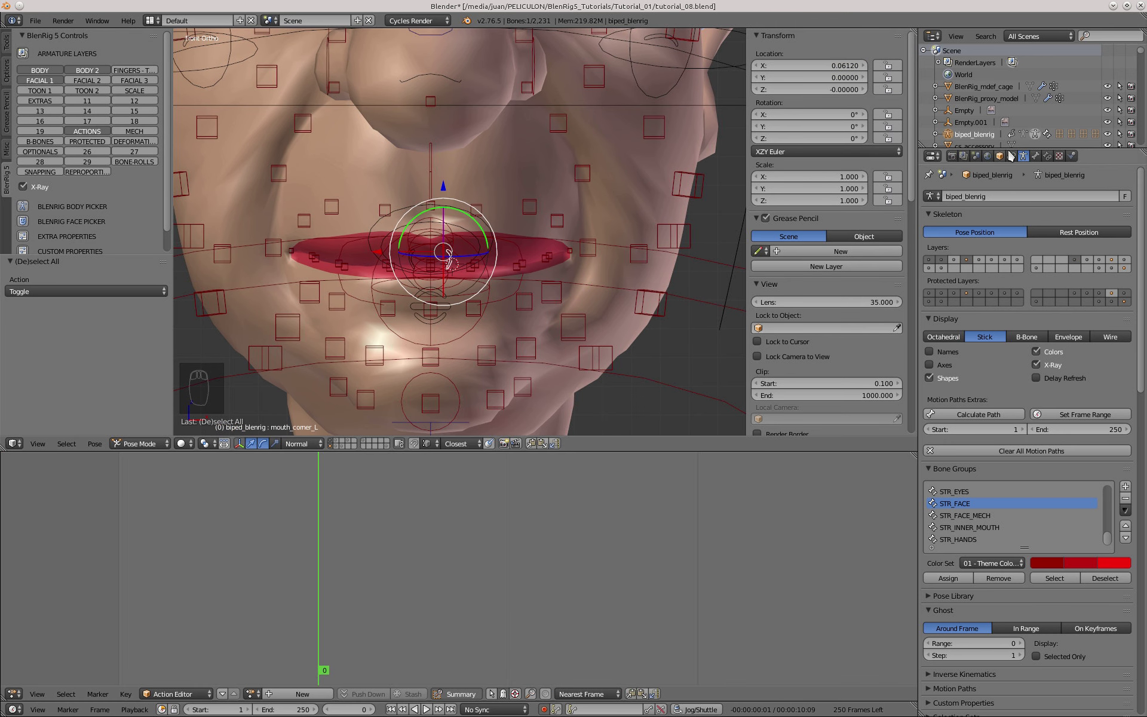
scroll(1144, 501, "down", 15)
scroll(1144, 501, "down", 4)
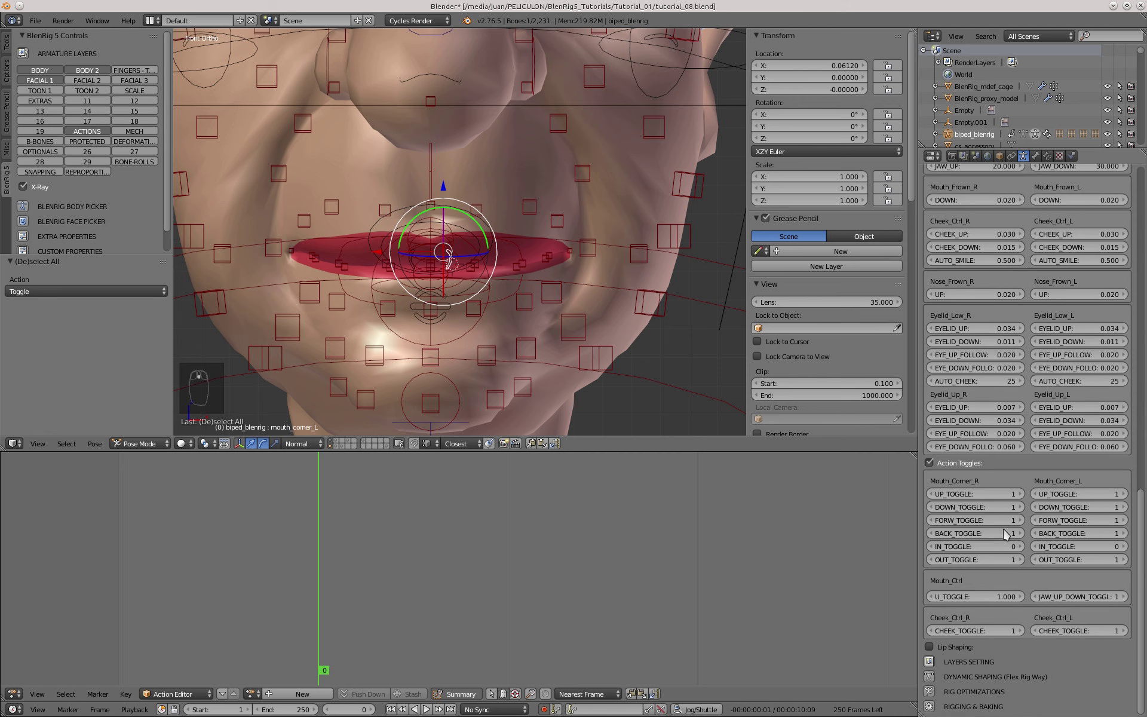
left_click(1124, 547)
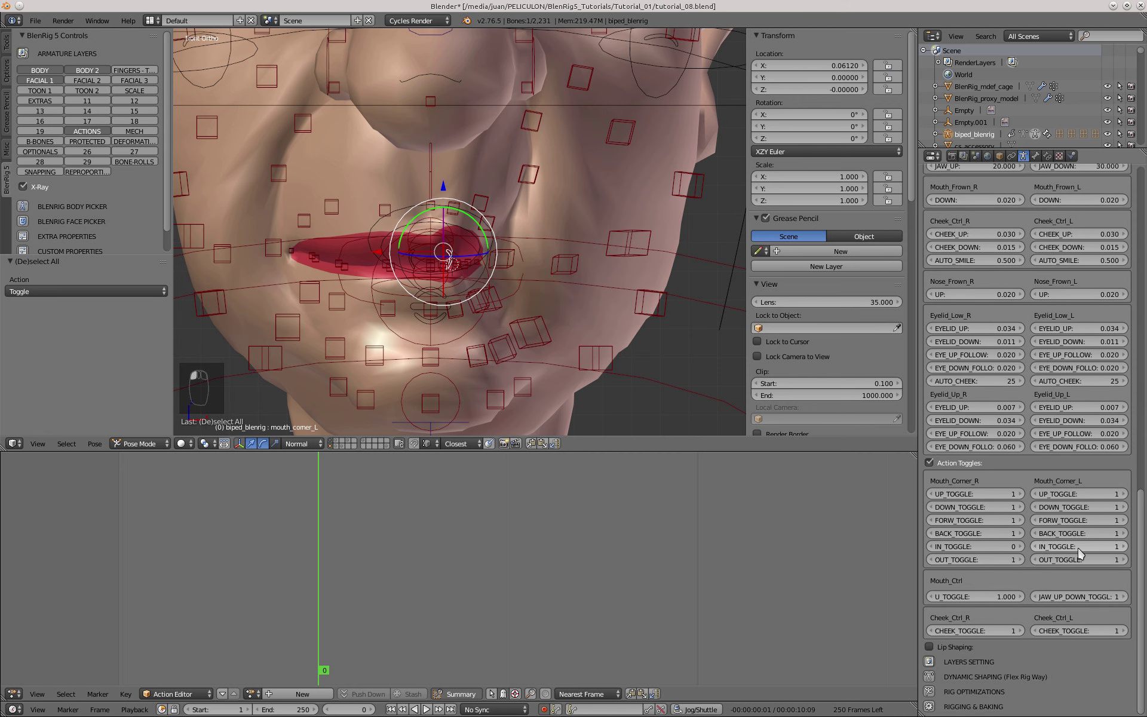
left_click(1018, 545)
- Clear the locations of mouth_corner_L and mouth_corner_R
scroll(487, 295, "up", 2)
key("alt+g")
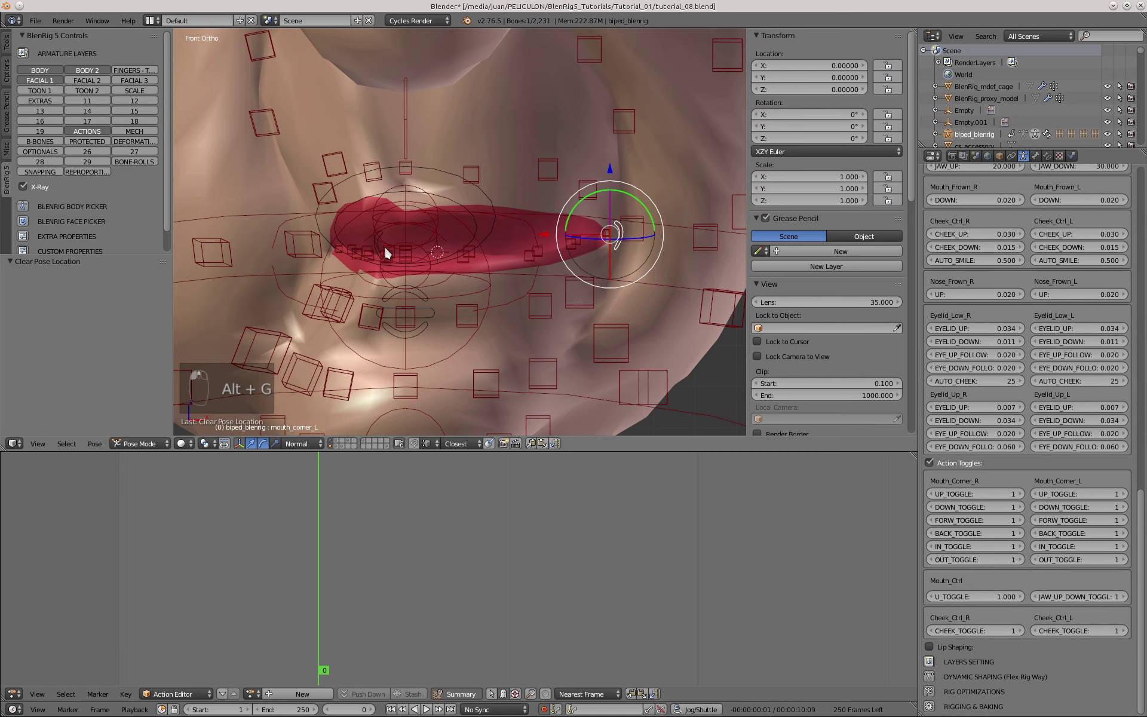
right_click(380, 241)
scroll(622, 236, "up", 2)
right_click(622, 237)
scroll(619, 239, "down", 3)
key("alt+g")
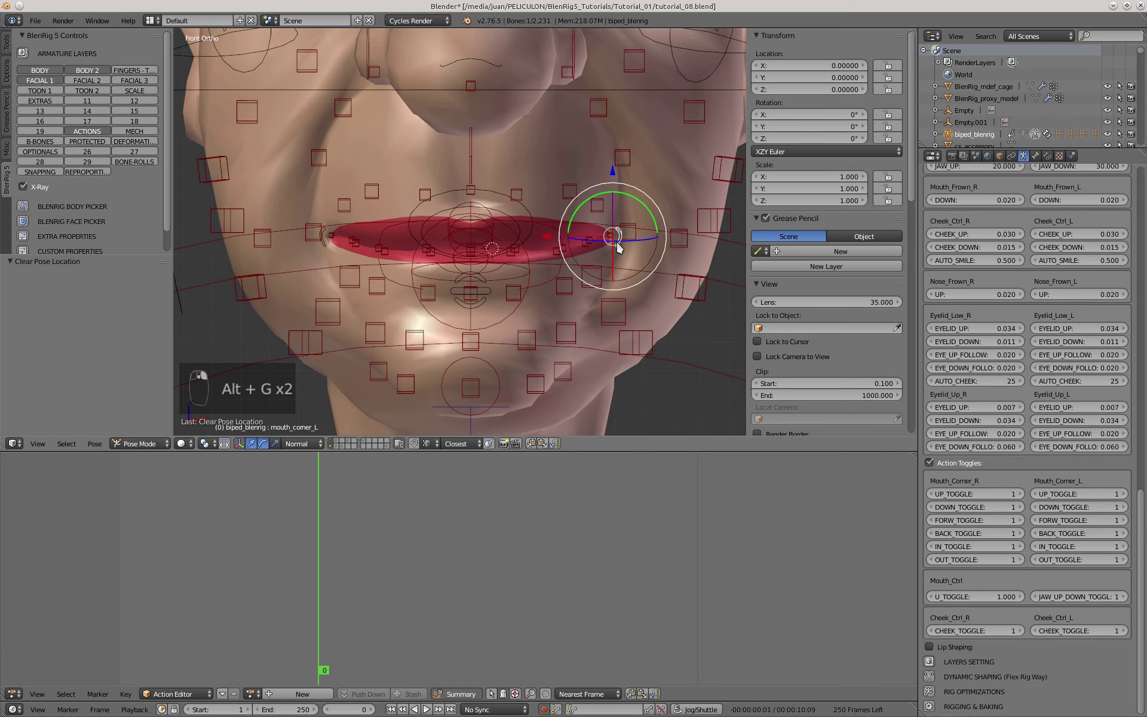
- Try moving mouth_corner_L inward, and try mouth_ctrl inward at several distances, cancelling the trial moves
key("g")
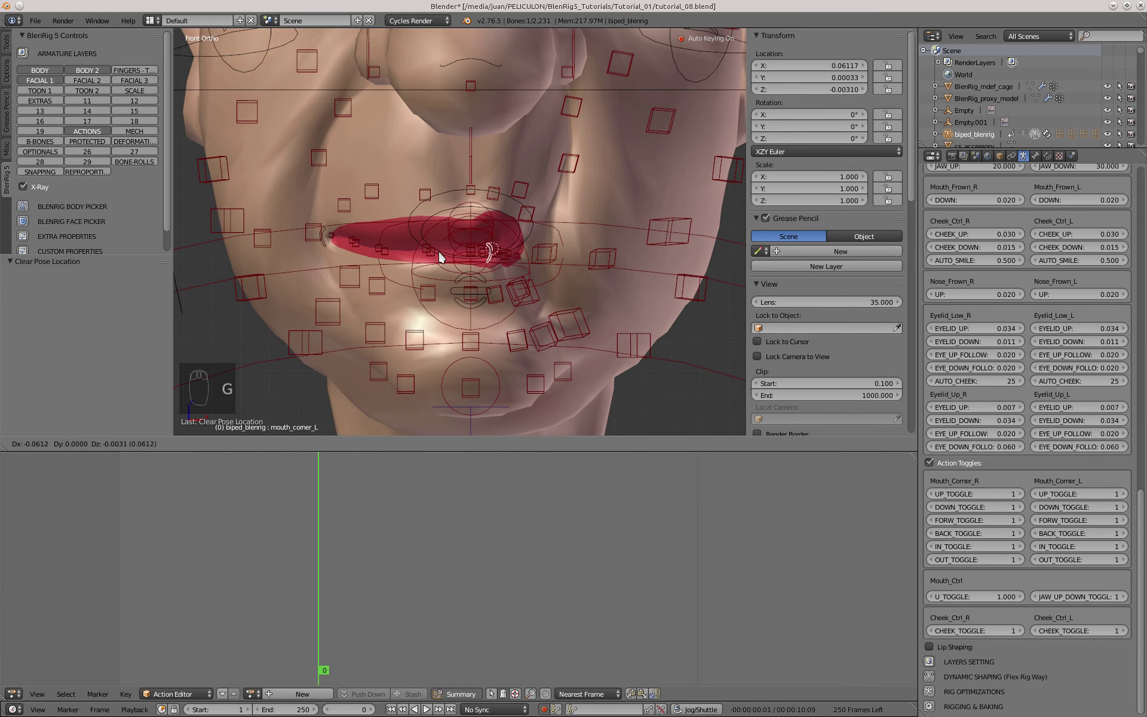
key("Escape")
right_click(487, 290)
key("g")
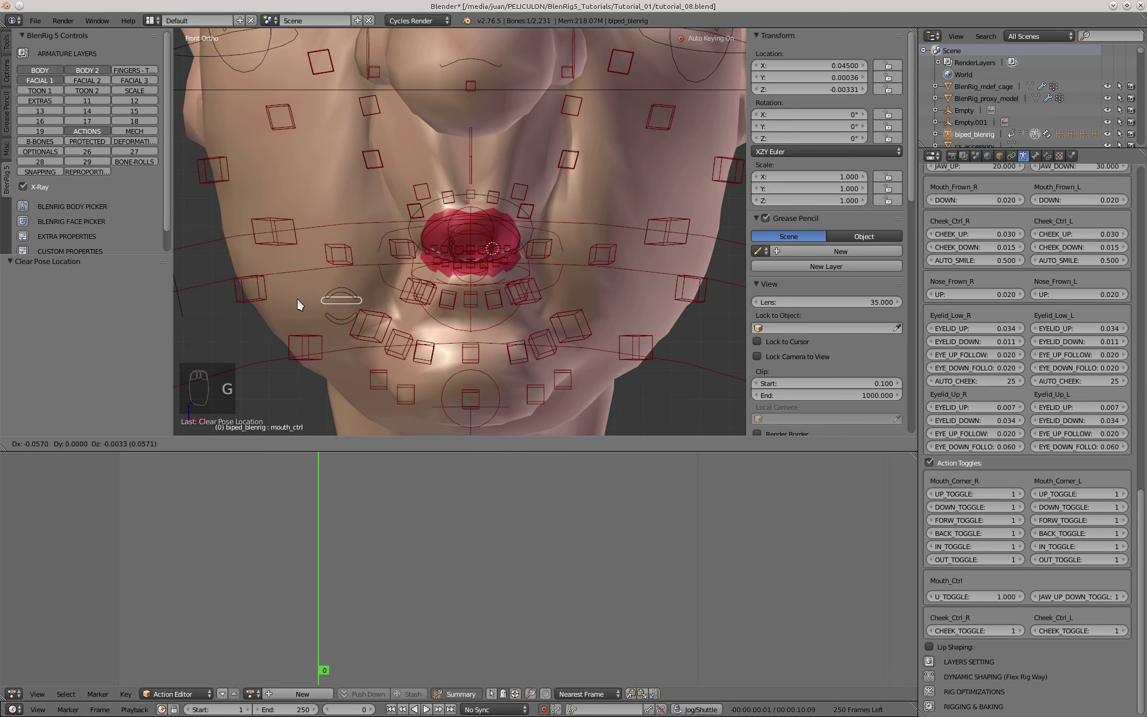
key("Escape")
scroll(479, 269, "up", 2)
key("g")
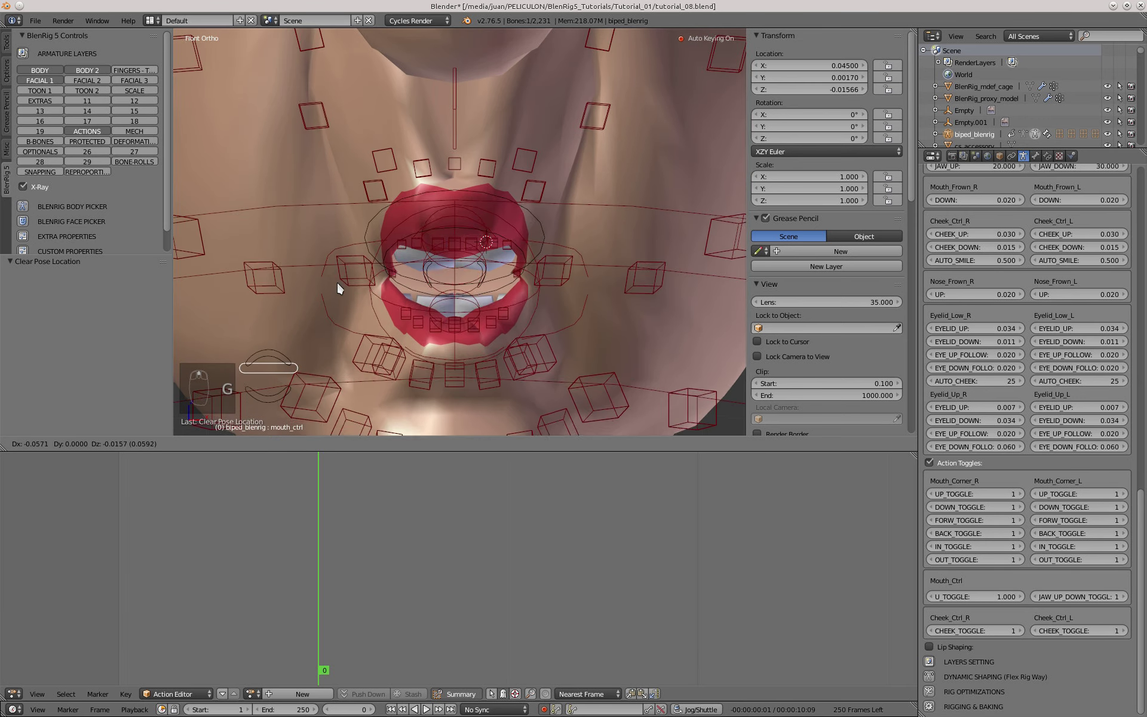
scroll(551, 273, "down", 6)
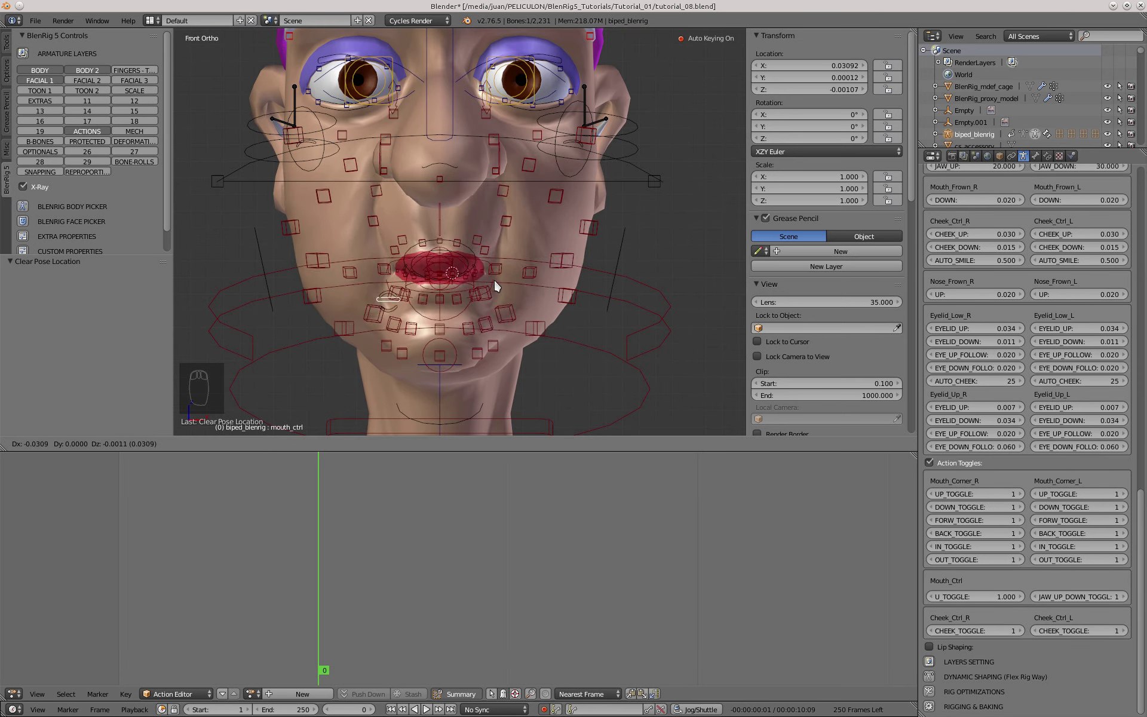
right_click(430, 287)
scroll(466, 269, "up", 3)
key("g")
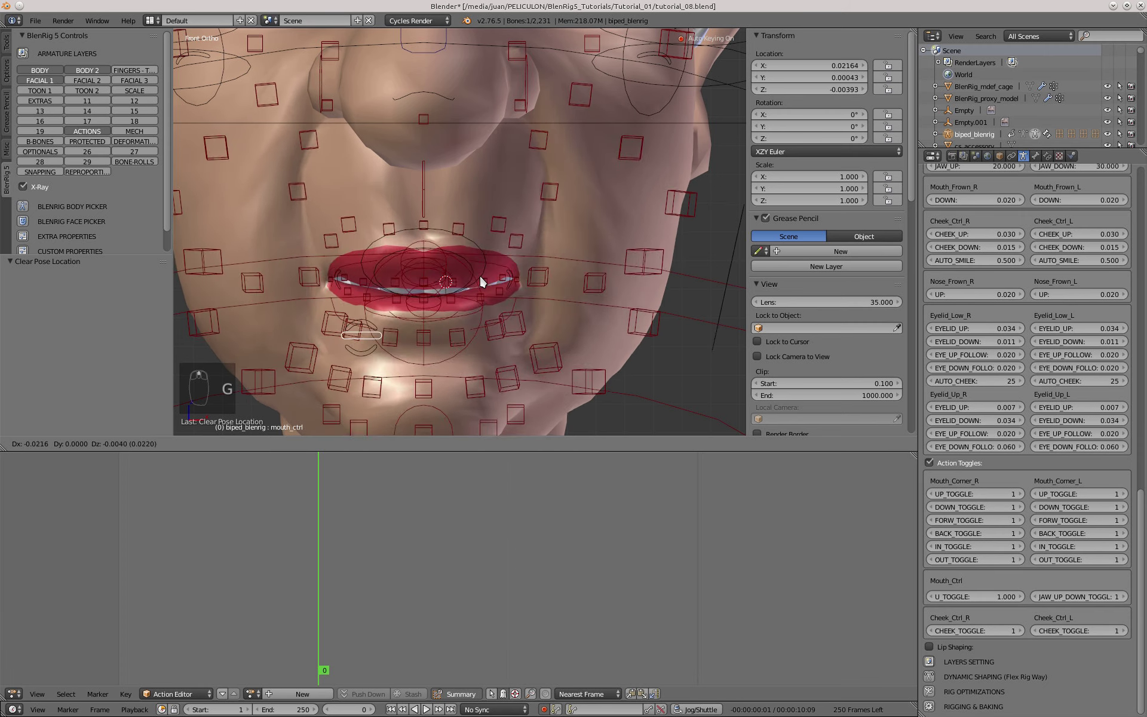
right_click(480, 277)
- Try sliding mouth_corner_L inward, cancel the move, and deselect all bones
scroll(496, 278, "up", 3)
right_click(616, 271)
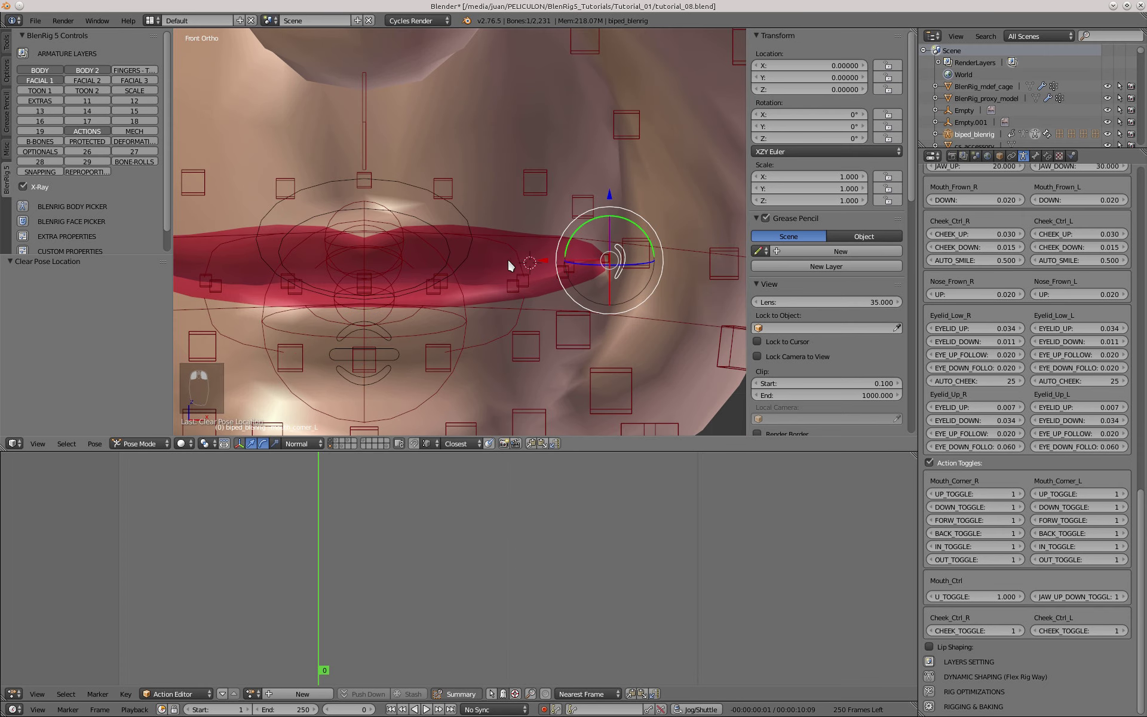
left_click_drag(550, 263, 514, 293)
right_click(514, 293)
scroll(520, 299, "down", 1)
middle_click_drag(520, 299, 607, 289, "shift")
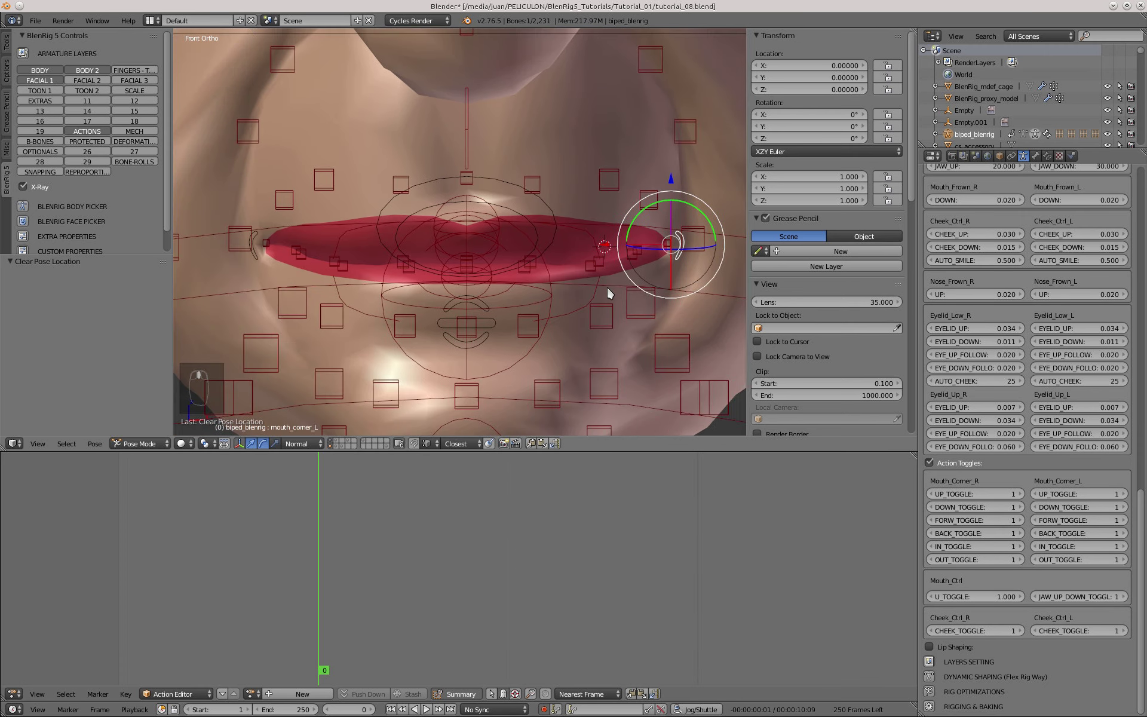
key("a")
middle_click_drag(671, 262, 654, 271, "shift")
scroll(1109, 417, "up", 1)
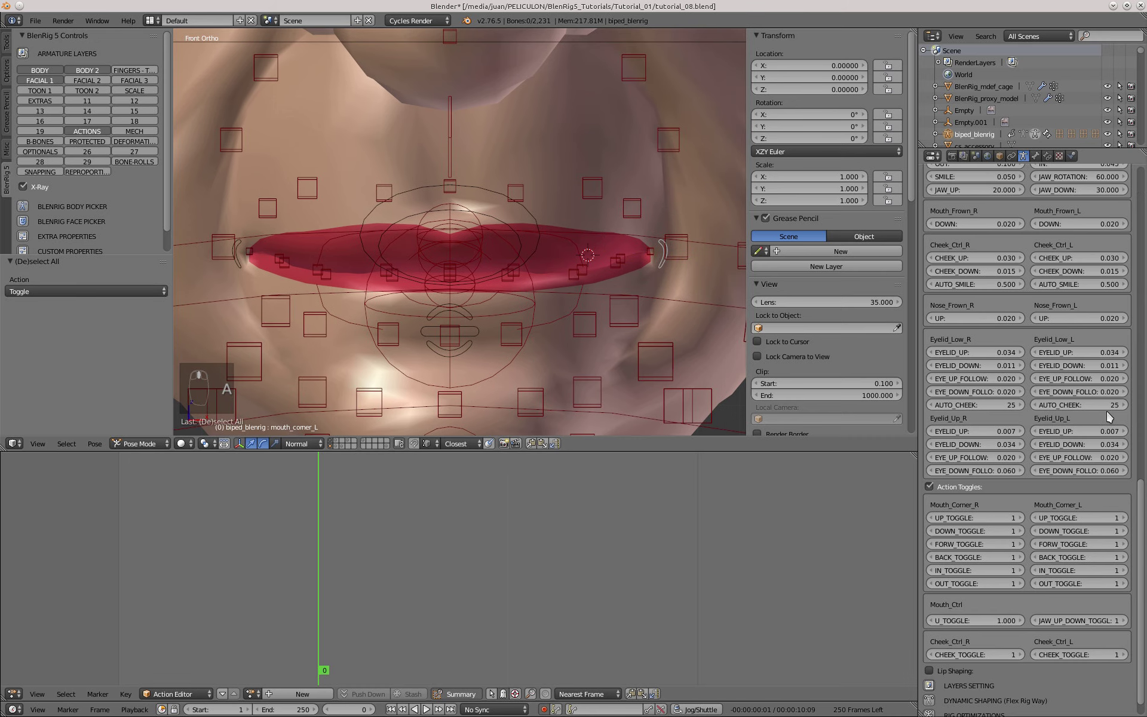
- Slide mouth_corner_L inward along its normal X axis to about 0.058 as a test of its inward range
scroll(1135, 418, "up", 3)
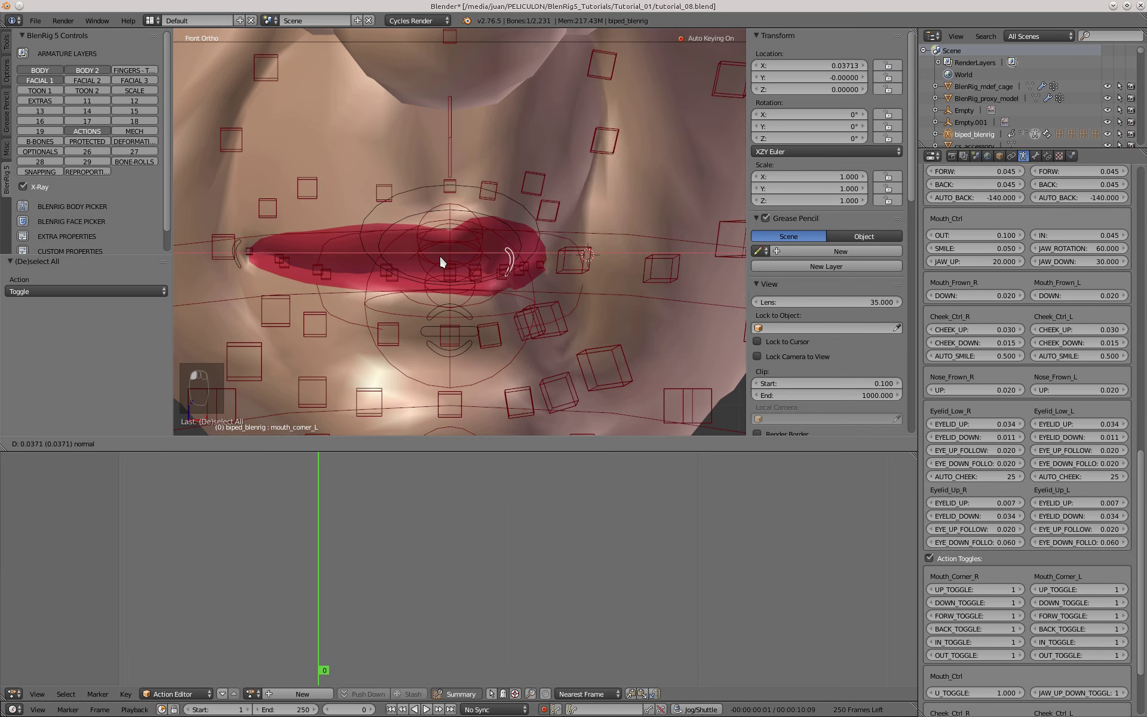
scroll(654, 251, "up", 2)
left_click(399, 257)
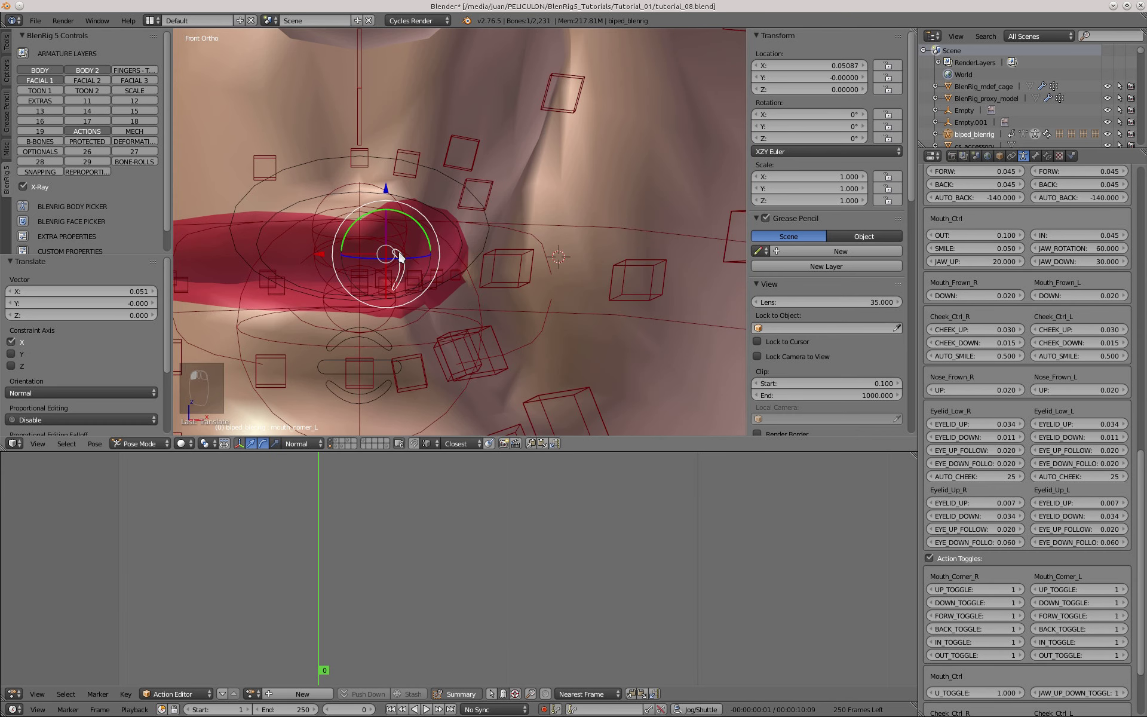
left_click_drag(311, 250, 466, 263)
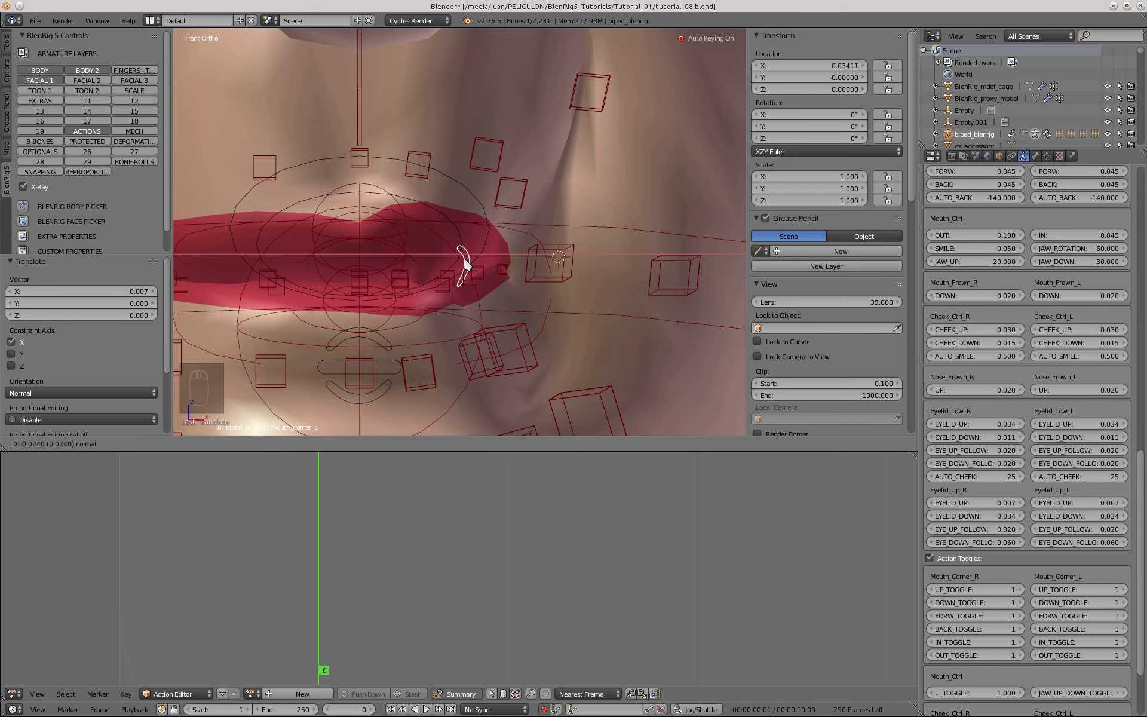
right_click(466, 264)
- Set the IN range to 0.035 for Mouth_Ctrl, Mouth_Corner_R and Mouth_Corner_L, and clear mouth_corner_L's location
scroll(1129, 281, "up", 3)
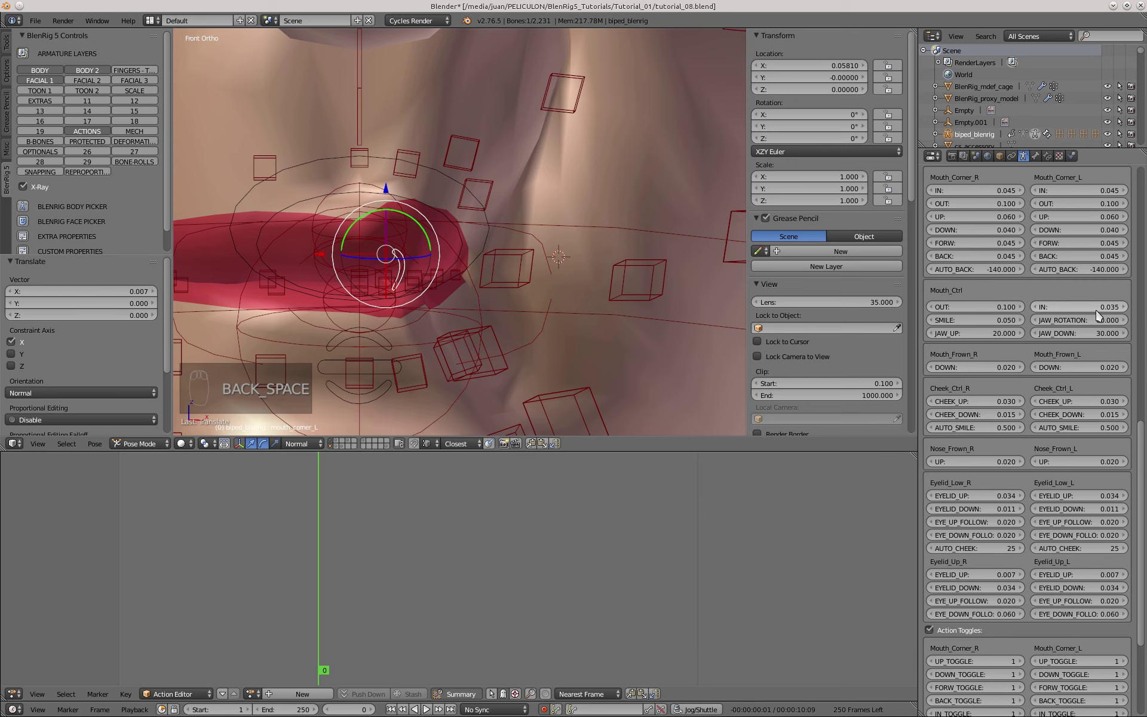
key("alt+g")
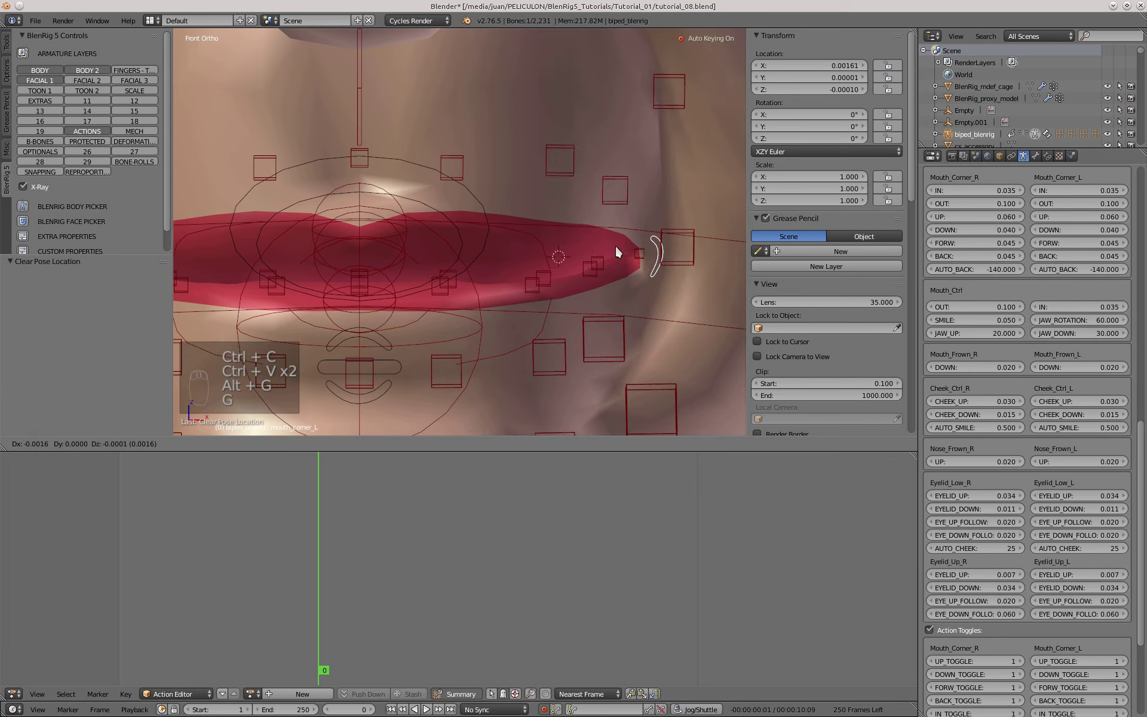
- Test moving mouth_corner_L inward with the 0.035 range, and clear its location
key("g")
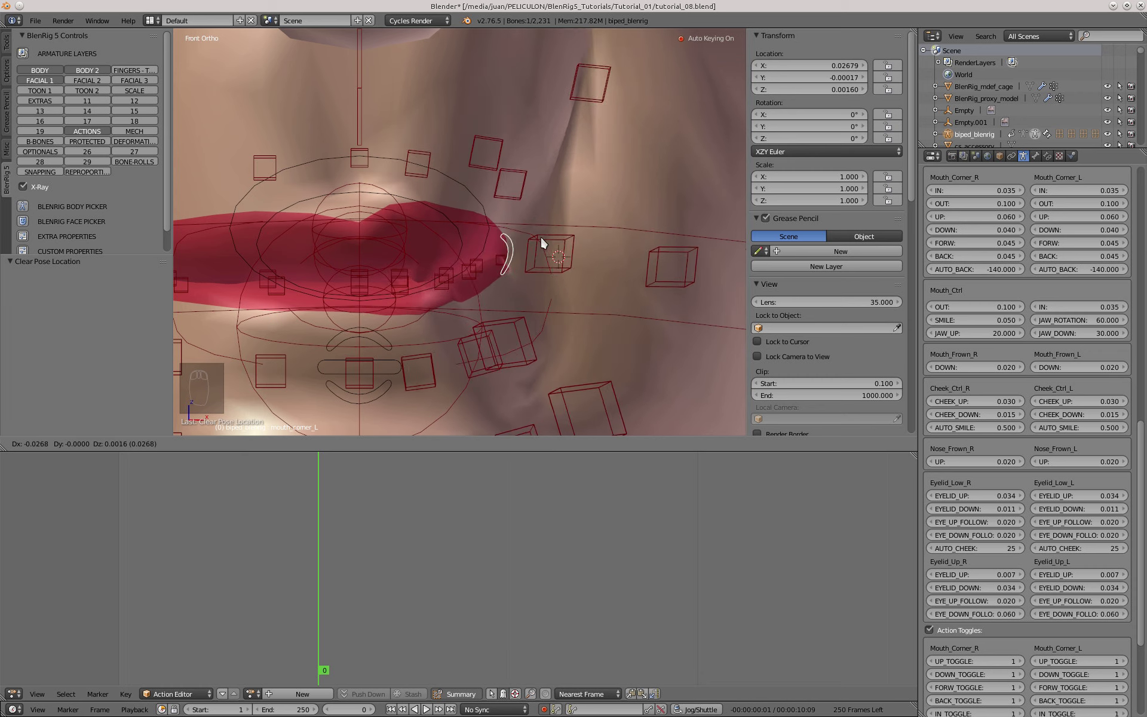
left_click(478, 242)
key("g")
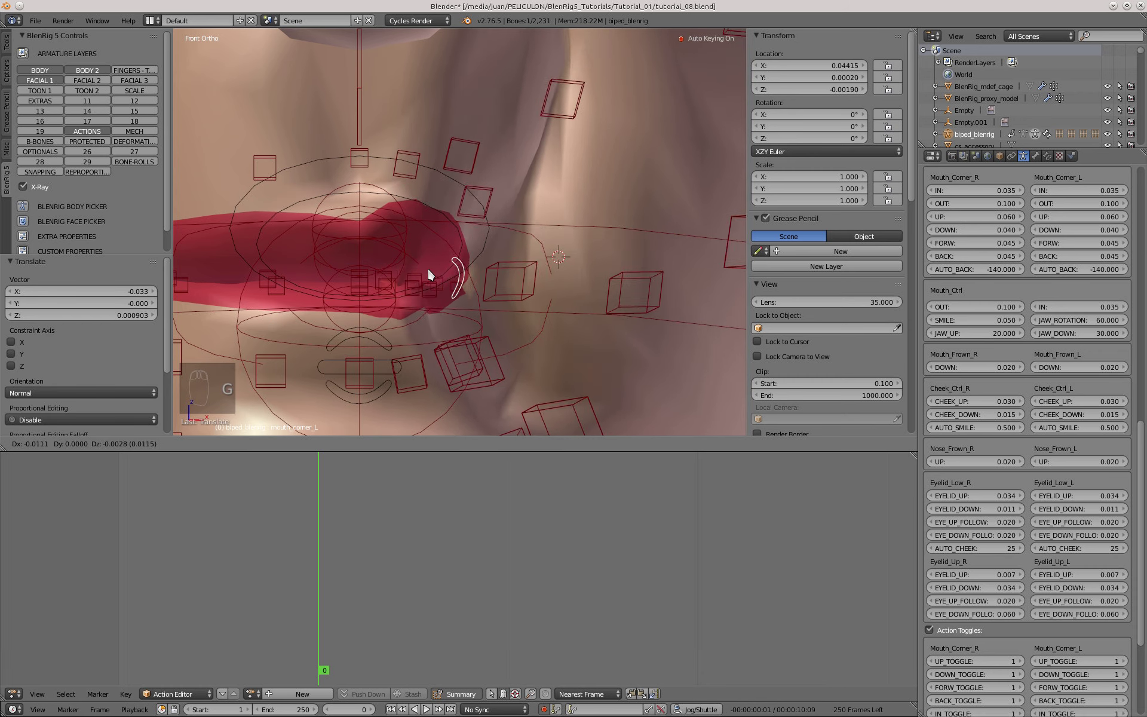
right_click(571, 238)
scroll(572, 235, "down", 4)
key("alt+g")
- Try moving mouth_corner_R inward, cancel the trial moves, and deselect everything in front view
scroll(269, 254, "up", 2)
key("g")
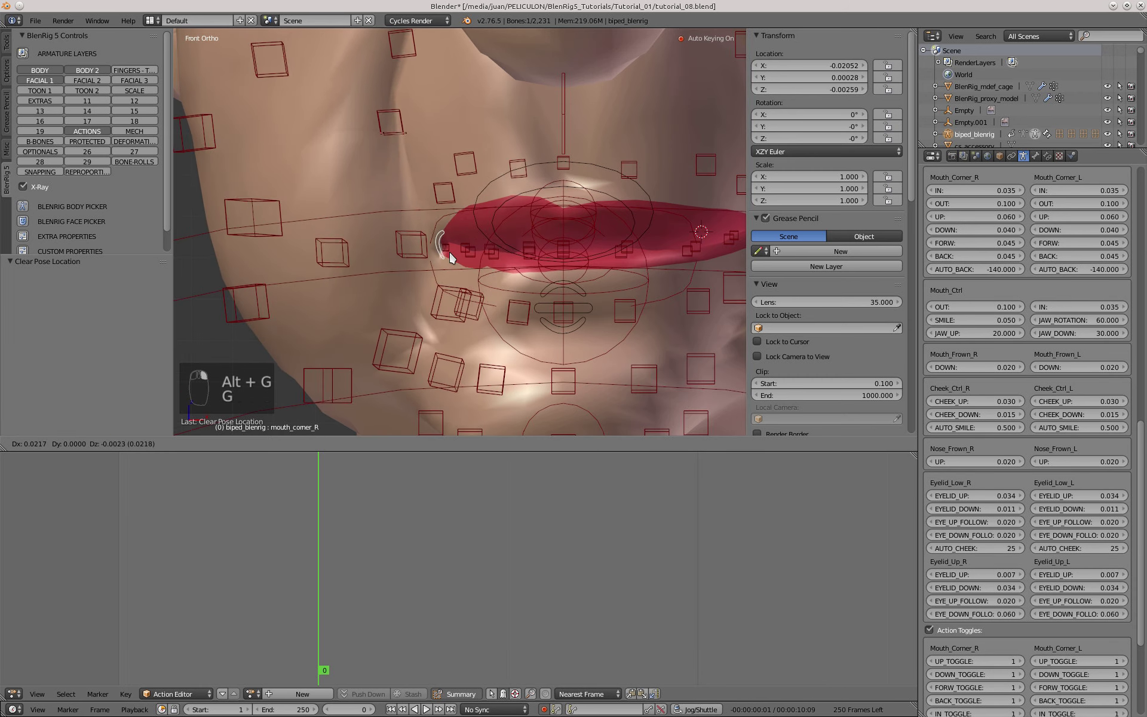
right_click(445, 257)
scroll(430, 257, "down", 6)
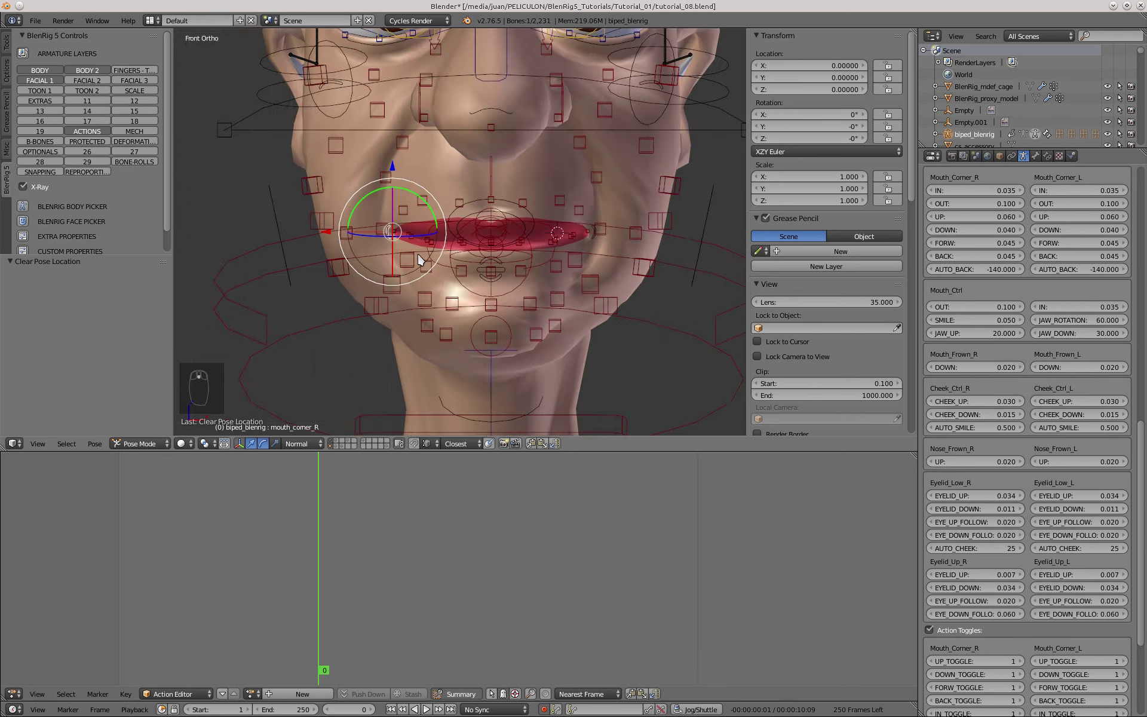
key("g")
middle_click_drag(418, 258, 431, 300)
right_click(461, 258)
scroll(448, 256, "down", 1)
key("KP_1")
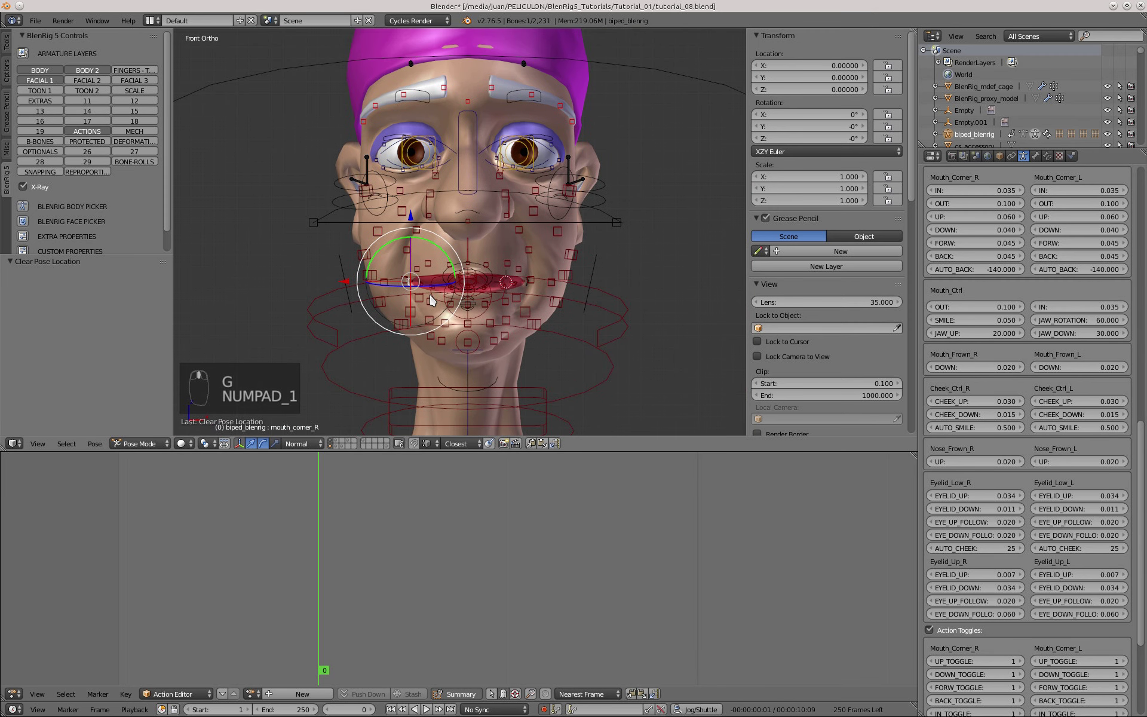
scroll(524, 300, "up", 3)
scroll(478, 299, "down", 2)
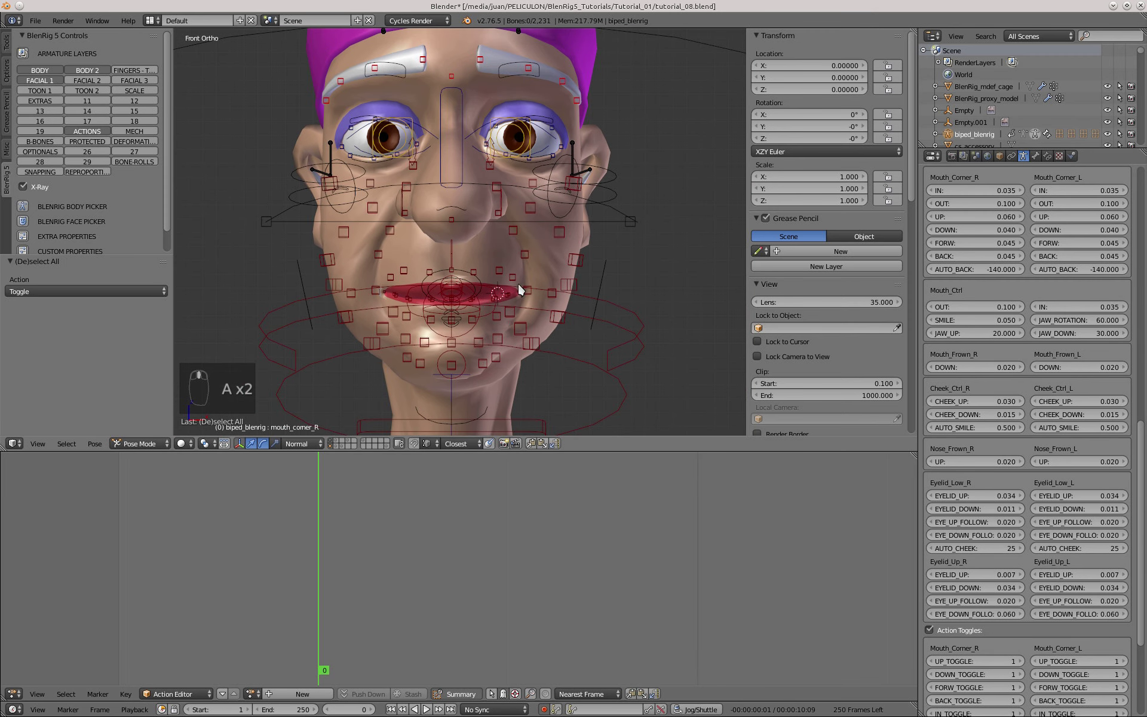
- Test mouth_ctrl from an angled view by moving it down to open the jaw and outward to widen the mouth
scroll(472, 324, "up", 1)
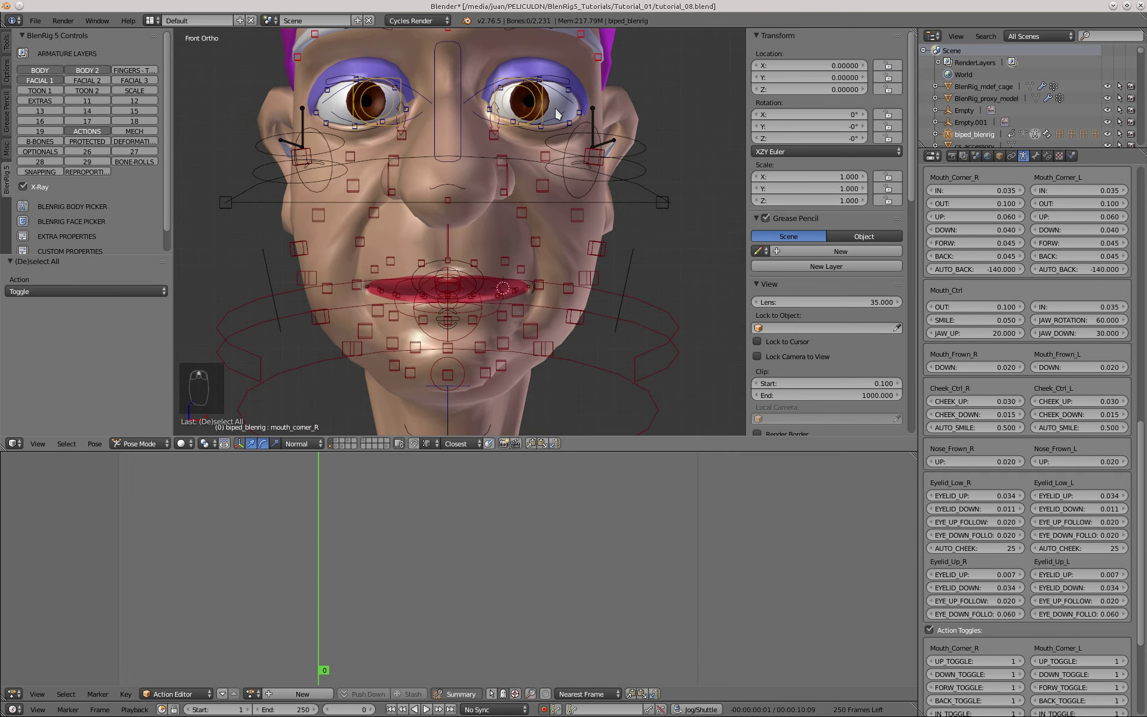
scroll(535, 155, "down", 2)
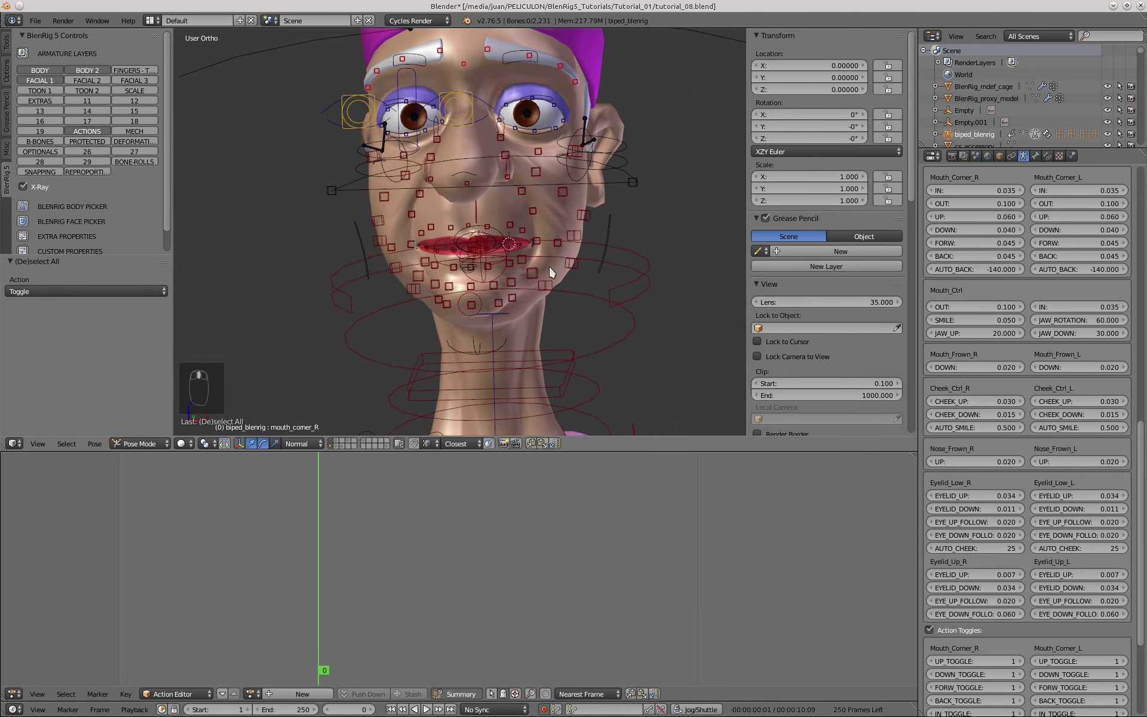
middle_click_drag(525, 192, 542, 114)
scroll(519, 107, "up", 1)
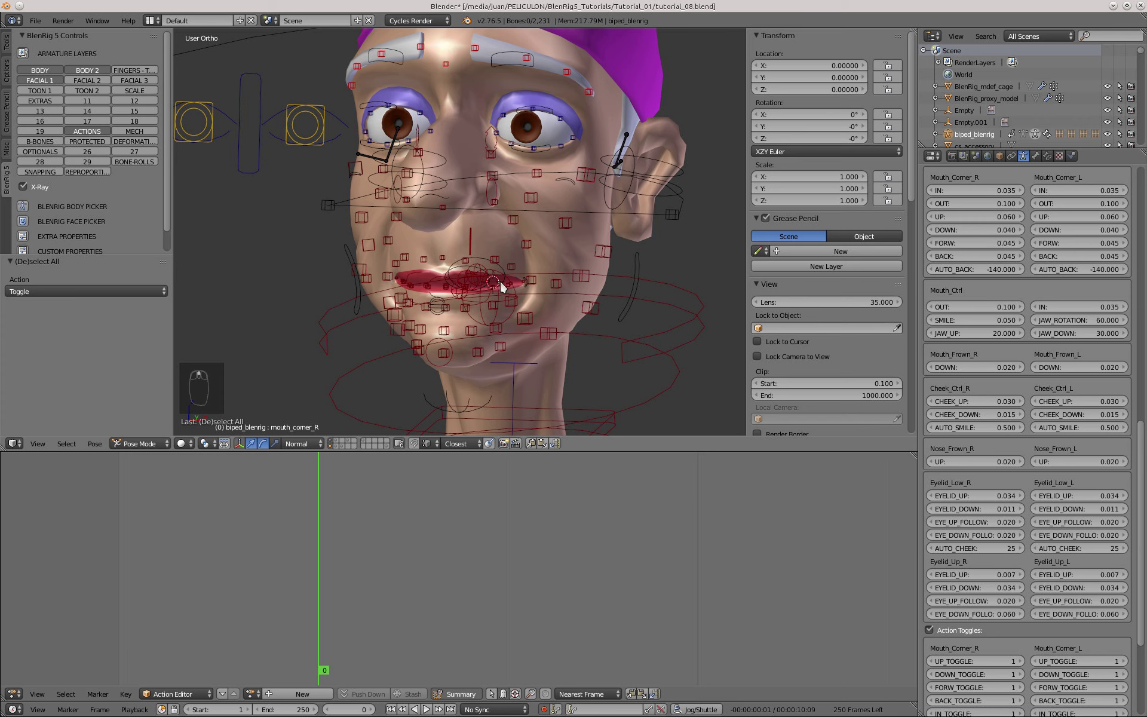
scroll(500, 284, "up", 3)
right_click(417, 309)
key("g")
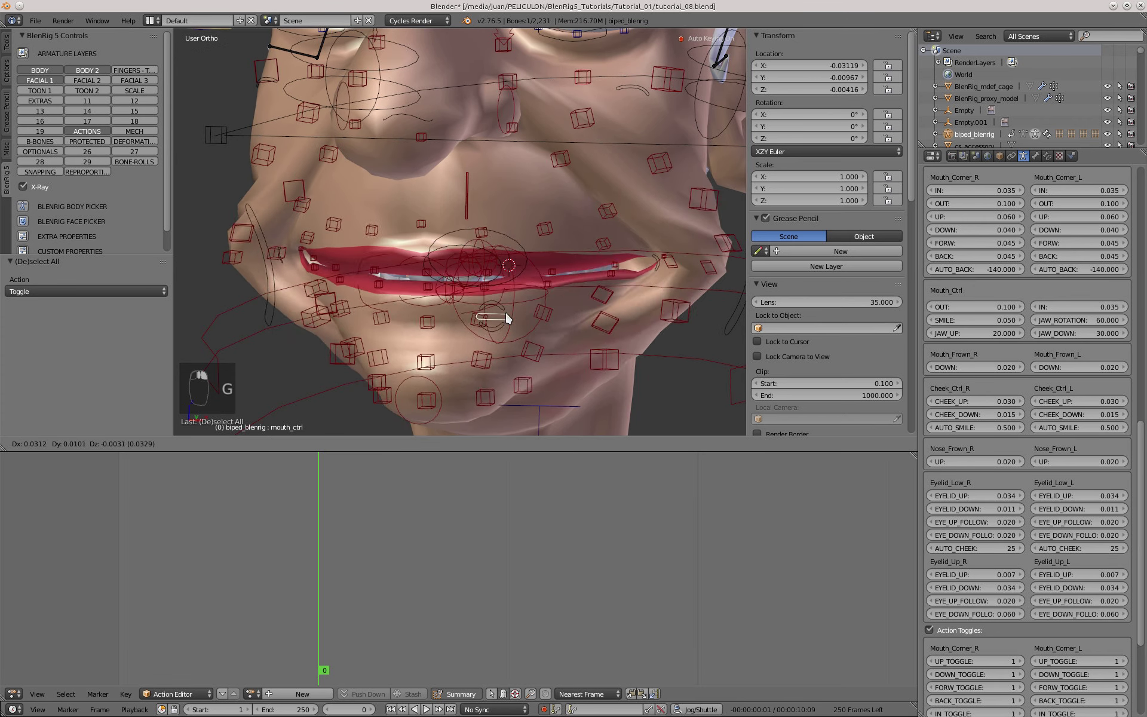
left_click(516, 257)
scroll(515, 287, "down", 3)
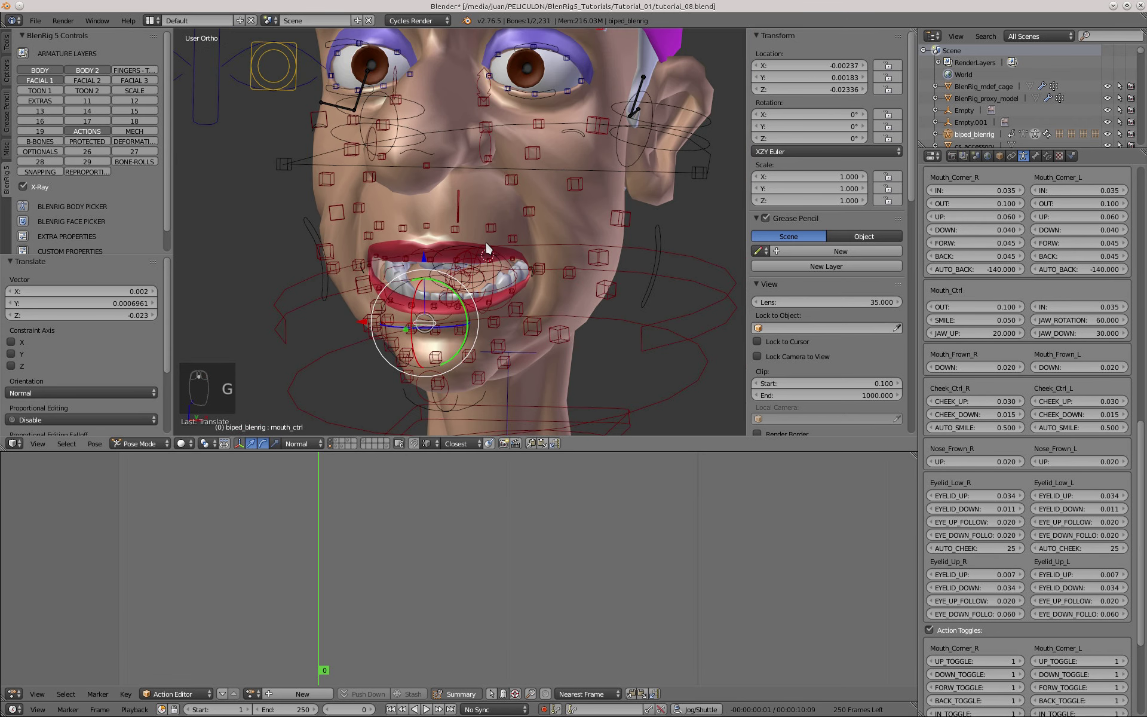
key("g")
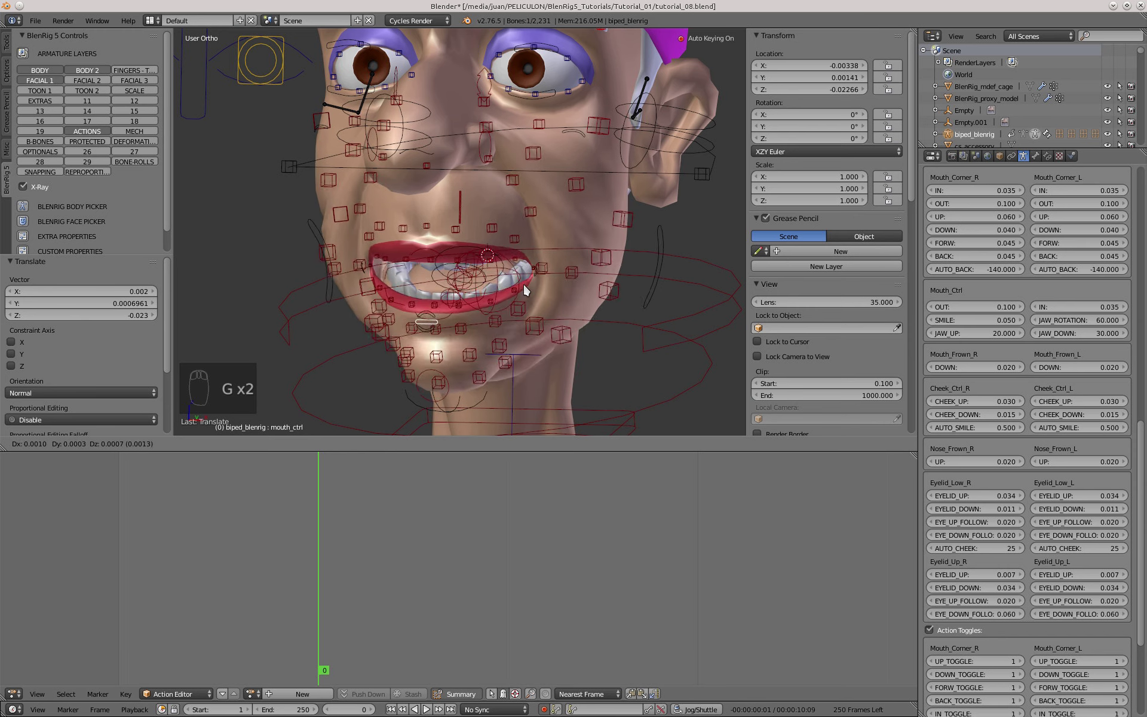
left_click(580, 266)
- Test combined rotations and moves of mouth_ctrl through several mouth shapes
key("r")
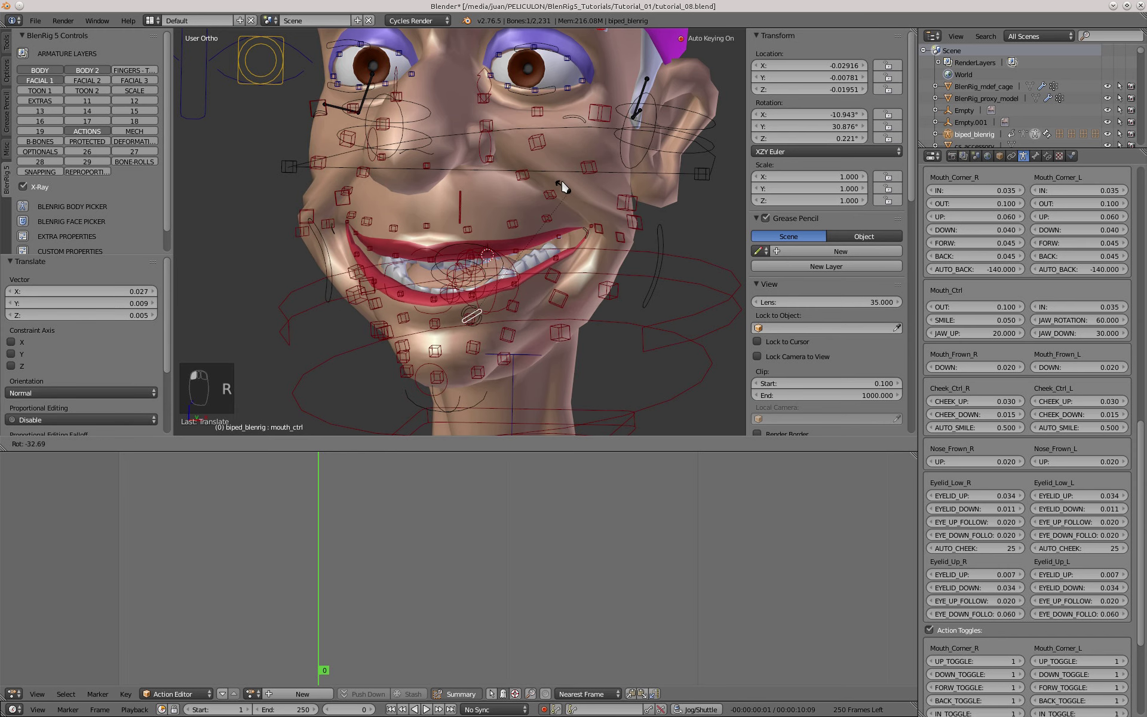
left_click(588, 236)
key("g")
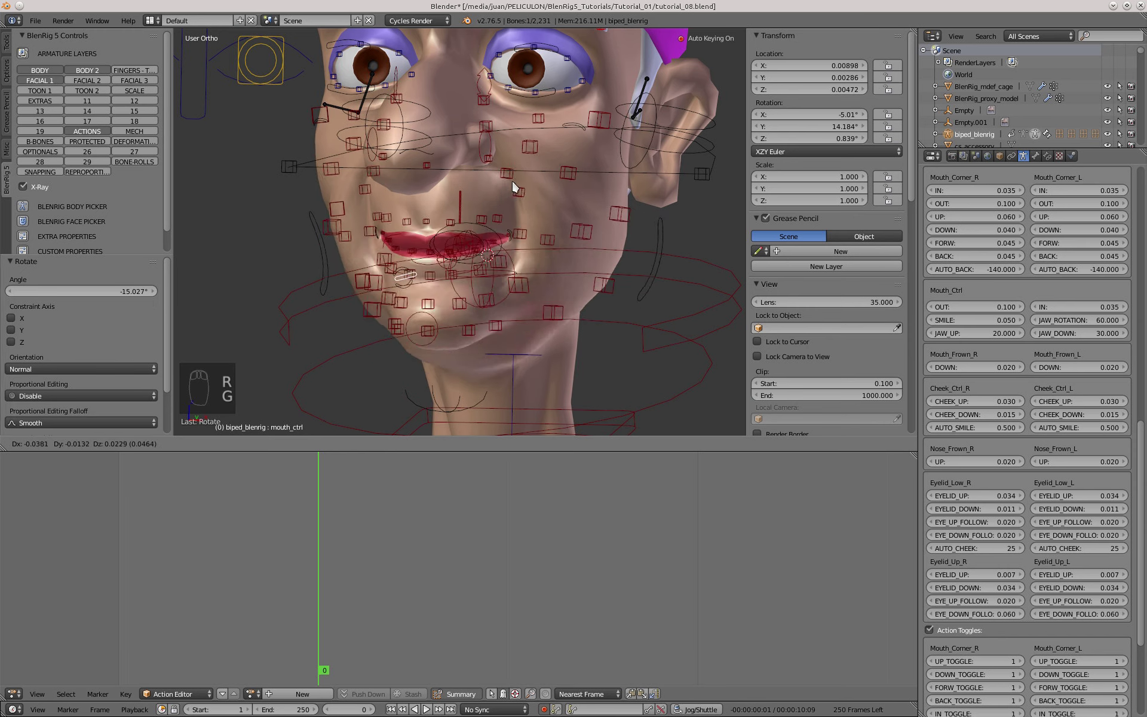
left_click(536, 251)
key("r")
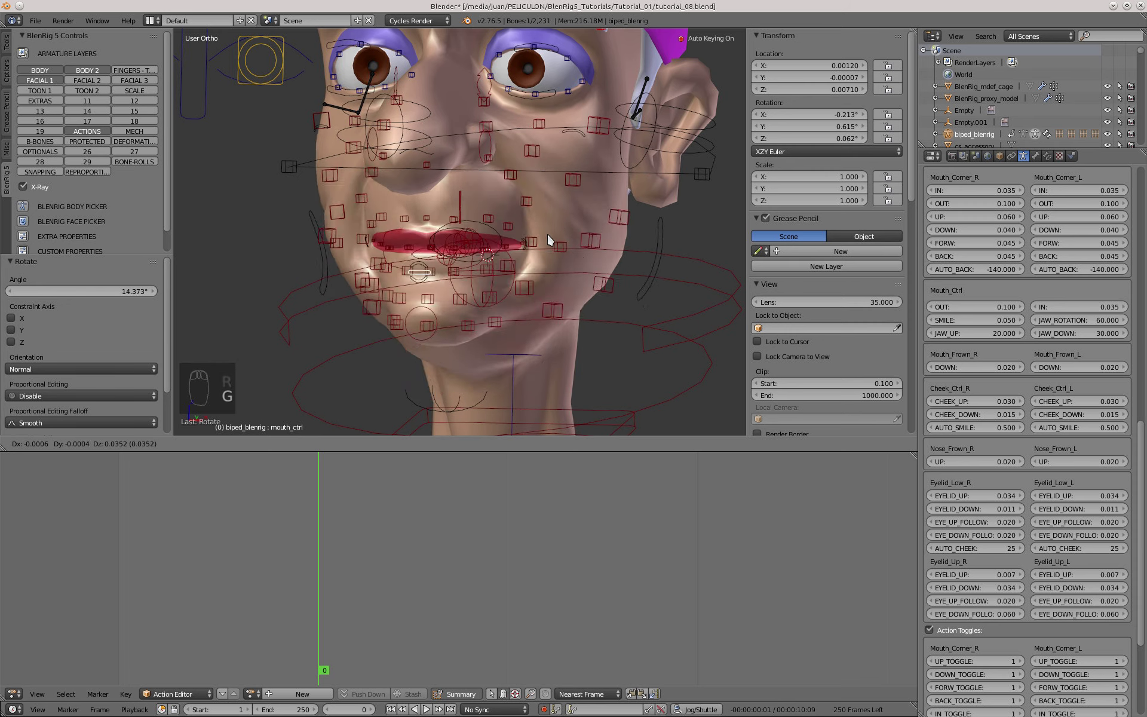
left_click(521, 234)
middle_click_drag(521, 234, 514, 261)
key("g")
left_click(478, 251)
- Clear the location, rotation and scale of mouth_ctrl, and go back to front view with all bones deselected
key("alt+g")
key("alt+r")
key("alt+s")
key("a")
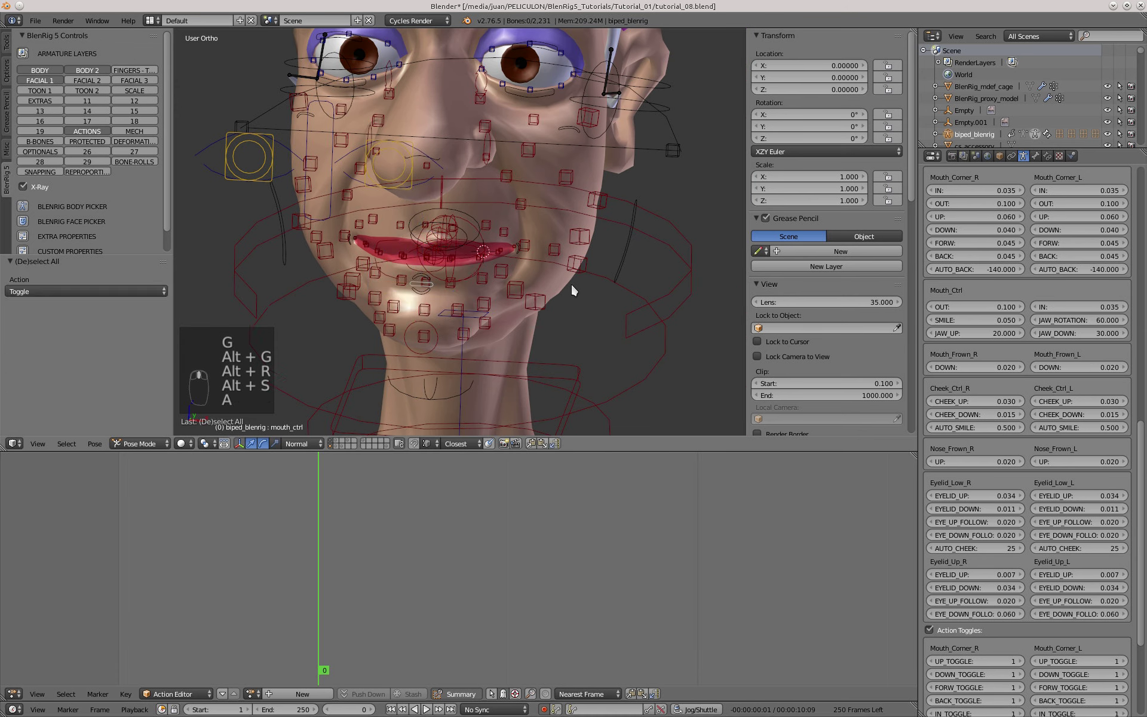
key("a")
key("a")
key("alt+g")
key("alt+s")
key("a")
key("KP_1")
scroll(572, 285, "down", 2)
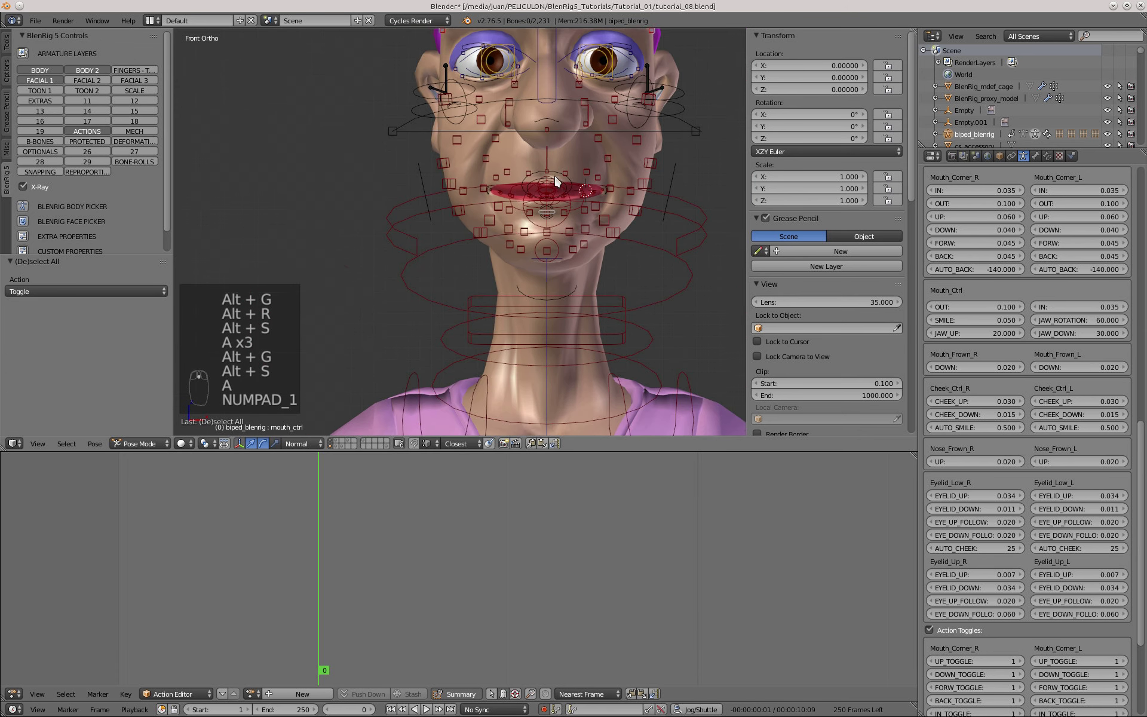
middle_click_drag(547, 186, 461, 319, "shift")
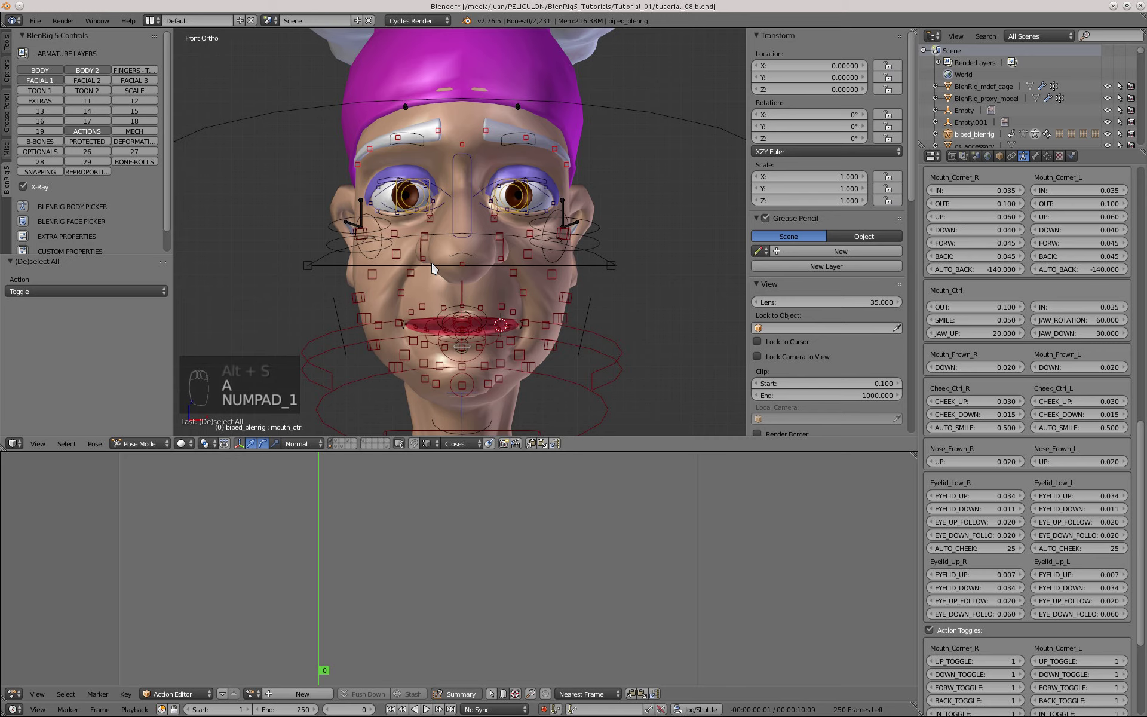